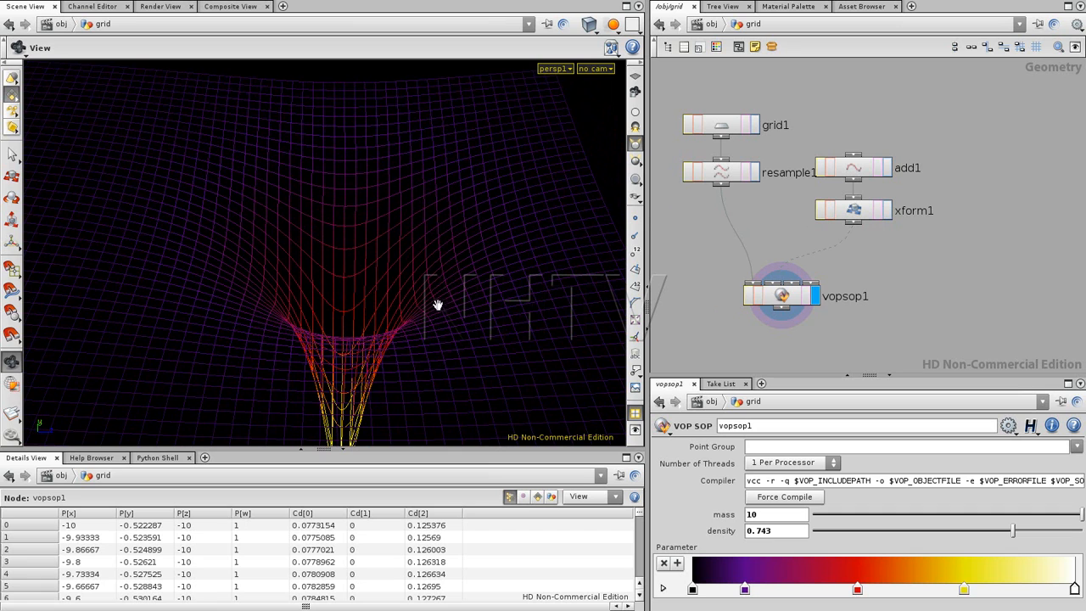
- Move the add1 and xform1 nodes up and insert an AttribCreate node between xform1 and vopsop1
{"action": "left_click_drag", "start_coordinate": [424, 317], "coordinate": [392, 298]}
{"action": "left_click_drag", "start_coordinate": [950, 136], "coordinate": [879, 177]}
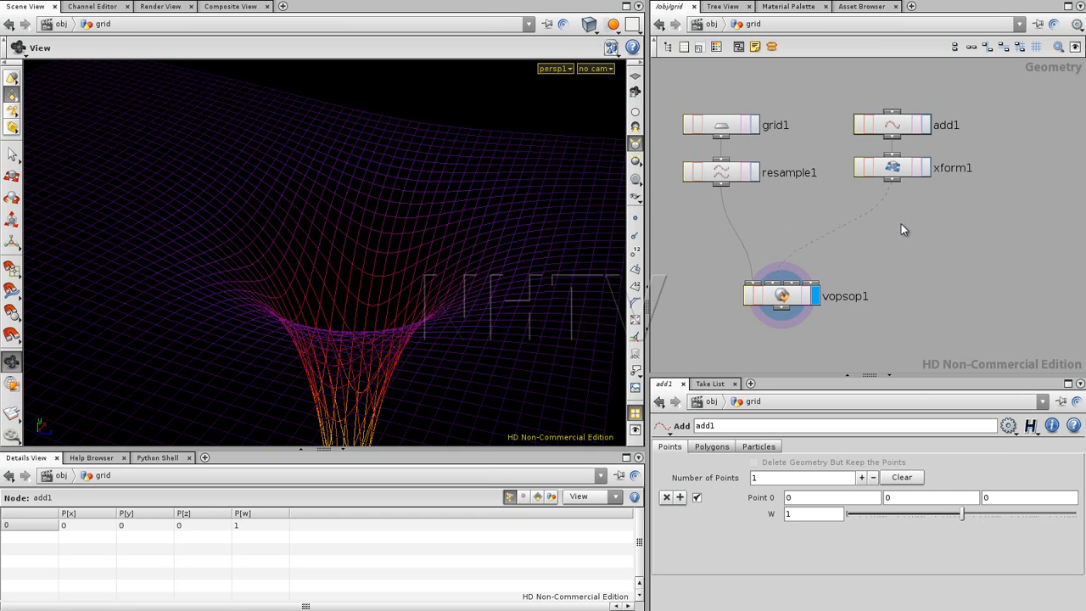
{"action": "key", "text": "Tab"}
{"action": "type", "text": "att"}
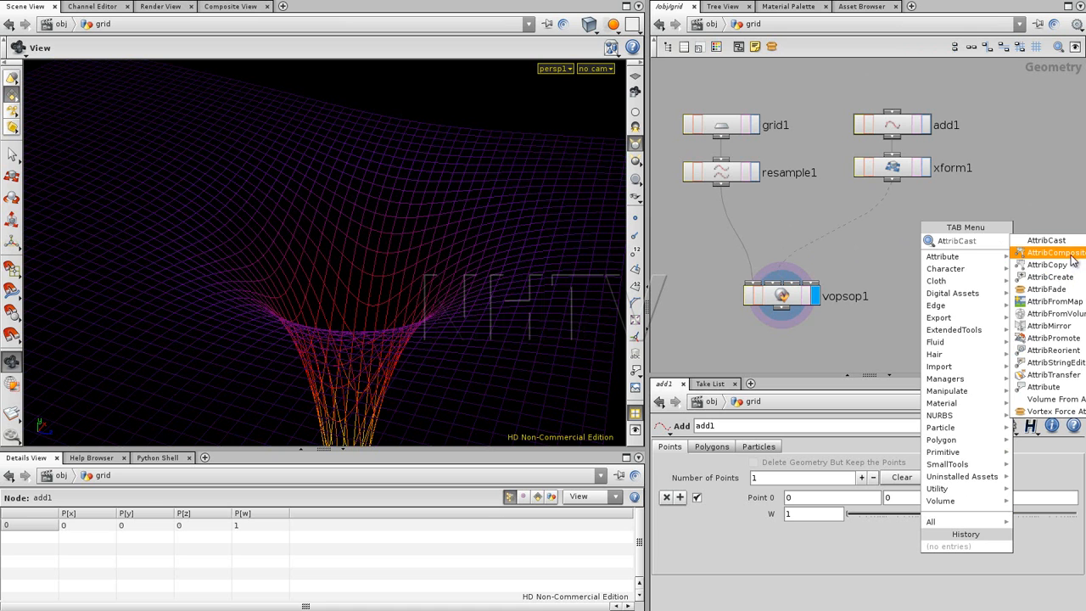
{"action": "left_click", "coordinate": [1056, 277]}
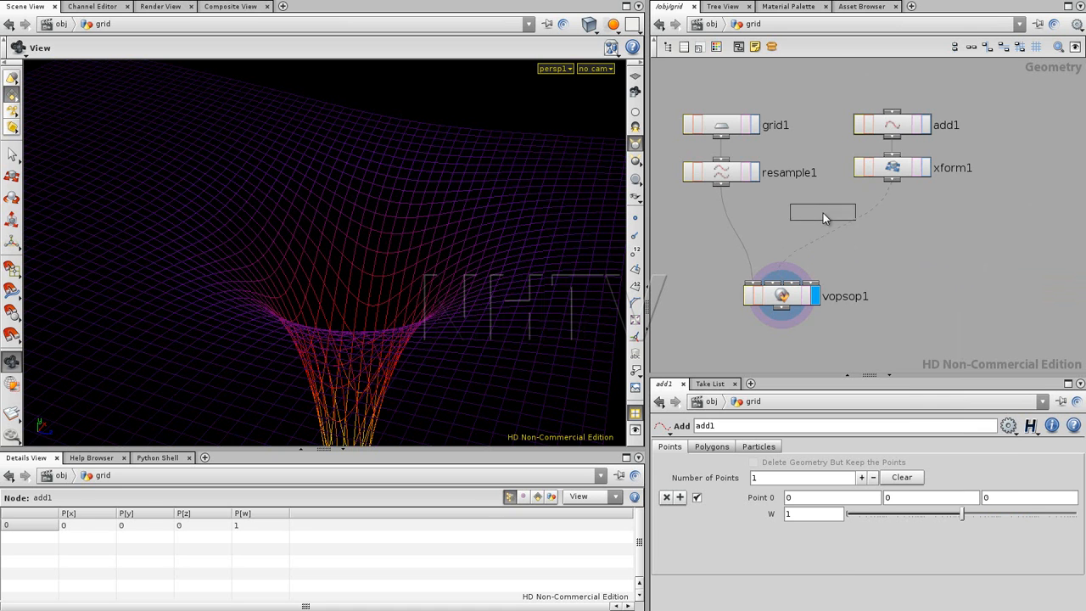
{"action": "left_click", "coordinate": [861, 214]}
{"action": "left_click_drag", "start_coordinate": [861, 214], "coordinate": [895, 214]}
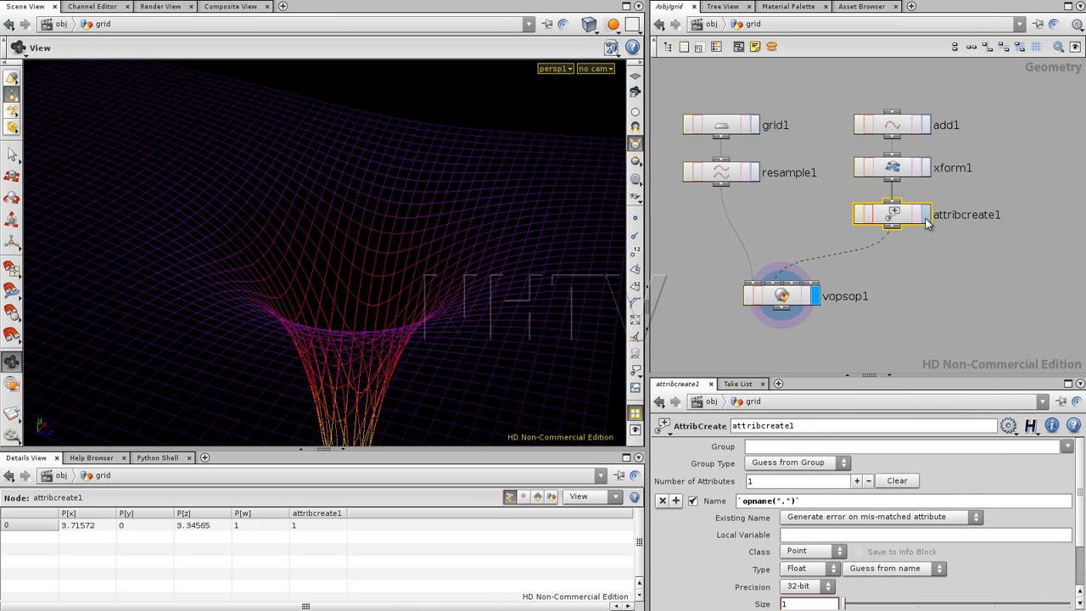
- Name the first attribute of the attribcreate1 node mass
{"action": "left_click", "coordinate": [815, 502]}
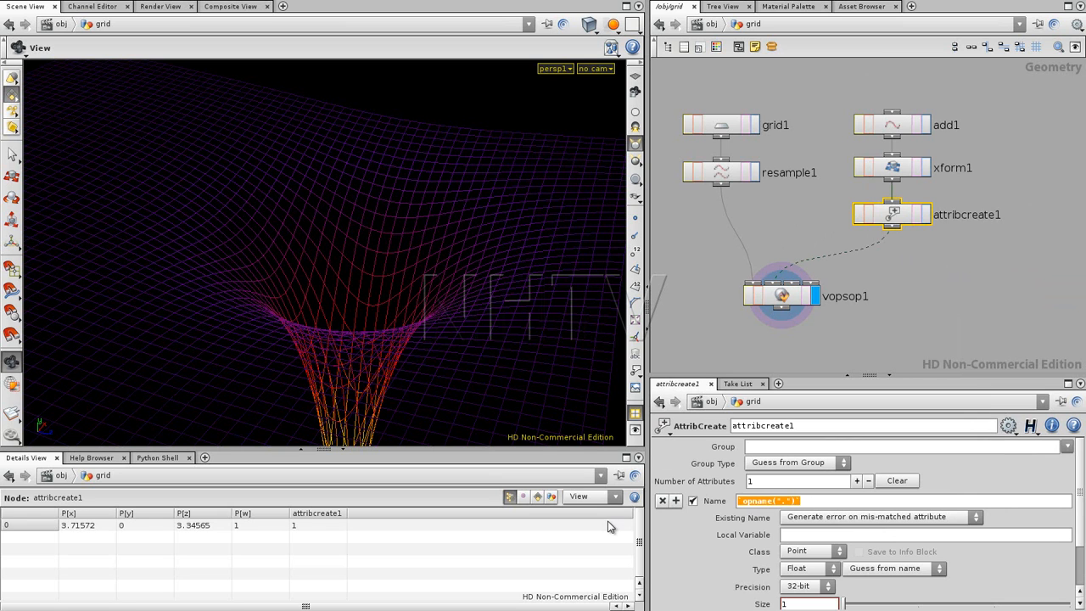
{"action": "type", "text": "mass"}
{"action": "key", "text": "Return"}
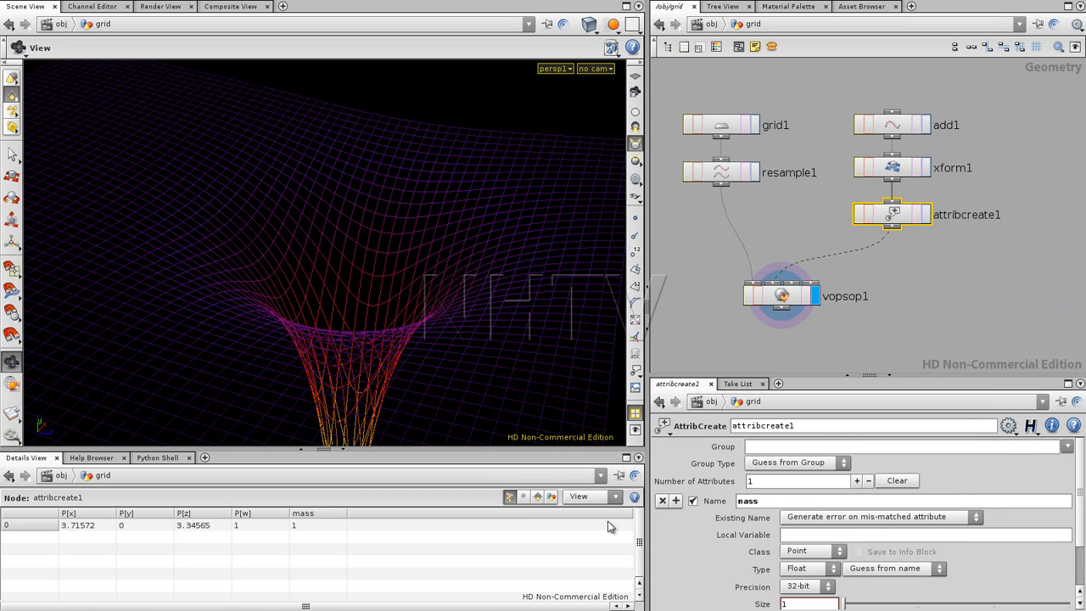
- Add a second attribute to attribcreate1 and name it dens
{"action": "left_click", "coordinate": [856, 480]}
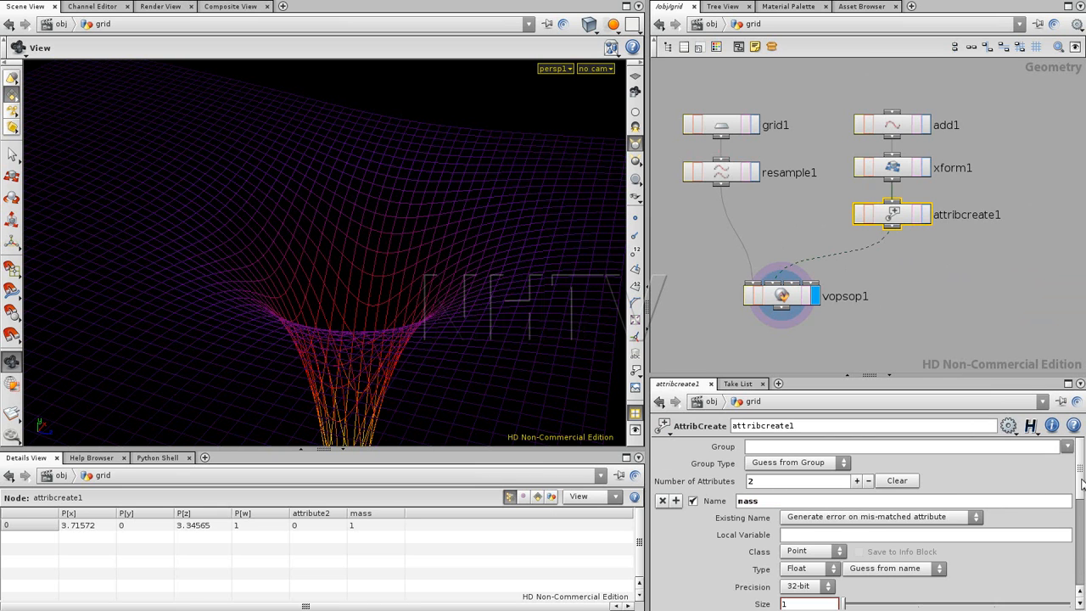
{"action": "scroll", "coordinate": [1068, 509], "scroll_direction": "down", "scroll_amount": 5}
{"action": "left_click_drag", "start_coordinate": [806, 534], "coordinate": [653, 539]}
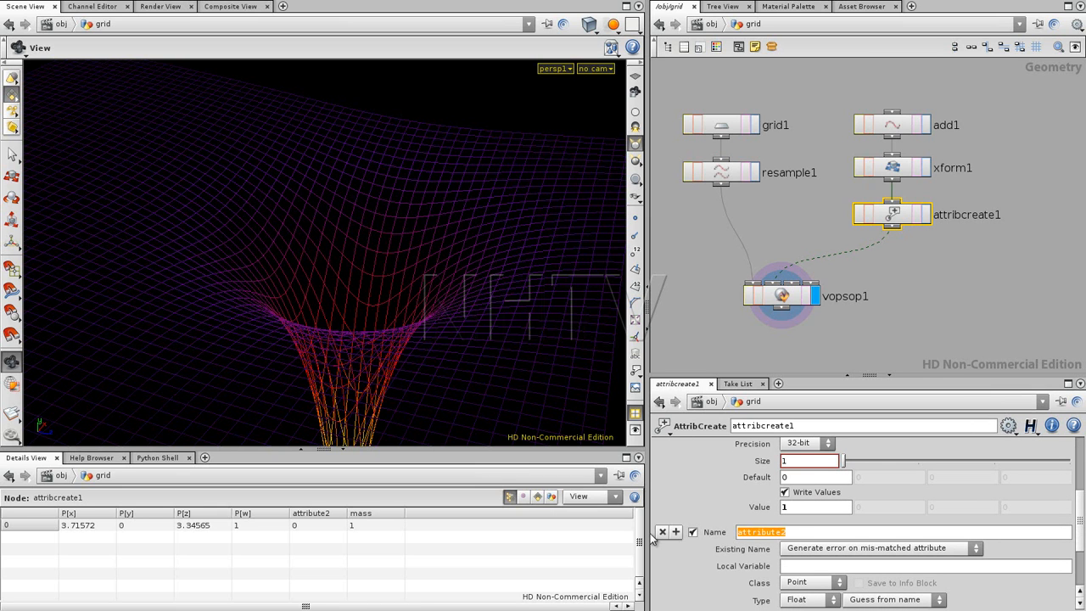
{"action": "type", "text": "dens"}
{"action": "key", "text": "Return"}
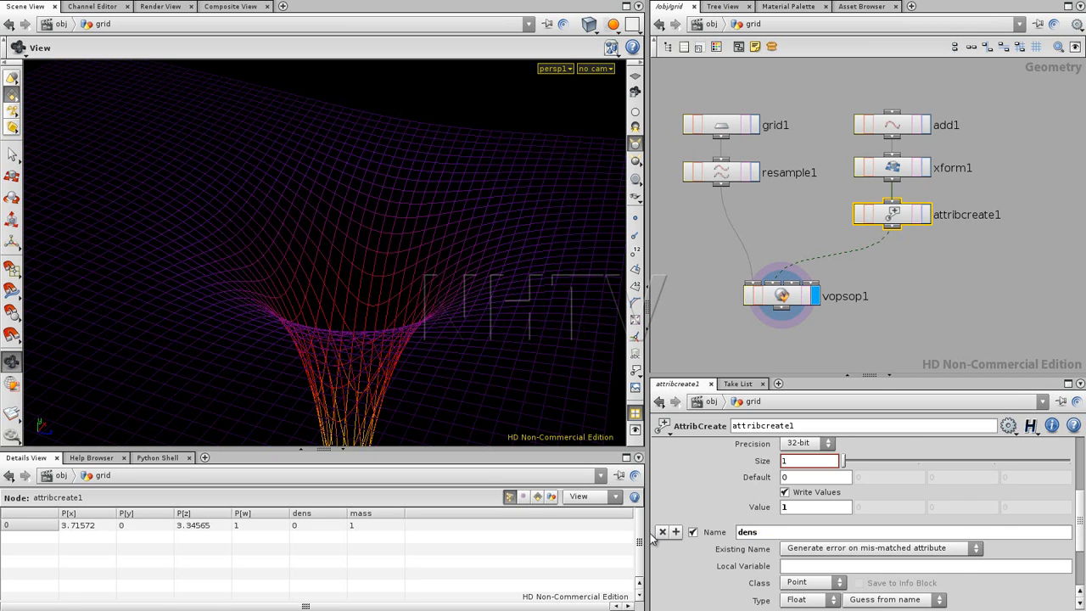
- Enlarge the parameter area, set the dens attribute's value to 0.5 and display the attribcreate1 node
{"action": "left_click_drag", "start_coordinate": [829, 375], "coordinate": [848, 279]}
{"action": "left_click_drag", "start_coordinate": [1080, 405], "coordinate": [1081, 450]}
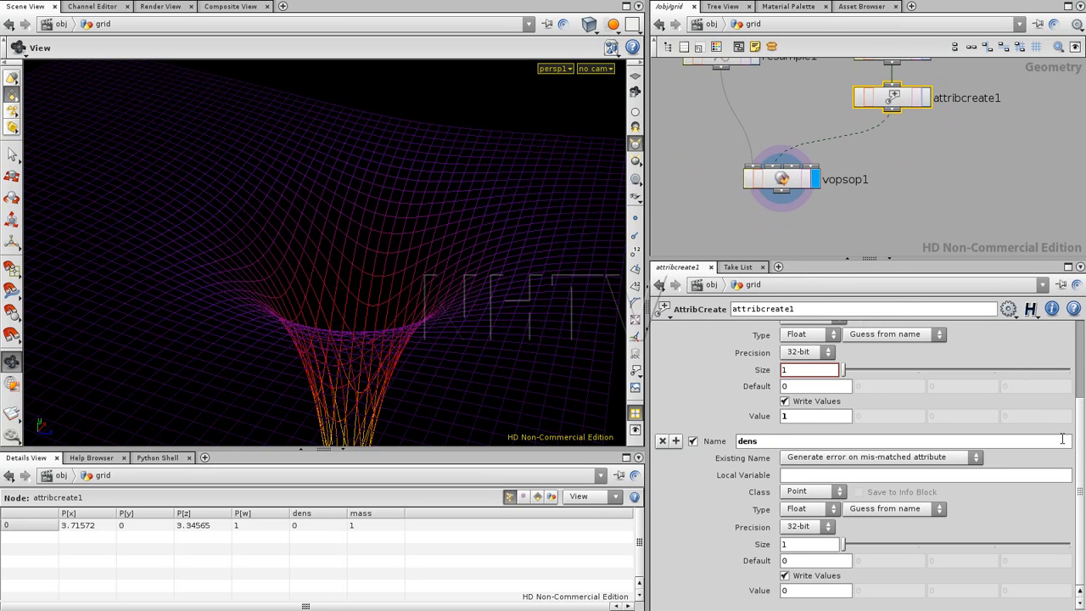
{"action": "scroll", "coordinate": [1080, 446], "scroll_direction": "up", "scroll_amount": 3}
{"action": "scroll", "coordinate": [1080, 446], "scroll_direction": "down", "scroll_amount": 3}
{"action": "left_click", "coordinate": [932, 175]}
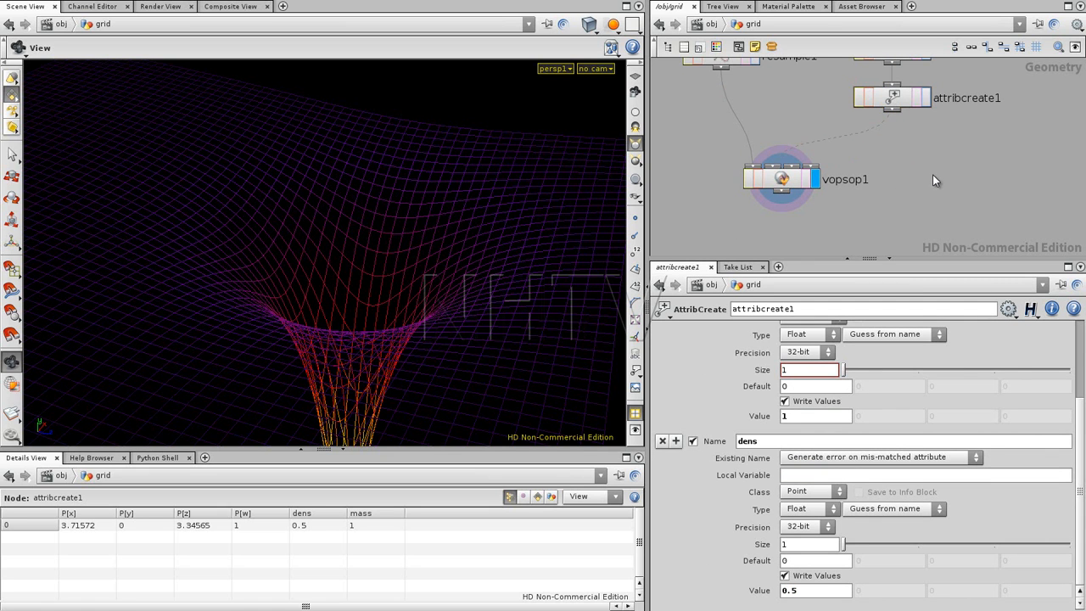
{"action": "left_click", "coordinate": [926, 98]}
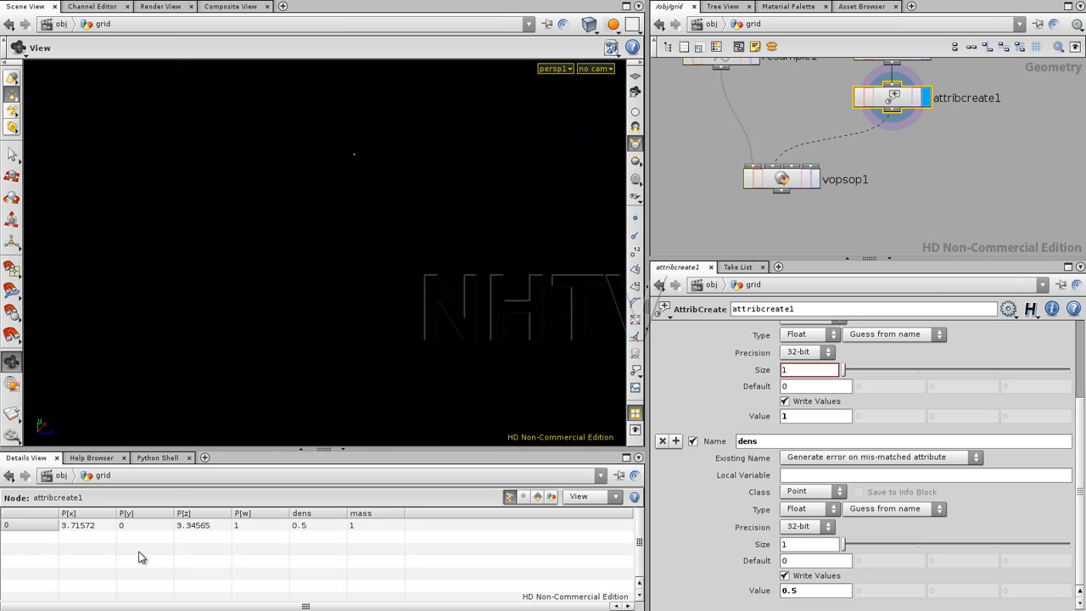
{"action": "left_click", "coordinate": [897, 212]}
- Go inside the vopsop1 node to its VEX network
{"action": "double_click", "coordinate": [782, 180]}
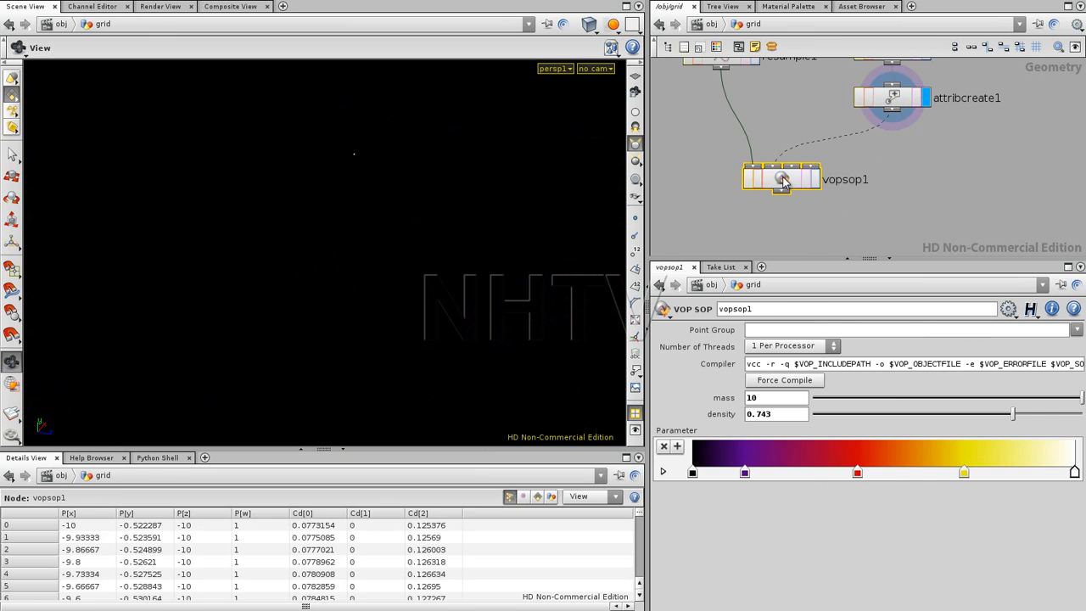
{"action": "middle_click_drag", "start_coordinate": [739, 184], "coordinate": [860, 215]}
{"action": "right_click_drag", "start_coordinate": [847, 211], "coordinate": [831, 201]}
{"action": "middle_click_drag", "start_coordinate": [831, 202], "coordinate": [874, 174]}
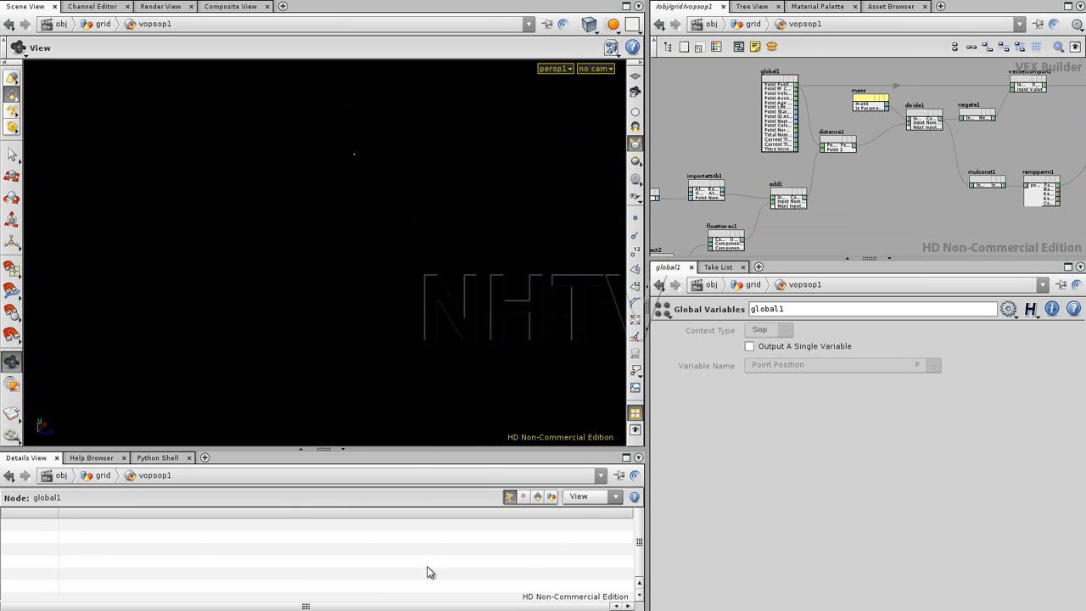
- Examine how the mass and density parameters and the importattrib1 node feed the distance and divide nodes
{"action": "middle_click_drag", "start_coordinate": [933, 213], "coordinate": [907, 225]}
{"action": "scroll", "coordinate": [848, 217], "scroll_direction": "up", "scroll_amount": 2}
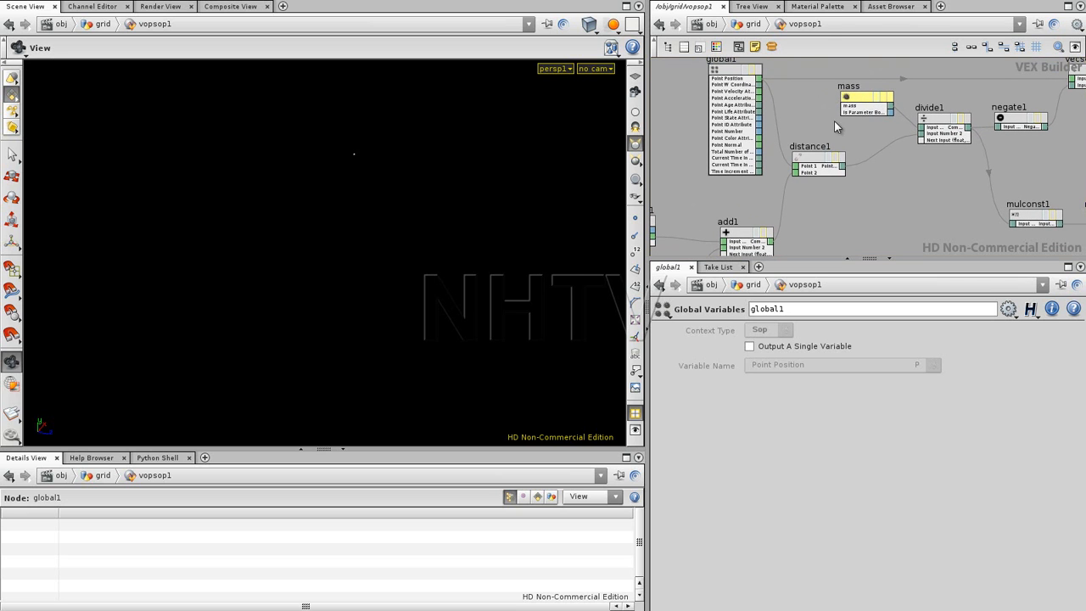
{"action": "middle_click_drag", "start_coordinate": [818, 117], "coordinate": [992, 52]}
{"action": "scroll", "coordinate": [776, 136], "scroll_direction": "down", "scroll_amount": 4}
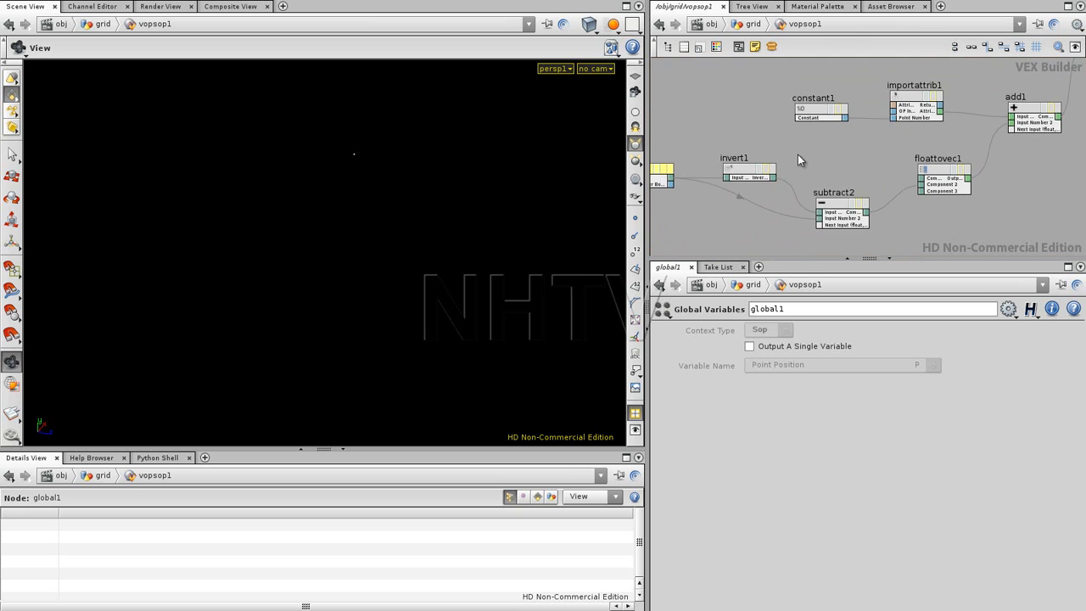
{"action": "middle_click_drag", "start_coordinate": [752, 212], "coordinate": [707, 241]}
{"action": "middle_click_drag", "start_coordinate": [1013, 172], "coordinate": [925, 188]}
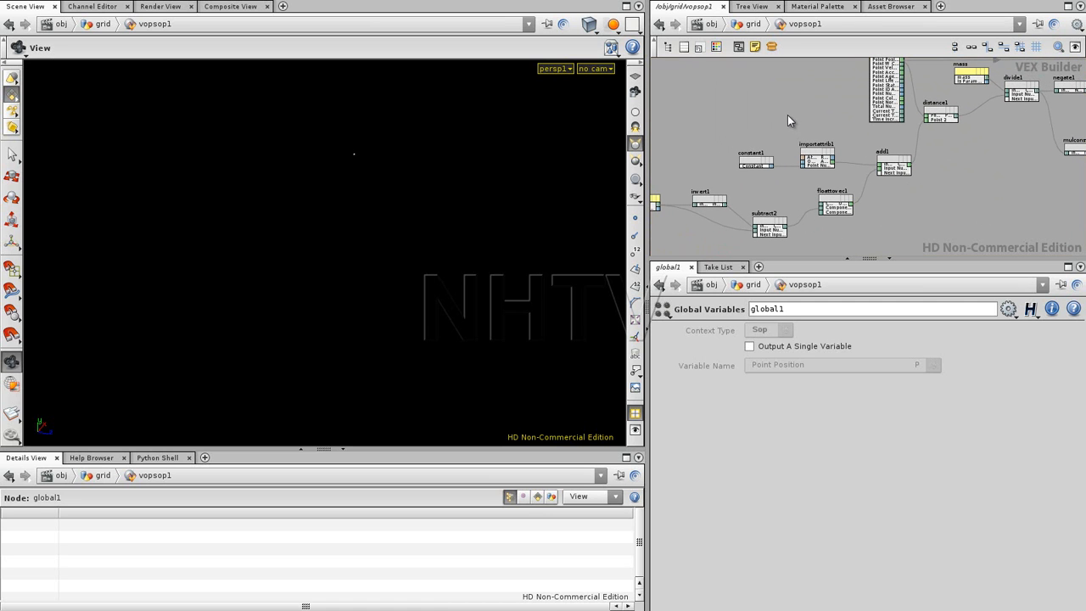
{"action": "left_click", "coordinate": [817, 160]}
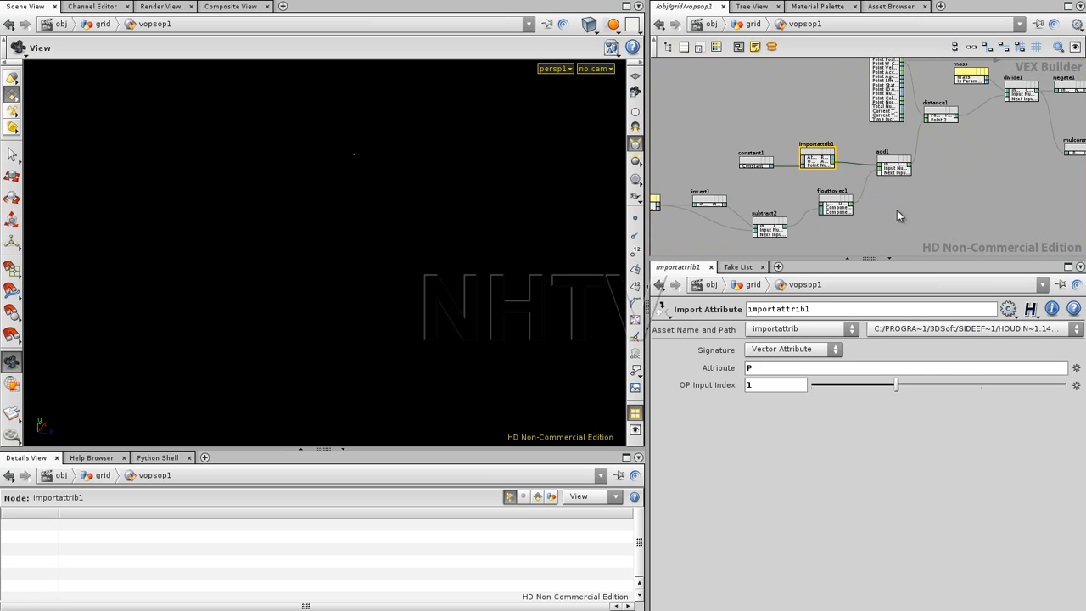
{"action": "left_click", "coordinate": [927, 206]}
{"action": "middle_click_drag", "start_coordinate": [929, 211], "coordinate": [965, 211]}
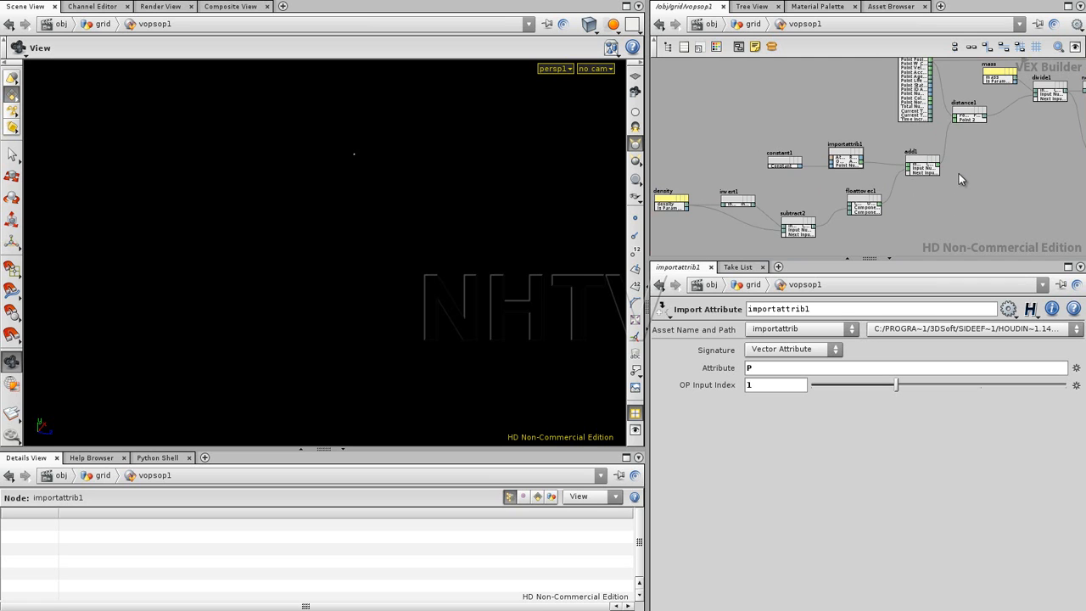
{"action": "mouse_move", "coordinate": [971, 212]}
{"action": "middle_mouse_down"}
{"action": "mouse_move", "coordinate": [911, 200]}
{"action": "mouse_move", "coordinate": [969, 206]}
{"action": "middle_mouse_up"}
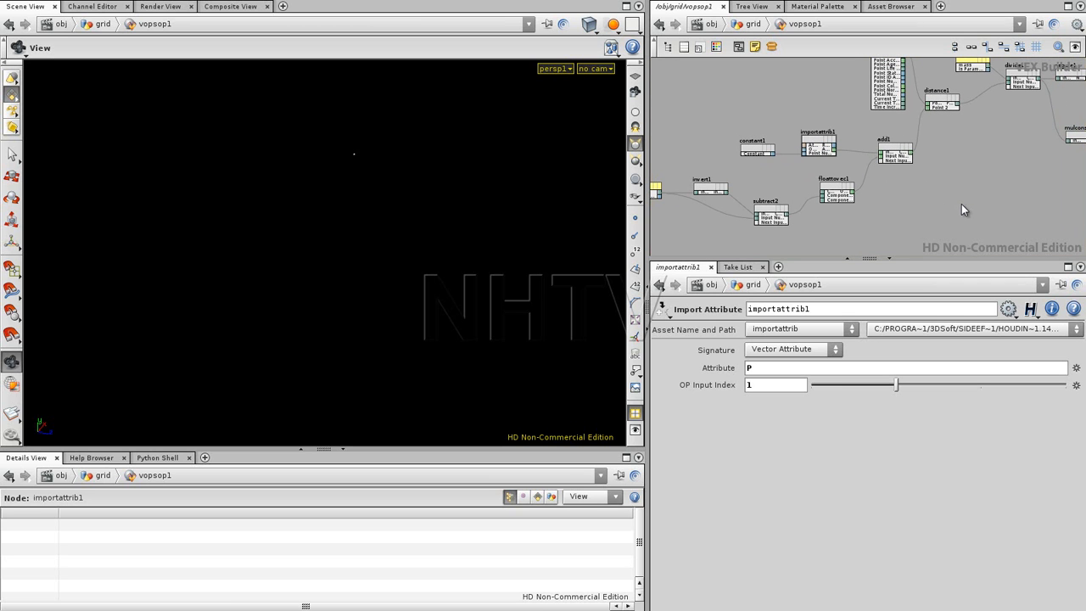
{"action": "middle_click_drag", "start_coordinate": [922, 196], "coordinate": [978, 194]}
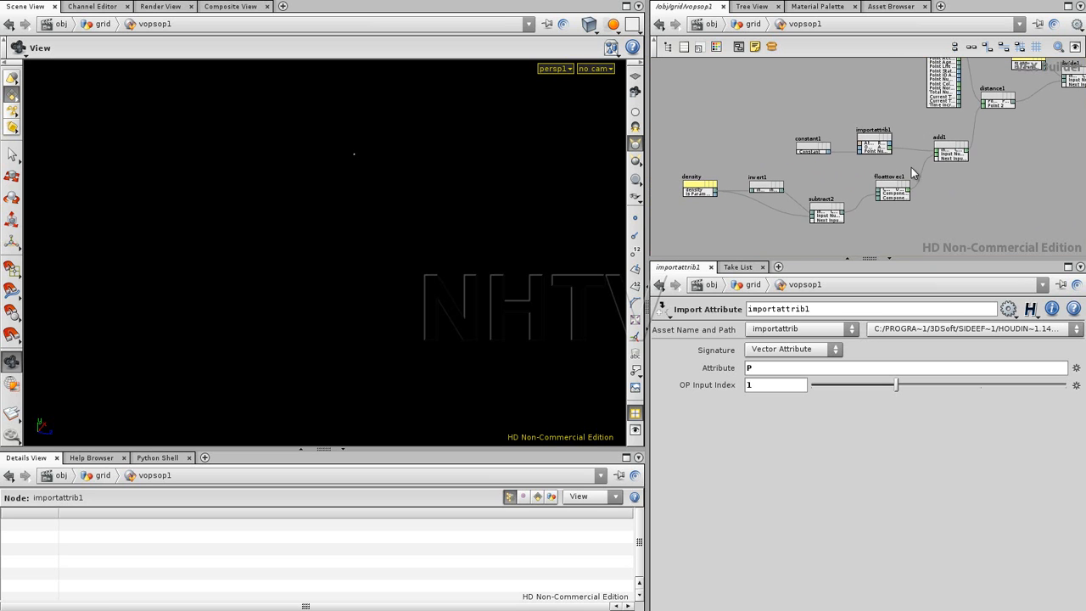
- Duplicate the importattrib1 node and place the copy below the density parameter node
{"action": "left_click_drag", "start_coordinate": [897, 145], "coordinate": [898, 146]}
{"action": "middle_click_drag", "start_coordinate": [1020, 177], "coordinate": [889, 183]}
{"action": "key", "text": "ctrl+v"}
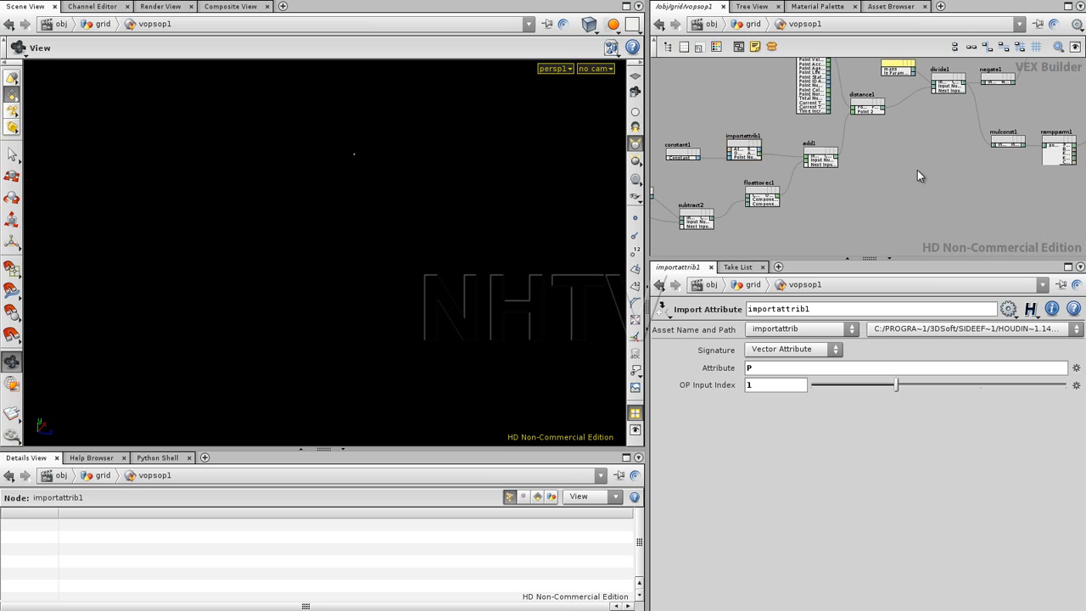
{"action": "left_click_drag", "start_coordinate": [882, 162], "coordinate": [851, 200]}
{"action": "middle_click_drag", "start_coordinate": [919, 210], "coordinate": [1084, 157]}
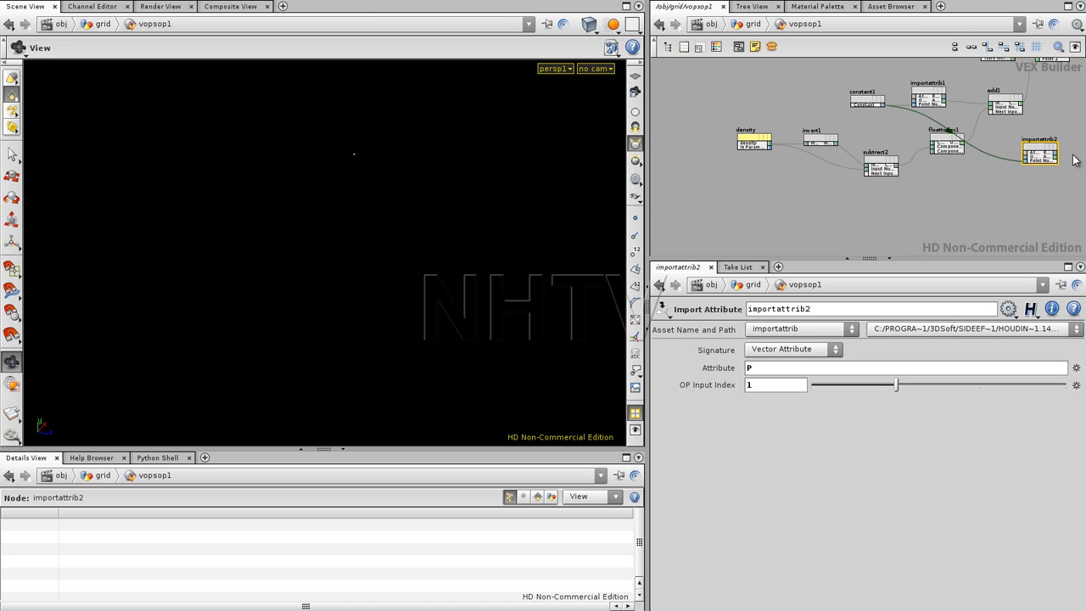
{"action": "left_click_drag", "start_coordinate": [1035, 145], "coordinate": [785, 180]}
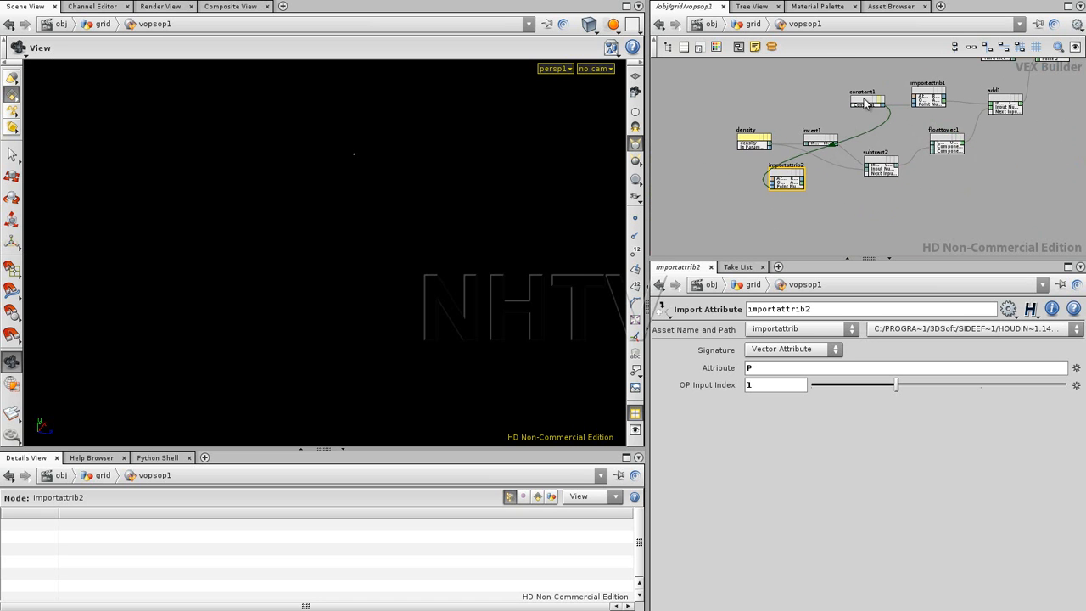
- Set the copied import node to read the attribute dens with the Float Attribute signature
{"action": "middle_click_drag", "start_coordinate": [851, 195], "coordinate": [916, 222]}
{"action": "scroll", "coordinate": [914, 222], "scroll_direction": "up", "scroll_amount": 3}
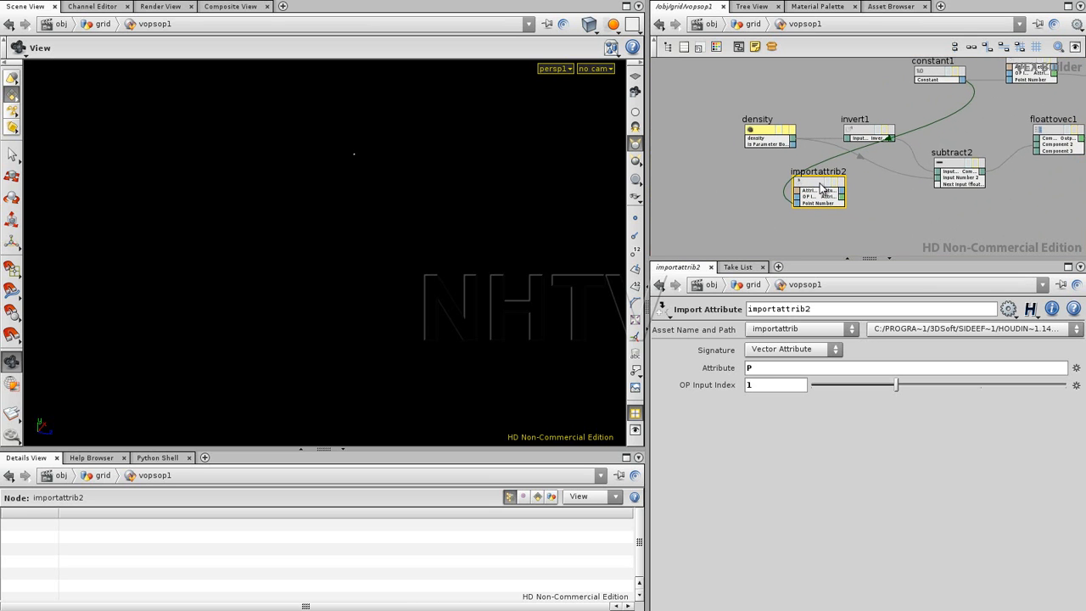
{"action": "double_click", "coordinate": [765, 367]}
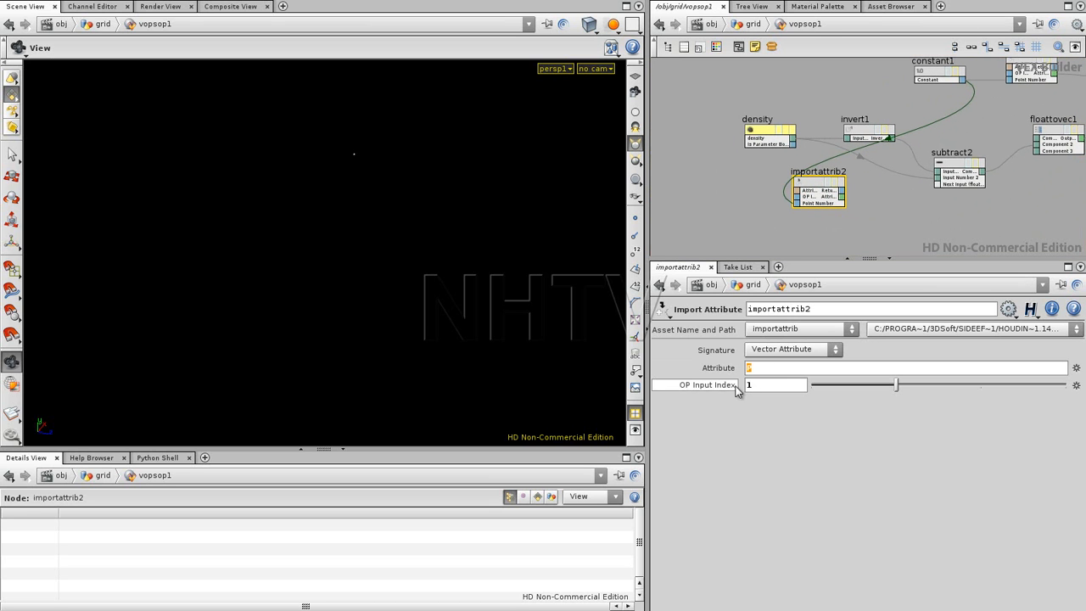
{"action": "type", "text": "dens"}
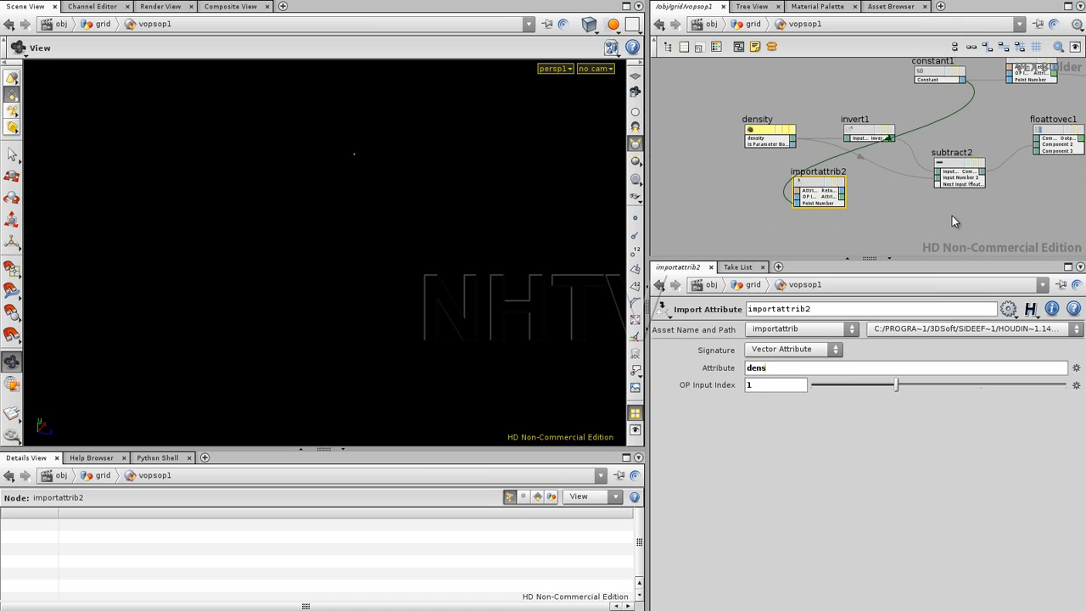
{"action": "left_click", "coordinate": [772, 350]}
{"action": "left_click", "coordinate": [785, 373]}
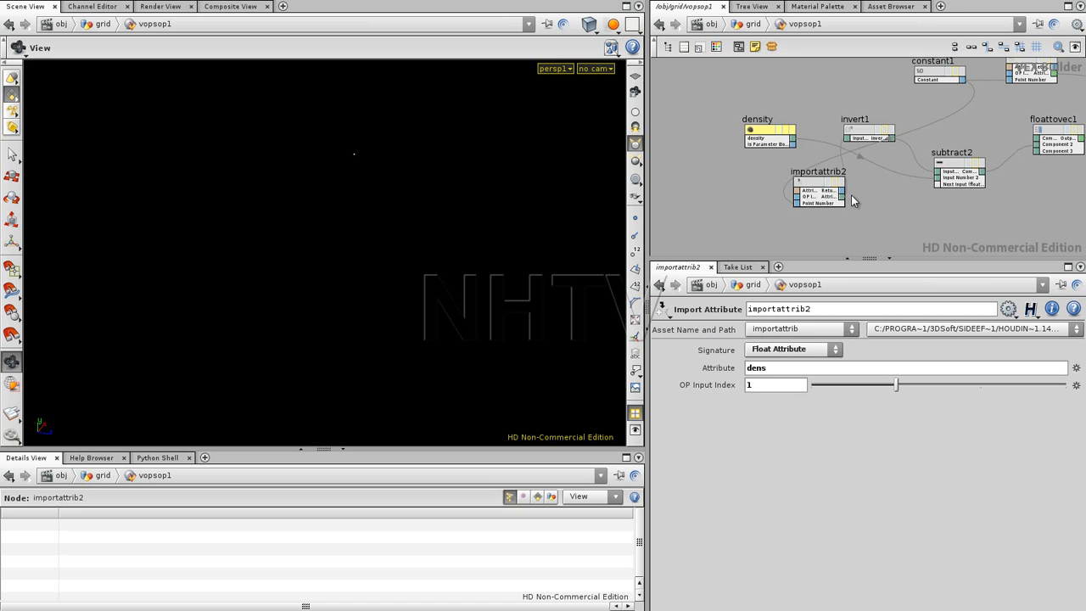
- Feed importattrib2's attribute output into invert1 and subtract2 in place of density, and delete the density parameter node
{"action": "left_click_drag", "start_coordinate": [841, 198], "coordinate": [940, 178]}
{"action": "left_click", "coordinate": [767, 140]}
{"action": "key", "text": "Delete"}
- Tidy the network by moving importattrib2 into the density node's former place and constant1 ahead of both import nodes
{"action": "left_click_drag", "start_coordinate": [820, 181], "coordinate": [782, 162]}
{"action": "middle_click_drag", "start_coordinate": [877, 100], "coordinate": [896, 158]}
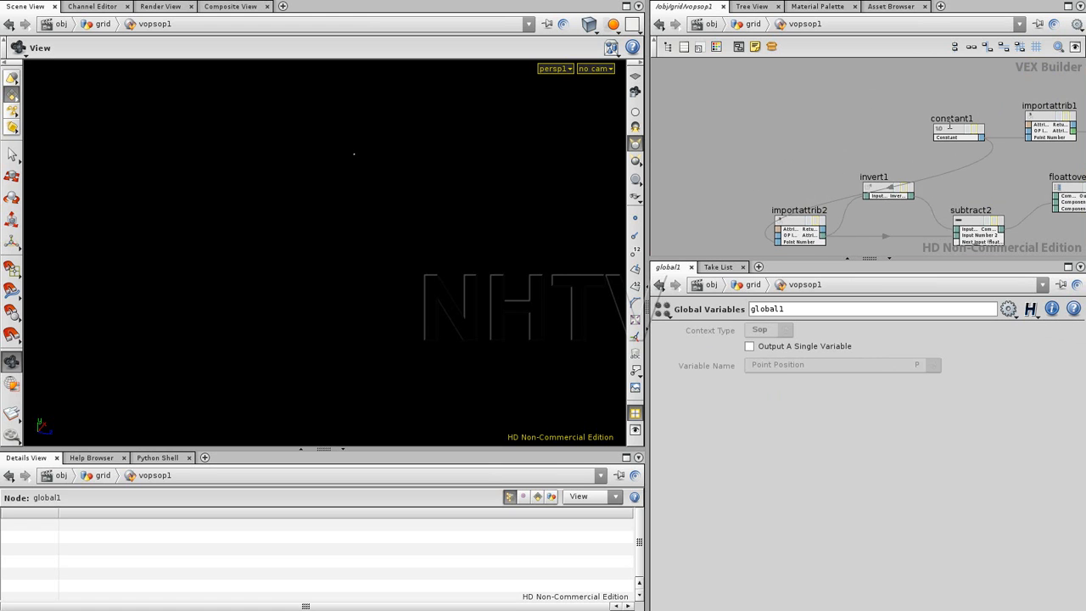
{"action": "left_click_drag", "start_coordinate": [948, 137], "coordinate": [699, 129]}
{"action": "middle_click_drag", "start_coordinate": [853, 172], "coordinate": [771, 148]}
{"action": "scroll", "coordinate": [867, 148], "scroll_direction": "down", "scroll_amount": 3}
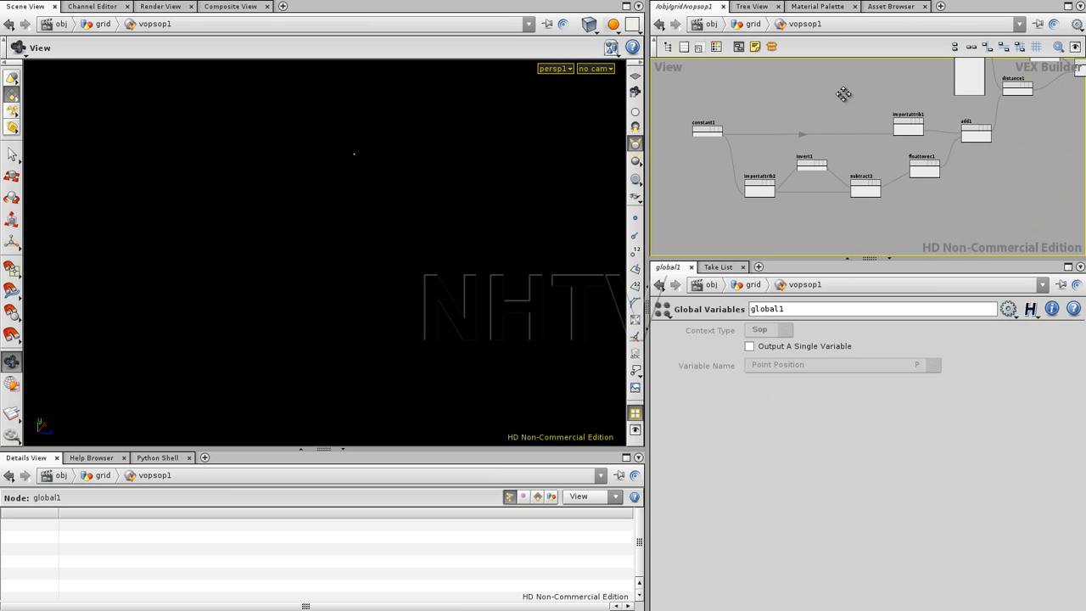
{"action": "middle_click_drag", "start_coordinate": [838, 89], "coordinate": [827, 100]}
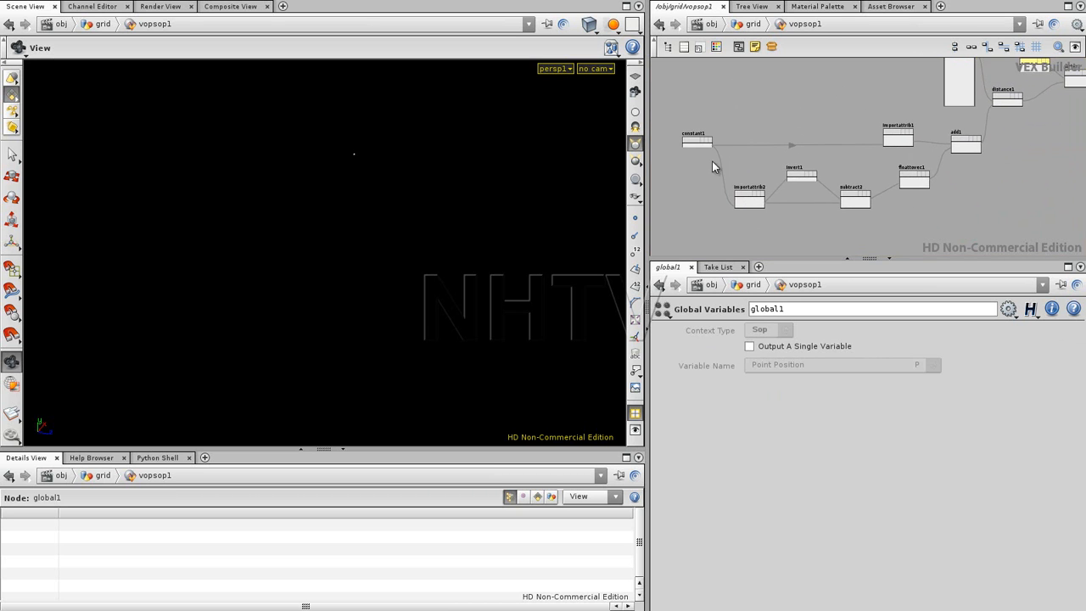
- Duplicate the importattrib2 node, place the copy above the mass parameter node and set its attribute to mass
{"action": "left_click", "coordinate": [750, 197]}
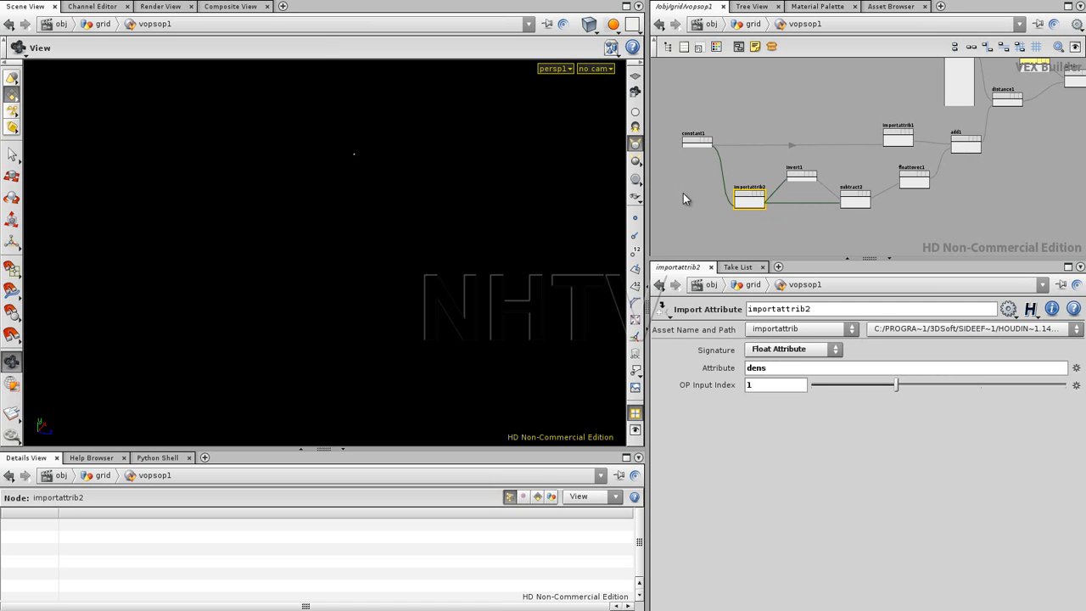
{"action": "key", "text": "ctrl+v"}
{"action": "middle_click_drag", "start_coordinate": [917, 179], "coordinate": [851, 243]}
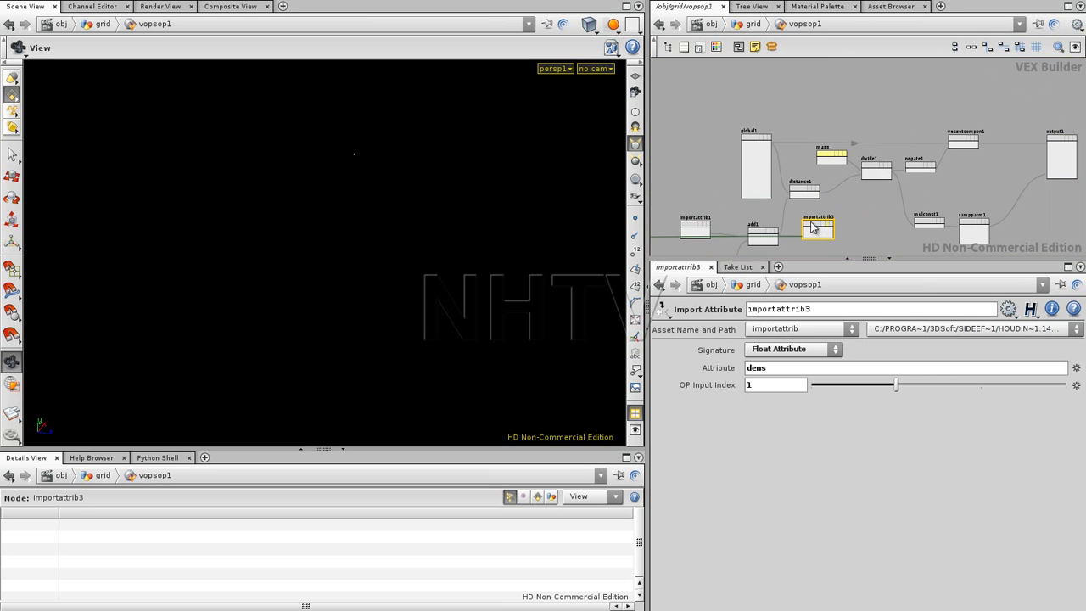
{"action": "scroll", "coordinate": [858, 170], "scroll_direction": "up", "scroll_amount": 5}
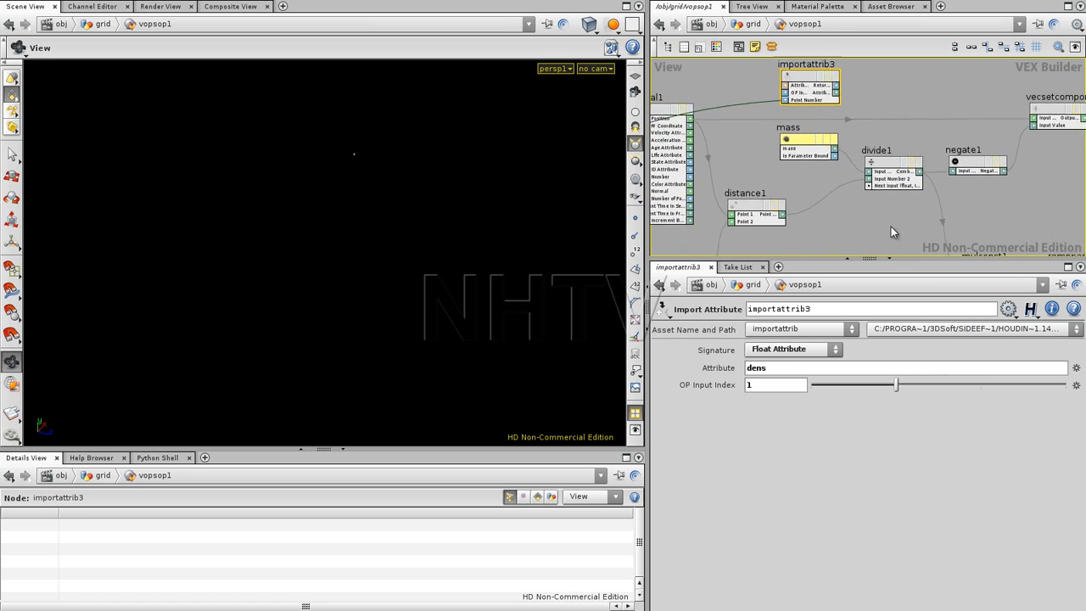
{"action": "double_click", "coordinate": [789, 365]}
{"action": "type", "text": "mass"}
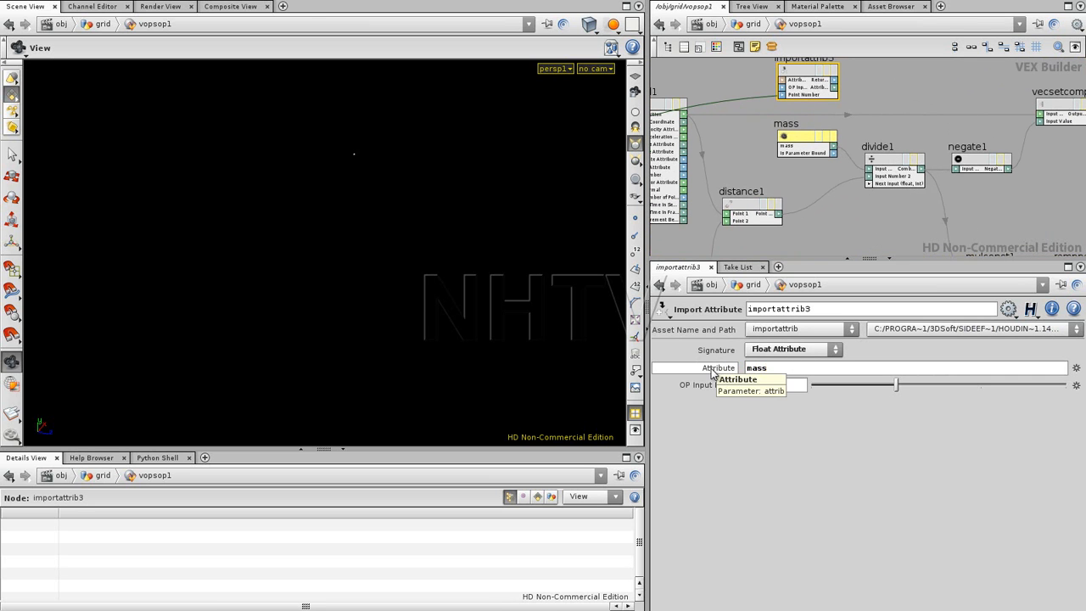
- Feed importattrib3's attribute output into divide1's first input in place of mass, and delete the mass parameter node
{"action": "left_click_drag", "start_coordinate": [835, 87], "coordinate": [868, 169]}
{"action": "left_click", "coordinate": [804, 148]}
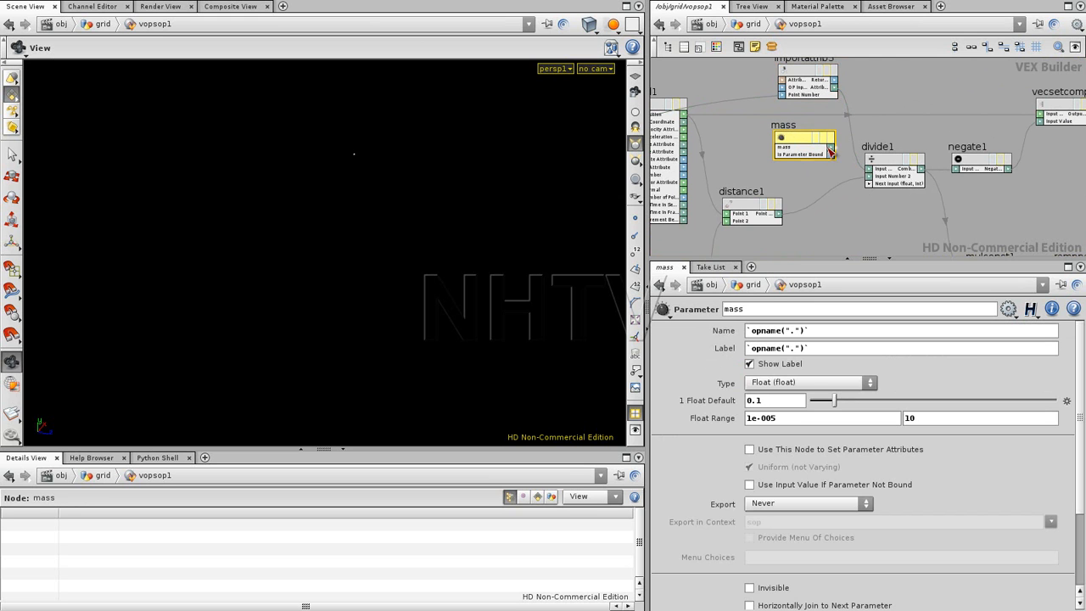
{"action": "key", "text": "Delete"}
- Rename the importattrib3 node as mass
{"action": "double_click", "coordinate": [828, 143]}
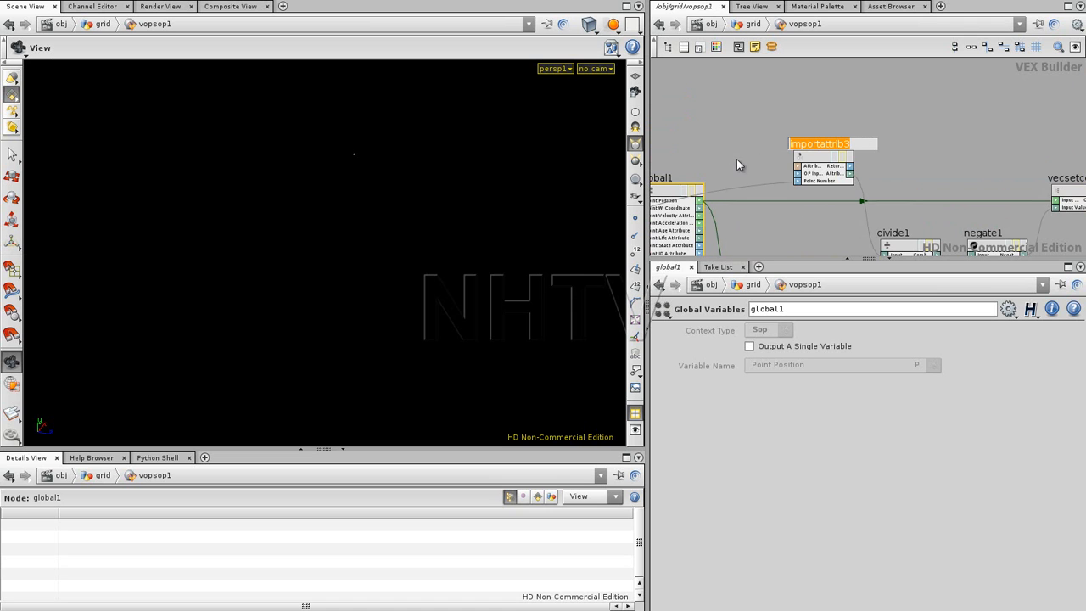
{"action": "type", "text": "mass"}
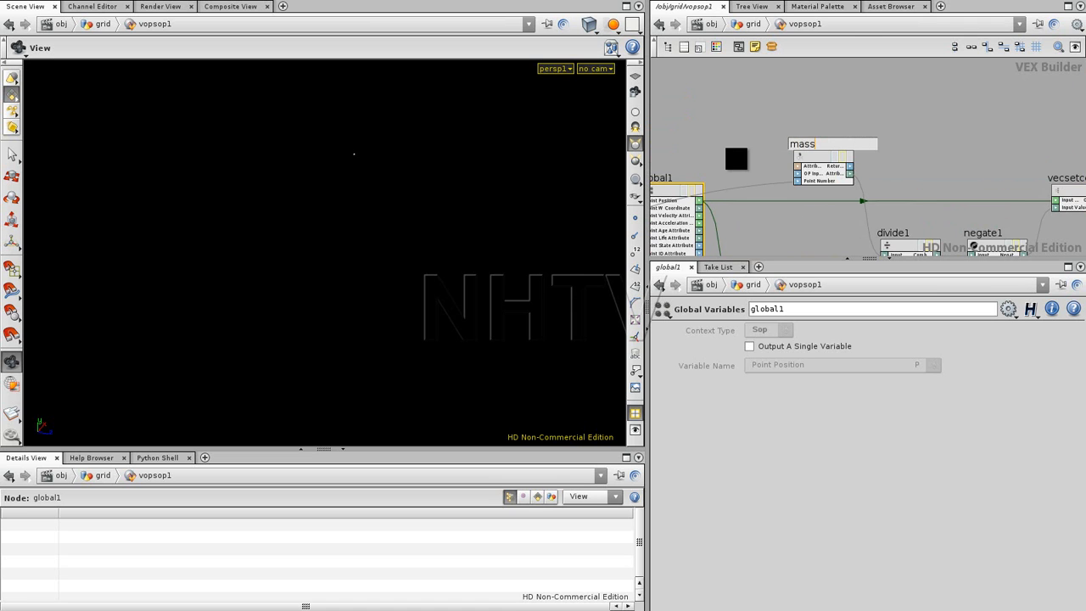
{"action": "key", "text": "Return"}
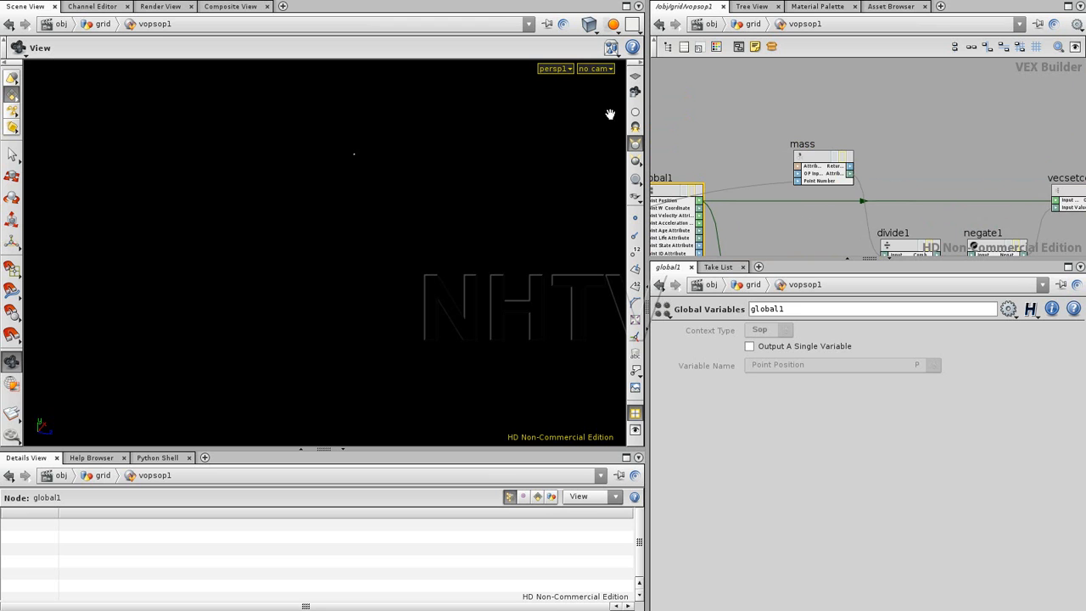
- Rename the importattrib2 node as density
{"action": "middle_click_drag", "start_coordinate": [741, 141], "coordinate": [1077, 46]}
{"action": "middle_click_drag", "start_coordinate": [792, 200], "coordinate": [962, 107]}
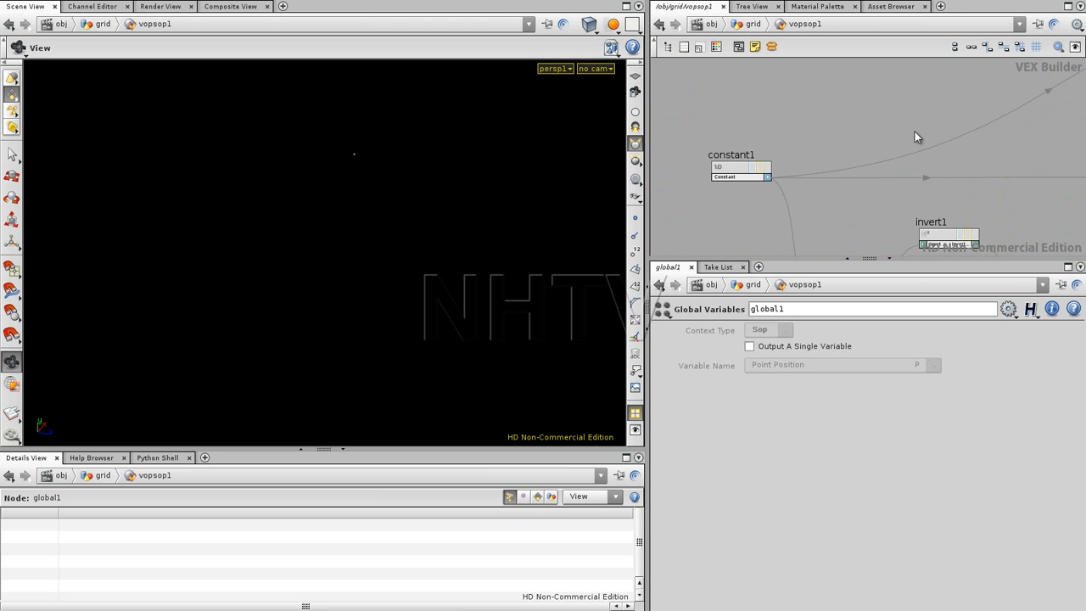
{"action": "middle_click_drag", "start_coordinate": [775, 195], "coordinate": [722, 127]}
{"action": "double_click", "coordinate": [842, 148]}
{"action": "left_click_drag", "start_coordinate": [842, 148], "coordinate": [729, 154]}
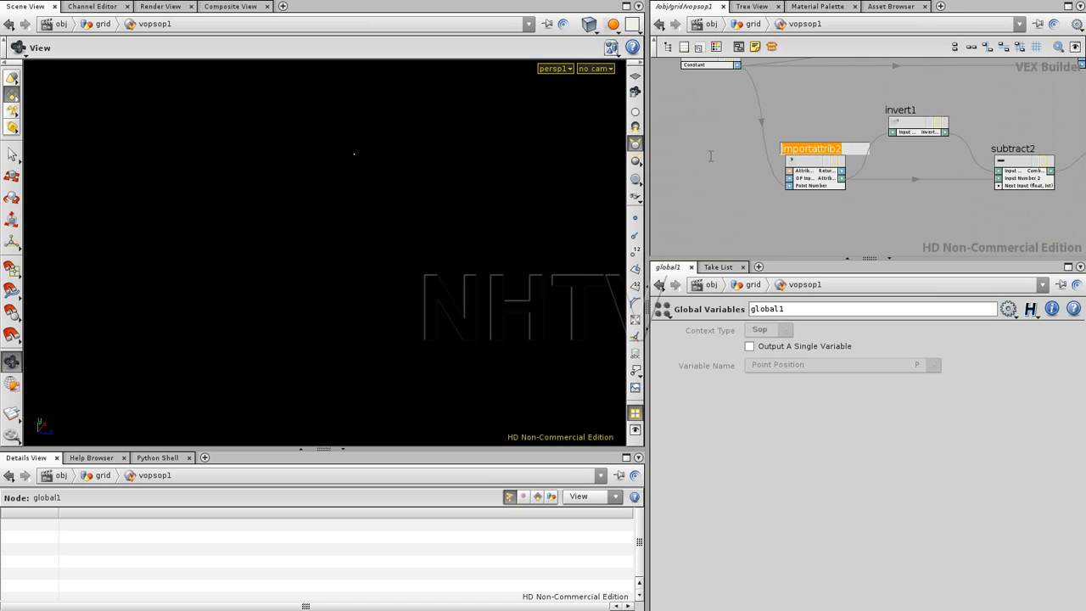
{"action": "type", "text": "density"}
{"action": "key", "text": "Return"}
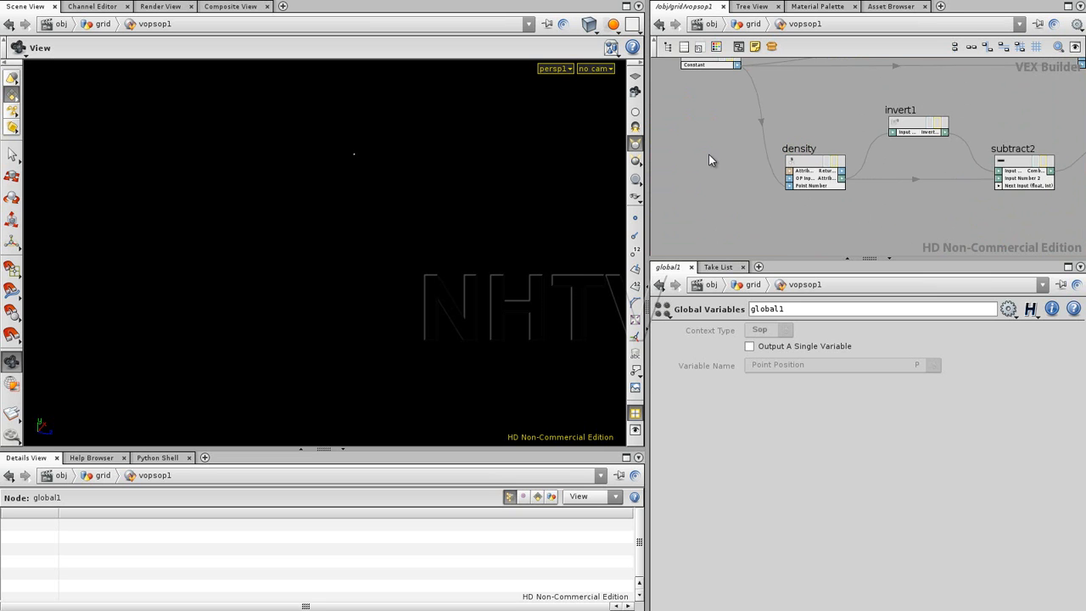
- Rename the importattrib1 node as position
{"action": "middle_click_drag", "start_coordinate": [981, 107], "coordinate": [658, 213]}
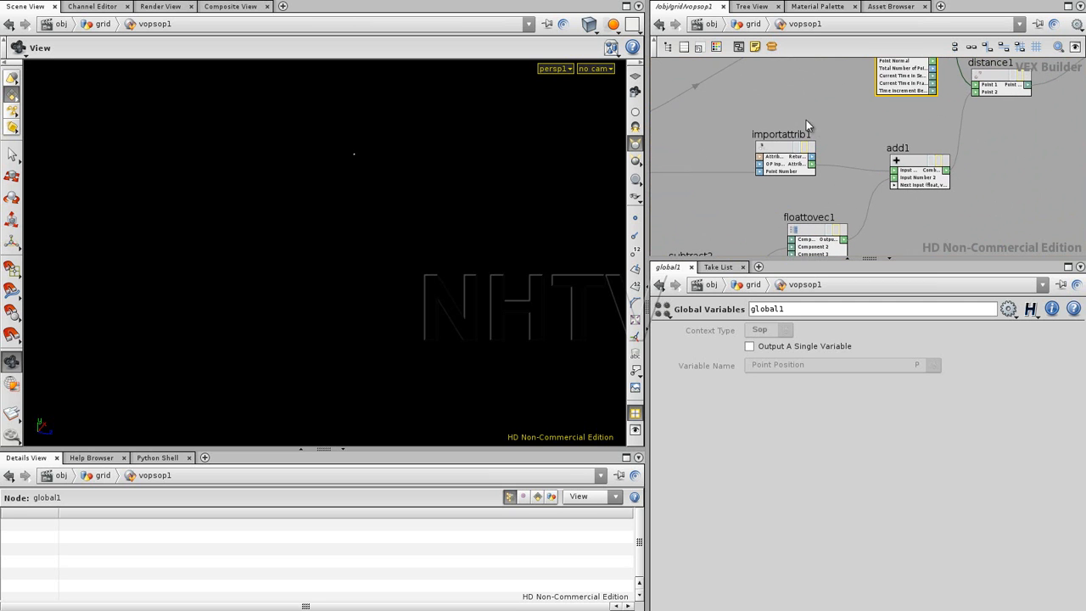
{"action": "double_click", "coordinate": [761, 135]}
{"action": "left_click_drag", "start_coordinate": [815, 135], "coordinate": [695, 140]}
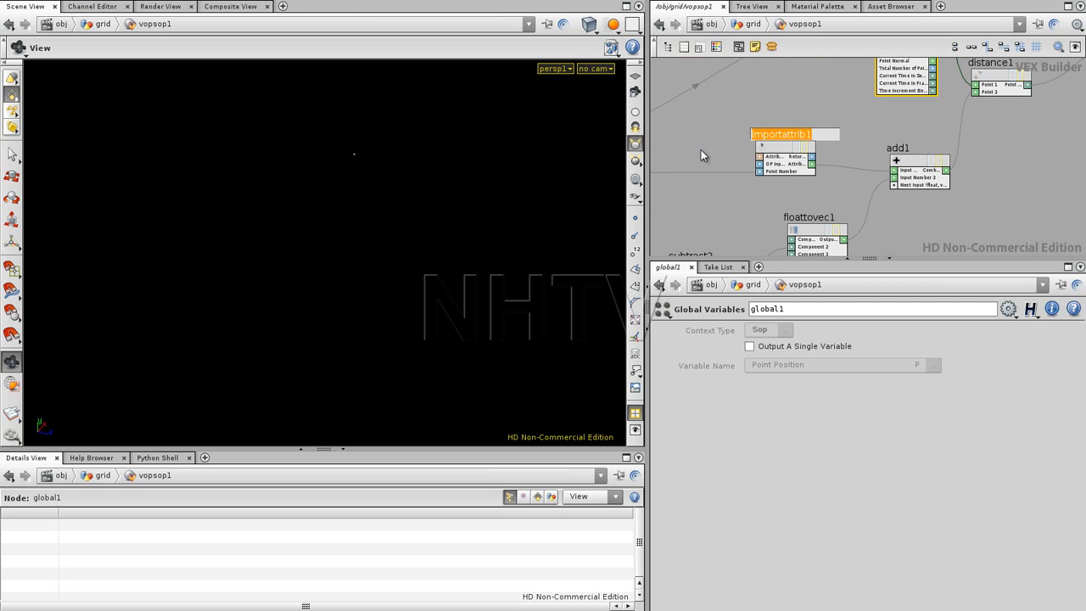
{"action": "type", "text": "posi"}
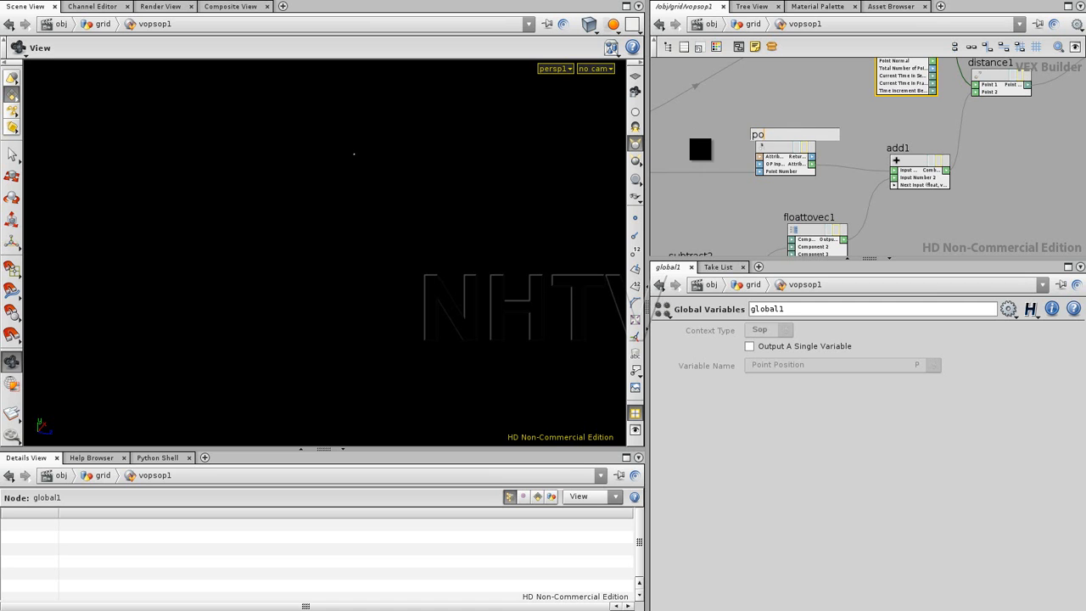
{"action": "key", "text": "Return"}
- Colour the three import nodes density, position and mass light blue from the colour palette, and close the palette
{"action": "middle_click_drag", "start_coordinate": [700, 155], "coordinate": [825, 173]}
{"action": "scroll", "coordinate": [825, 173], "scroll_direction": "down", "scroll_amount": 4}
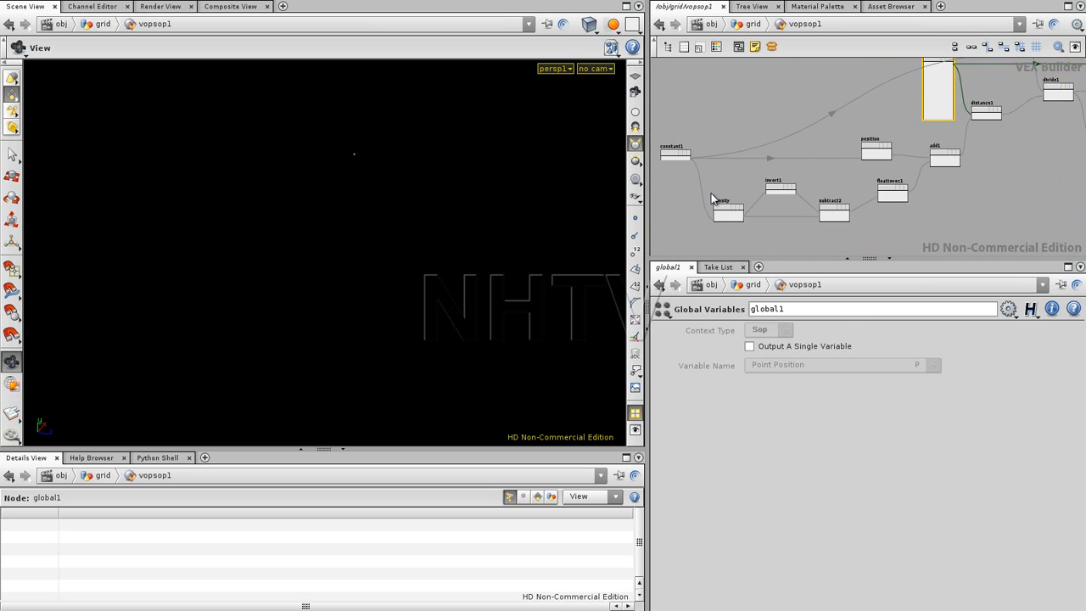
{"action": "left_click", "coordinate": [723, 211]}
{"action": "left_click", "coordinate": [886, 155], "text": "shift"}
{"action": "middle_click_drag", "start_coordinate": [997, 59], "coordinate": [857, 134]}
{"action": "left_click", "coordinate": [874, 119], "text": "shift"}
{"action": "middle_click_drag", "start_coordinate": [893, 228], "coordinate": [1020, 140]}
{"action": "middle_click_drag", "start_coordinate": [921, 194], "coordinate": [890, 225]}
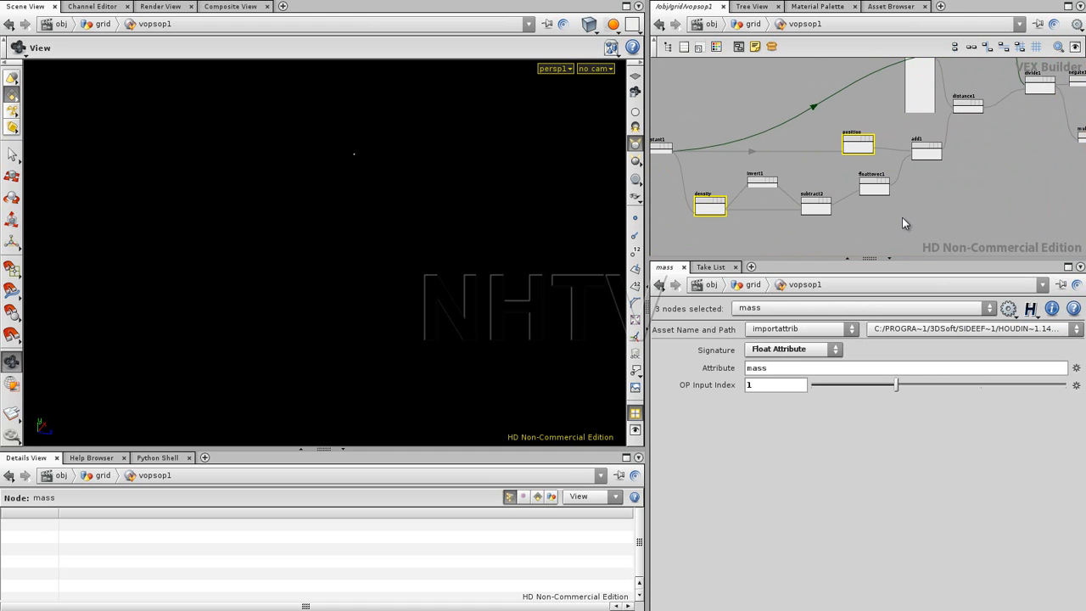
{"action": "key", "text": "c"}
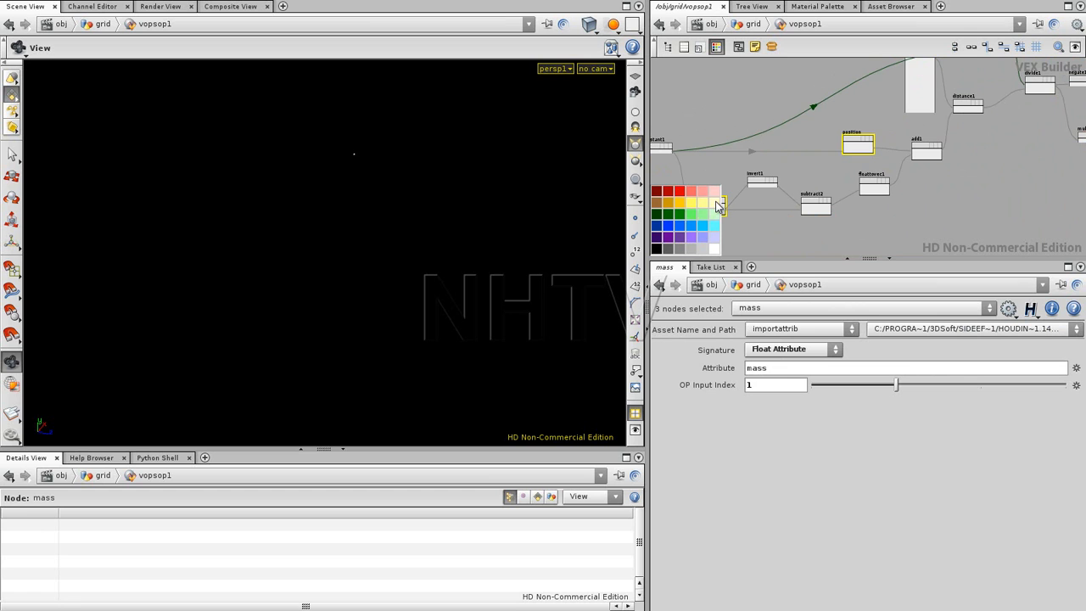
{"action": "left_click", "coordinate": [692, 225]}
{"action": "left_click", "coordinate": [873, 223]}
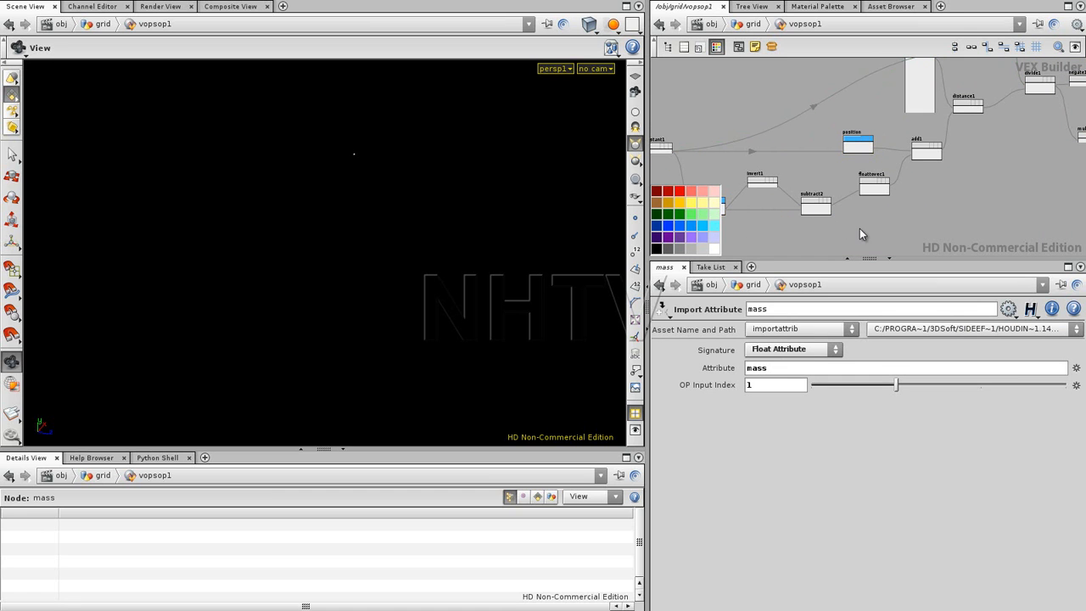
{"action": "key", "text": "c"}
- Move subtract2 and invert1 farther from the density node to make room between them
{"action": "middle_click_drag", "start_coordinate": [1007, 173], "coordinate": [901, 235]}
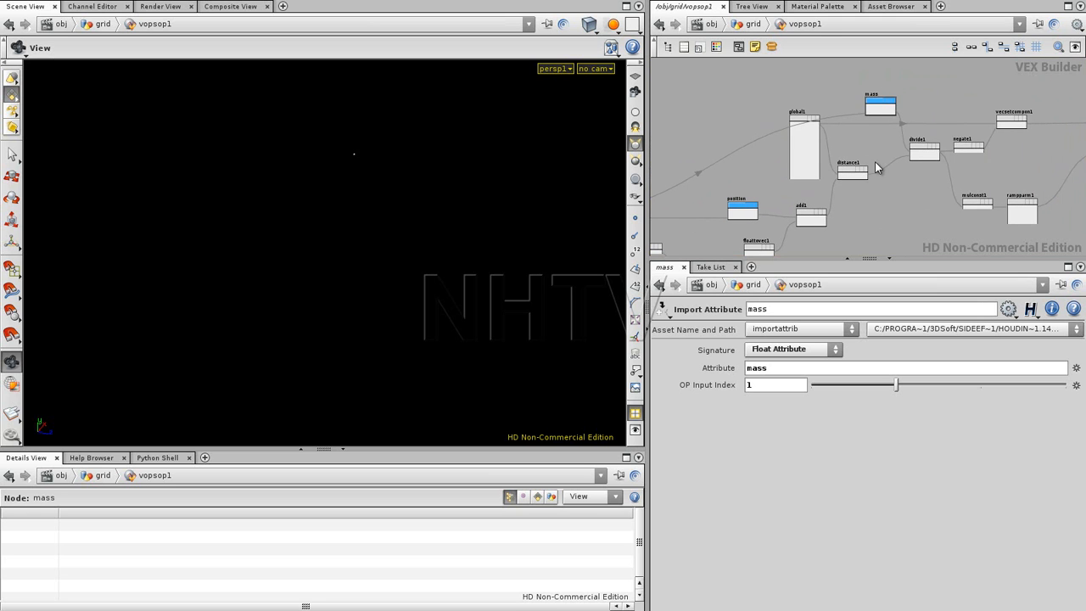
{"action": "mouse_move", "coordinate": [730, 178]}
{"action": "middle_mouse_down"}
{"action": "mouse_move", "coordinate": [816, 149]}
{"action": "mouse_move", "coordinate": [846, 120]}
{"action": "mouse_move", "coordinate": [768, 177]}
{"action": "mouse_move", "coordinate": [740, 182]}
{"action": "middle_mouse_up"}
{"action": "middle_click_drag", "start_coordinate": [917, 222], "coordinate": [1004, 186]}
{"action": "scroll", "coordinate": [840, 208], "scroll_direction": "up", "scroll_amount": 4}
{"action": "middle_click_drag", "start_coordinate": [862, 198], "coordinate": [848, 225]}
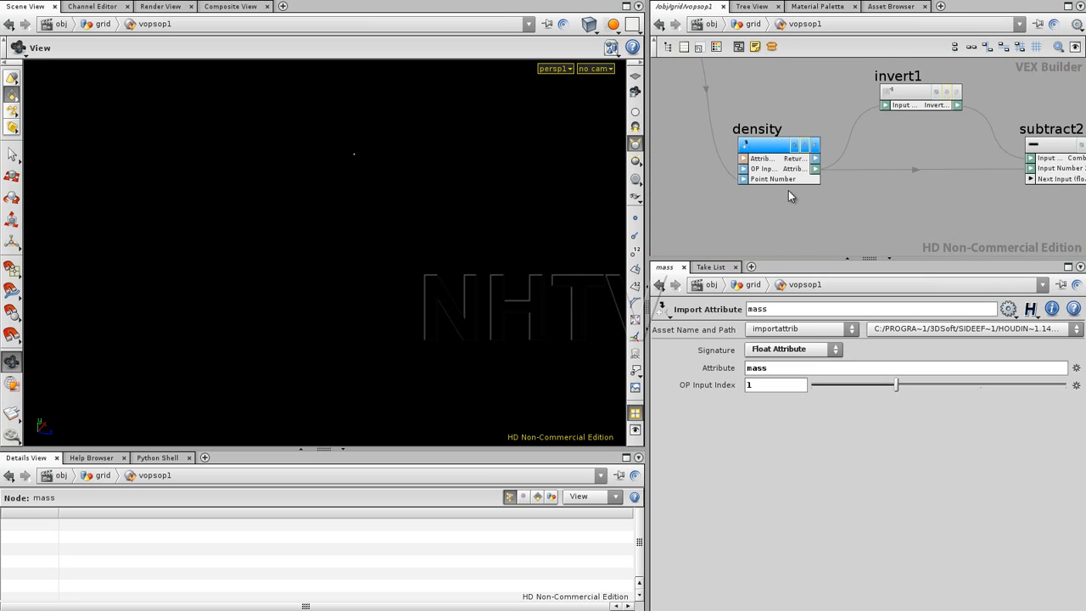
{"action": "middle_click_drag", "start_coordinate": [871, 227], "coordinate": [769, 223]}
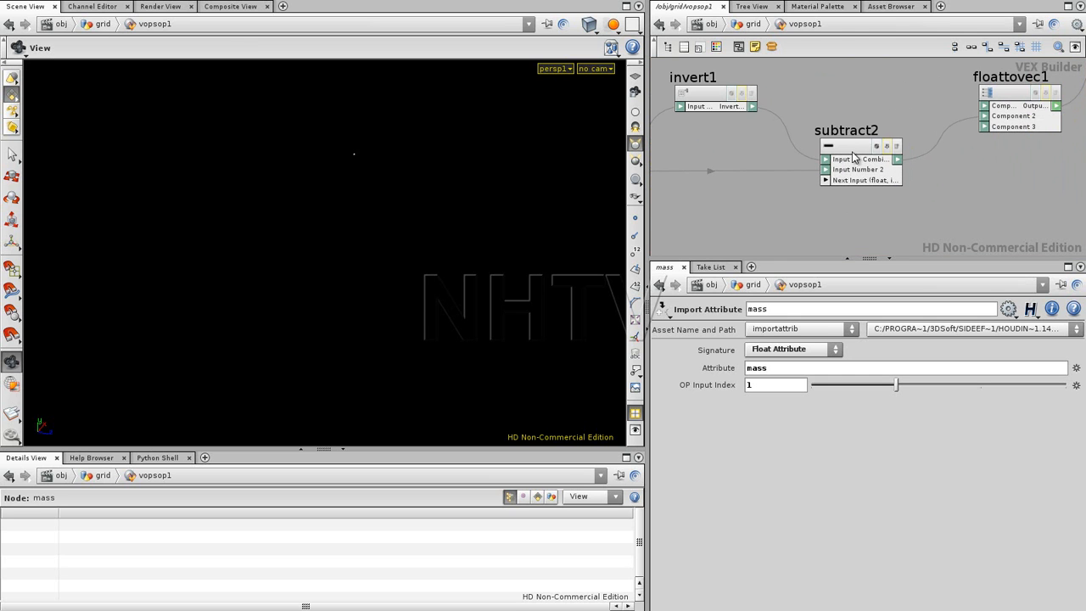
{"action": "left_click_drag", "start_coordinate": [857, 148], "coordinate": [926, 149]}
{"action": "left_click_drag", "start_coordinate": [716, 96], "coordinate": [787, 103]}
- Add a Clamp node beside the density node and feed density's attribute output into its input
{"action": "middle_click_drag", "start_coordinate": [791, 176], "coordinate": [1008, 183]}
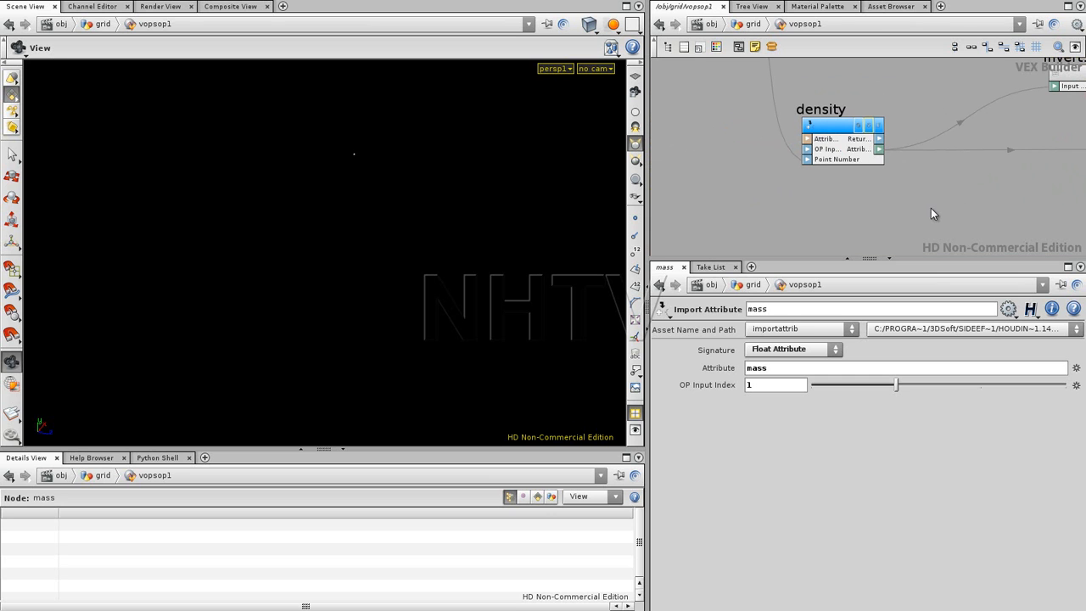
{"action": "key", "text": "Tab"}
{"action": "type", "text": "cl"}
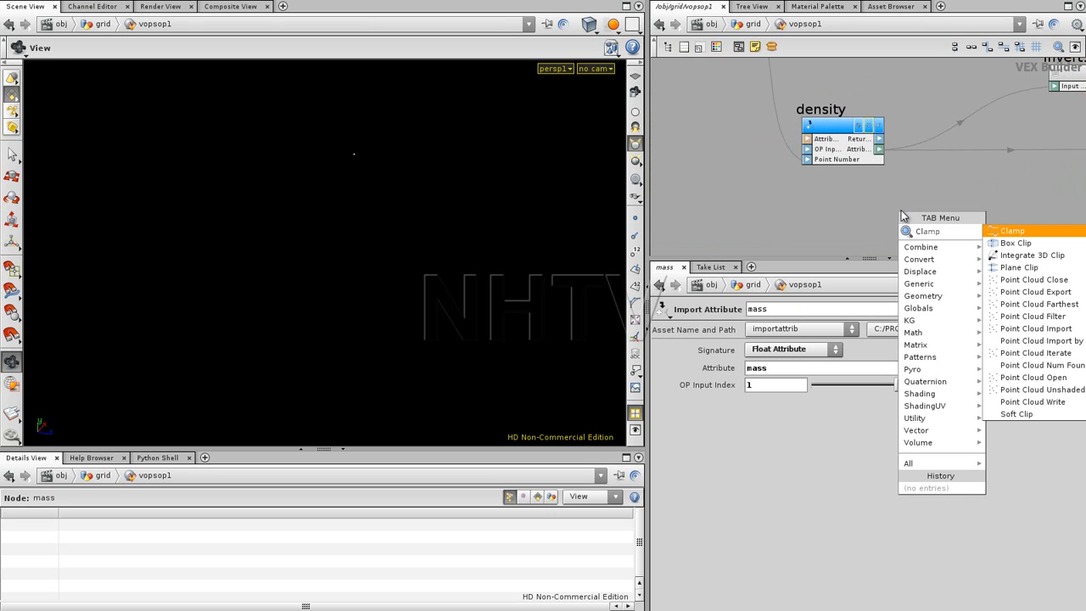
{"action": "left_click", "coordinate": [1018, 243]}
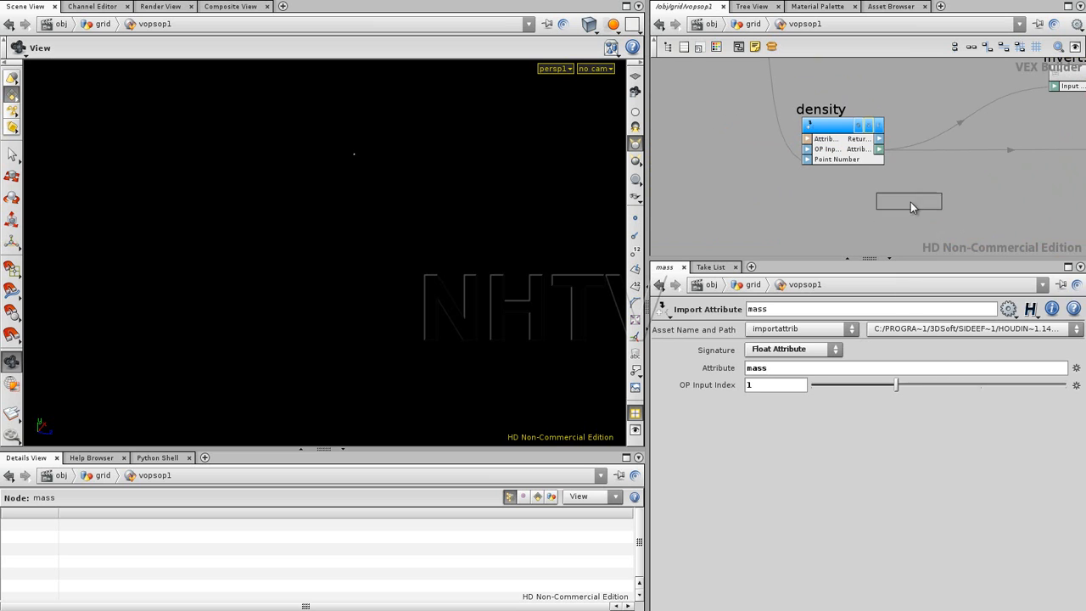
{"action": "left_click", "coordinate": [919, 179]}
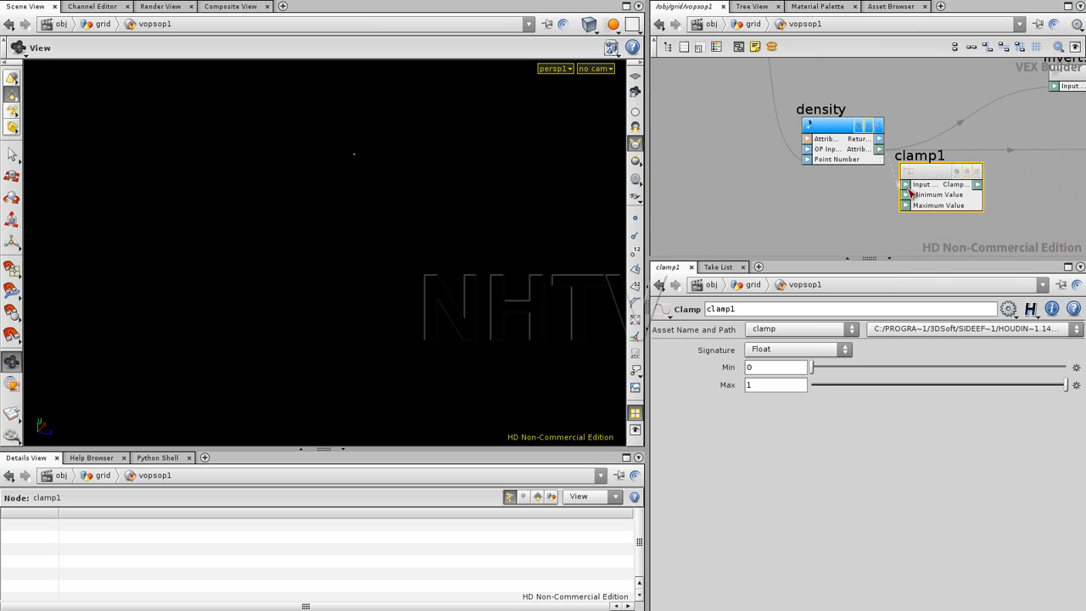
{"action": "left_click", "coordinate": [906, 184]}
- Feed clamp1's output into invert1 and subtract2's second input, and line clamp1 up beside the density node
{"action": "left_click_drag", "start_coordinate": [978, 184], "coordinate": [1054, 86]}
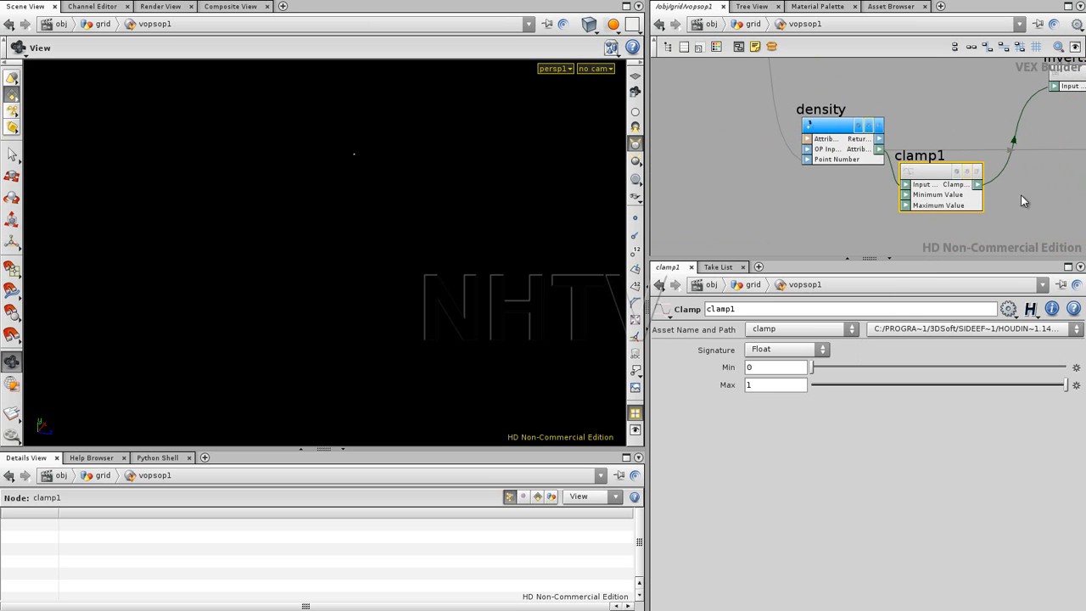
{"action": "middle_click_drag", "start_coordinate": [1054, 148], "coordinate": [914, 165]}
{"action": "left_click_drag", "start_coordinate": [835, 200], "coordinate": [1022, 172]}
{"action": "left_click_drag", "start_coordinate": [800, 190], "coordinate": [812, 156]}
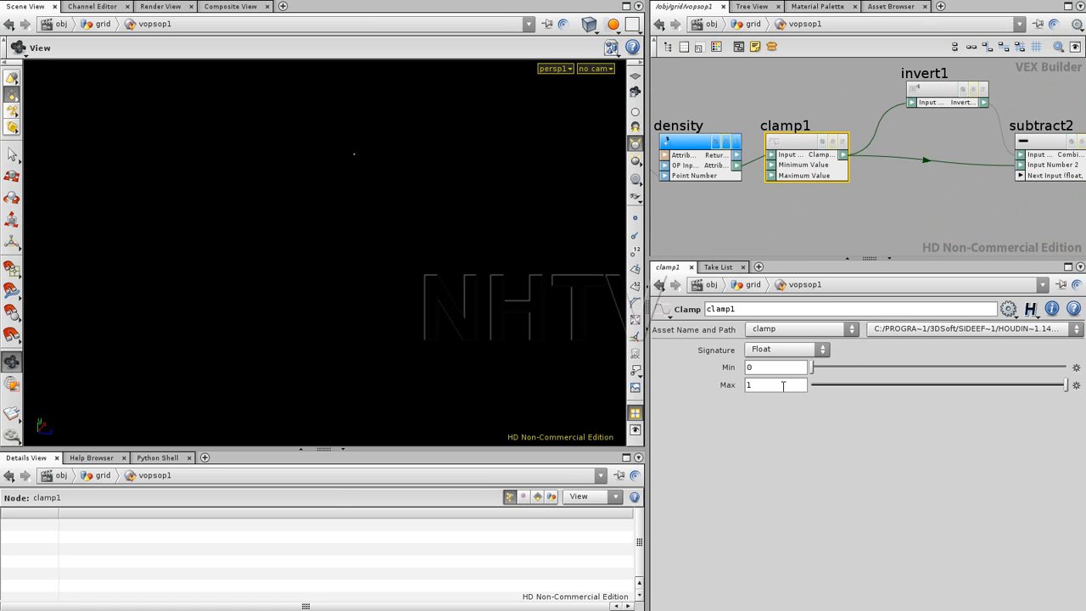
- Set clamp1's Min to 0.0001 and its Max to 0.9999
{"action": "left_click", "coordinate": [791, 365]}
{"action": "type", "text": "."}
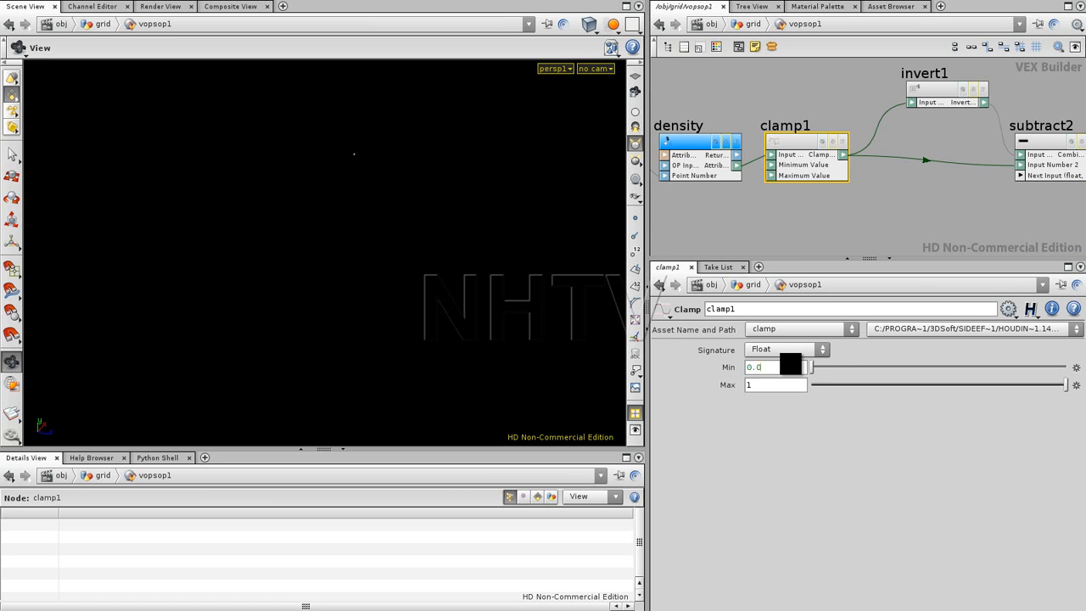
{"action": "type", "text": "0001"}
{"action": "key", "text": "Return"}
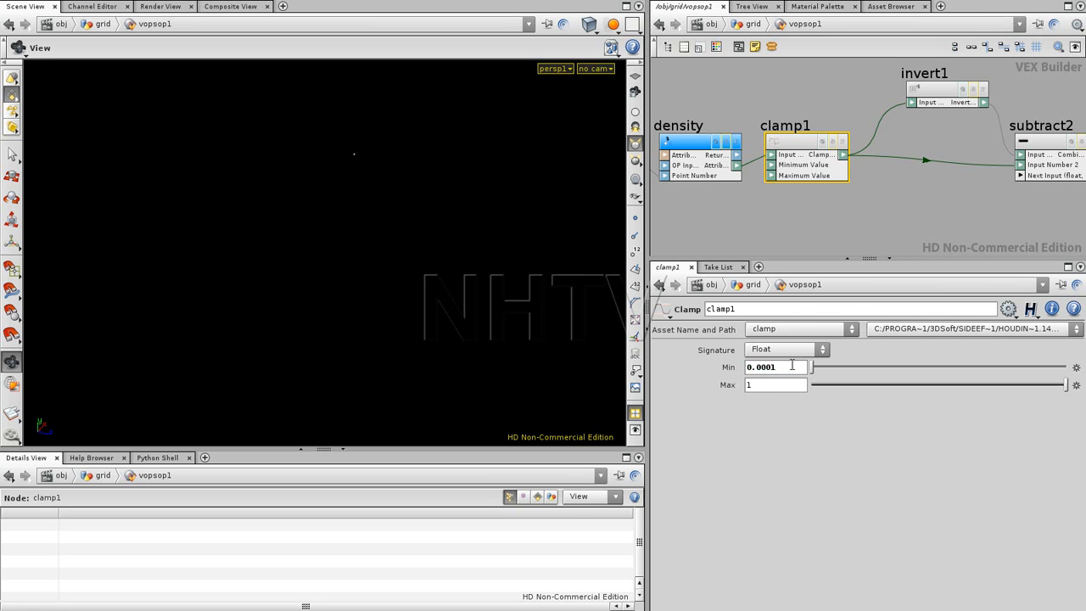
{"action": "key", "text": "BackSpace"}
{"action": "type", "text": "0.9999"}
{"action": "left_click", "coordinate": [809, 216]}
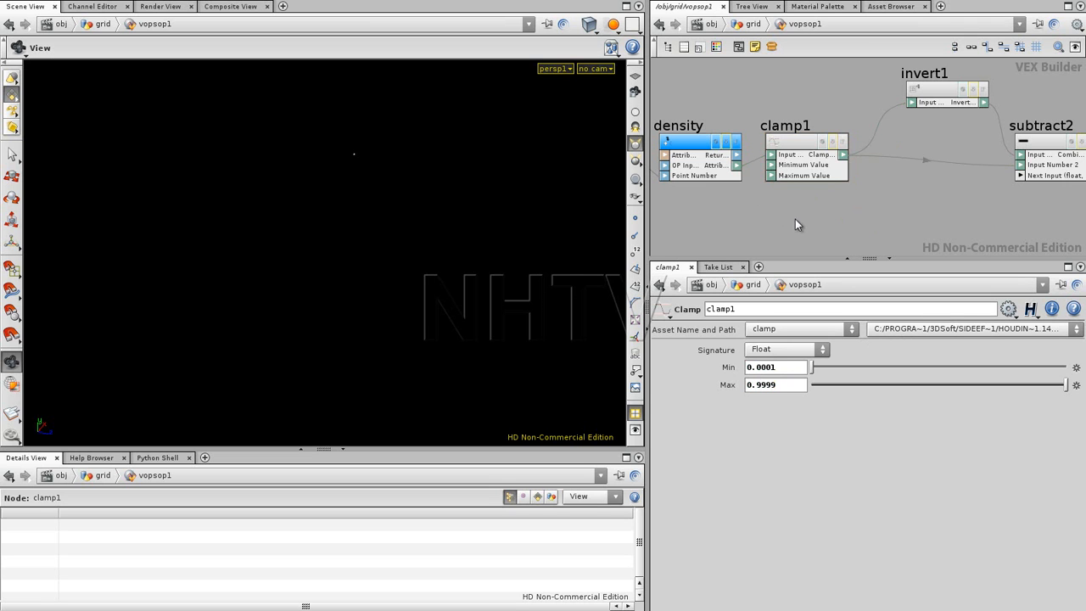
- Return to the grid's geometry network and display the result of vopsop1
{"action": "key", "text": "u"}
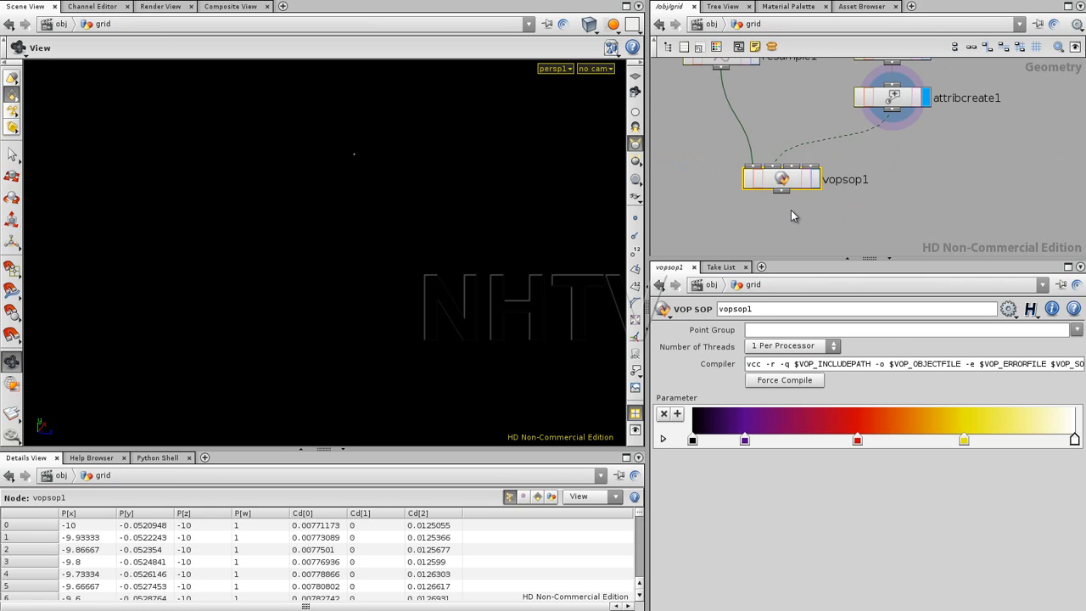
{"action": "left_click", "coordinate": [812, 180]}
{"action": "left_click_drag", "start_coordinate": [797, 189], "coordinate": [793, 188]}
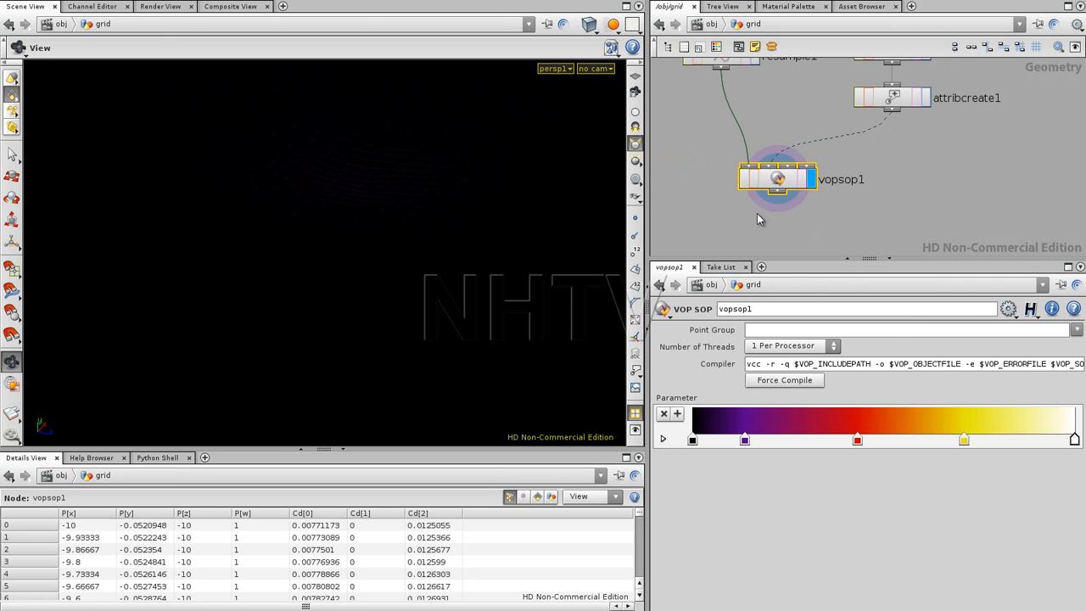
{"action": "mouse_move", "coordinate": [332, 211]}
{"action": "left_mouse_down"}
{"action": "mouse_move", "coordinate": [339, 280]}
{"action": "mouse_move", "coordinate": [354, 235]}
{"action": "mouse_move", "coordinate": [323, 199]}
{"action": "left_mouse_up"}
{"action": "left_click_drag", "start_coordinate": [782, 187], "coordinate": [783, 187]}
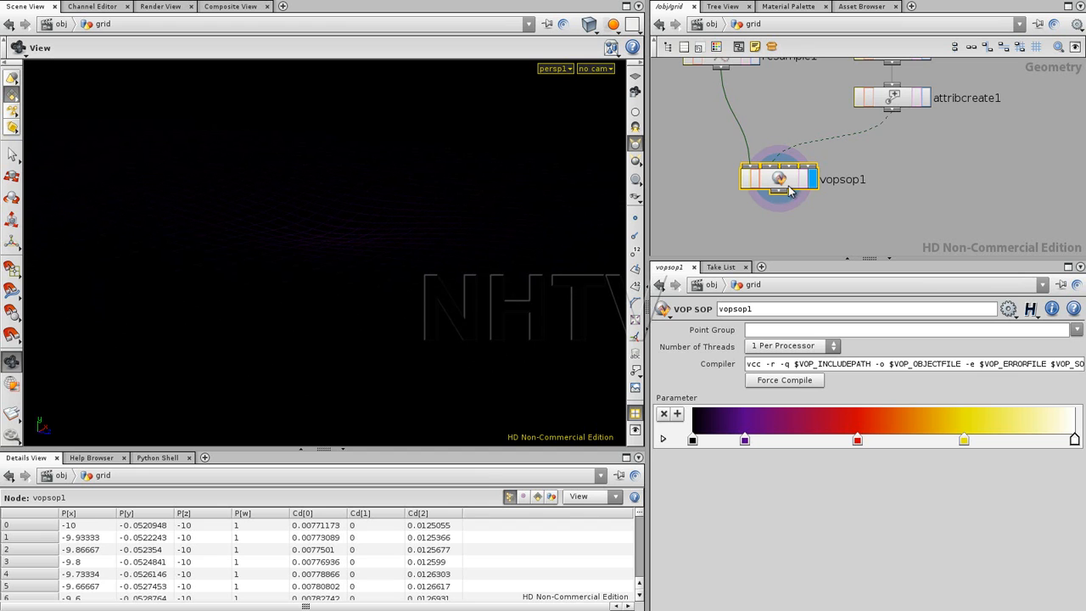
- Set attribcreate1's dens value to 0.9 and its mass value to 4.9
{"action": "left_click", "coordinate": [890, 106]}
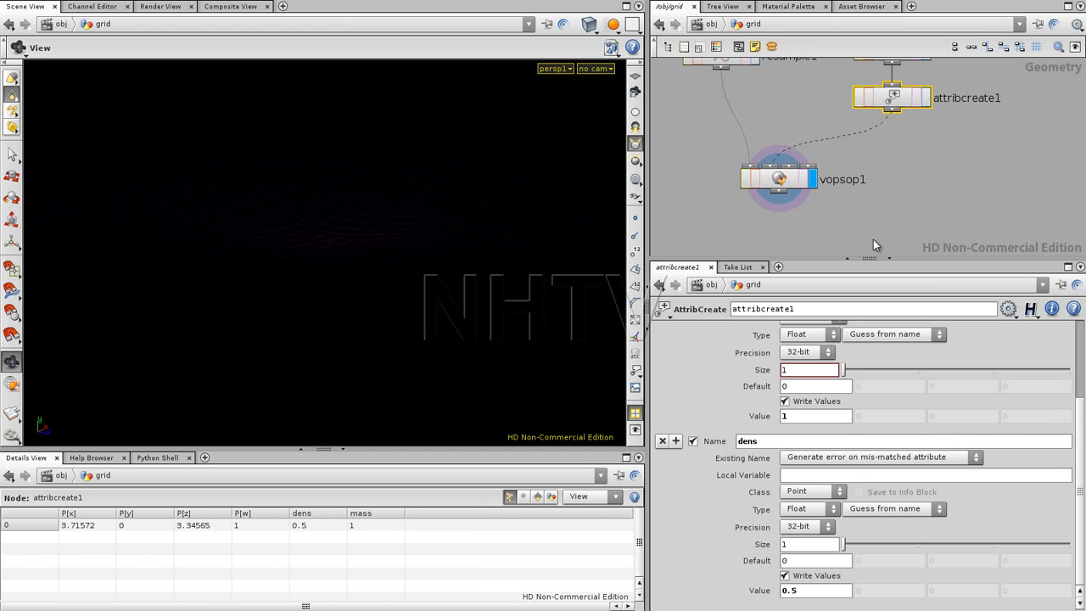
{"action": "mouse_move", "coordinate": [794, 589]}
{"action": "middle_mouse_down"}
{"action": "mouse_move", "coordinate": [833, 595]}
{"action": "mouse_move", "coordinate": [816, 594]}
{"action": "middle_mouse_up"}
{"action": "middle_click_drag", "start_coordinate": [791, 416], "coordinate": [1032, 381]}
{"action": "left_click_drag", "start_coordinate": [255, 298], "coordinate": [230, 267]}
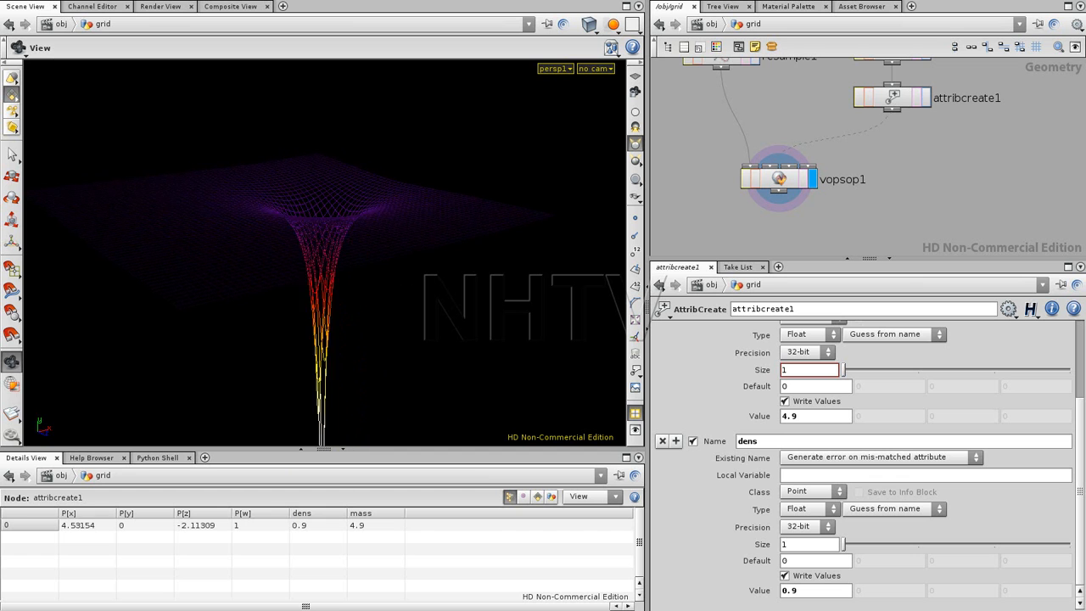
- Set attribcreate1's dens value to the expression sin($F)*0.5+0.5
{"action": "left_click", "coordinate": [814, 415]}
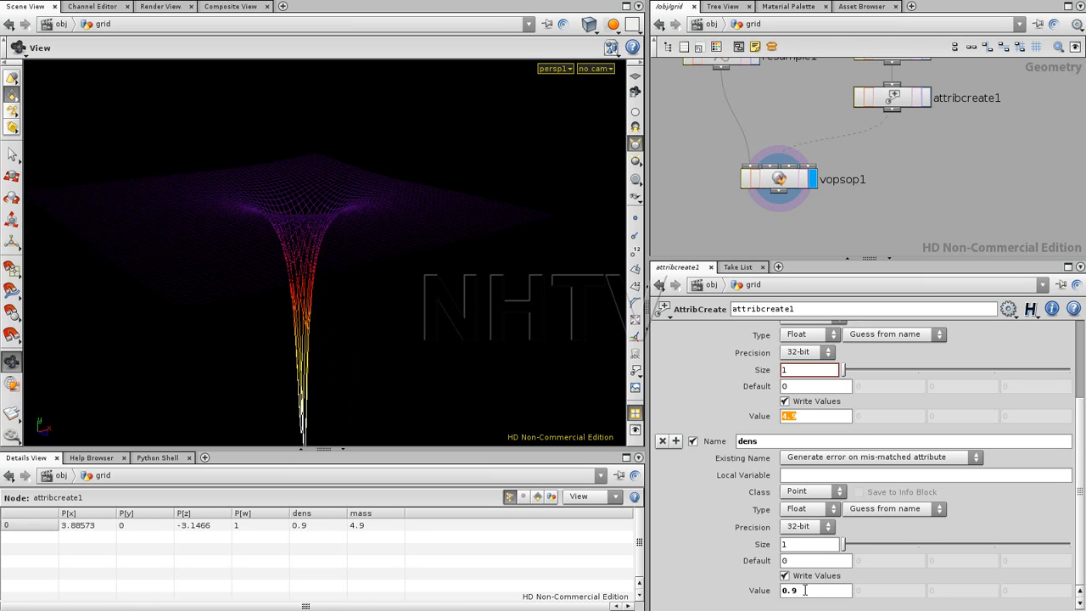
{"action": "left_click", "coordinate": [804, 591]}
{"action": "type", "text": "si"}
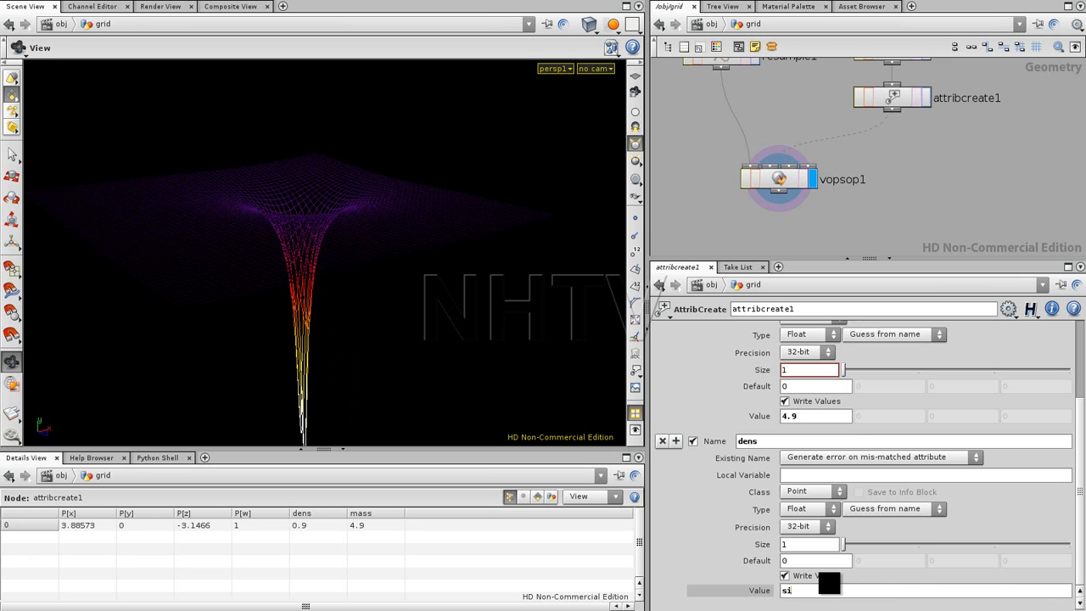
{"action": "type", "text": "n($"}
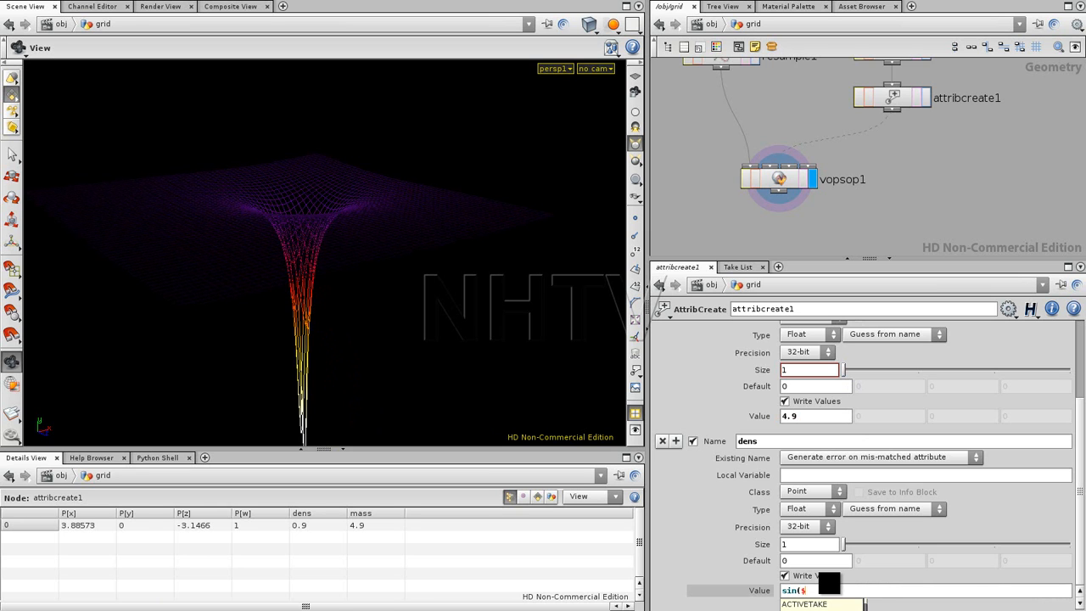
{"action": "type", "text": "F)*0.5"}
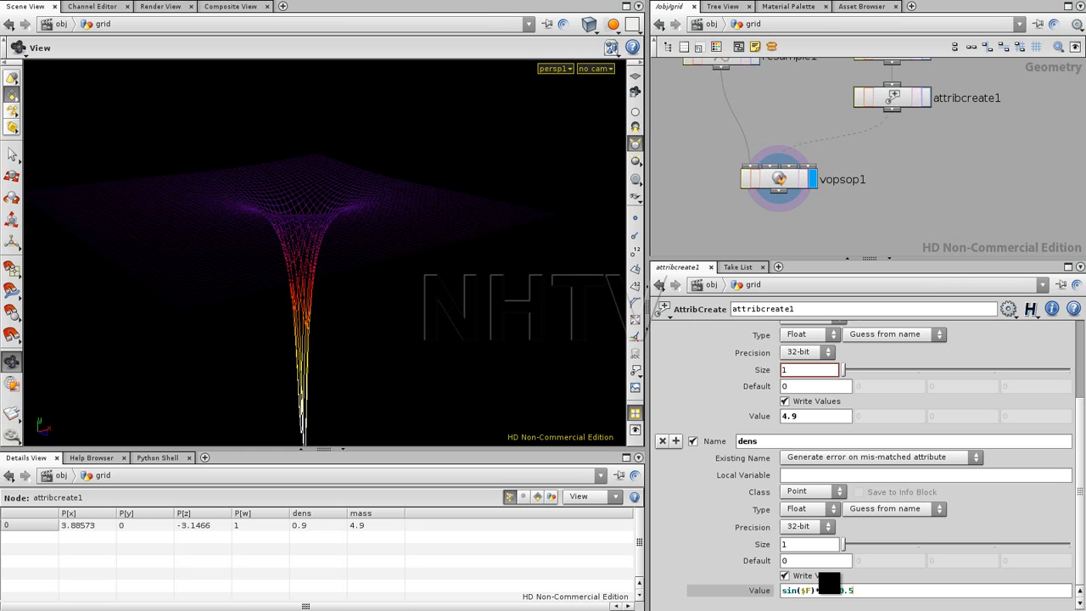
{"action": "key", "text": "Return"}
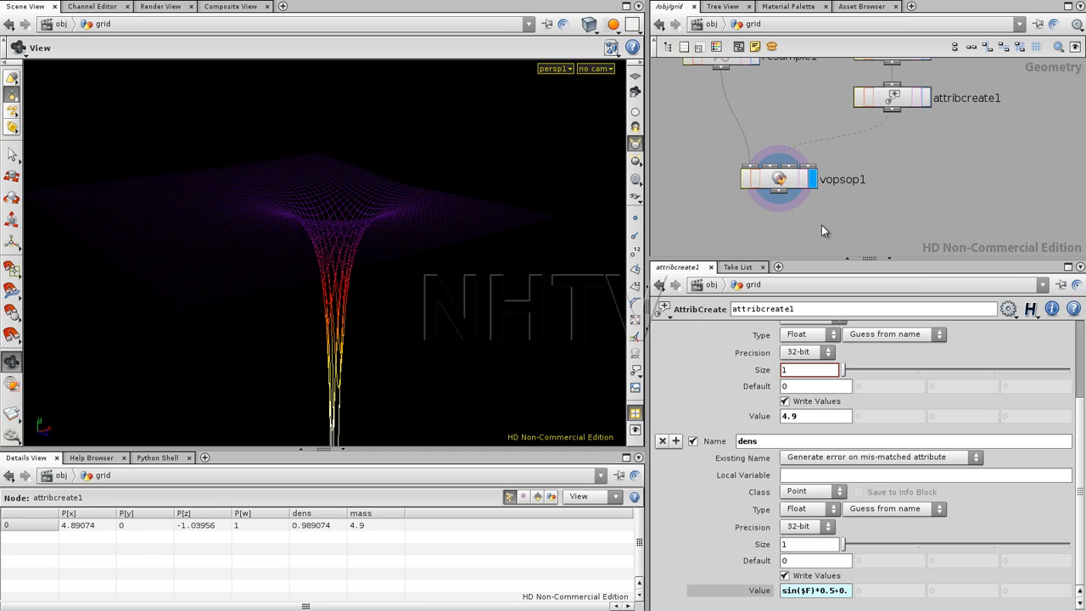
- Replace the expression in attribcreate1's dens value with a constant 0.7
{"action": "middle_click", "coordinate": [804, 592]}
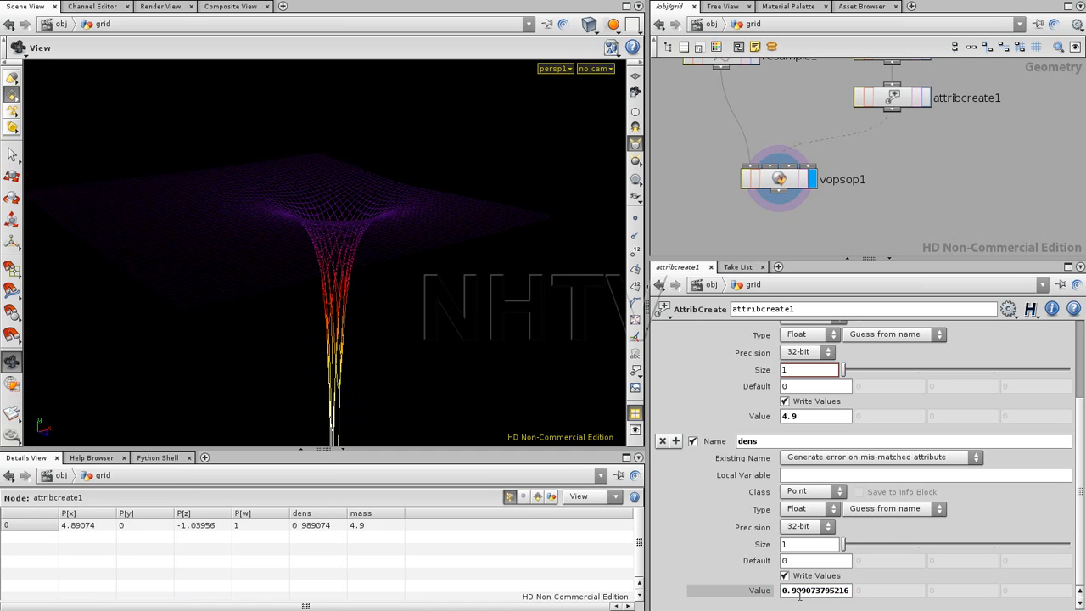
{"action": "left_click_drag", "start_coordinate": [900, 592], "coordinate": [778, 592]}
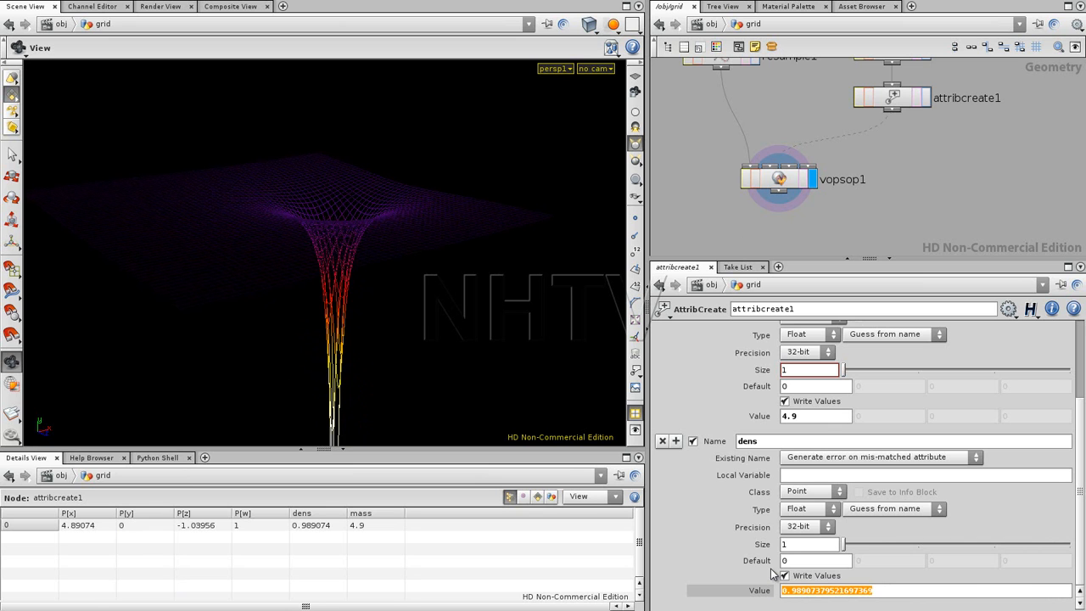
{"action": "type", "text": "."}
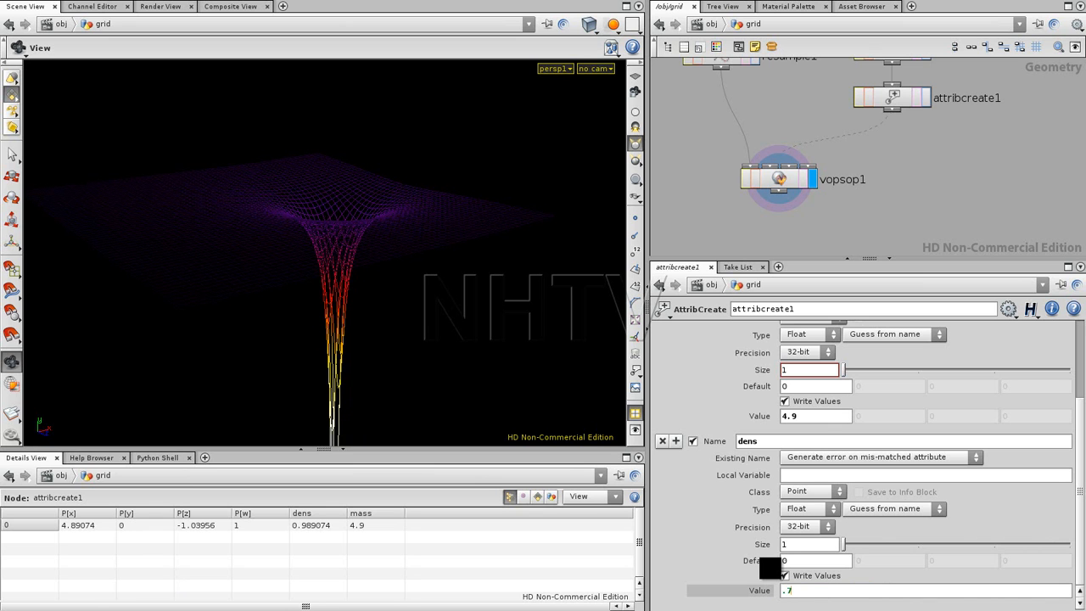
{"action": "type", "text": "7"}
{"action": "key", "text": "Return"}
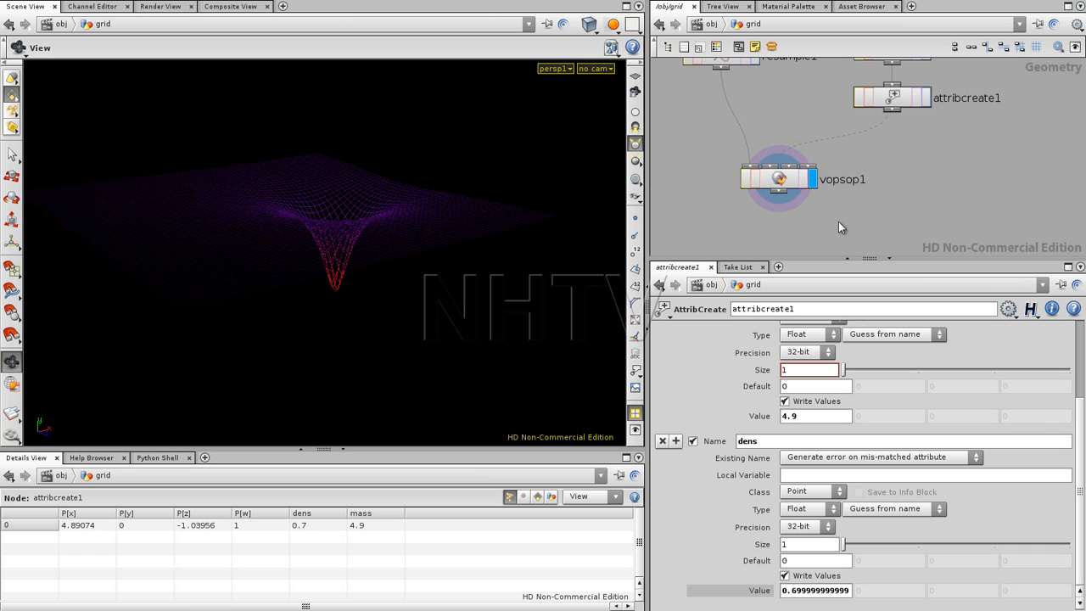
{"action": "left_click_drag", "start_coordinate": [280, 267], "coordinate": [249, 284]}
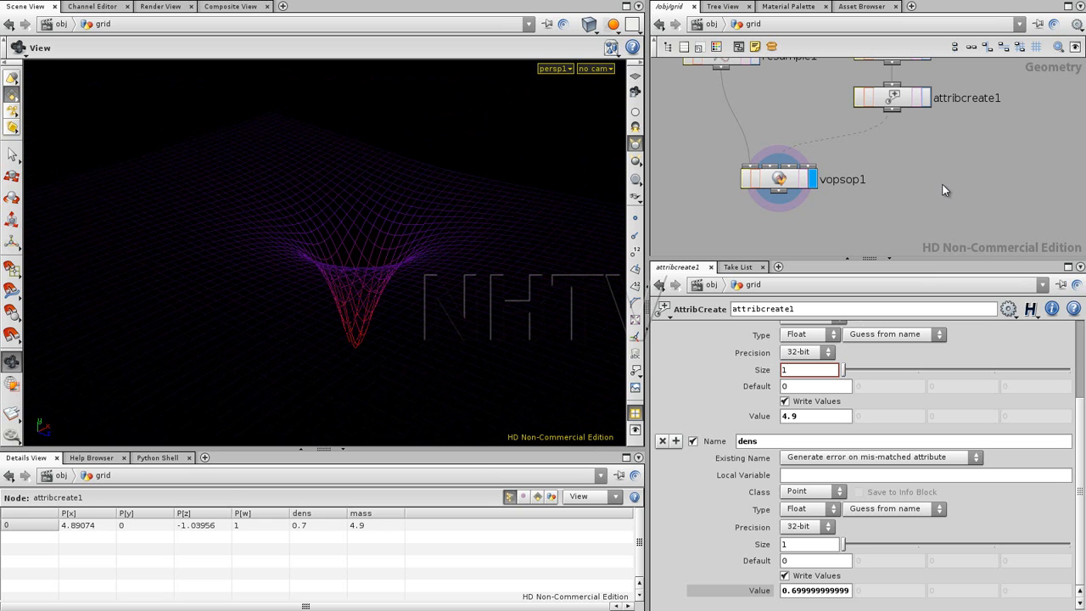
- Move add1 up and away from xform1, and place a new Circle node beside add1
{"action": "scroll", "coordinate": [915, 169], "scroll_direction": "up", "scroll_amount": 5}
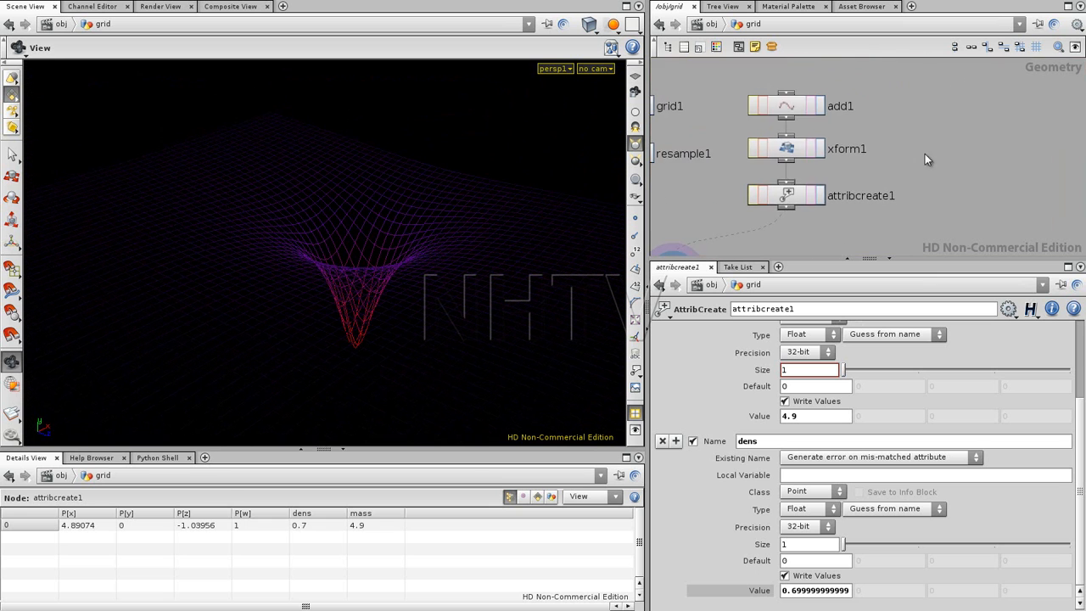
{"action": "middle_click_drag", "start_coordinate": [845, 192], "coordinate": [954, 178]}
{"action": "middle_click_drag", "start_coordinate": [893, 120], "coordinate": [942, 175]}
{"action": "left_click_drag", "start_coordinate": [866, 178], "coordinate": [819, 108]}
{"action": "key", "text": "Tab"}
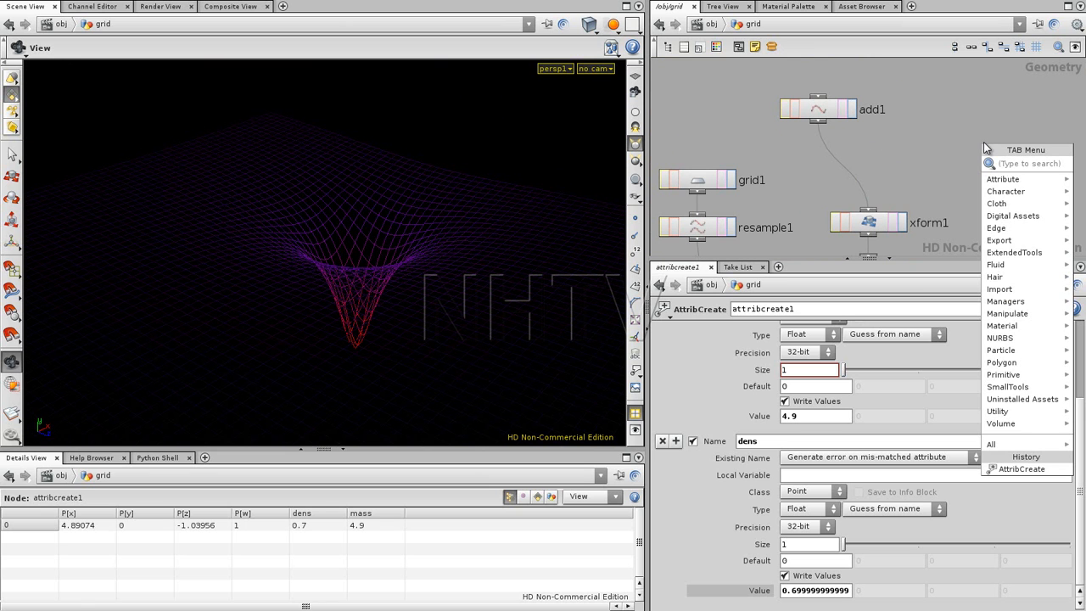
{"action": "type", "text": "che"}
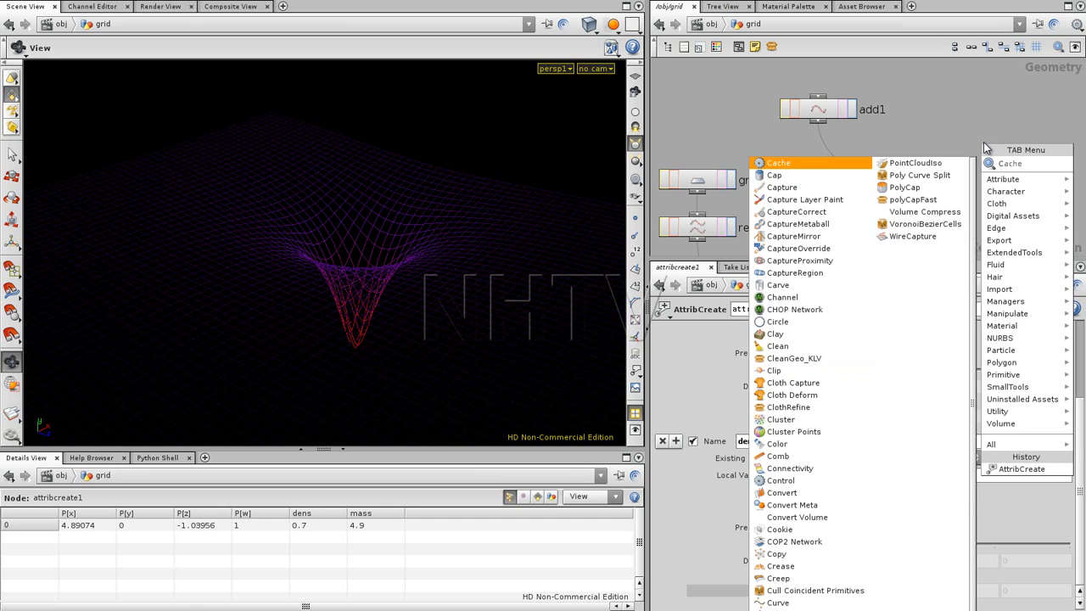
{"action": "type", "text": "ircl"}
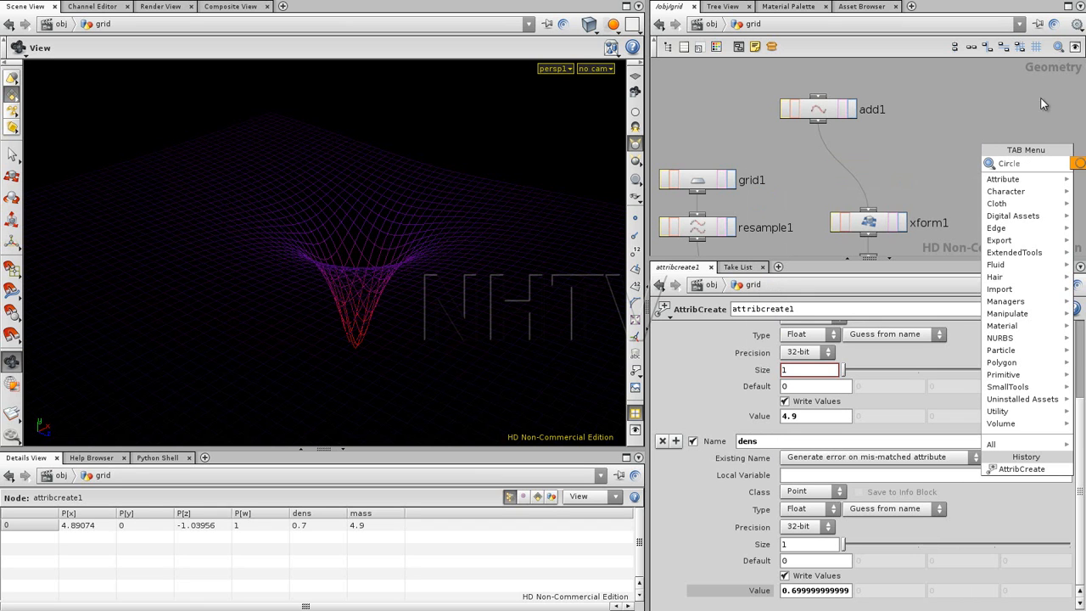
{"action": "key", "text": "Return"}
{"action": "left_click", "coordinate": [941, 127]}
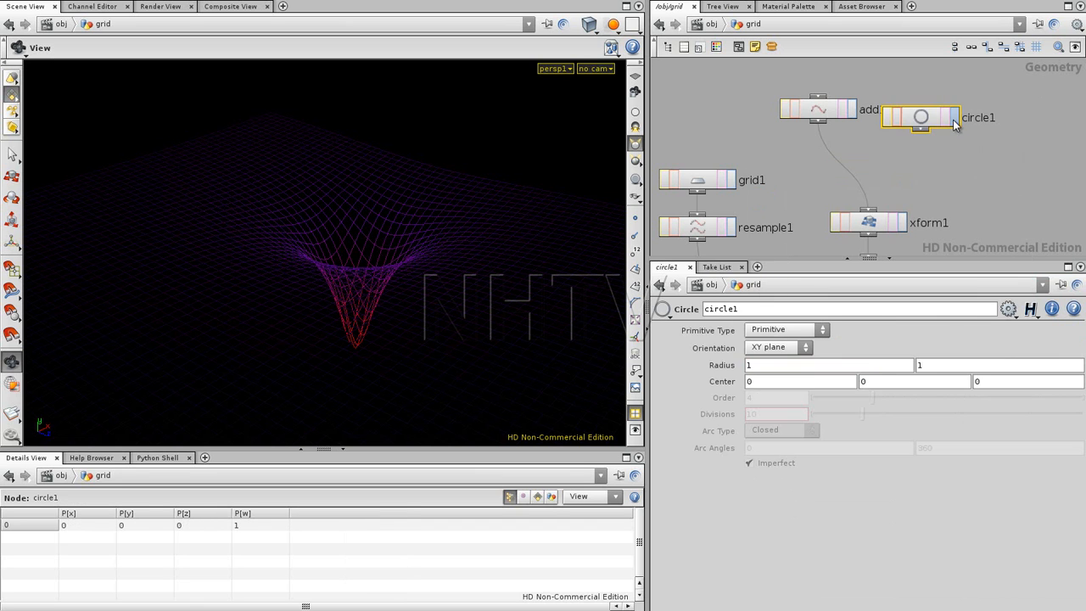
- Display circle1, set its orientation to the ZX plane and both radii to 3.6
{"action": "left_click", "coordinate": [953, 117]}
{"action": "left_click", "coordinate": [770, 349]}
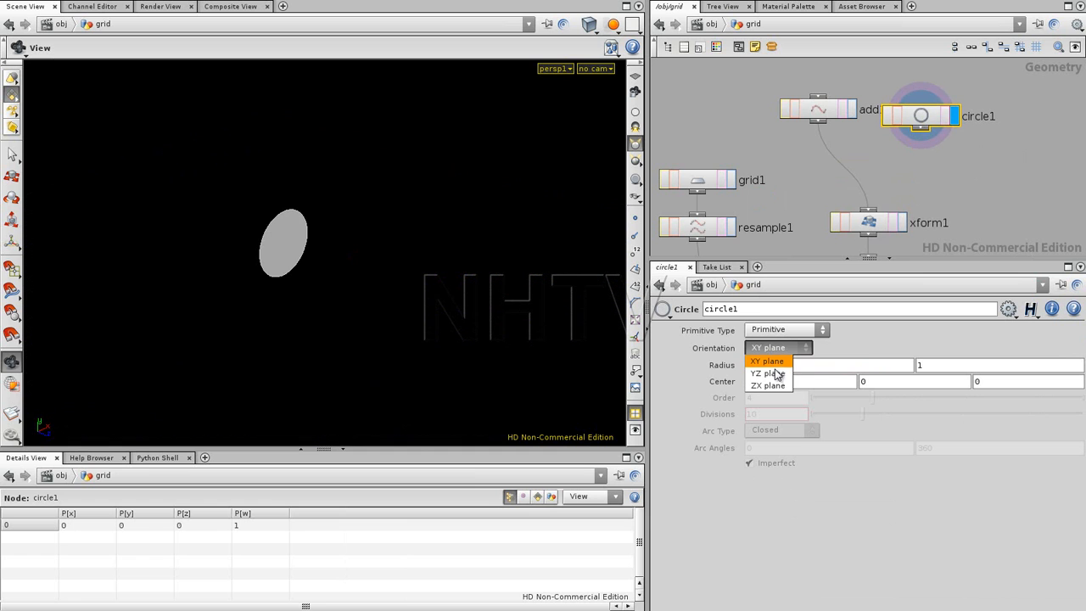
{"action": "left_click", "coordinate": [768, 382]}
{"action": "middle_click_drag", "start_coordinate": [778, 365], "coordinate": [886, 363]}
- Shift add1 aside and feed circle1 into xform1 in place of add1
{"action": "middle_click_drag", "start_coordinate": [956, 175], "coordinate": [963, 151]}
{"action": "left_click_drag", "start_coordinate": [826, 88], "coordinate": [788, 74]}
{"action": "left_click_drag", "start_coordinate": [926, 116], "coordinate": [878, 187]}
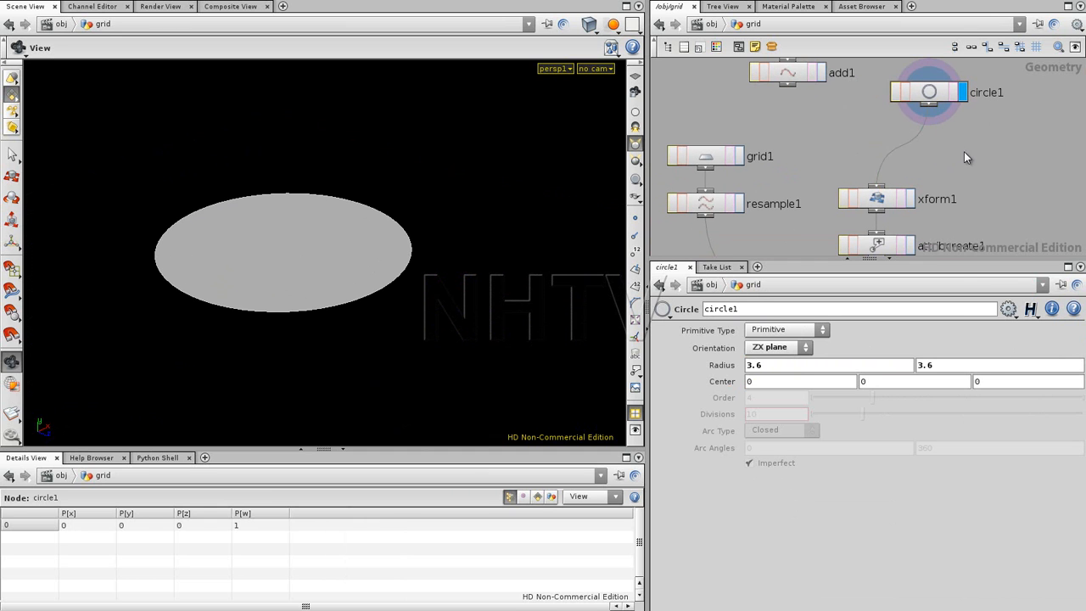
- Insert a Scatter node between circle1 and xform1
{"action": "key", "text": "Tab"}
{"action": "type", "text": "s"}
{"action": "key", "text": "Escape"}
{"action": "key", "text": "Tab"}
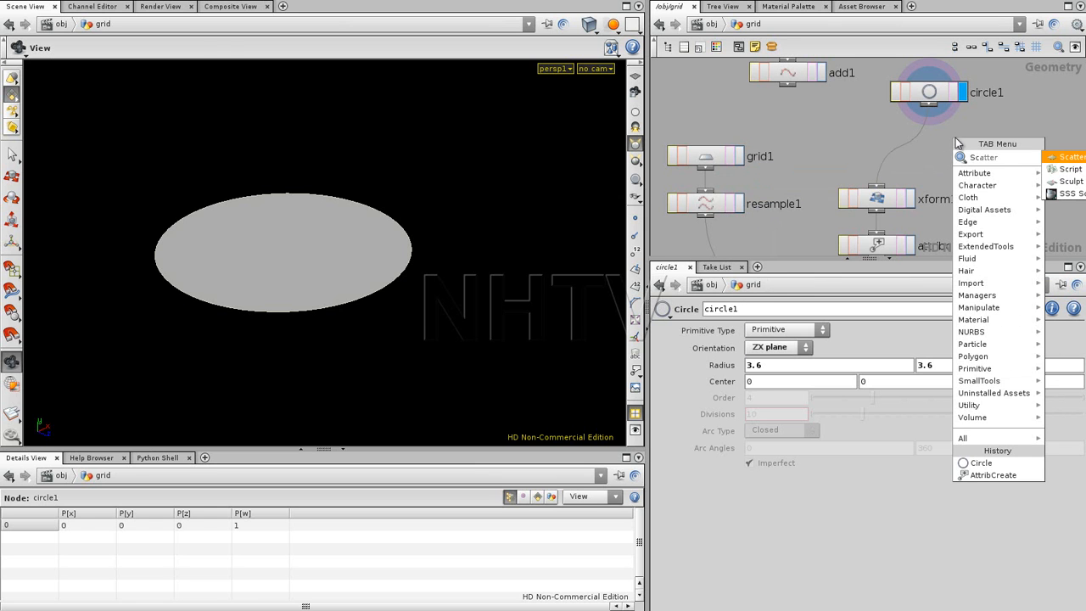
{"action": "left_click", "coordinate": [1060, 159]}
{"action": "left_click", "coordinate": [917, 151]}
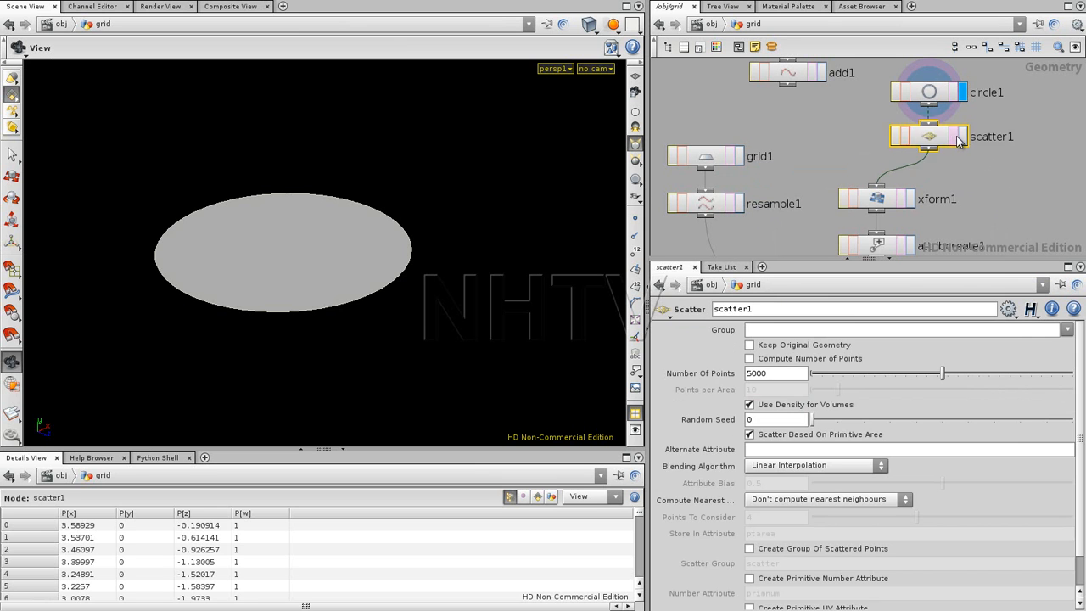
- Set scatter1's number of points to 20
{"action": "left_click_drag", "start_coordinate": [942, 373], "coordinate": [816, 374]}
{"action": "type", "text": "20"}
{"action": "key", "text": "Return"}
- Display vopsop1 to check how the grid deforms with the scattered points as input
{"action": "middle_click_drag", "start_coordinate": [963, 185], "coordinate": [951, 64]}
{"action": "left_click", "coordinate": [764, 214]}
{"action": "left_click", "coordinate": [882, 215]}
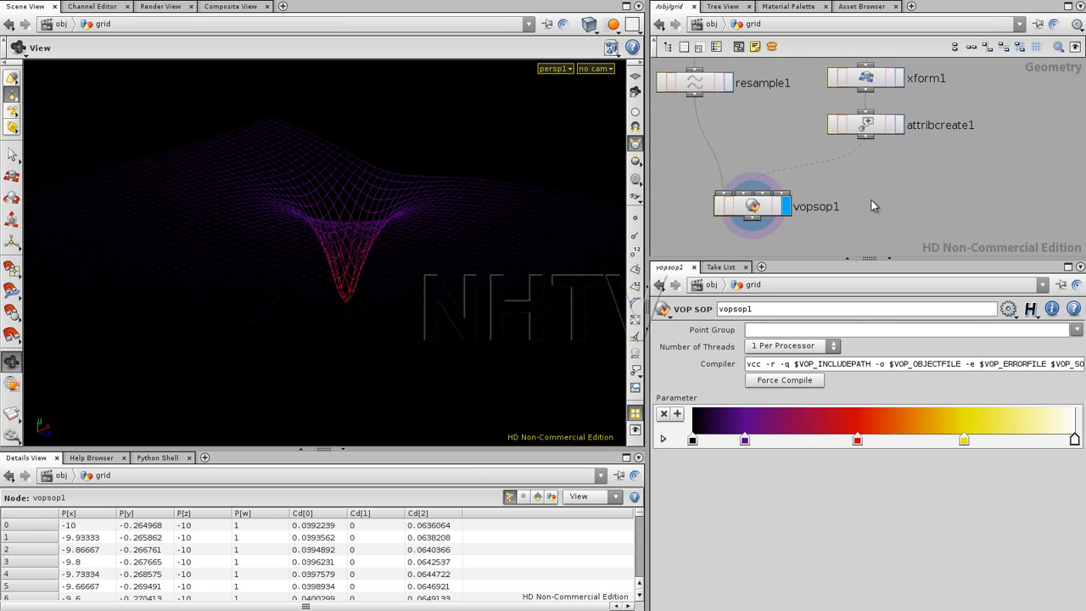
{"action": "left_click_drag", "start_coordinate": [342, 233], "coordinate": [373, 284]}
- Display scatter1's points with their point numbers
{"action": "middle_click_drag", "start_coordinate": [1002, 99], "coordinate": [984, 212]}
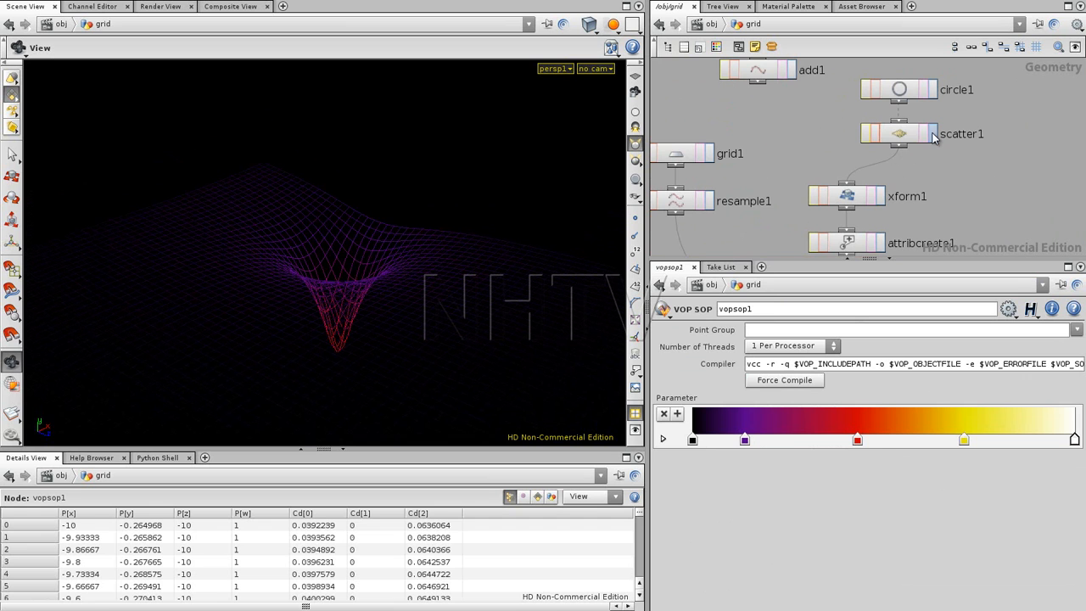
{"action": "left_click", "coordinate": [906, 138]}
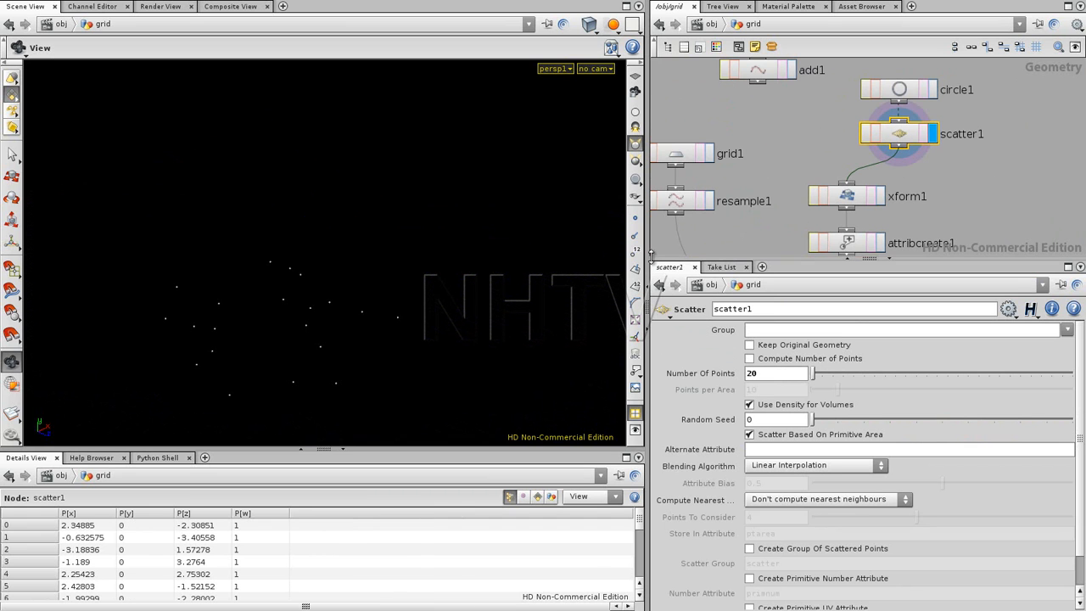
{"action": "left_click", "coordinate": [634, 251]}
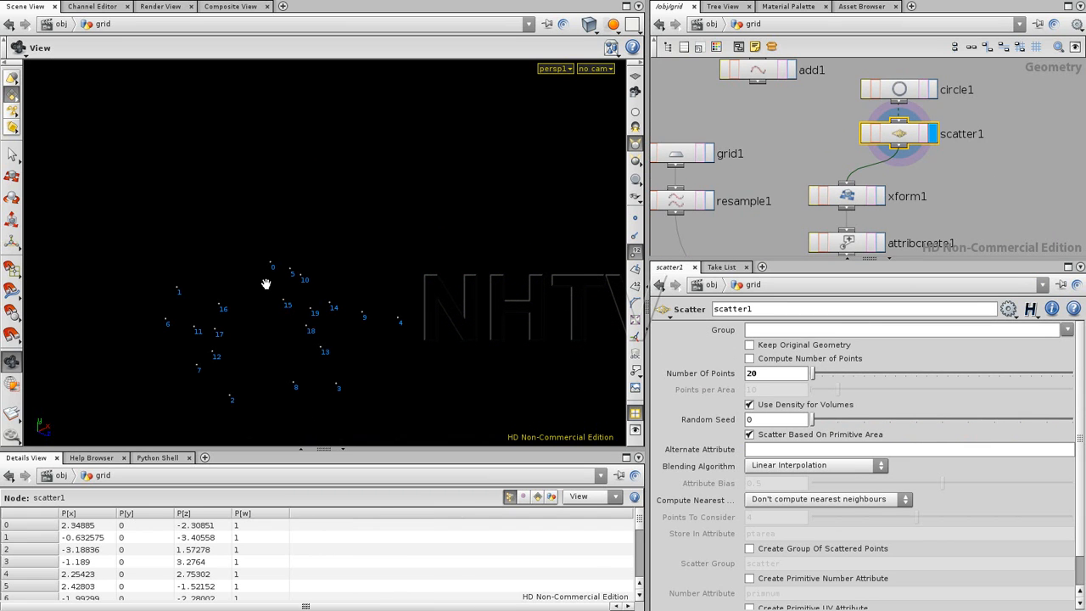
- Display vopsop1's grid with point numbers shown and select the node
{"action": "middle_click_drag", "start_coordinate": [702, 242], "coordinate": [746, 135]}
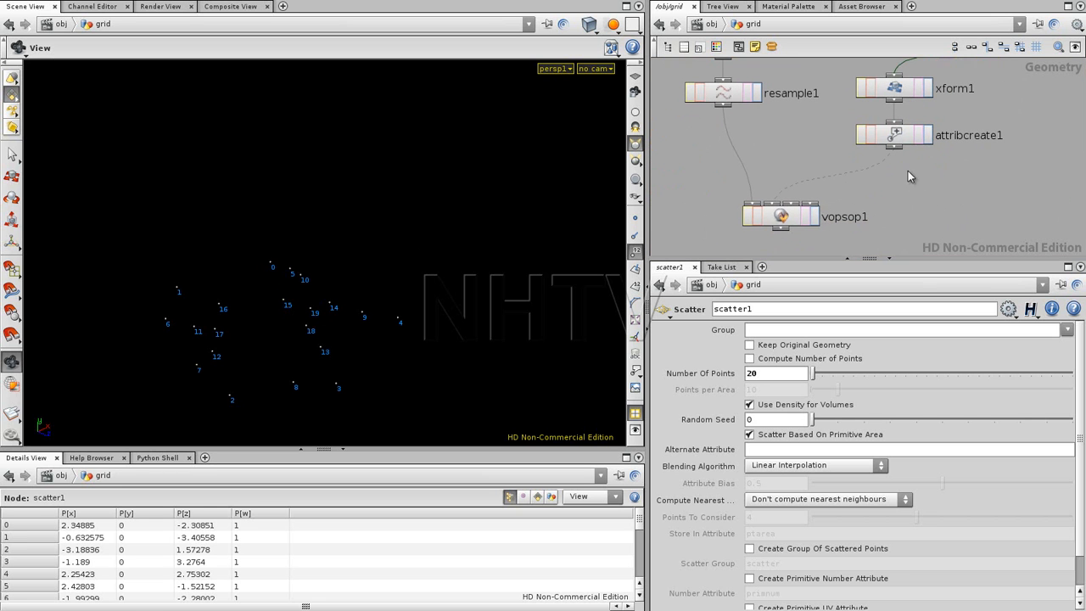
{"action": "left_click", "coordinate": [815, 216]}
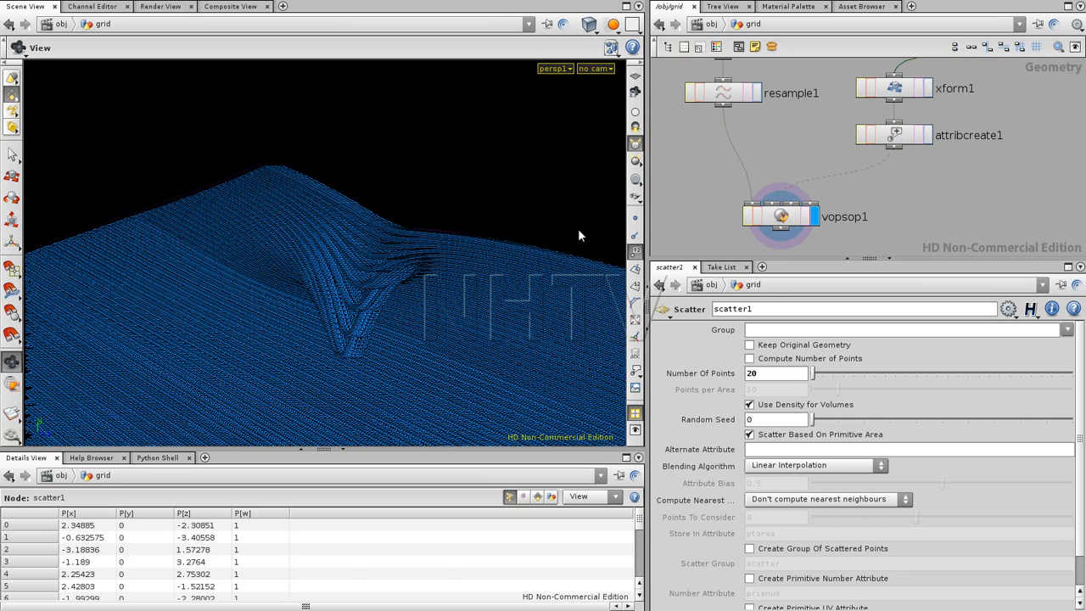
{"action": "left_click", "coordinate": [783, 215]}
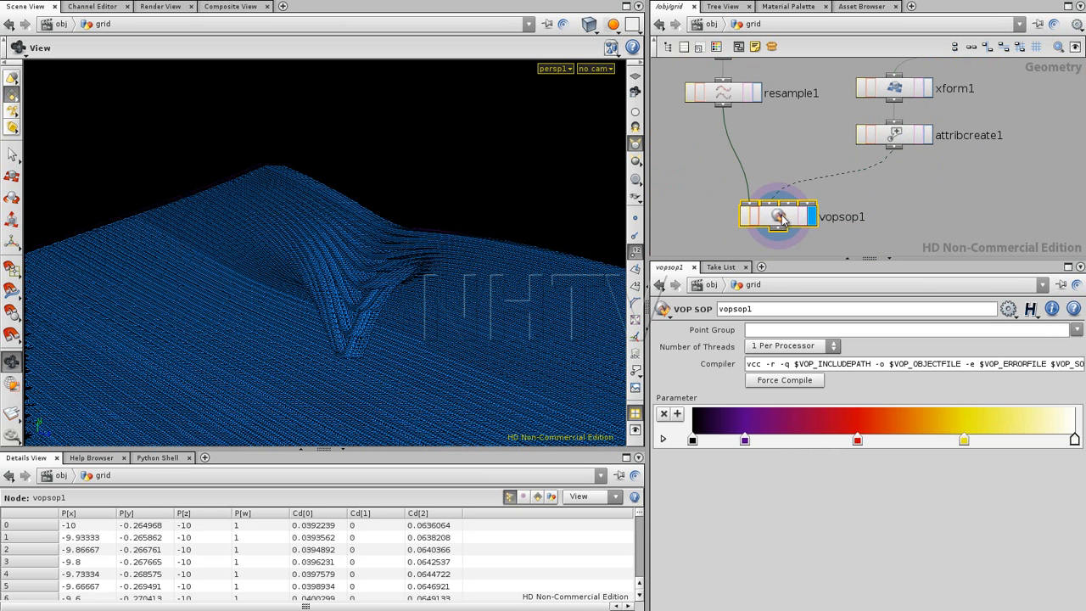
- Display attribcreate1 and pull xform1 out of the chain, leaving scatter1 wired directly into attribcreate1
{"action": "left_click", "coordinate": [931, 138]}
{"action": "middle_click_drag", "start_coordinate": [986, 132], "coordinate": [897, 229]}
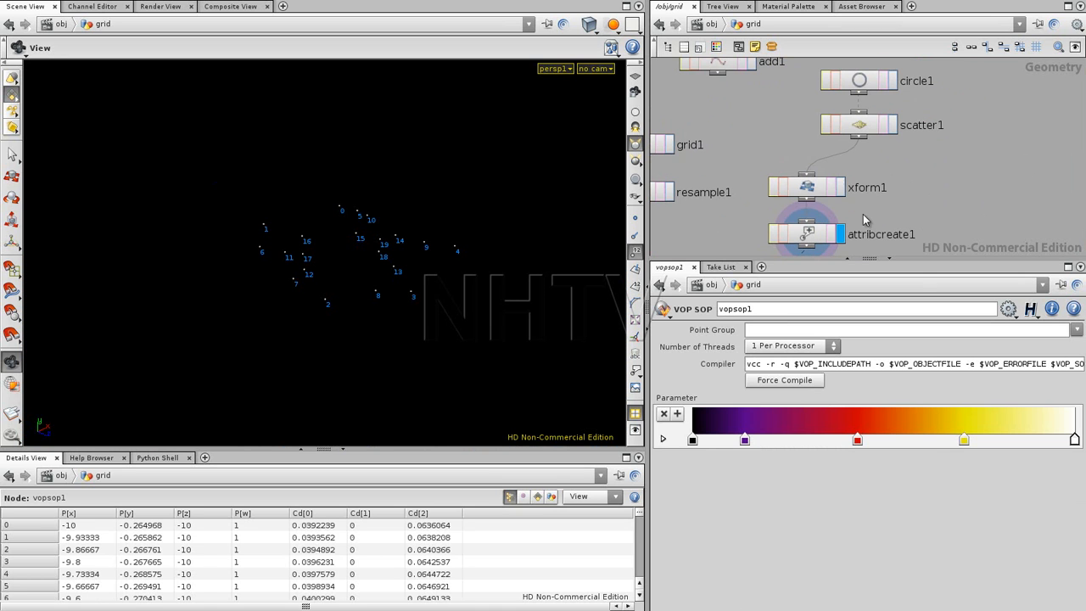
{"action": "left_click", "coordinate": [821, 192]}
{"action": "mouse_move", "coordinate": [821, 193]}
{"action": "left_mouse_down"}
{"action": "mouse_move", "coordinate": [806, 194]}
{"action": "mouse_move", "coordinate": [944, 198]}
{"action": "mouse_move", "coordinate": [1027, 183]}
{"action": "left_mouse_up"}
{"action": "middle_click_drag", "start_coordinate": [893, 209], "coordinate": [953, 107]}
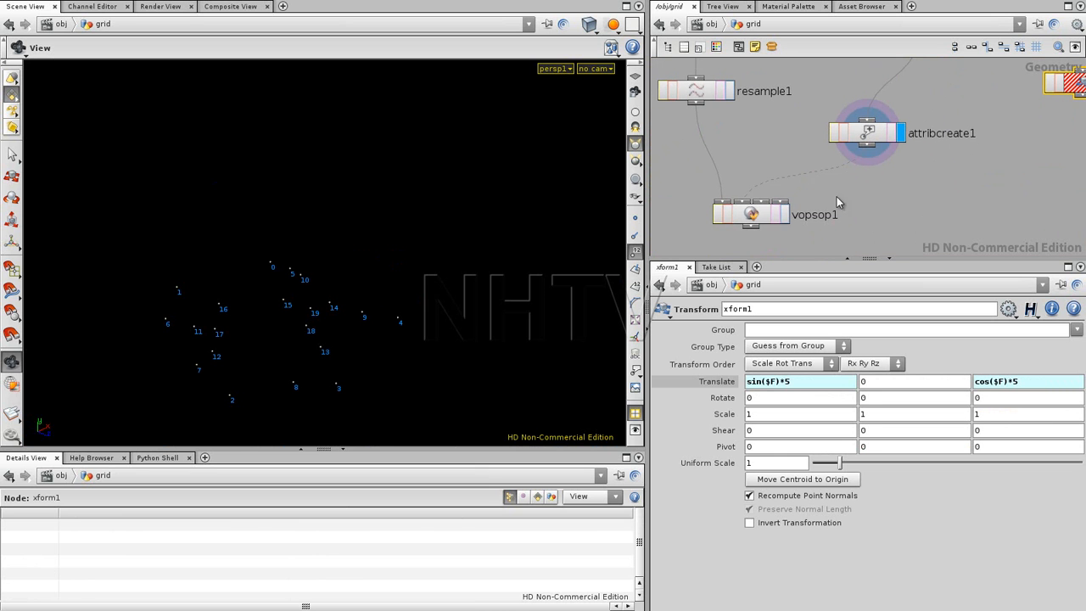
- Display vopsop1's result again and turn off the point numbers
{"action": "left_click", "coordinate": [782, 212]}
{"action": "left_click", "coordinate": [635, 252]}
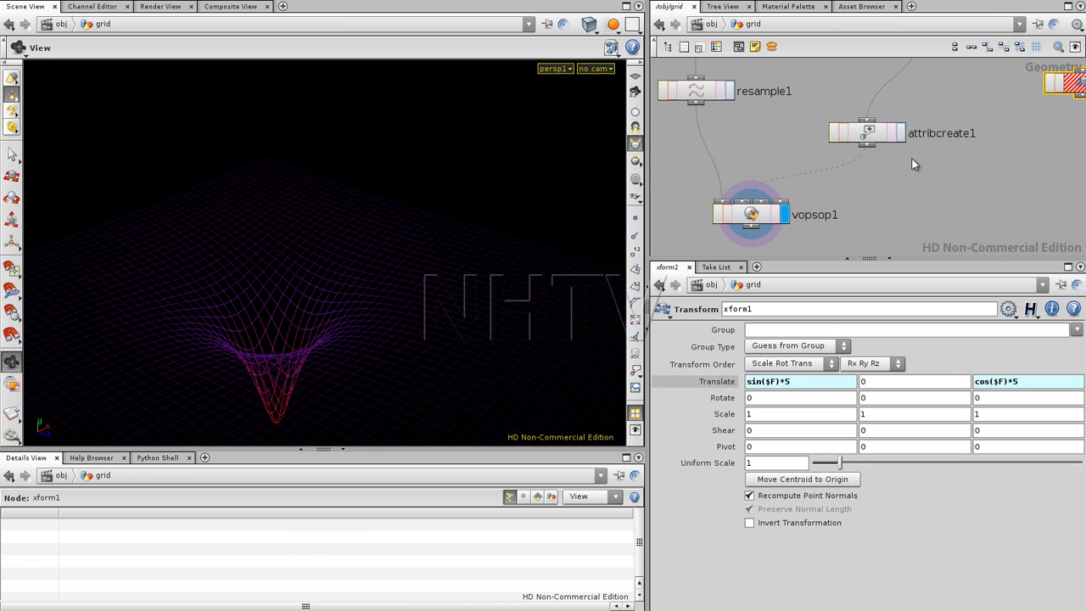
- Display attribcreate1's points with their point numbers and align the node directly below scatter1
{"action": "left_click", "coordinate": [900, 134]}
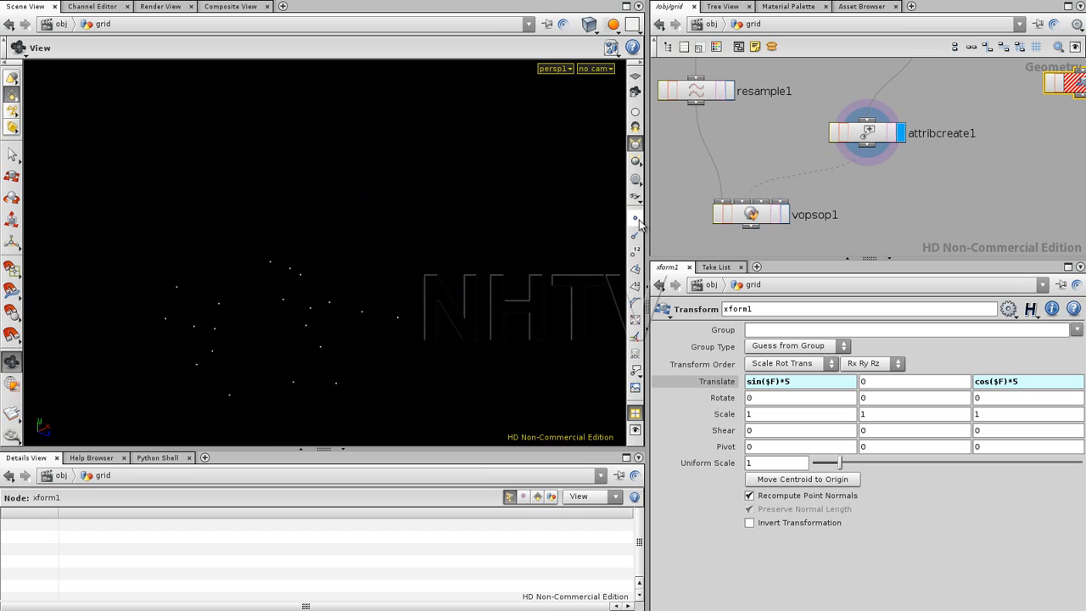
{"action": "left_click", "coordinate": [635, 252]}
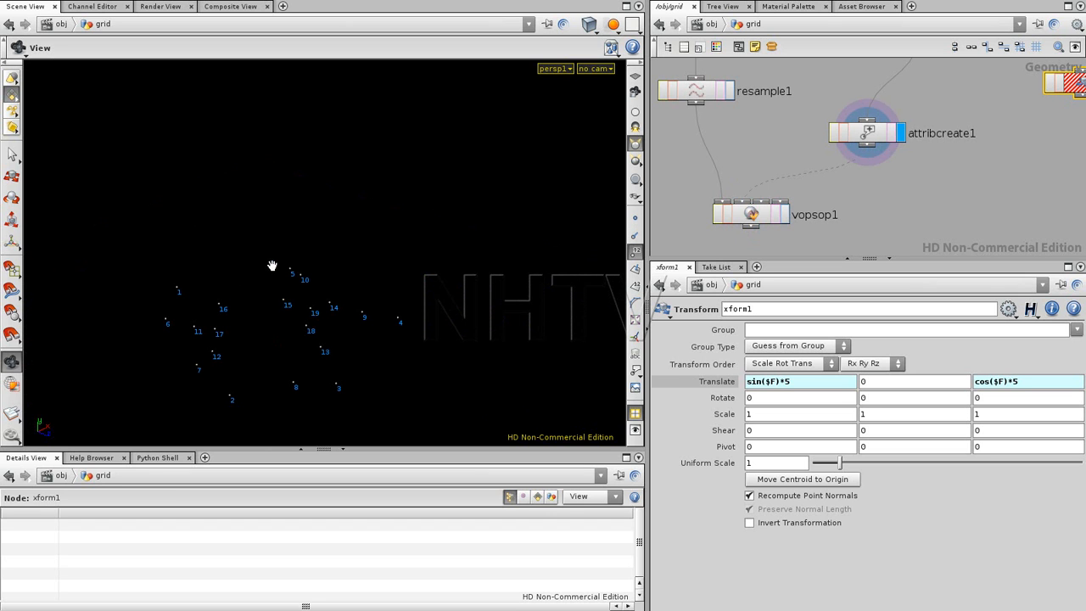
{"action": "left_click", "coordinate": [855, 199]}
{"action": "middle_click_drag", "start_coordinate": [891, 162], "coordinate": [779, 240]}
{"action": "left_click_drag", "start_coordinate": [748, 210], "coordinate": [797, 197]}
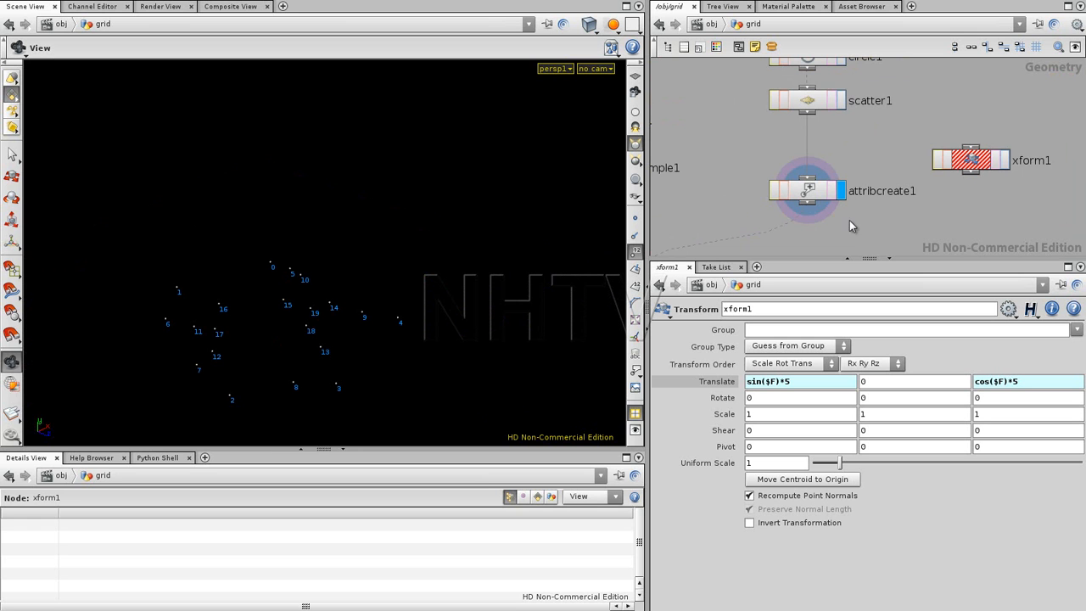
- Enter vopsop1's VEX network and move global1 out of the node chain to the free area left of constant1
{"action": "middle_click_drag", "start_coordinate": [834, 220], "coordinate": [1001, 126]}
{"action": "double_click", "coordinate": [780, 194]}
{"action": "middle_click_drag", "start_coordinate": [785, 194], "coordinate": [815, 177]}
{"action": "scroll", "coordinate": [831, 146], "scroll_direction": "down", "scroll_amount": 6}
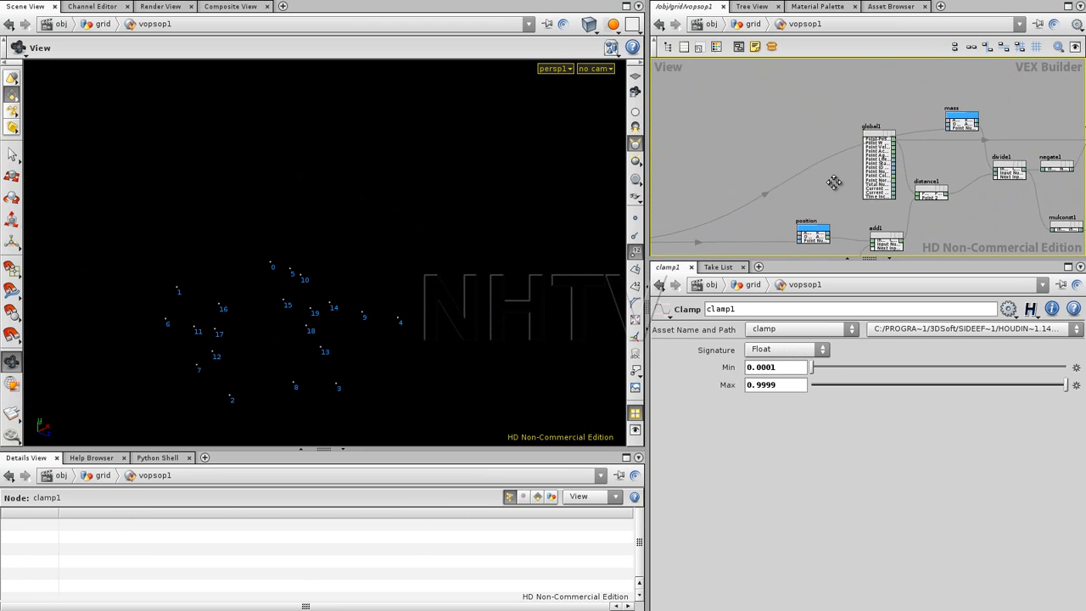
{"action": "left_click_drag", "start_coordinate": [891, 140], "coordinate": [690, 119]}
{"action": "middle_click_drag", "start_coordinate": [708, 175], "coordinate": [937, 154]}
{"action": "left_click_drag", "start_coordinate": [735, 106], "coordinate": [737, 108]}
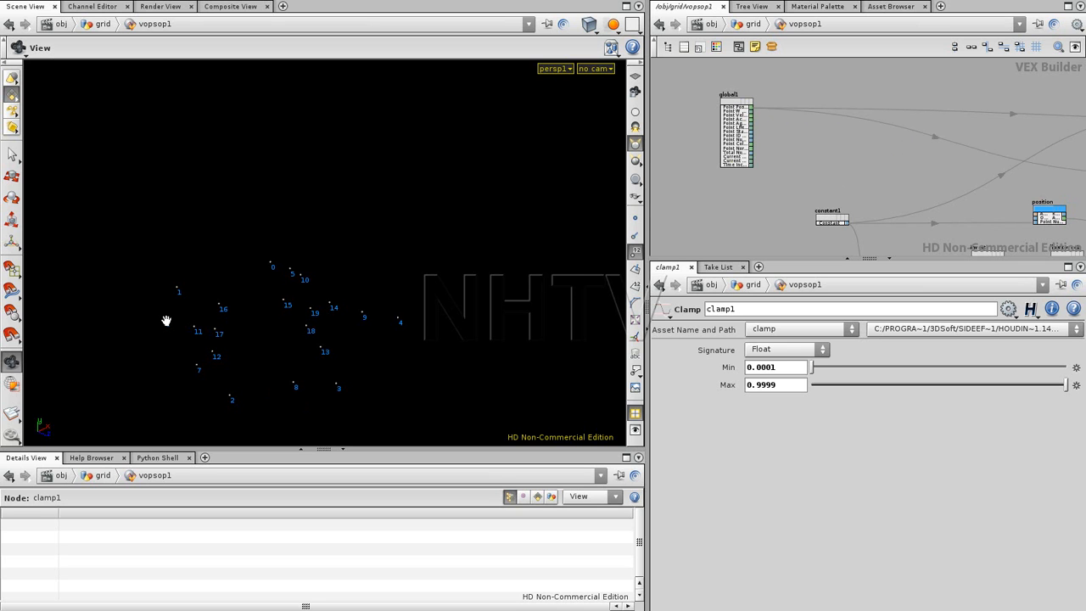
{"action": "middle_click_drag", "start_coordinate": [858, 183], "coordinate": [866, 120]}
{"action": "right_click_drag", "start_coordinate": [776, 178], "coordinate": [793, 180]}
{"action": "left_click", "coordinate": [778, 199]}
{"action": "middle_click_drag", "start_coordinate": [796, 189], "coordinate": [747, 225]}
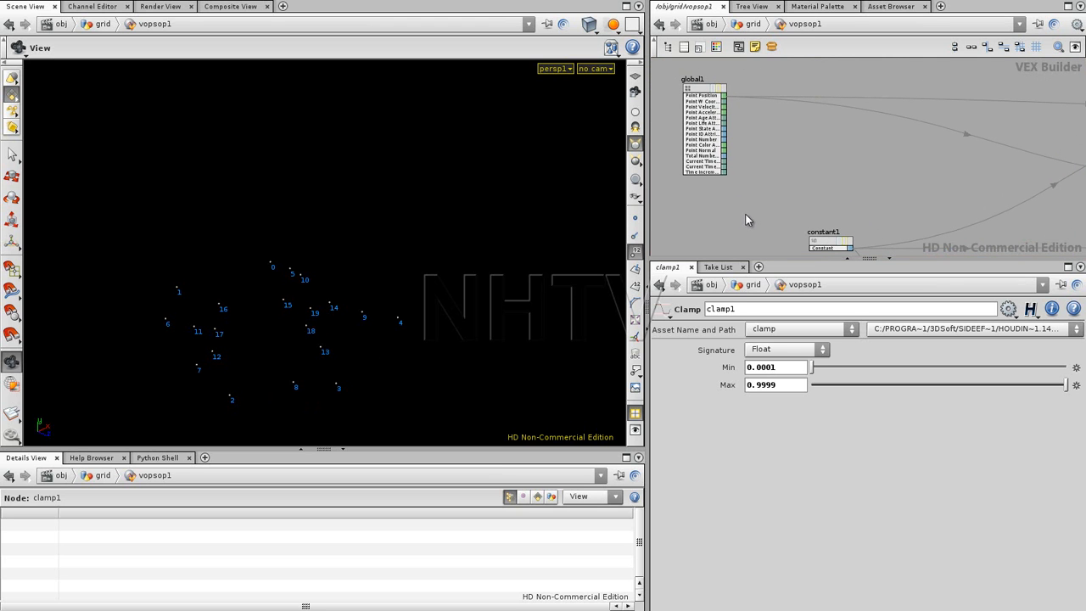
- Examine global1's outputs, including Total Number of Points, and constant1's connections in the VEX network
{"action": "scroll", "coordinate": [797, 202], "scroll_direction": "up", "scroll_amount": 4}
{"action": "middle_click_drag", "start_coordinate": [848, 168], "coordinate": [906, 176]}
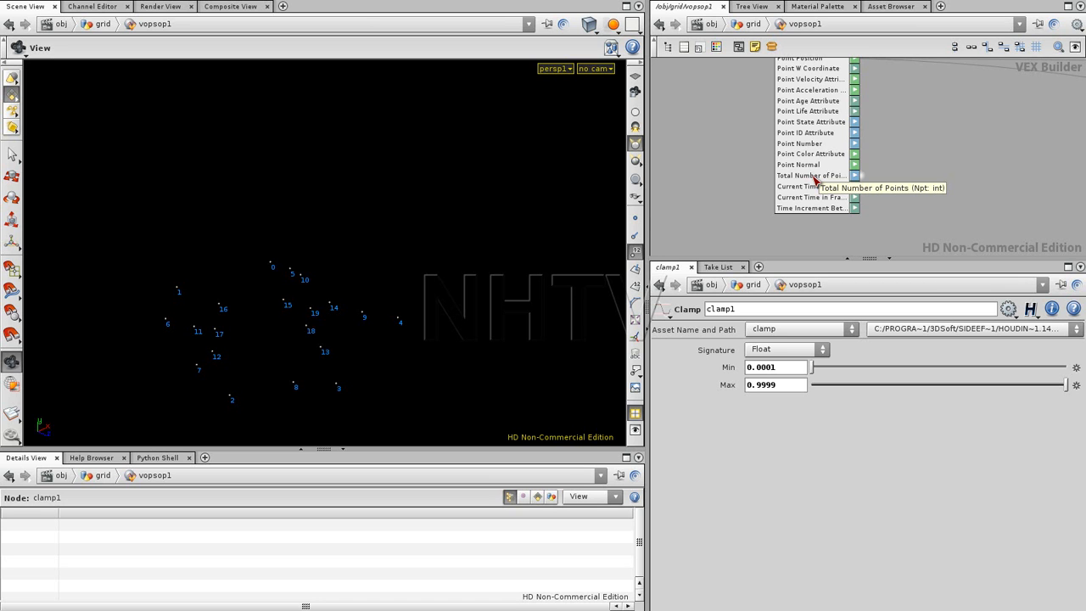
{"action": "middle_click_drag", "start_coordinate": [971, 185], "coordinate": [921, 105]}
{"action": "scroll", "coordinate": [923, 163], "scroll_direction": "down", "scroll_amount": 2}
{"action": "middle_click_drag", "start_coordinate": [908, 168], "coordinate": [766, 119]}
{"action": "scroll", "coordinate": [776, 164], "scroll_direction": "up", "scroll_amount": 3}
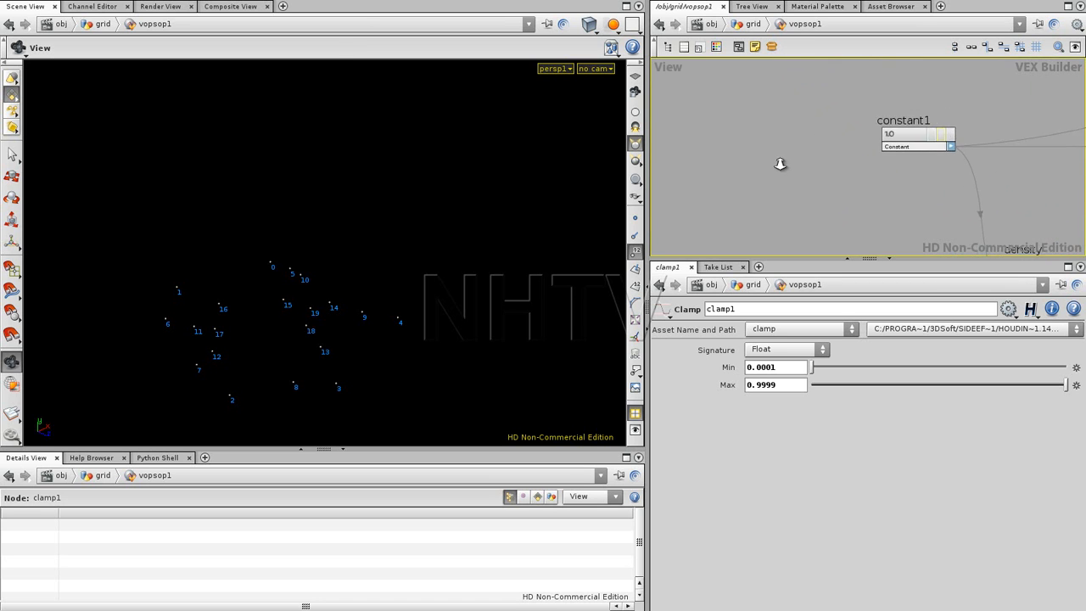
{"action": "scroll", "coordinate": [770, 189], "scroll_direction": "down", "scroll_amount": 2}
{"action": "middle_click_drag", "start_coordinate": [786, 178], "coordinate": [854, 156]}
- Add an Import Attribute node below constant1 and wire constant1 into its Point Number input
{"action": "key", "text": "Tab"}
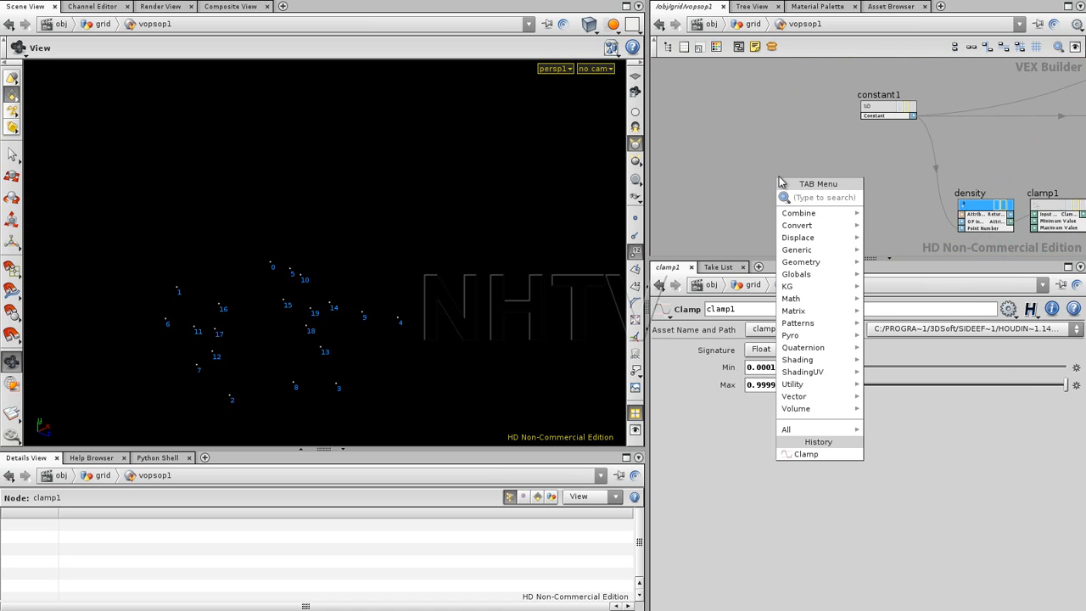
{"action": "type", "text": "imp"}
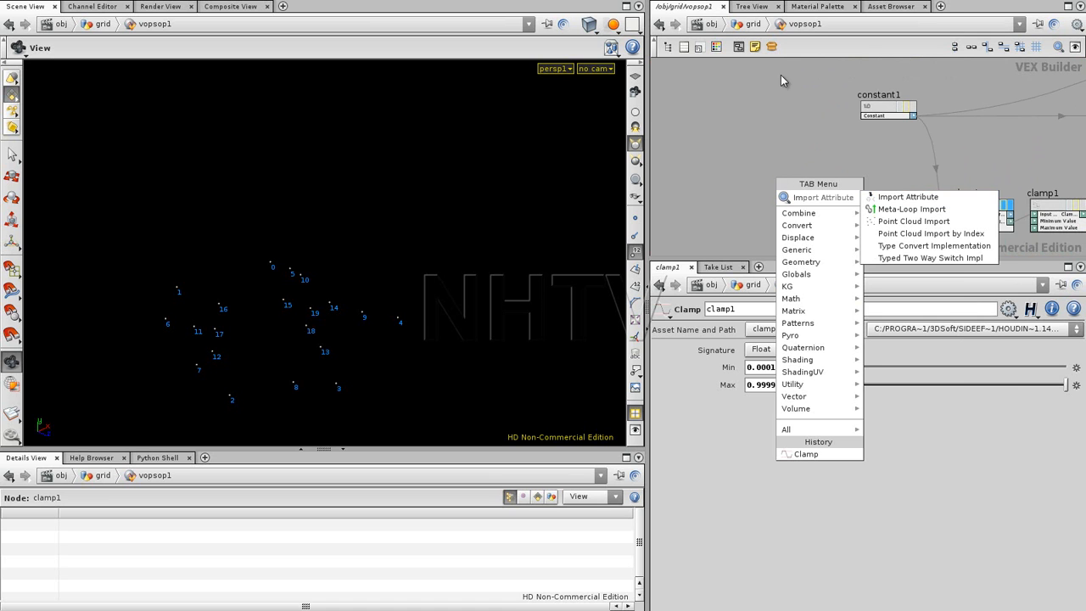
{"action": "left_click", "coordinate": [906, 197]}
{"action": "left_click", "coordinate": [848, 170]}
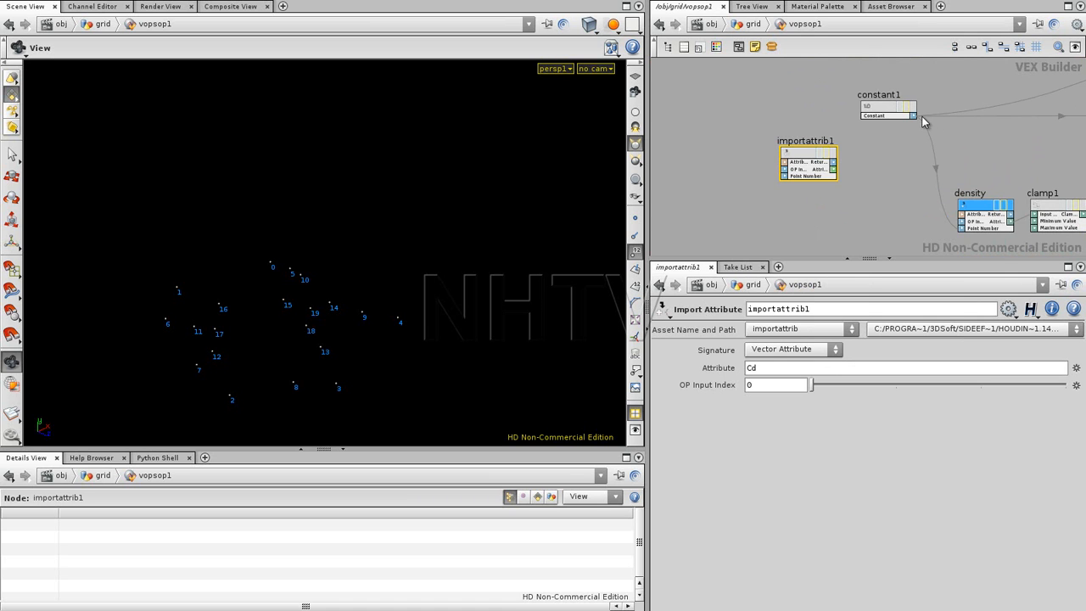
{"action": "left_click_drag", "start_coordinate": [913, 115], "coordinate": [820, 207]}
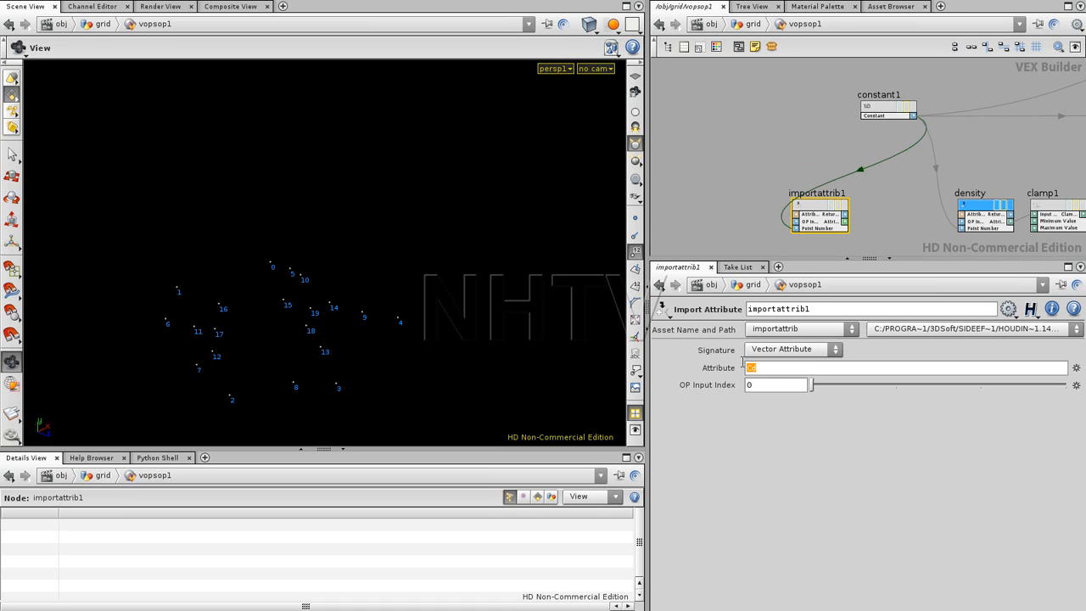
- Set importattrib1 to import Npt as an Integer Attribute and move the node below clamp1
{"action": "left_click_drag", "start_coordinate": [772, 366], "coordinate": [681, 359]}
{"action": "type", "text": "Npt"}
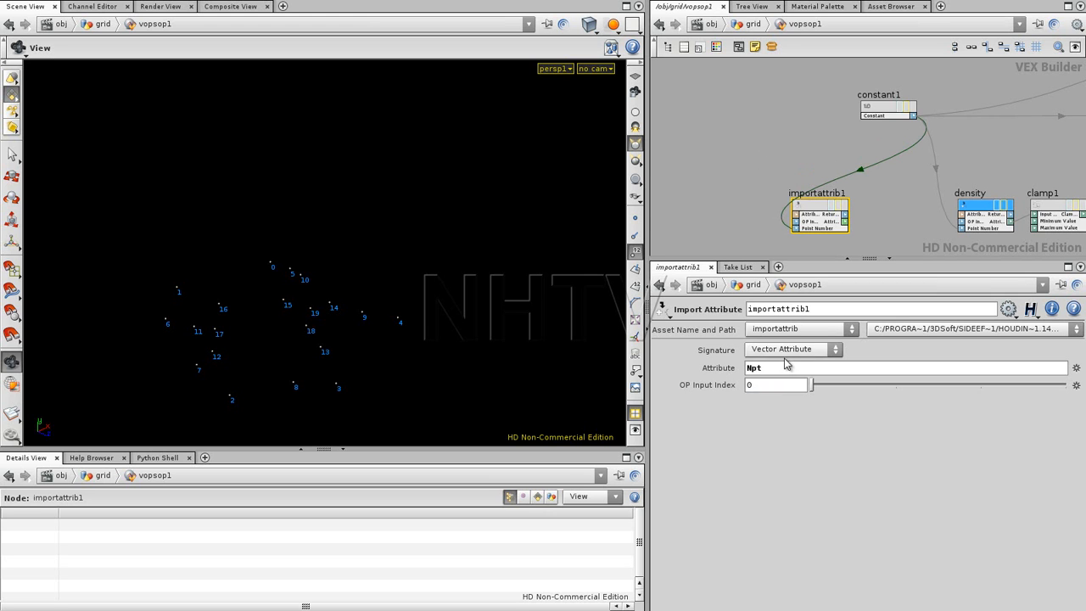
{"action": "left_click", "coordinate": [792, 352]}
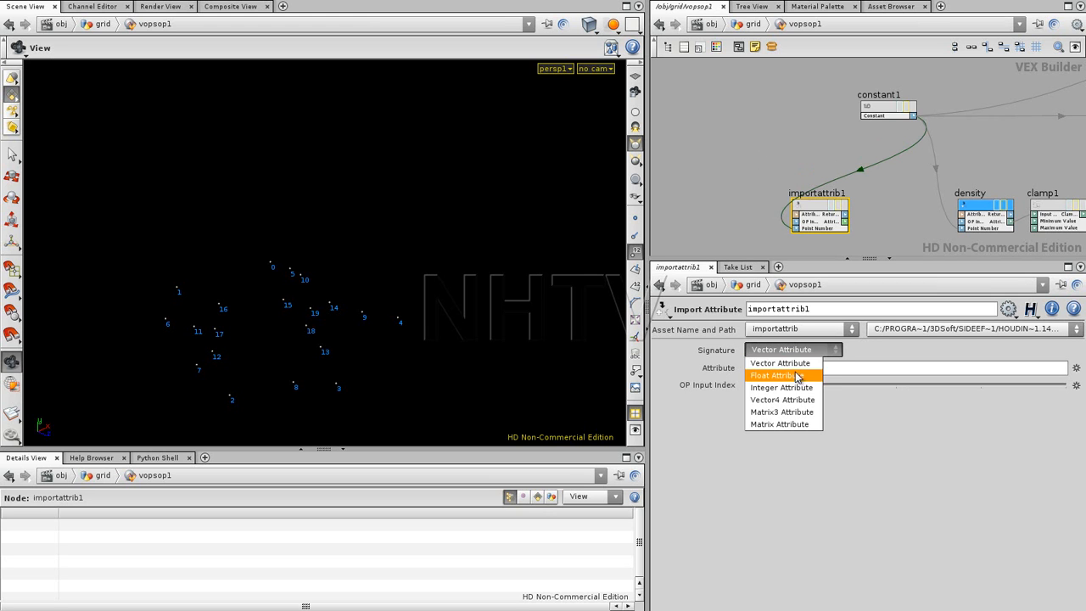
{"action": "left_click", "coordinate": [788, 388]}
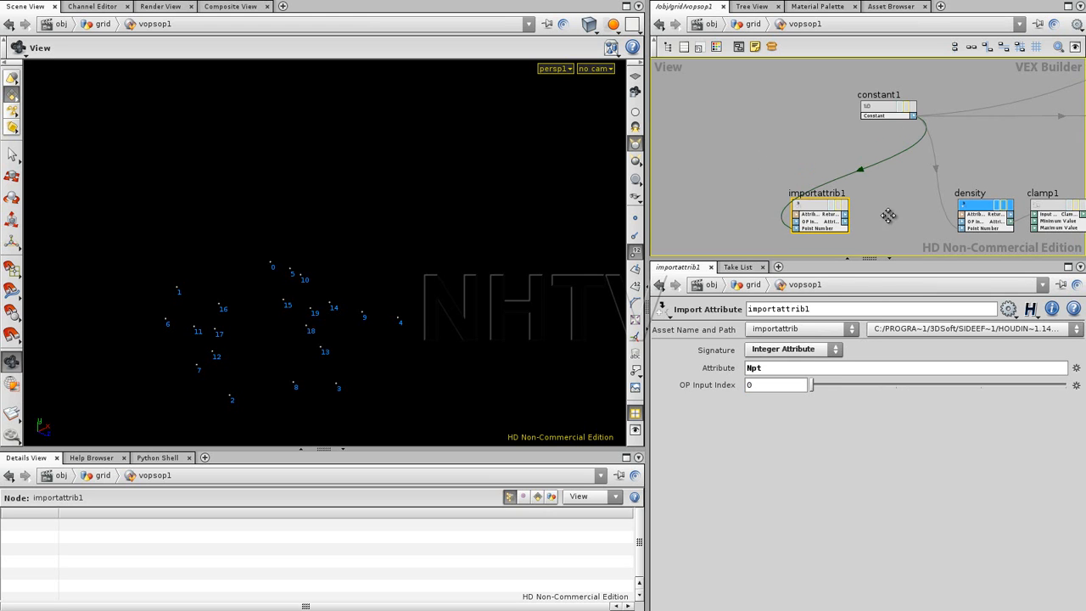
{"action": "scroll", "coordinate": [889, 221], "scroll_direction": "down", "scroll_amount": 5}
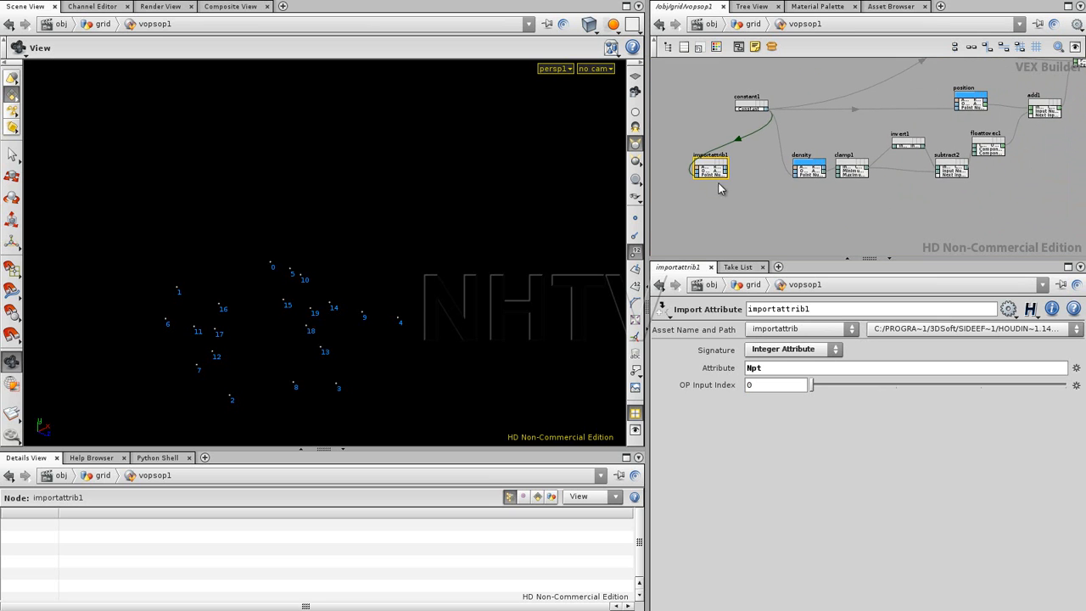
{"action": "left_click_drag", "start_coordinate": [711, 164], "coordinate": [861, 217]}
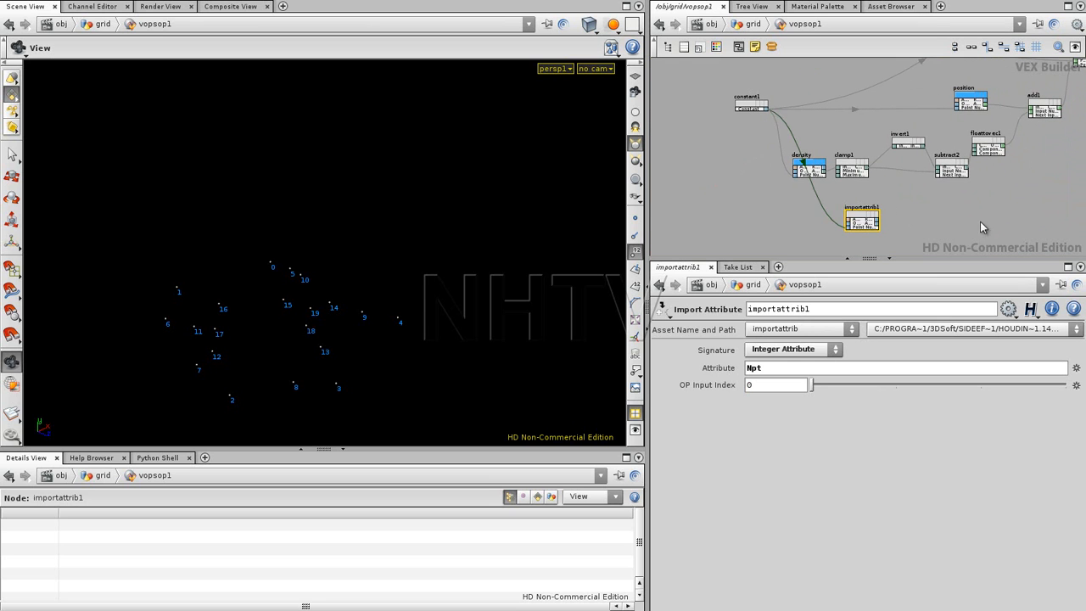
- Add an Add Attribute node beside importattrib1 and wire the imported attribute into its Attribute Value input
{"action": "middle_click_drag", "start_coordinate": [905, 230], "coordinate": [857, 213]}
{"action": "scroll", "coordinate": [881, 195], "scroll_direction": "up", "scroll_amount": 3}
{"action": "left_click", "coordinate": [885, 195]}
{"action": "key", "text": "Tab"}
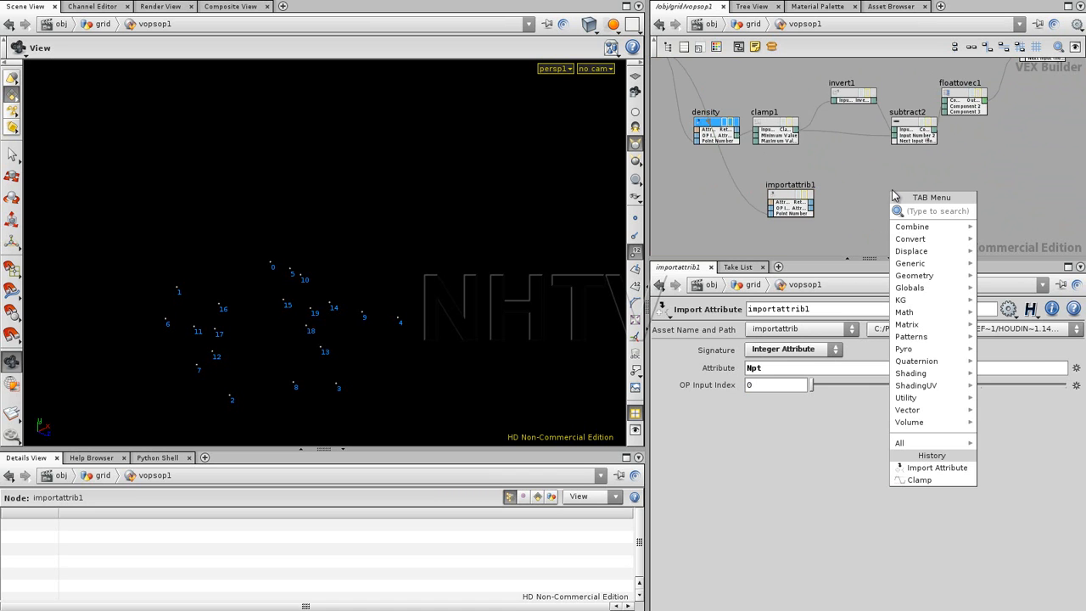
{"action": "type", "text": "Add"}
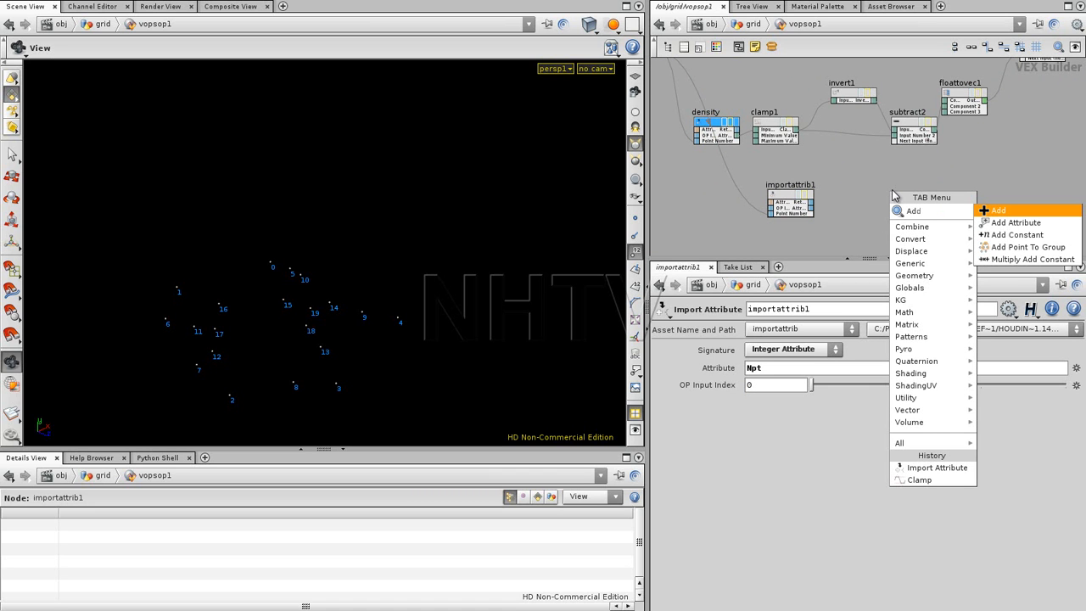
{"action": "key", "text": "Down"}
{"action": "key", "text": "Return"}
{"action": "left_click", "coordinate": [876, 200]}
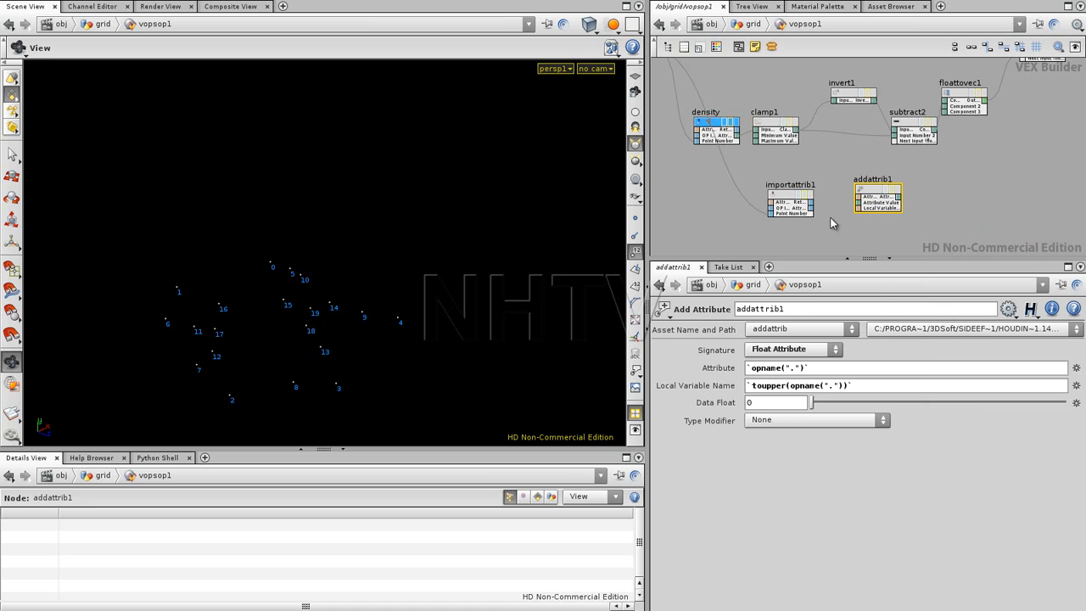
{"action": "left_click_drag", "start_coordinate": [811, 208], "coordinate": [866, 205]}
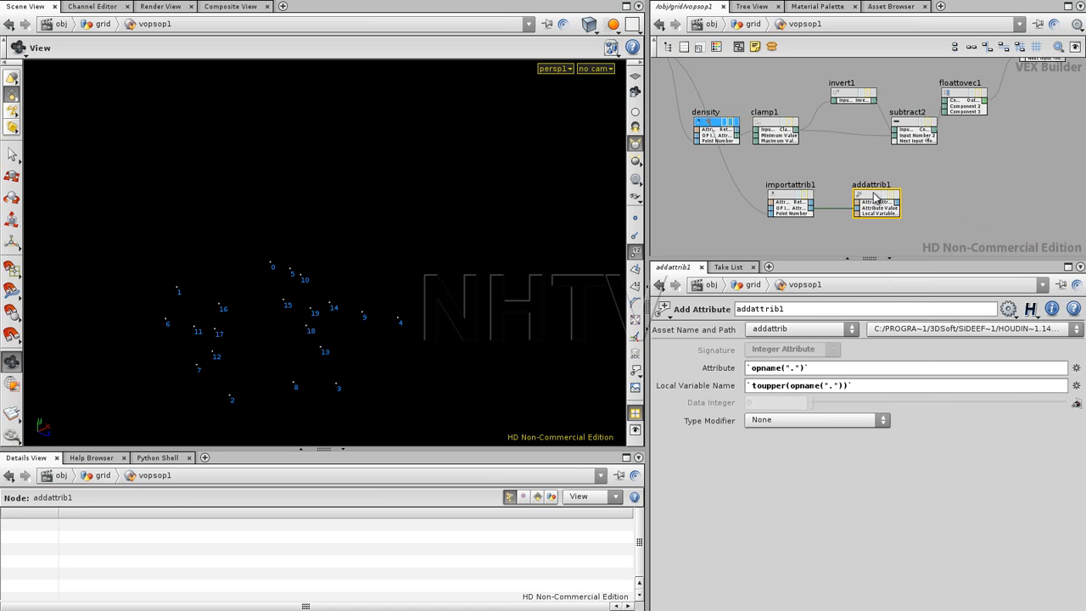
- Rename the Add Attribute node as npoints
{"action": "double_click", "coordinate": [871, 185]}
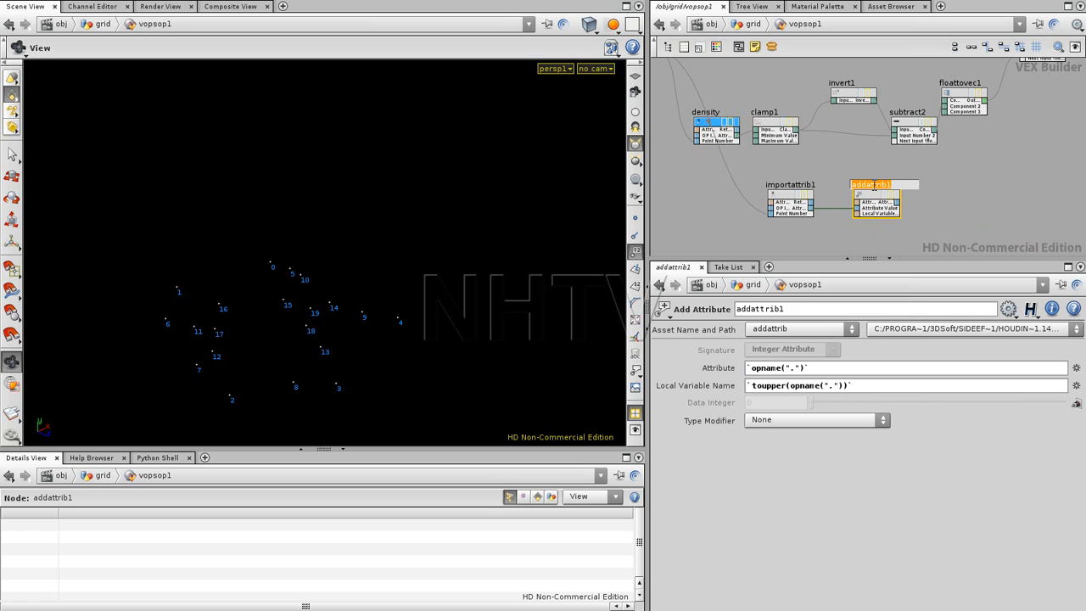
{"action": "type", "text": "np"}
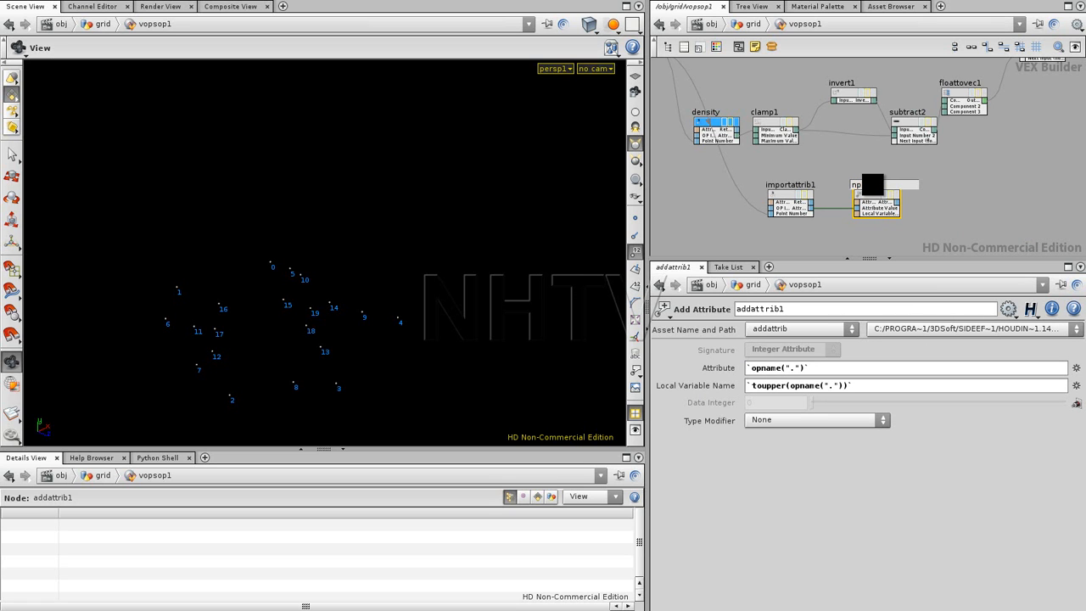
{"action": "type", "text": "oints"}
{"action": "key", "text": "Return"}
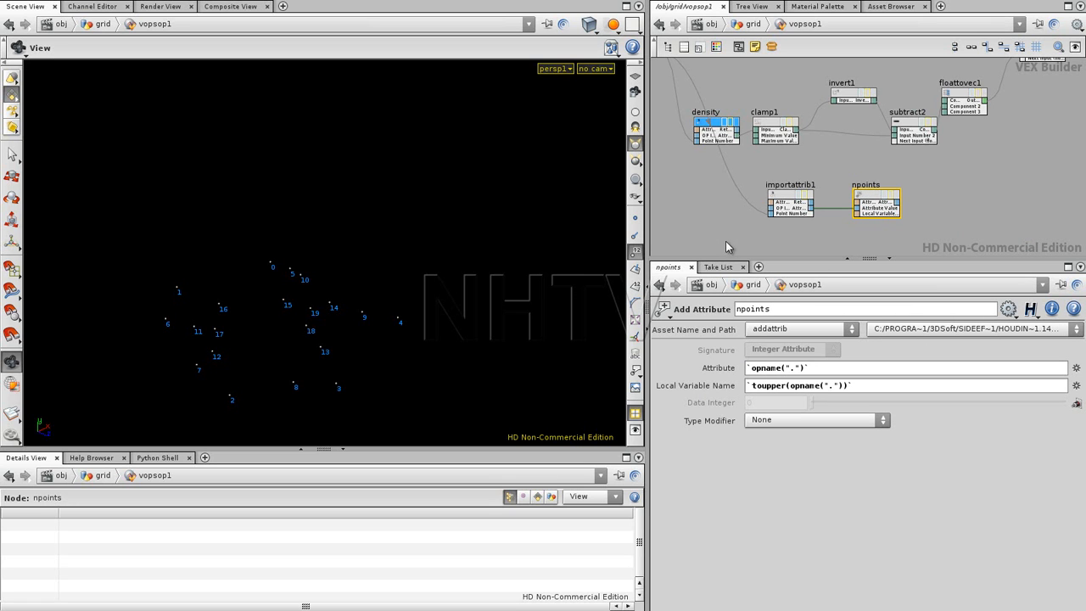
- Check the npoints values in vopsop1's geometry details, and delete the importattrib1 and npoints nodes inside it
{"action": "key", "text": "u"}
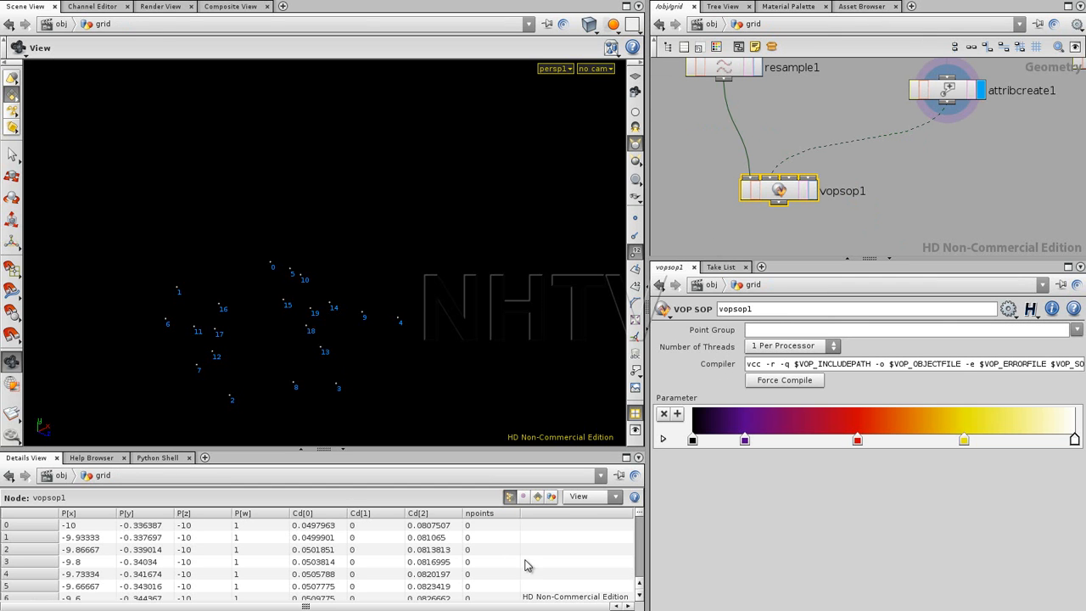
{"action": "mouse_move", "coordinate": [642, 521]}
{"action": "left_mouse_down"}
{"action": "mouse_move", "coordinate": [639, 584]}
{"action": "mouse_move", "coordinate": [642, 519]}
{"action": "left_mouse_up"}
{"action": "key", "text": "Return"}
{"action": "left_click_drag", "start_coordinate": [916, 226], "coordinate": [924, 225]}
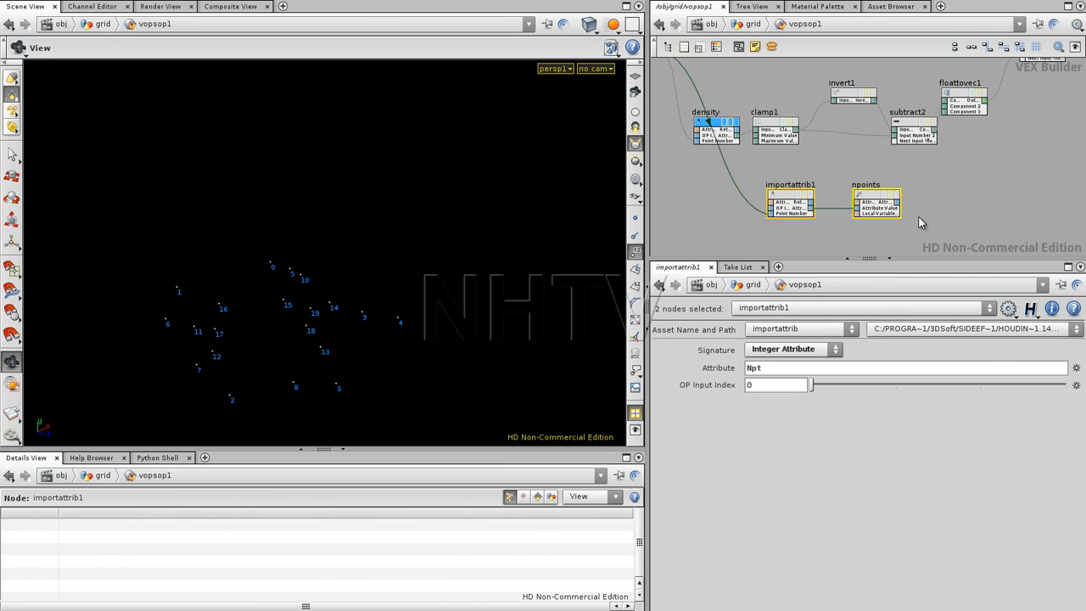
{"action": "key", "text": "Delete"}
{"action": "middle_click_drag", "start_coordinate": [751, 195], "coordinate": [720, 267]}
{"action": "middle_click_drag", "start_coordinate": [850, 151], "coordinate": [964, 281]}
{"action": "middle_click_drag", "start_coordinate": [819, 221], "coordinate": [926, 136]}
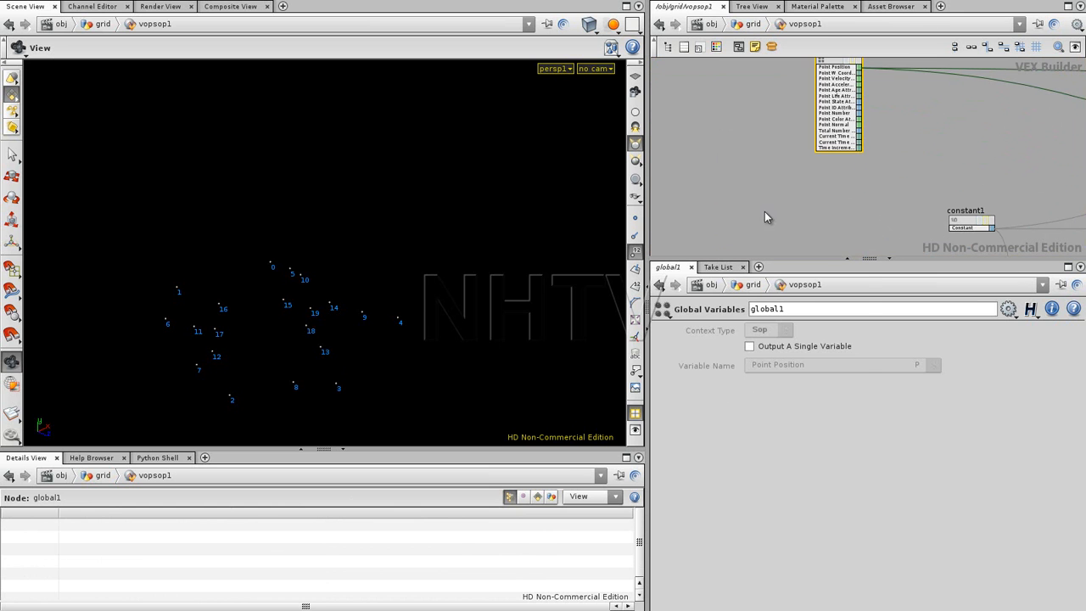
{"action": "key", "text": "Tab"}
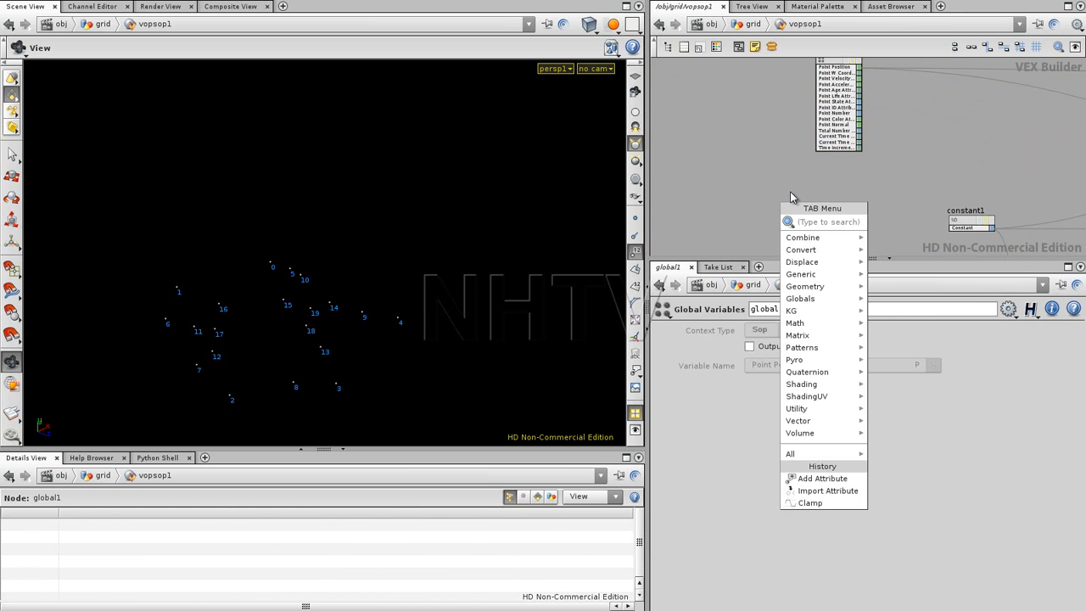
{"action": "type", "text": "Parameter"}
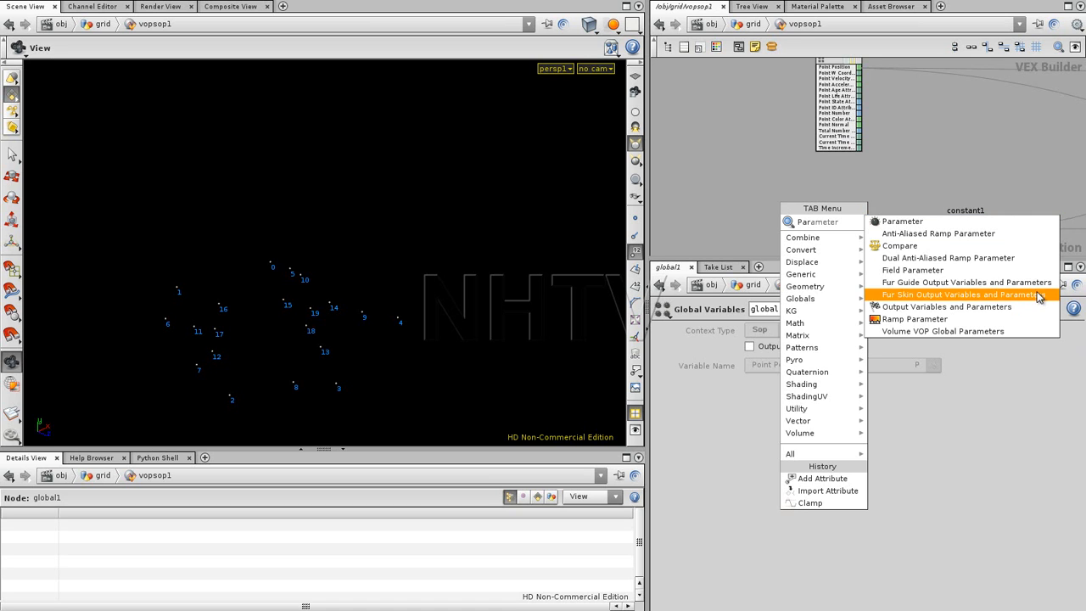
{"action": "key", "text": "Escape"}
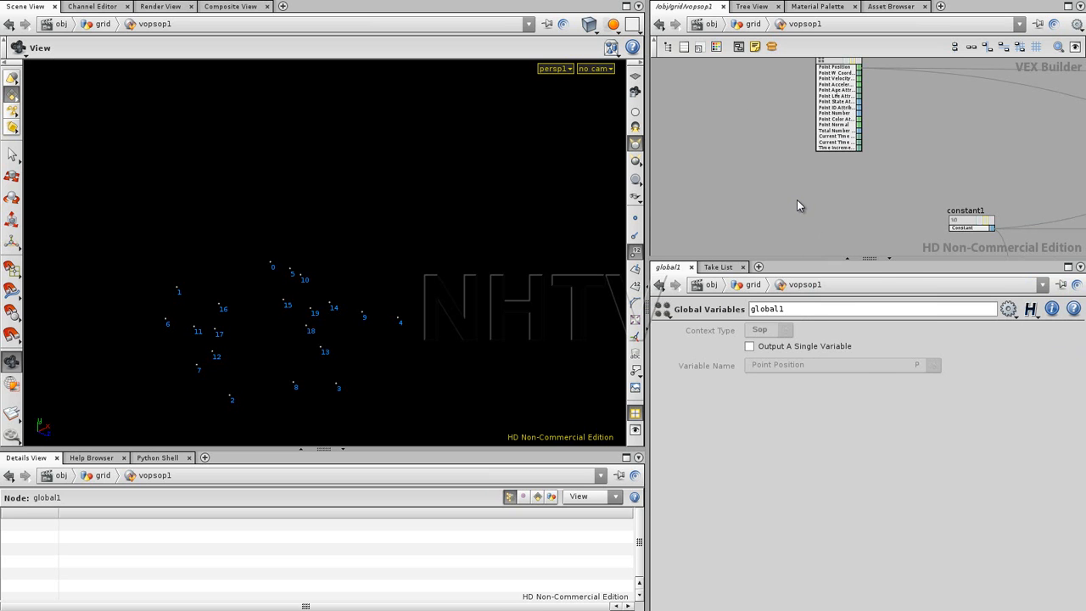
- Add a Parameter node in the free area below global1
{"action": "key", "text": "Tab"}
{"action": "type", "text": "Parameter"}
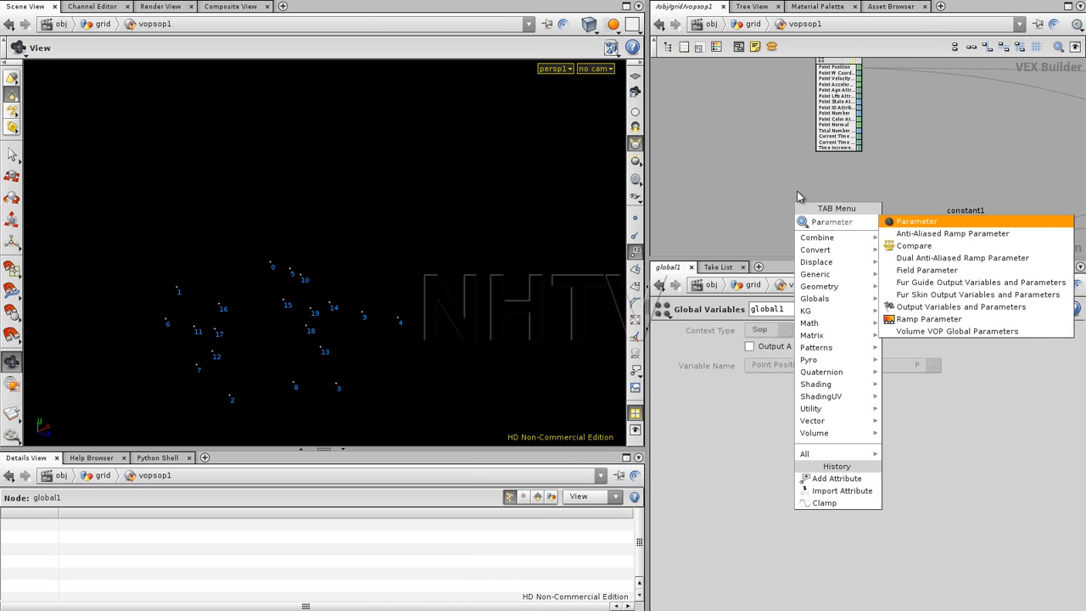
{"action": "left_click", "coordinate": [937, 221]}
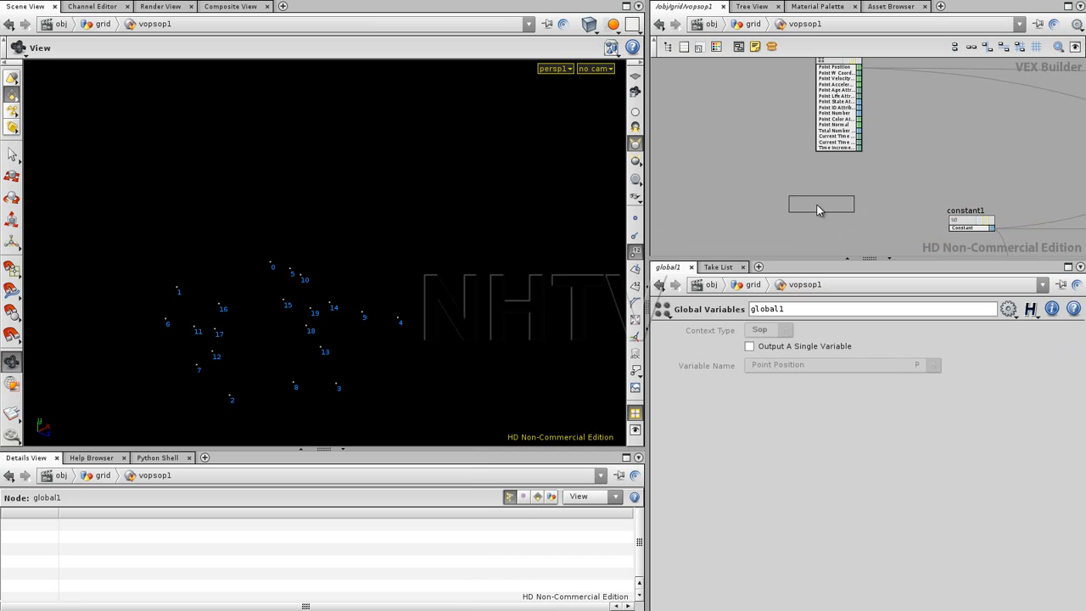
{"action": "left_click", "coordinate": [795, 208]}
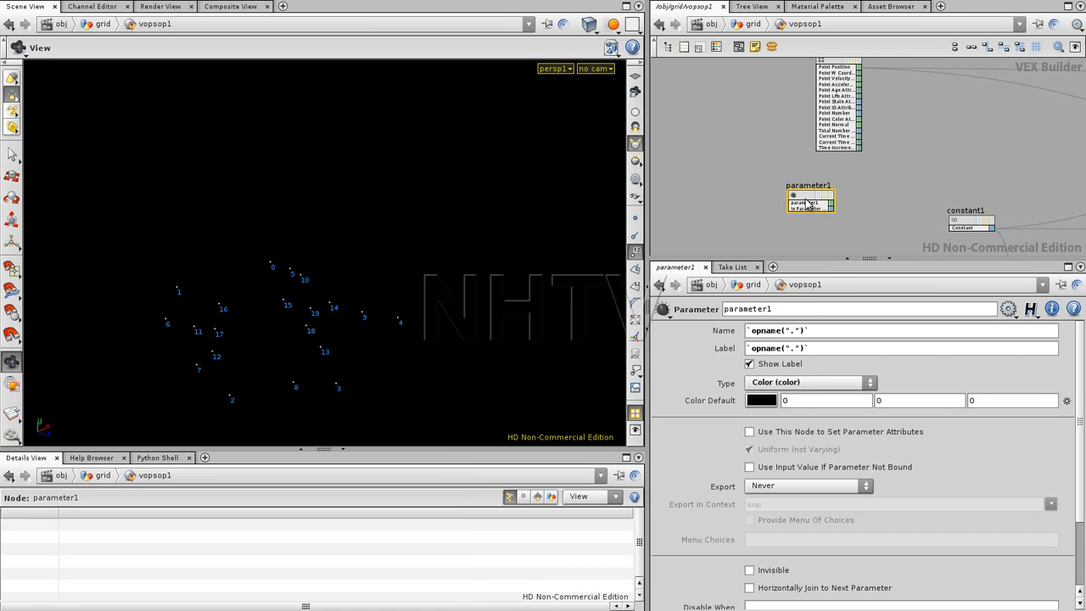
{"action": "left_click_drag", "start_coordinate": [814, 206], "coordinate": [819, 208]}
{"action": "middle_click_drag", "start_coordinate": [898, 206], "coordinate": [856, 179]}
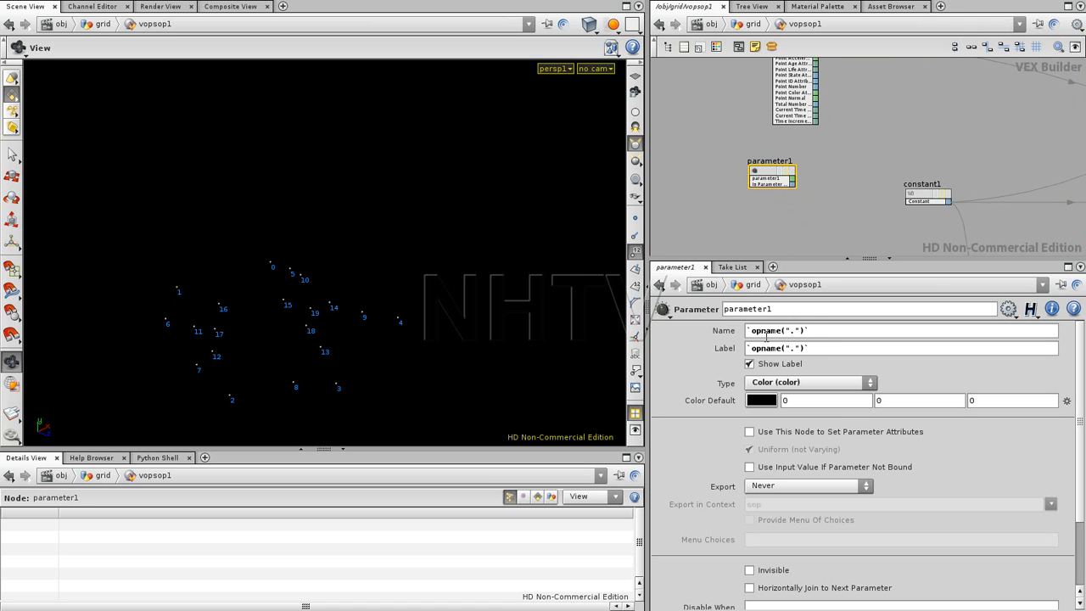
- Rename the Parameter node as npoints and set its type to Integer (int)
{"action": "double_click", "coordinate": [784, 308]}
{"action": "type", "text": "npoints"}
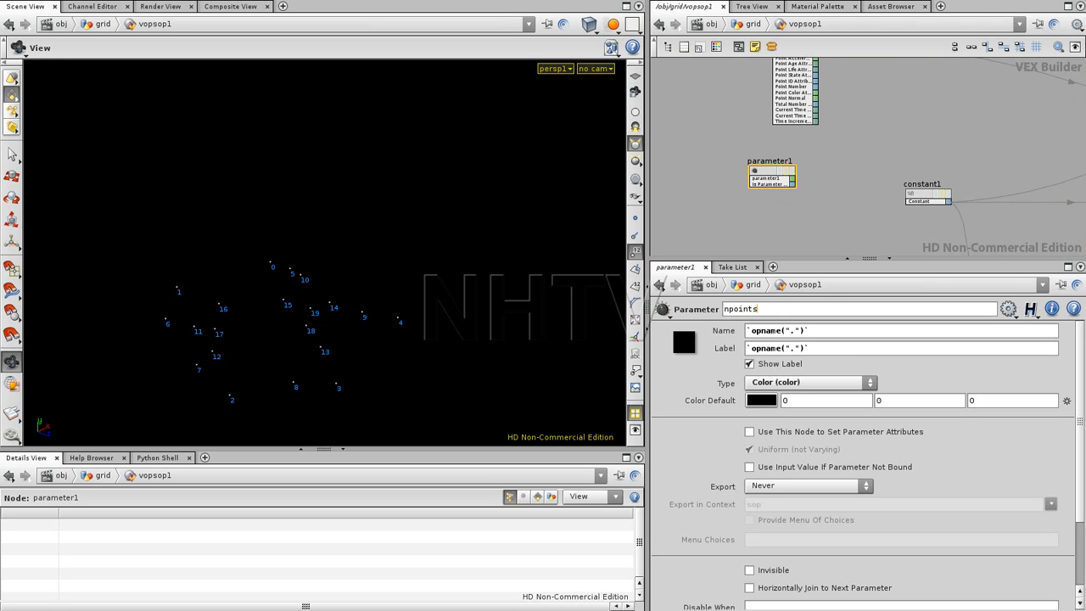
{"action": "key", "text": "Return"}
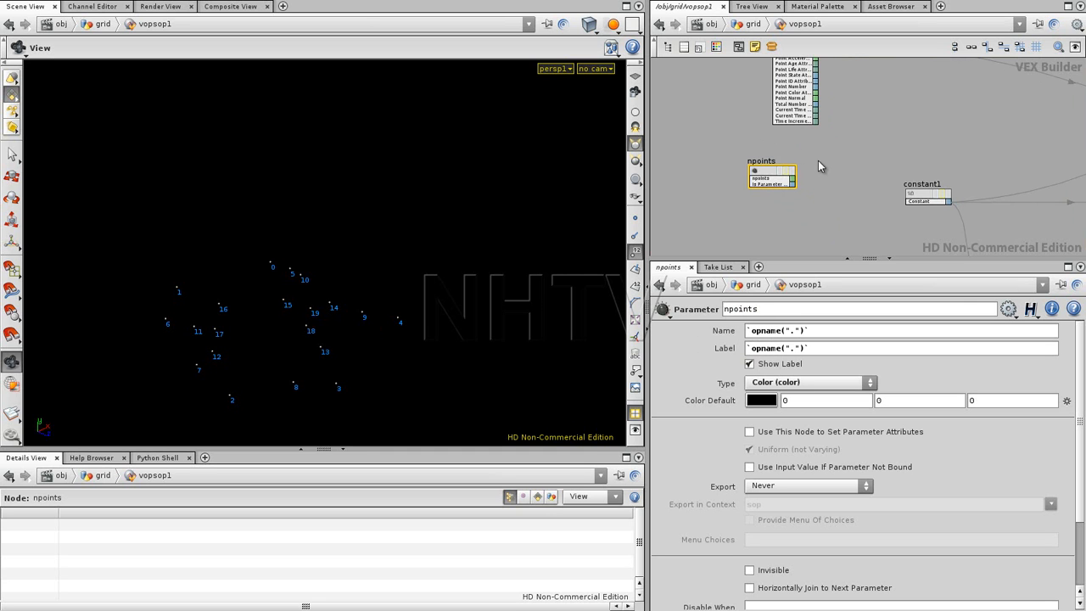
{"action": "key", "text": "f"}
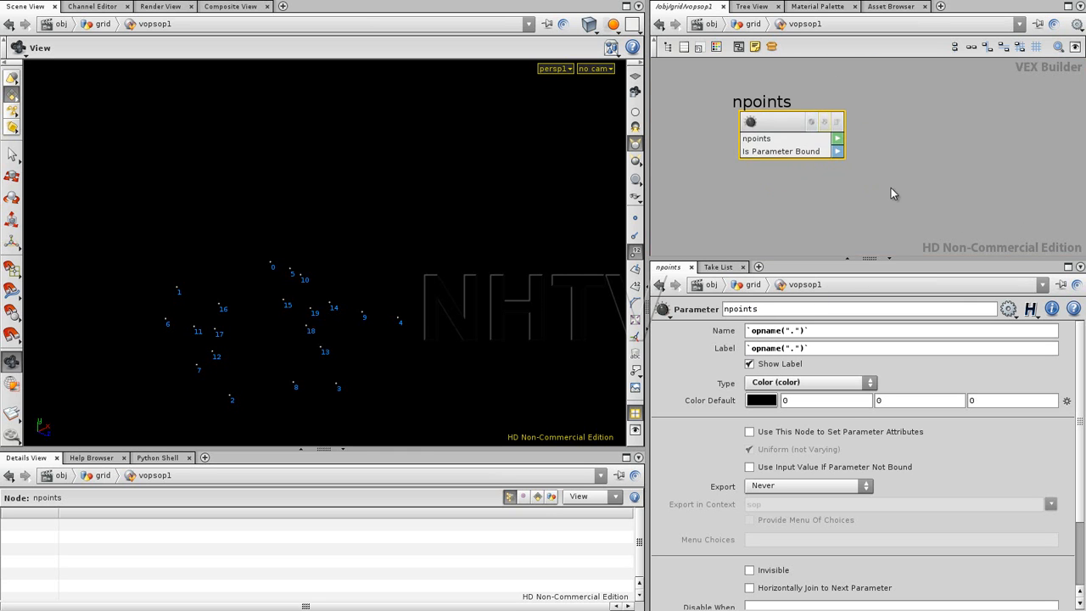
{"action": "left_click", "coordinate": [782, 384]}
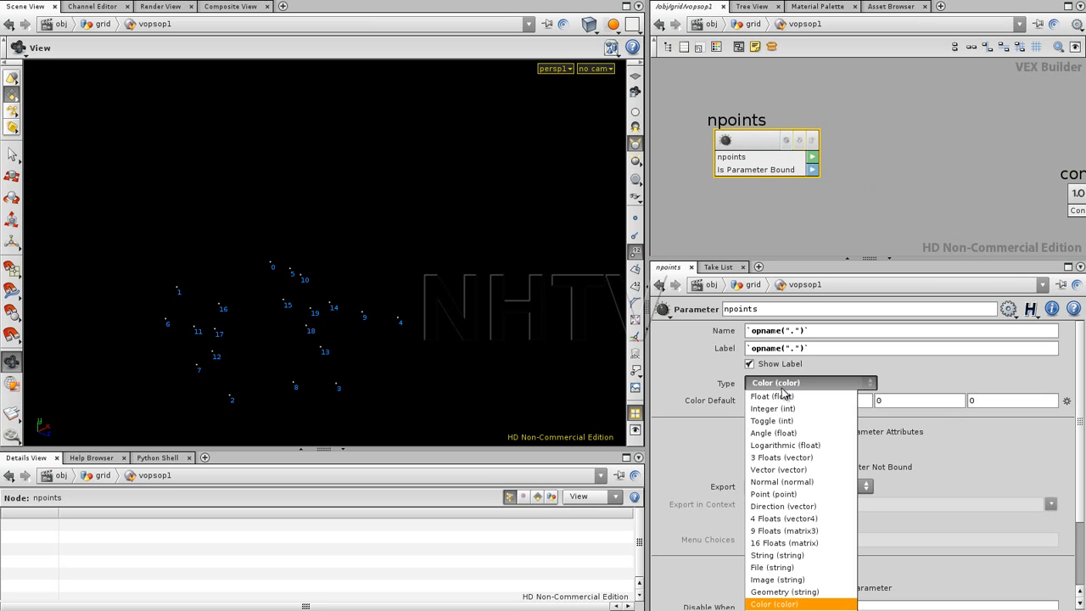
{"action": "left_click", "coordinate": [772, 408]}
{"action": "middle_click_drag", "start_coordinate": [920, 191], "coordinate": [840, 227]}
{"action": "scroll", "coordinate": [798, 192], "scroll_direction": "down", "scroll_amount": 5}
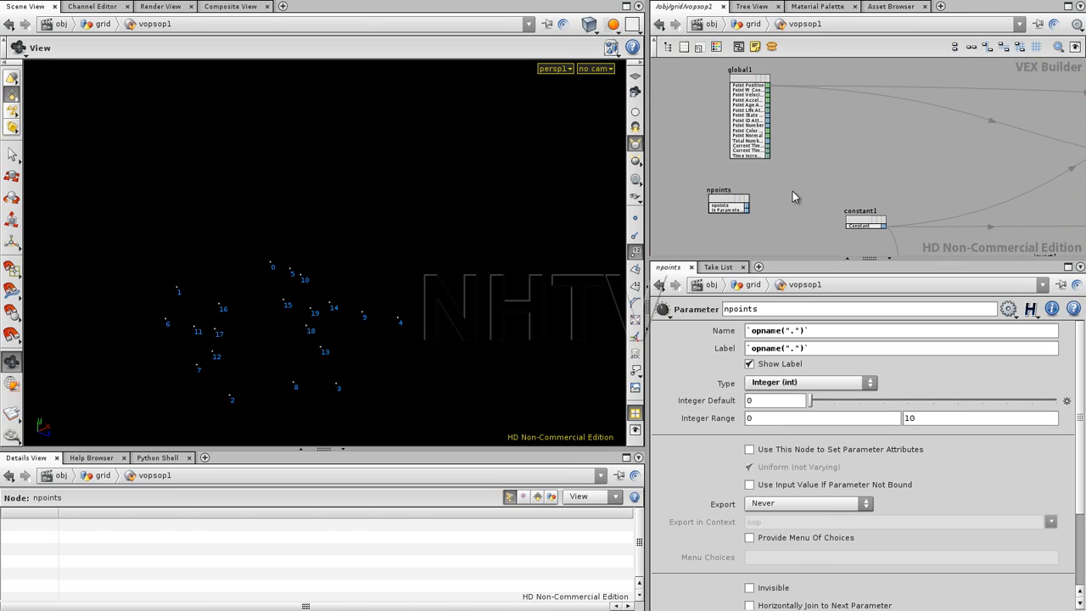
- Return to the grid network and insert a Null node between attribcreate1 and vopsop1
{"action": "key", "text": "u"}
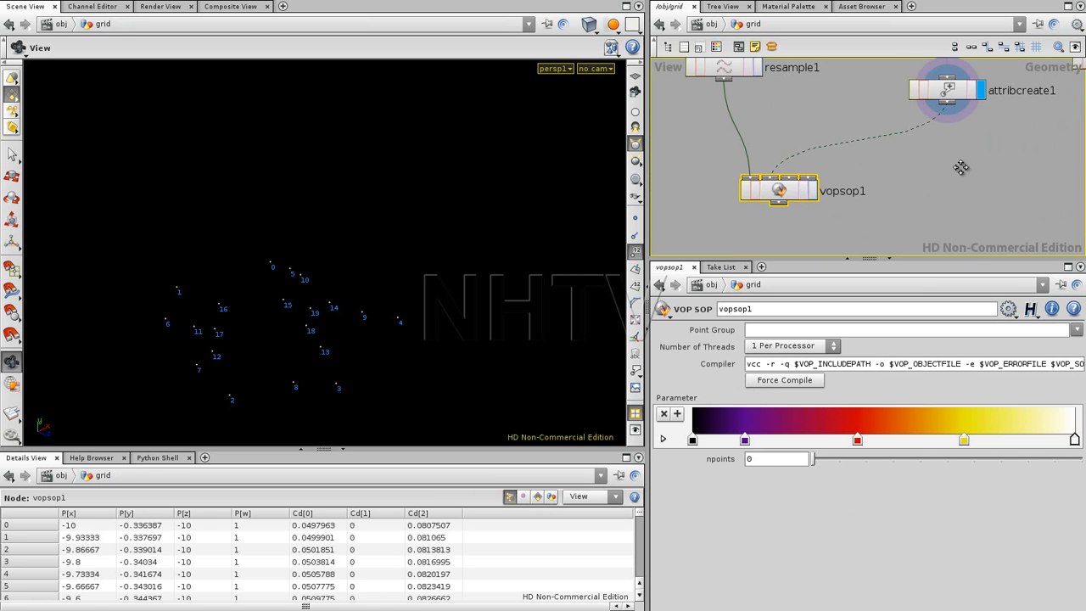
{"action": "key", "text": "Tab"}
{"action": "type", "text": "null"}
{"action": "key", "text": "Return"}
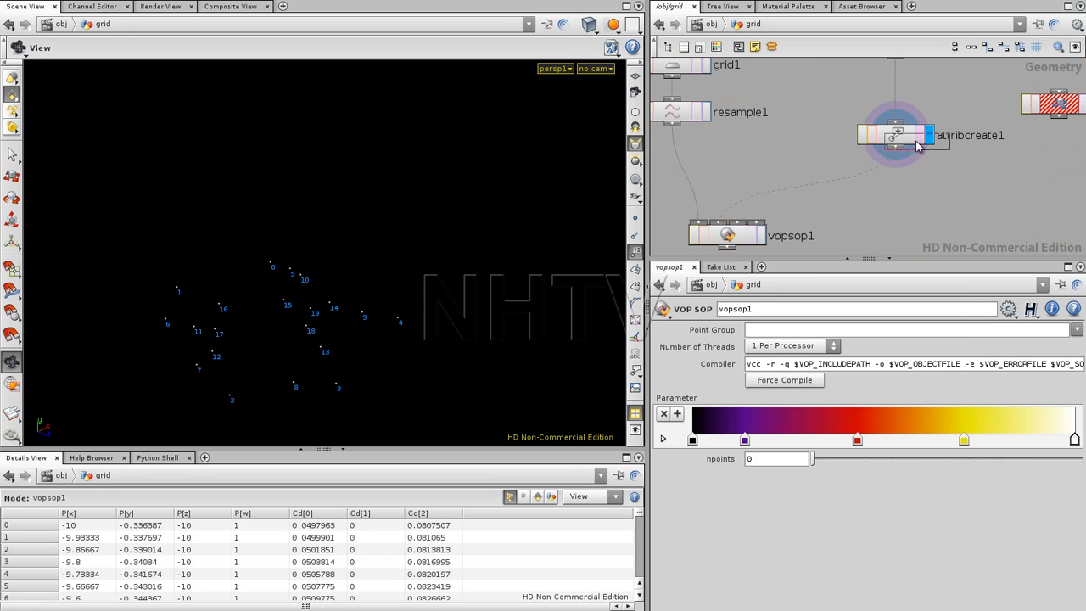
{"action": "left_click", "coordinate": [896, 178]}
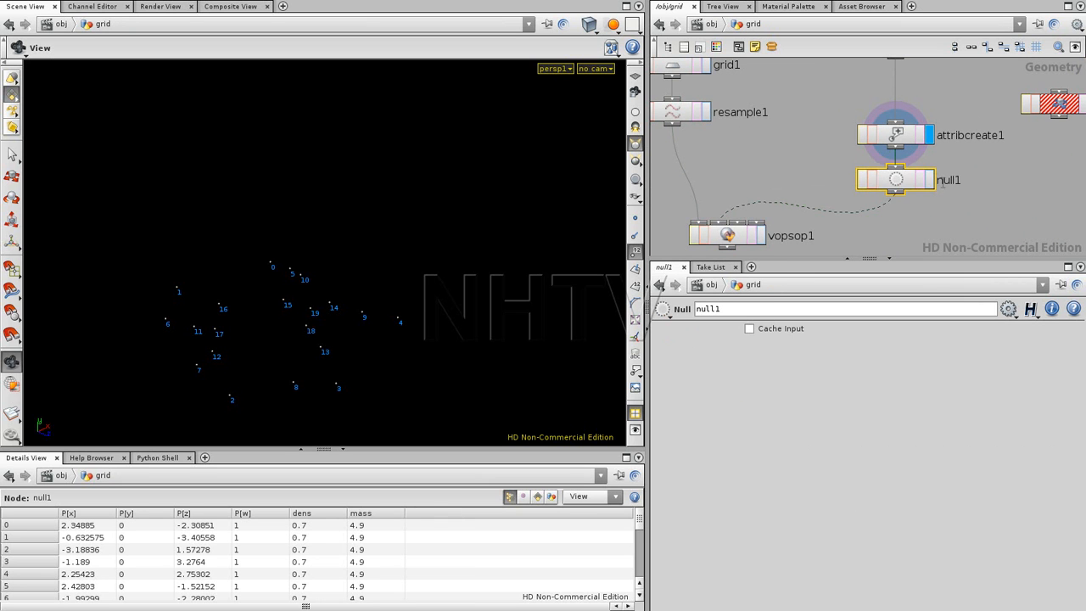
{"action": "middle_click_drag", "start_coordinate": [900, 220], "coordinate": [1002, 143]}
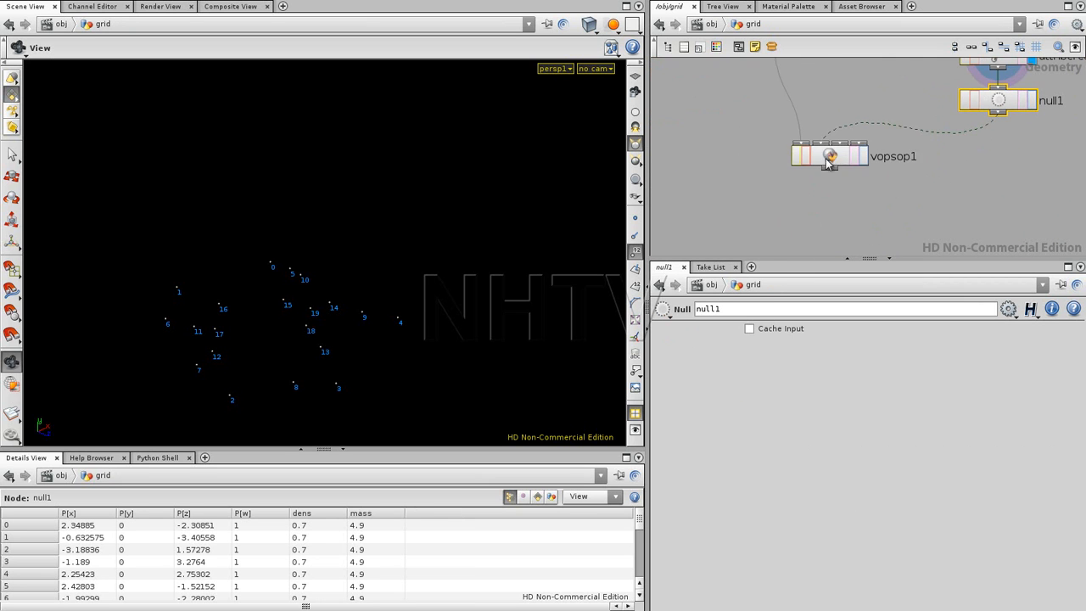
- Move vopsop1 slightly down and set its npoints parameter to the expression npoints("../null1")
{"action": "left_click_drag", "start_coordinate": [828, 161], "coordinate": [824, 190]}
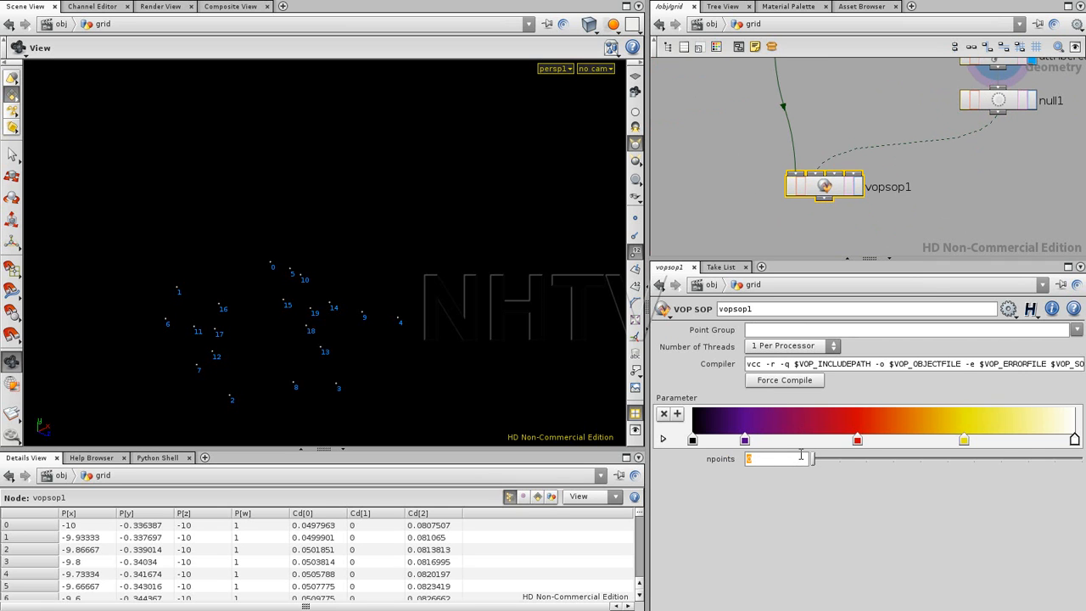
{"action": "type", "text": "npoi"}
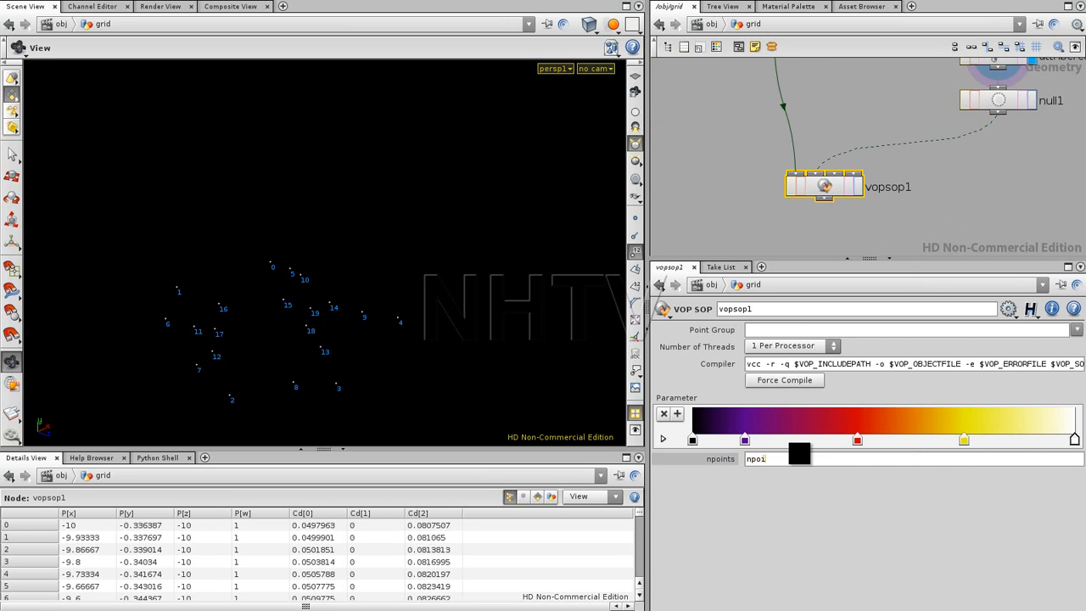
{"action": "type", "text": "nts("}
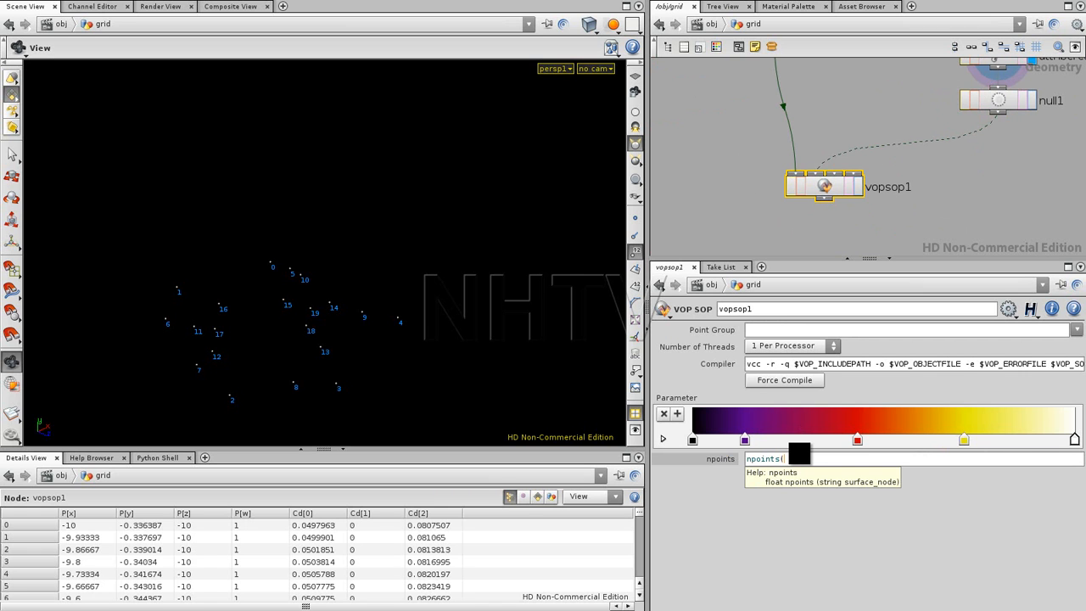
{"action": "type", "text": "\""}
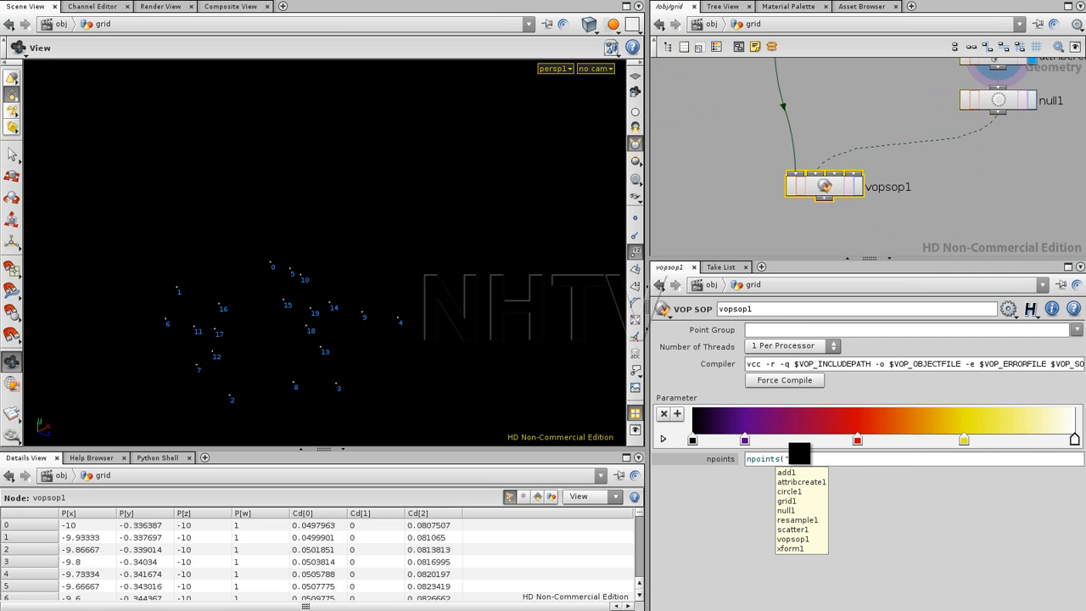
{"action": "type", "text": "nu"}
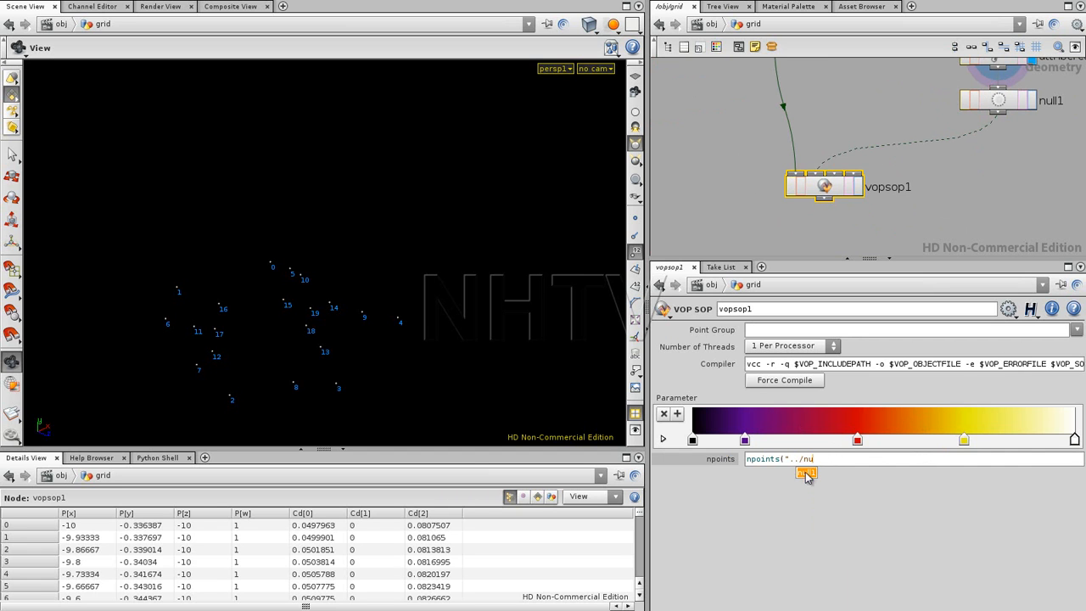
{"action": "left_click", "coordinate": [804, 472]}
{"action": "type", "text": "\")"}
{"action": "key", "text": "Return"}
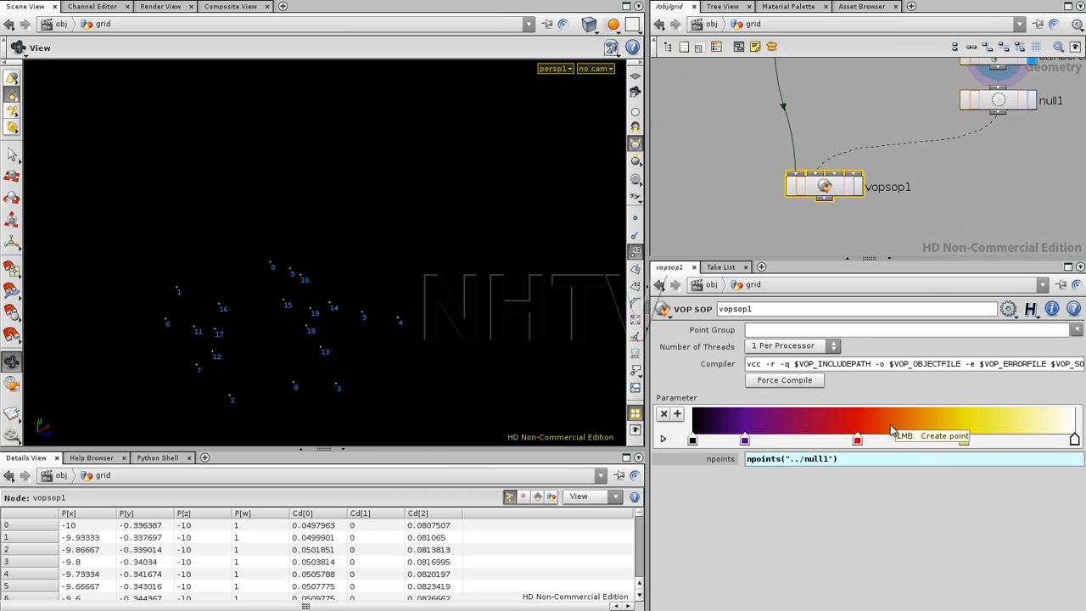
- Check what the npoints expression on vopsop1 evaluates to, switching between expression and value
{"action": "left_click", "coordinate": [721, 459]}
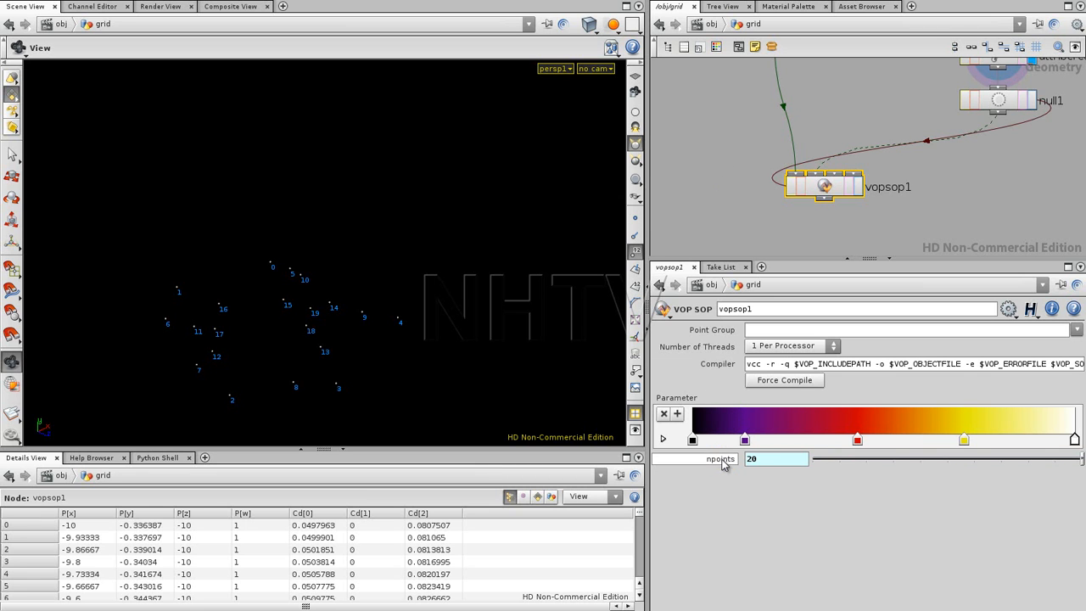
{"action": "left_click", "coordinate": [720, 460]}
{"action": "left_click", "coordinate": [721, 460]}
{"action": "left_click", "coordinate": [721, 460]}
{"action": "left_click", "coordinate": [722, 461]}
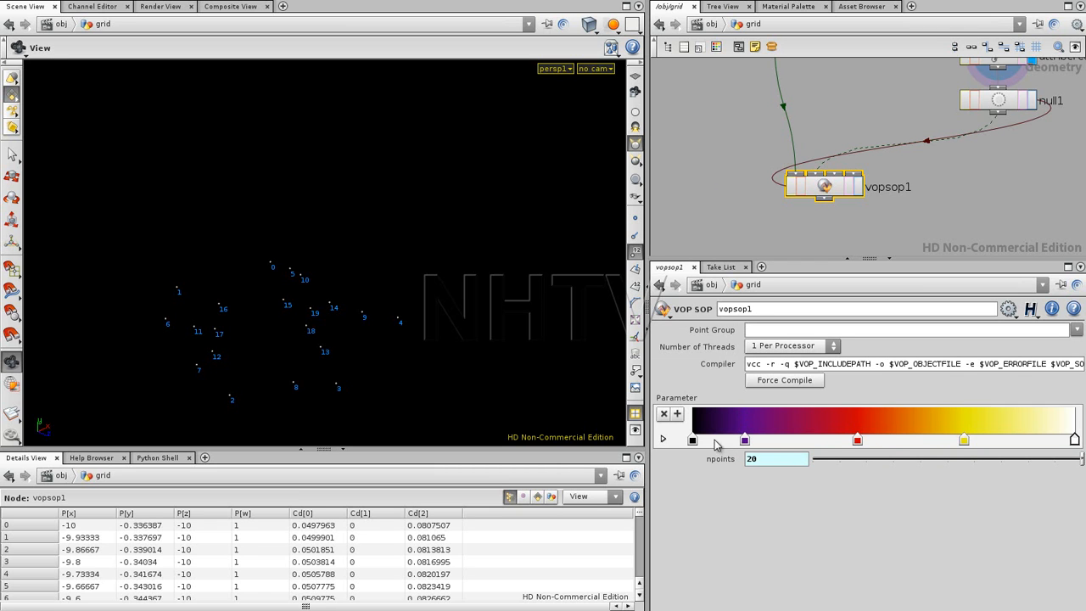
{"action": "left_click", "coordinate": [720, 460]}
{"action": "left_click", "coordinate": [722, 459]}
{"action": "left_click", "coordinate": [722, 461]}
{"action": "left_click", "coordinate": [724, 461]}
{"action": "left_click", "coordinate": [723, 461]}
{"action": "left_click", "coordinate": [723, 462]}
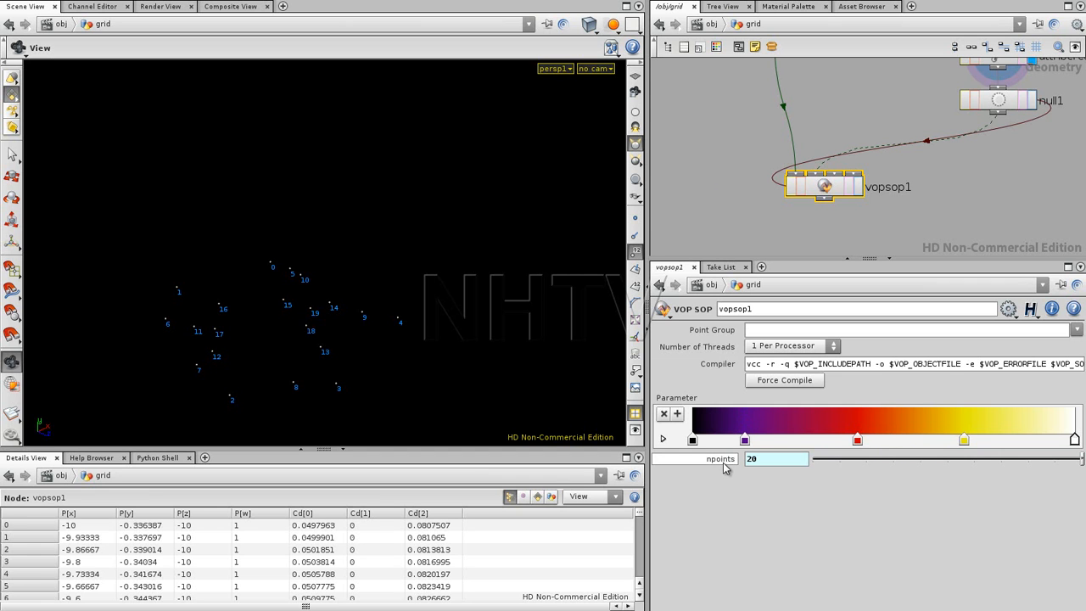
- Enter vopsop1 and add a For Loop node between global1 and constant1
{"action": "double_click", "coordinate": [825, 186]}
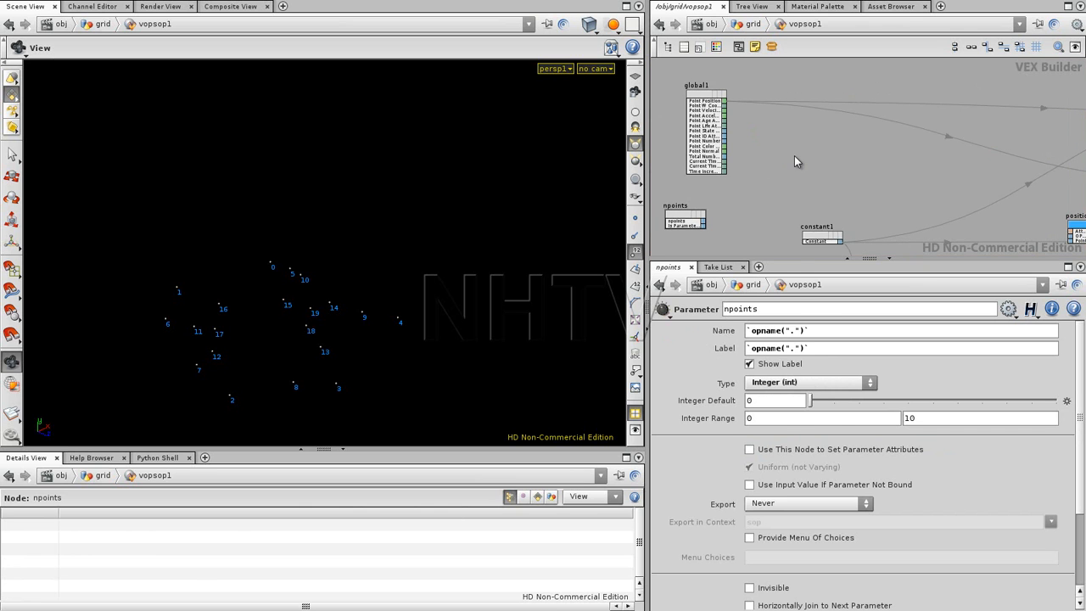
{"action": "key", "text": "Tab"}
{"action": "type", "text": "for"}
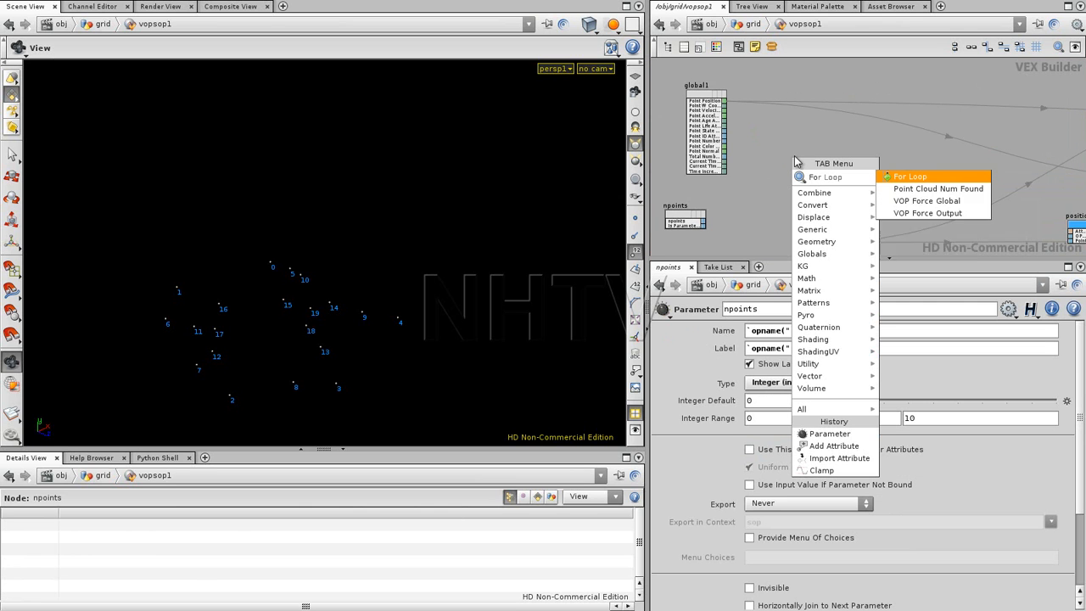
{"action": "left_click", "coordinate": [909, 178]}
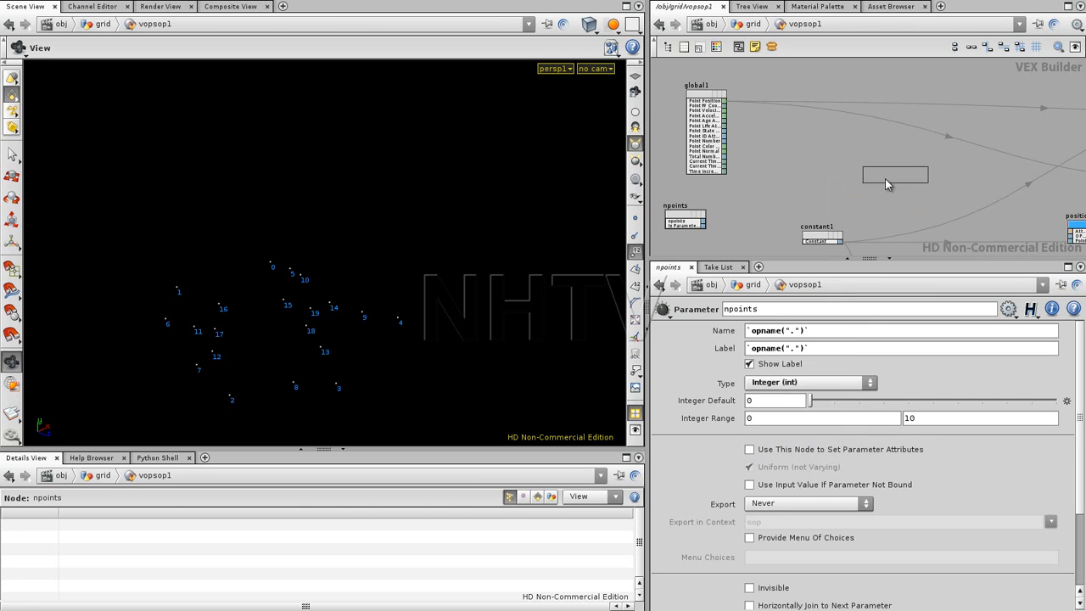
{"action": "left_click", "coordinate": [808, 175]}
- Examine the VOP network from global1 through the distance and divide nodes towards output1
{"action": "middle_click_drag", "start_coordinate": [778, 143], "coordinate": [802, 152]}
{"action": "right_click_drag", "start_coordinate": [771, 169], "coordinate": [810, 143]}
{"action": "middle_click_drag", "start_coordinate": [810, 143], "coordinate": [831, 102]}
{"action": "right_click_drag", "start_coordinate": [816, 125], "coordinate": [805, 122]}
{"action": "middle_click_drag", "start_coordinate": [797, 153], "coordinate": [758, 91]}
{"action": "right_click_drag", "start_coordinate": [753, 131], "coordinate": [729, 146]}
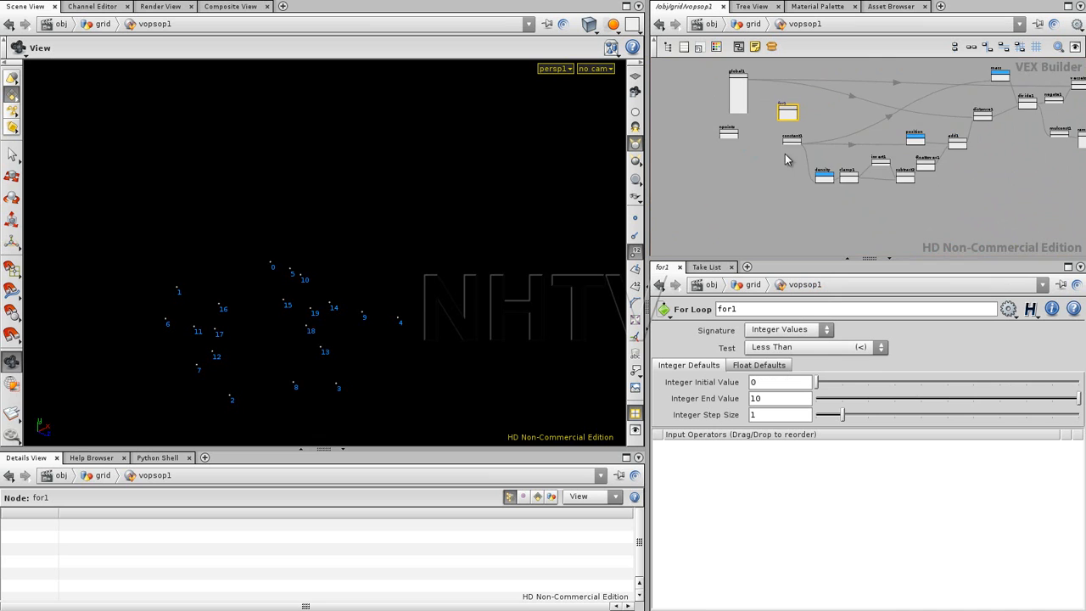
{"action": "middle_click_drag", "start_coordinate": [1035, 176], "coordinate": [838, 191]}
{"action": "middle_click_drag", "start_coordinate": [815, 231], "coordinate": [1011, 238]}
{"action": "middle_click_drag", "start_coordinate": [830, 145], "coordinate": [831, 161]}
{"action": "right_click_drag", "start_coordinate": [815, 158], "coordinate": [822, 151]}
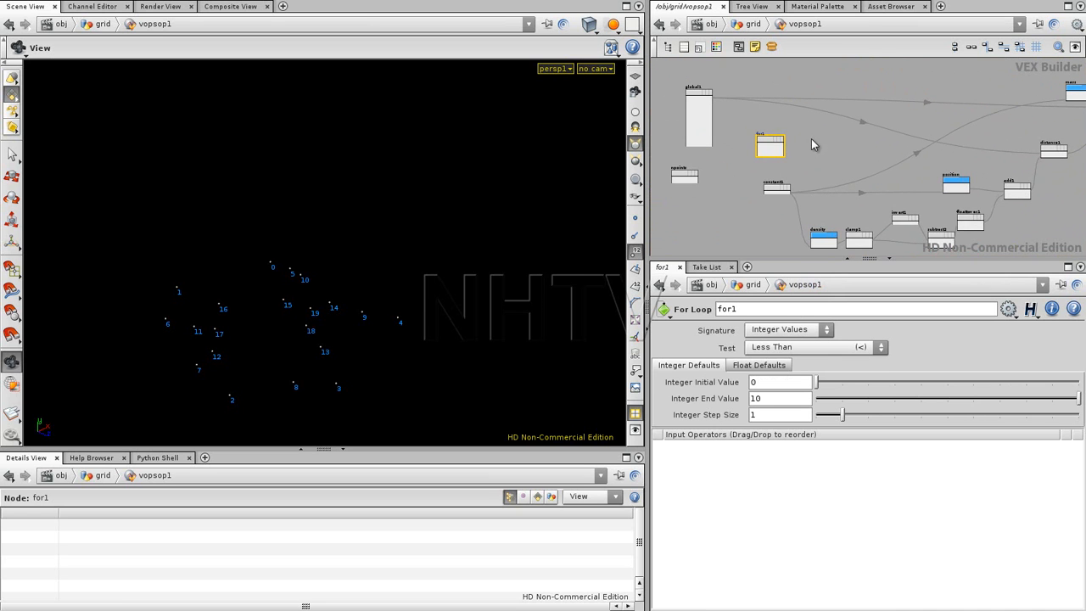
{"action": "middle_click_drag", "start_coordinate": [857, 146], "coordinate": [845, 171]}
{"action": "right_click_drag", "start_coordinate": [828, 175], "coordinate": [815, 184]}
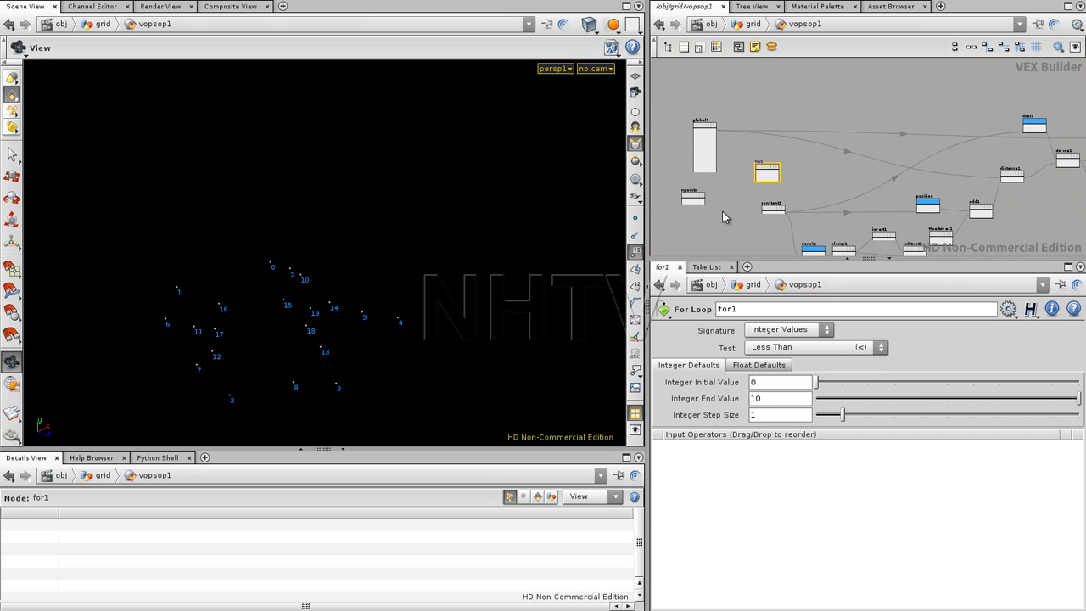
{"action": "middle_click_drag", "start_coordinate": [854, 166], "coordinate": [638, 167]}
{"action": "middle_click_drag", "start_coordinate": [829, 195], "coordinate": [852, 185]}
{"action": "right_click_drag", "start_coordinate": [855, 190], "coordinate": [902, 189]}
- Rearrange the rampparm1, mulconst1 and negate1 nodes with clearer spacing between divide1 and output1
{"action": "middle_click_drag", "start_coordinate": [1048, 141], "coordinate": [887, 170]}
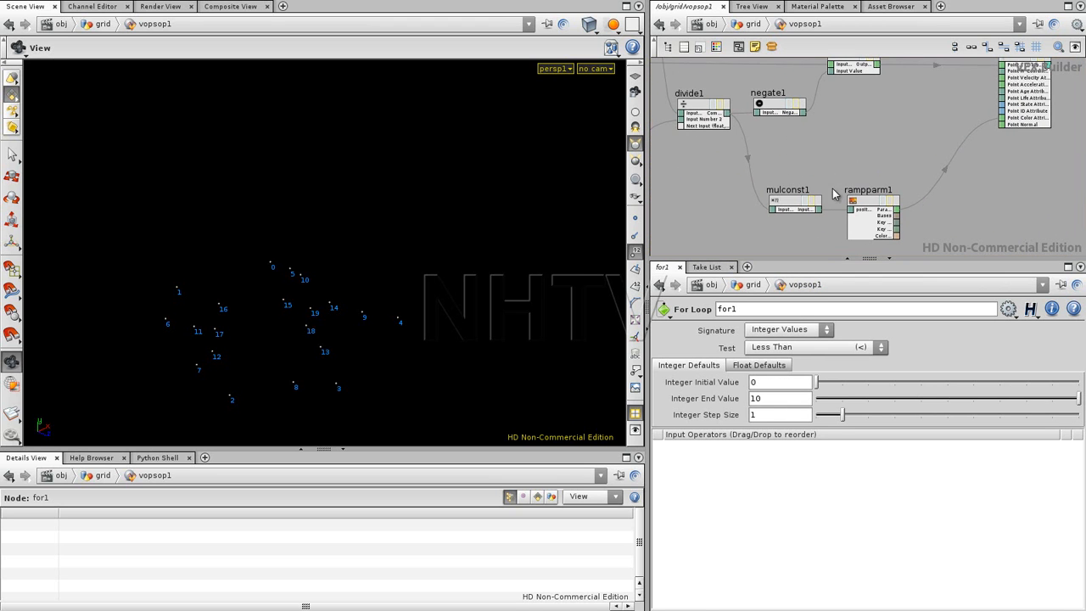
{"action": "left_click_drag", "start_coordinate": [863, 201], "coordinate": [873, 202]}
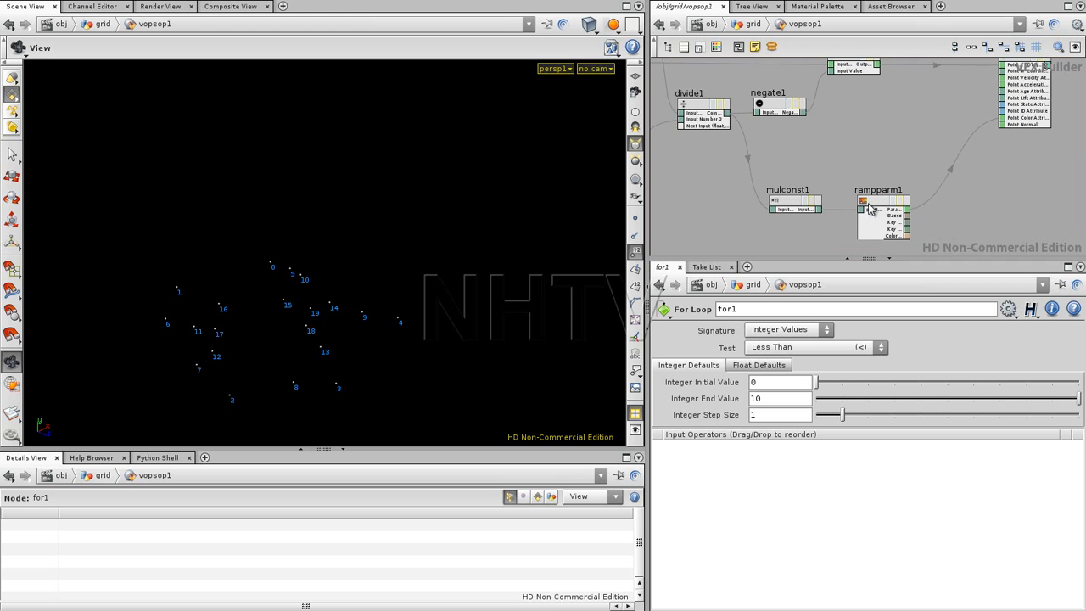
{"action": "left_click_drag", "start_coordinate": [785, 205], "coordinate": [768, 206]}
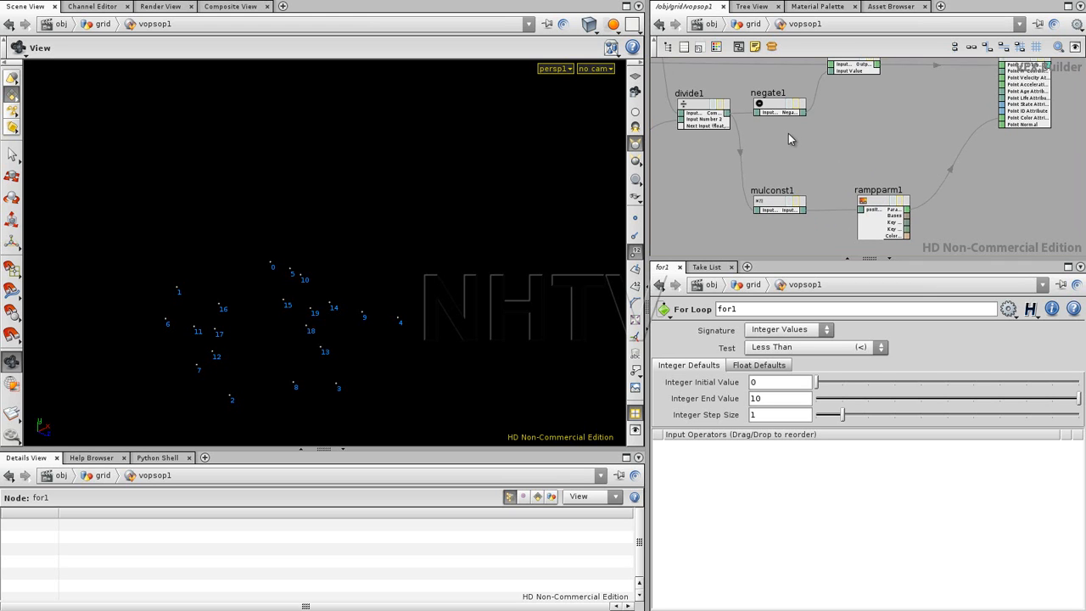
{"action": "middle_click_drag", "start_coordinate": [823, 146], "coordinate": [853, 206]}
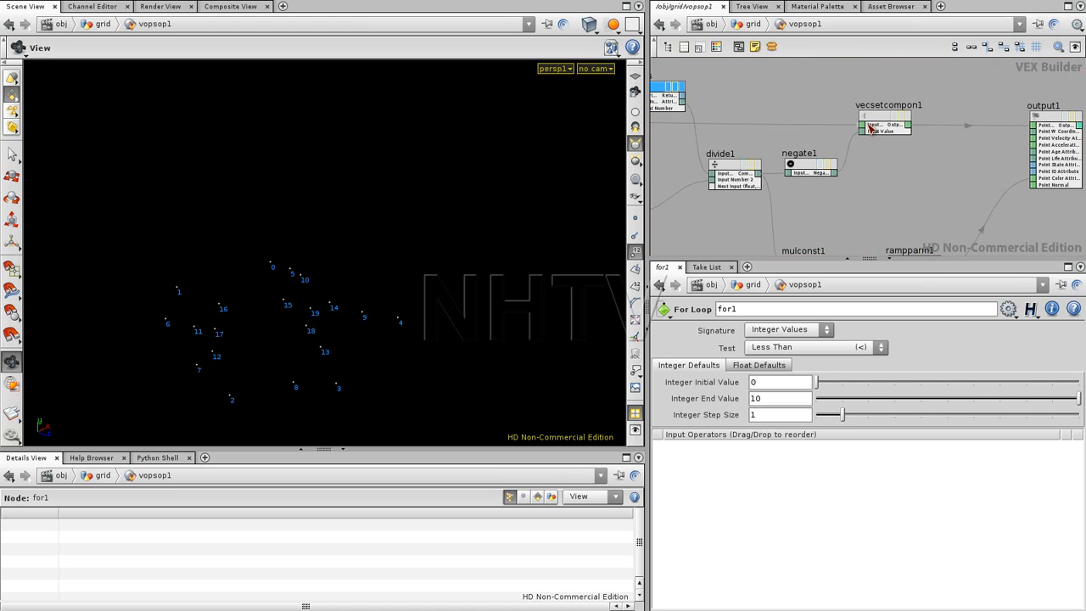
{"action": "scroll", "coordinate": [868, 129], "scroll_direction": "down", "scroll_amount": 4}
{"action": "left_click_drag", "start_coordinate": [779, 75], "coordinate": [858, 228]}
{"action": "left_click_drag", "start_coordinate": [802, 183], "coordinate": [831, 182]}
{"action": "middle_click_drag", "start_coordinate": [920, 128], "coordinate": [871, 196]}
{"action": "left_click_drag", "start_coordinate": [831, 108], "coordinate": [897, 122]}
{"action": "middle_click_drag", "start_coordinate": [890, 167], "coordinate": [947, 118]}
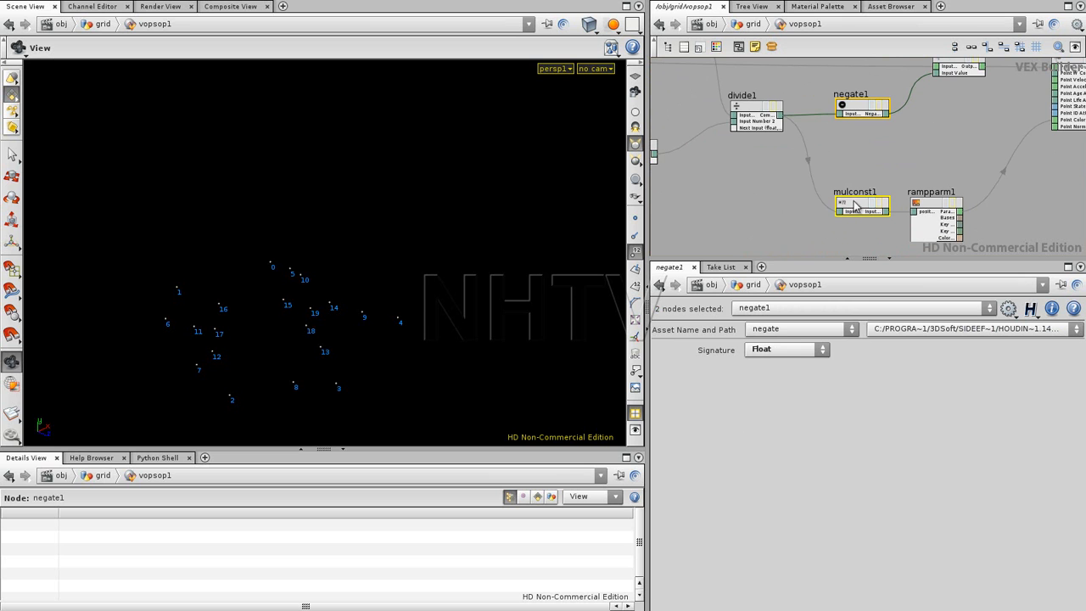
{"action": "left_click", "coordinate": [855, 203]}
- Examine the node chain from mulconst1 back through divide1, distance1 and add1 to the npoints parameter
{"action": "middle_click_drag", "start_coordinate": [895, 142], "coordinate": [823, 200]}
{"action": "middle_click_drag", "start_coordinate": [751, 205], "coordinate": [930, 185]}
{"action": "mouse_move", "coordinate": [873, 204]}
{"action": "right_mouse_down"}
{"action": "mouse_move", "coordinate": [852, 208]}
{"action": "mouse_move", "coordinate": [874, 207]}
{"action": "right_mouse_up"}
{"action": "mouse_move", "coordinate": [857, 214]}
{"action": "middle_mouse_down"}
{"action": "mouse_move", "coordinate": [989, 154]}
{"action": "mouse_move", "coordinate": [858, 192]}
{"action": "middle_mouse_up"}
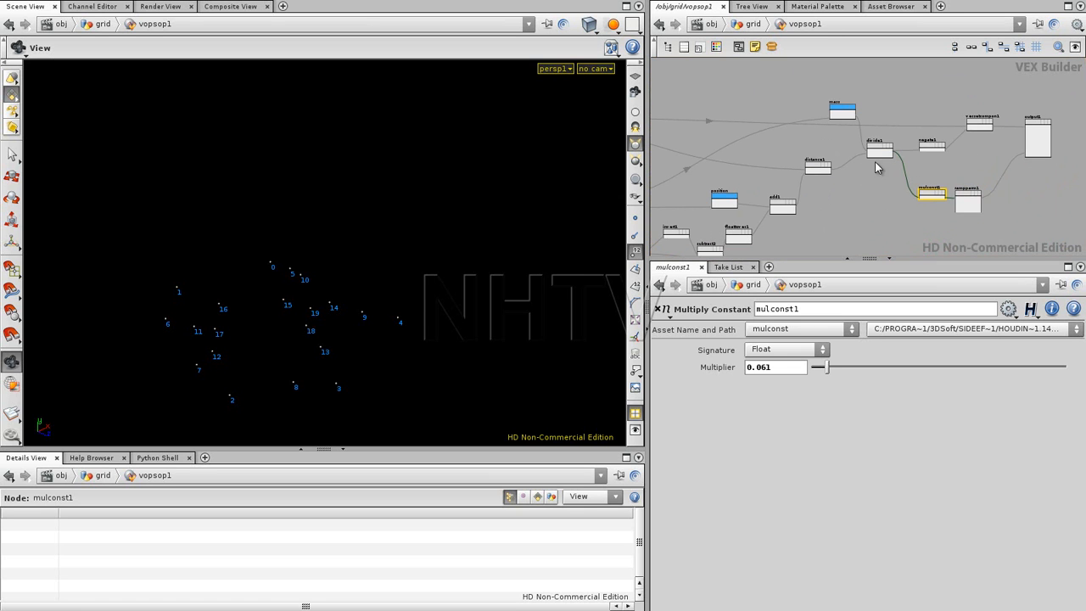
{"action": "right_click_drag", "start_coordinate": [853, 182], "coordinate": [889, 175]}
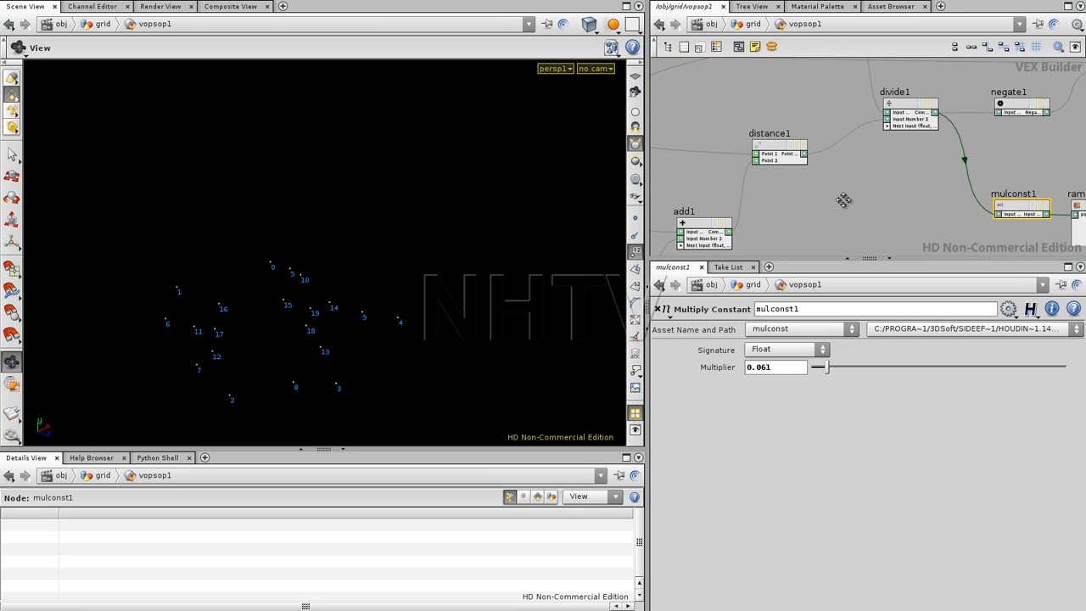
{"action": "middle_click_drag", "start_coordinate": [848, 201], "coordinate": [1032, 184]}
{"action": "right_click_drag", "start_coordinate": [865, 181], "coordinate": [817, 179]}
{"action": "middle_click_drag", "start_coordinate": [786, 187], "coordinate": [1012, 145]}
{"action": "middle_click_drag", "start_coordinate": [746, 186], "coordinate": [784, 193]}
{"action": "right_click_drag", "start_coordinate": [765, 182], "coordinate": [789, 177]}
{"action": "middle_click_drag", "start_coordinate": [801, 162], "coordinate": [795, 186]}
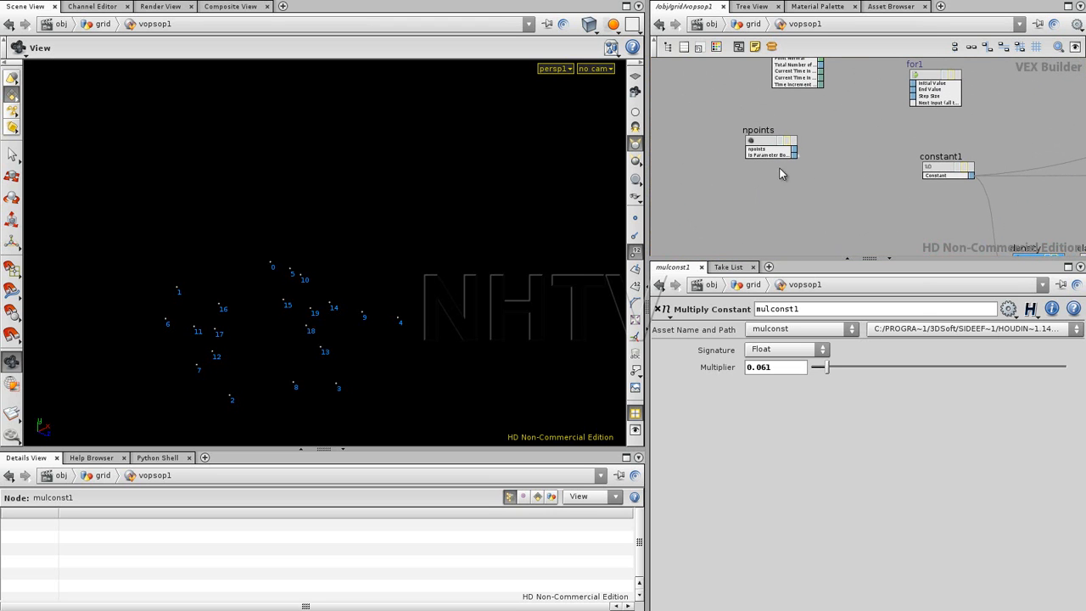
- Add a Constant node below npoints and rename it as gravity
{"action": "key", "text": "Tab"}
{"action": "type", "text": "con"}
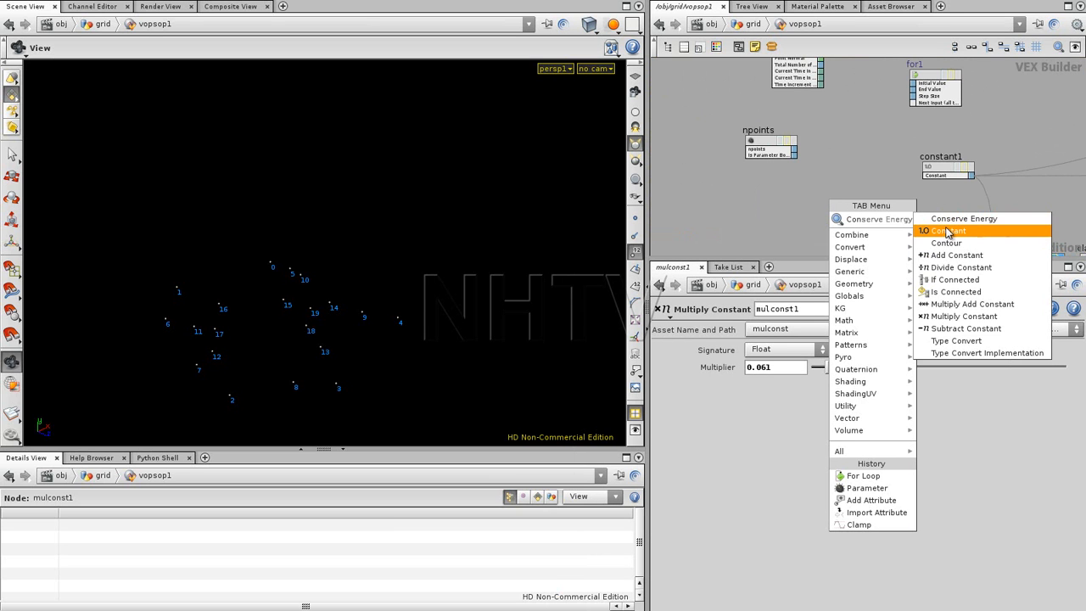
{"action": "left_click", "coordinate": [947, 236]}
{"action": "left_click", "coordinate": [783, 196]}
{"action": "left_click", "coordinate": [784, 182]}
{"action": "left_click_drag", "start_coordinate": [802, 181], "coordinate": [749, 181]}
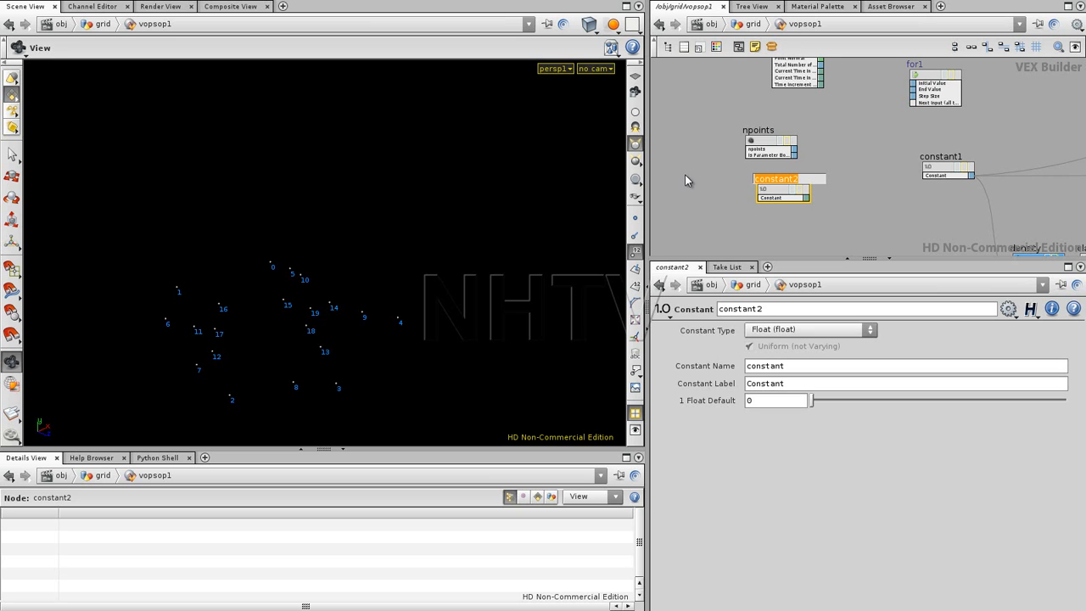
{"action": "type", "text": "gravity"}
{"action": "key", "text": "Return"}
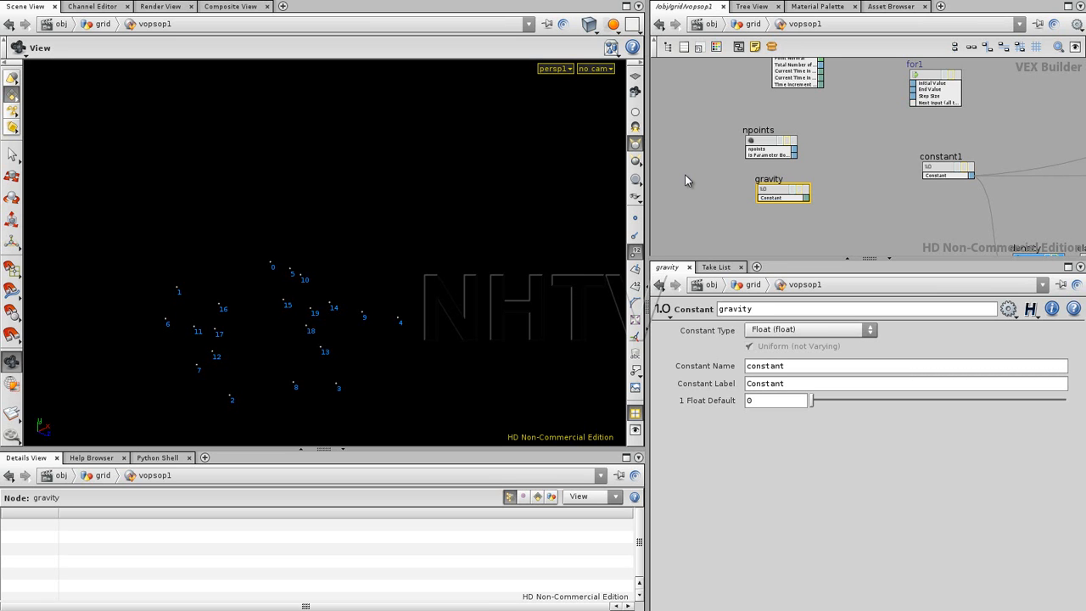
- Copy the `opname(".")` expression from the npoints node's name into the gravity node's constant name and constant label
{"action": "left_click_drag", "start_coordinate": [757, 309], "coordinate": [674, 319]}
{"action": "left_click", "coordinate": [774, 149]}
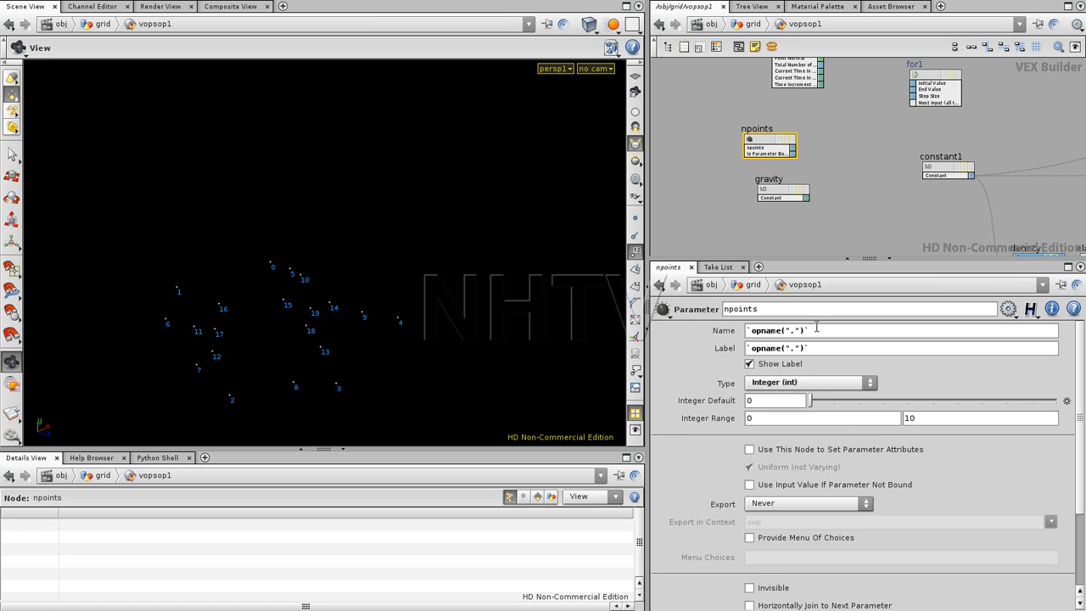
{"action": "left_click_drag", "start_coordinate": [811, 331], "coordinate": [703, 337]}
{"action": "key", "text": "ctrl+c"}
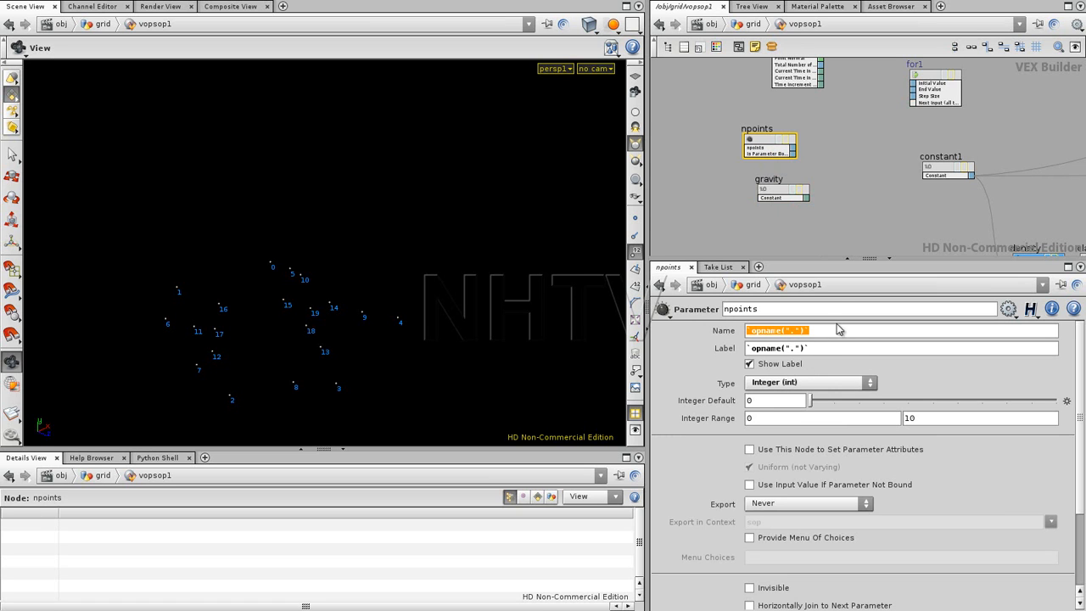
{"action": "left_click", "coordinate": [776, 192]}
{"action": "left_click_drag", "start_coordinate": [787, 366], "coordinate": [704, 387]}
{"action": "key", "text": "ctrl+v"}
{"action": "key", "text": "ctrl+v"}
{"action": "key", "text": "Return"}
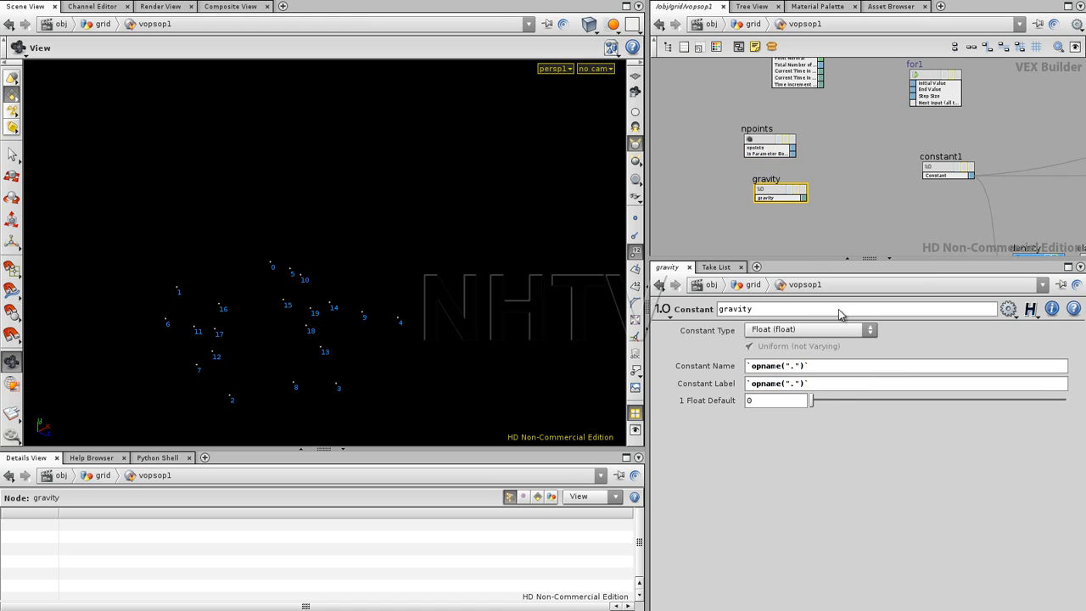
- Save the gravity constant's current parameter settings as permanent defaults and dismiss the confirmation
{"action": "scroll", "coordinate": [848, 227], "scroll_direction": "up", "scroll_amount": 5}
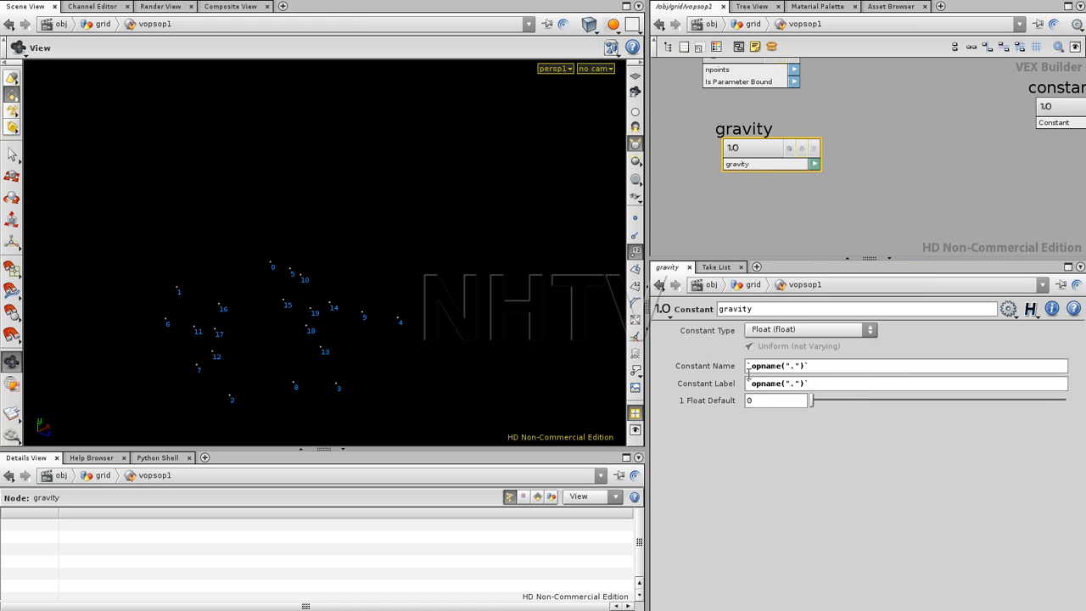
{"action": "left_click", "coordinate": [1008, 309]}
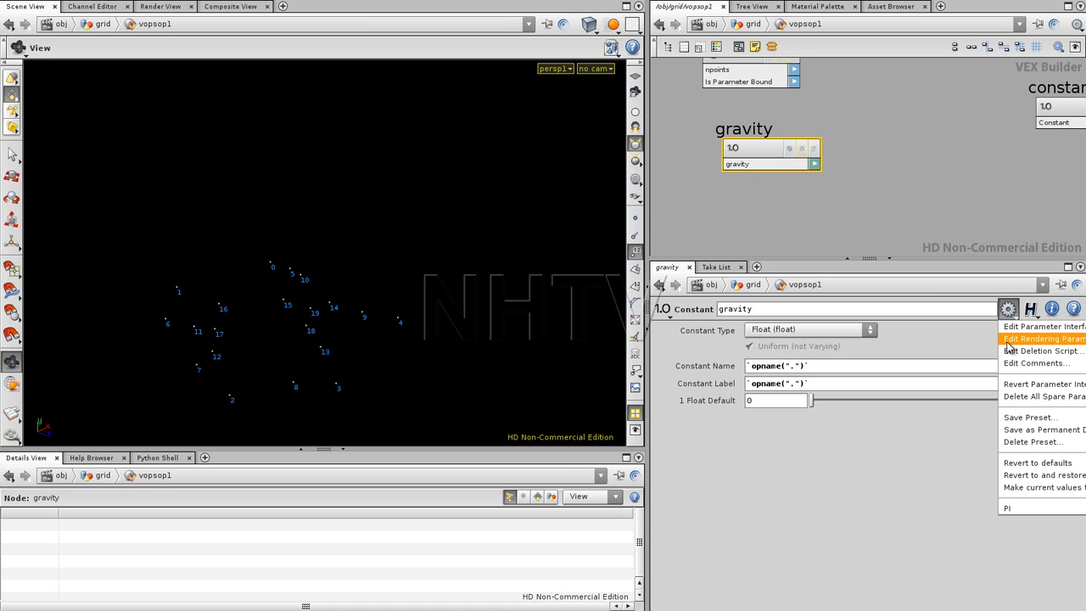
{"action": "left_click", "coordinate": [1041, 434]}
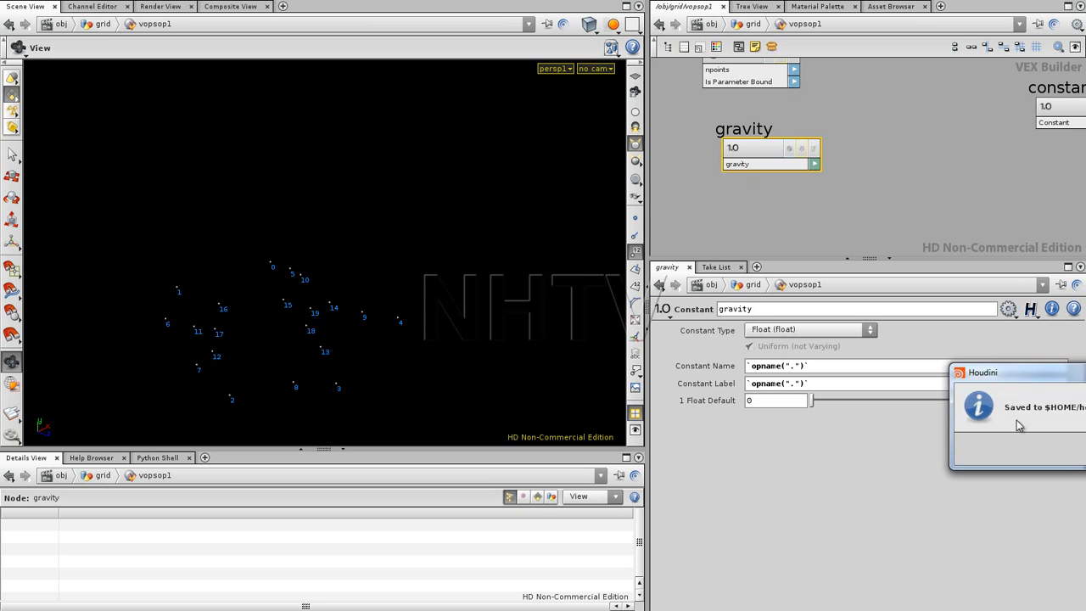
{"action": "left_click", "coordinate": [1075, 446]}
- Align the gravity node under npoints and move both nodes together closer to for1
{"action": "middle_click_drag", "start_coordinate": [912, 165], "coordinate": [932, 227]}
{"action": "left_click_drag", "start_coordinate": [800, 211], "coordinate": [767, 193]}
{"action": "middle_click_drag", "start_coordinate": [906, 132], "coordinate": [867, 188]}
{"action": "scroll", "coordinate": [878, 242], "scroll_direction": "down", "scroll_amount": 5}
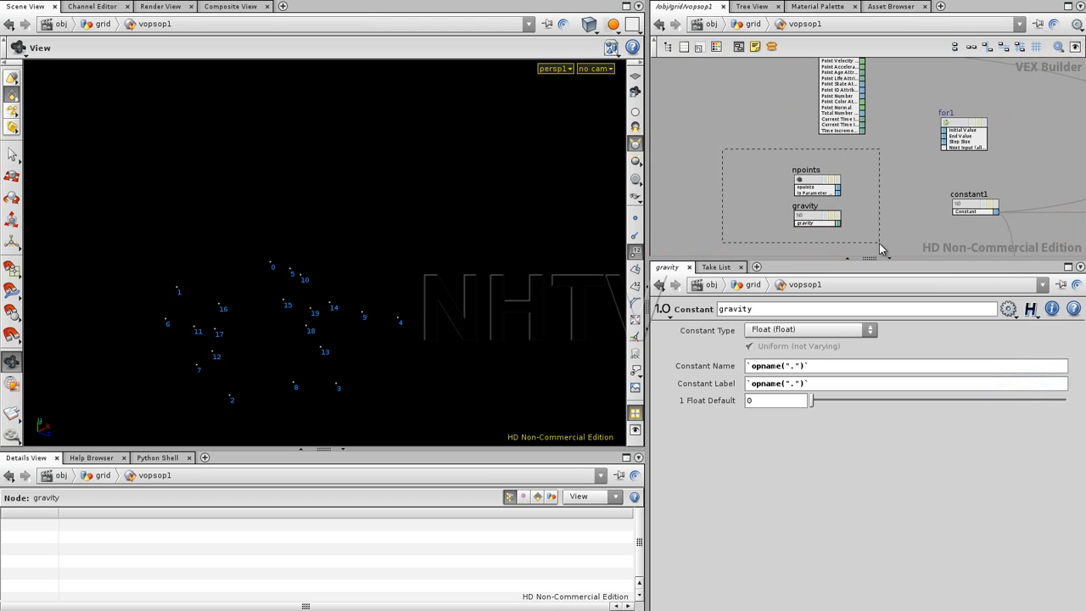
{"action": "left_click_drag", "start_coordinate": [878, 241], "coordinate": [878, 242]}
{"action": "left_click_drag", "start_coordinate": [870, 174], "coordinate": [875, 177]}
{"action": "scroll", "coordinate": [881, 181], "scroll_direction": "up", "scroll_amount": 5}
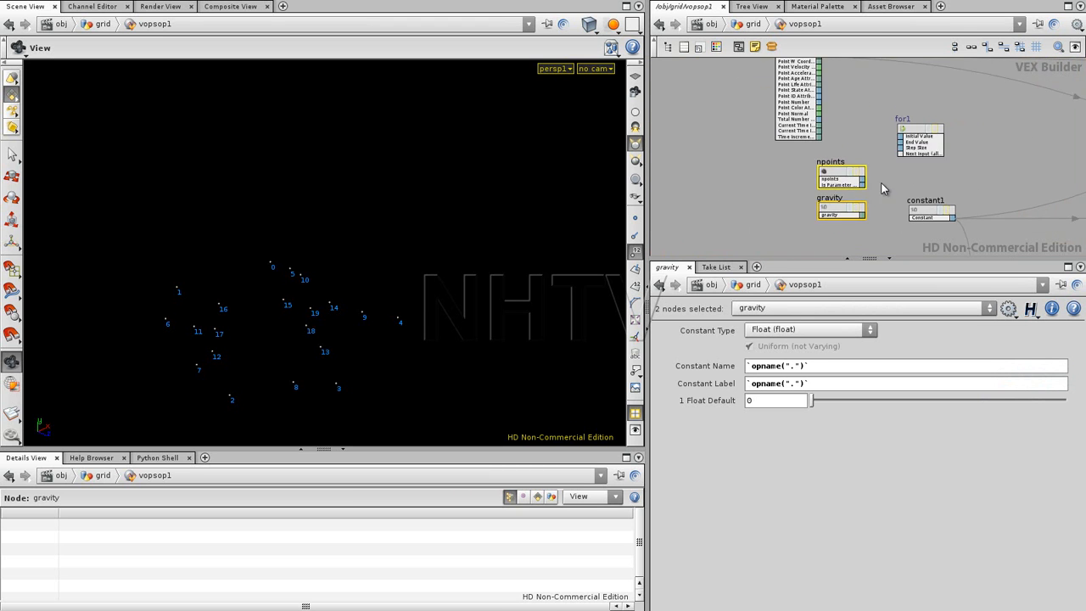
- Select for1 to review its integer loop values and connect the npoints output to its End Value input
{"action": "middle_click_drag", "start_coordinate": [852, 150], "coordinate": [768, 115]}
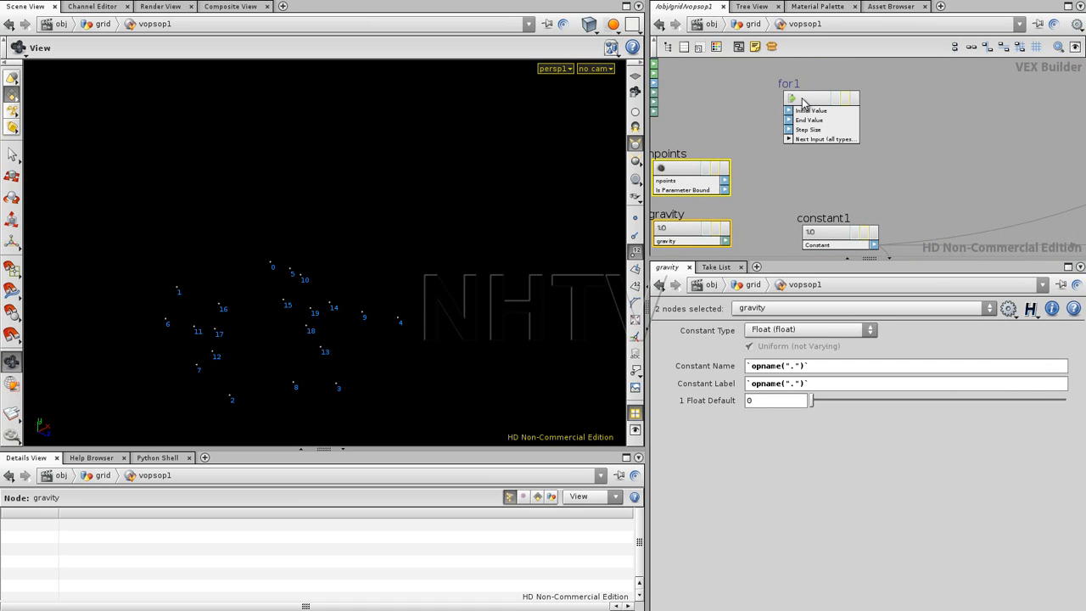
{"action": "left_click", "coordinate": [793, 100]}
{"action": "left_click", "coordinate": [770, 381]}
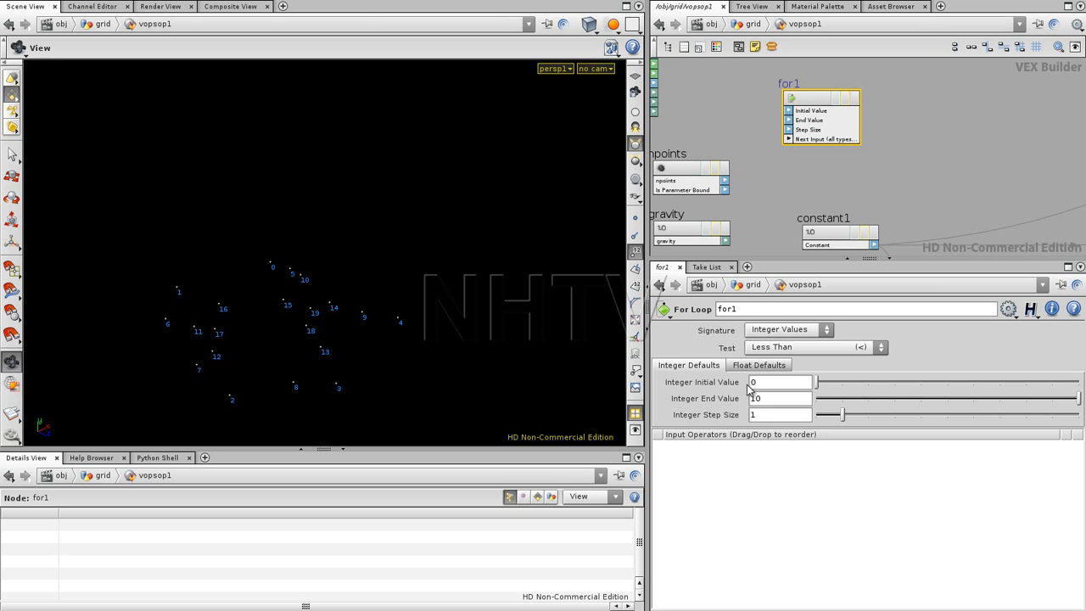
{"action": "middle_click_drag", "start_coordinate": [781, 184], "coordinate": [872, 207]}
{"action": "scroll", "coordinate": [872, 213], "scroll_direction": "up", "scroll_amount": 4}
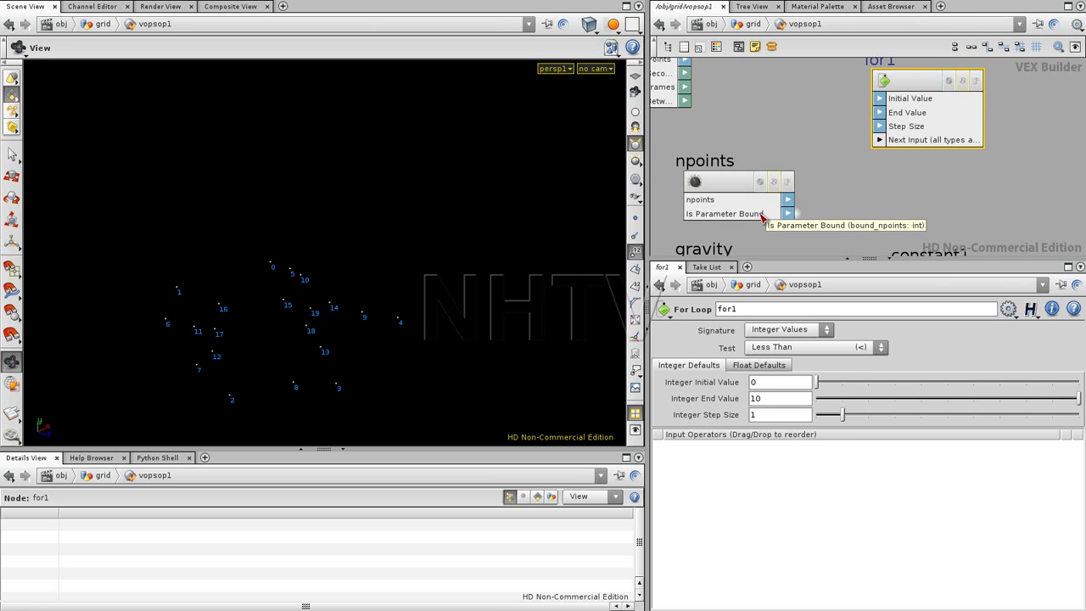
{"action": "left_click", "coordinate": [789, 199]}
{"action": "left_click", "coordinate": [880, 111]}
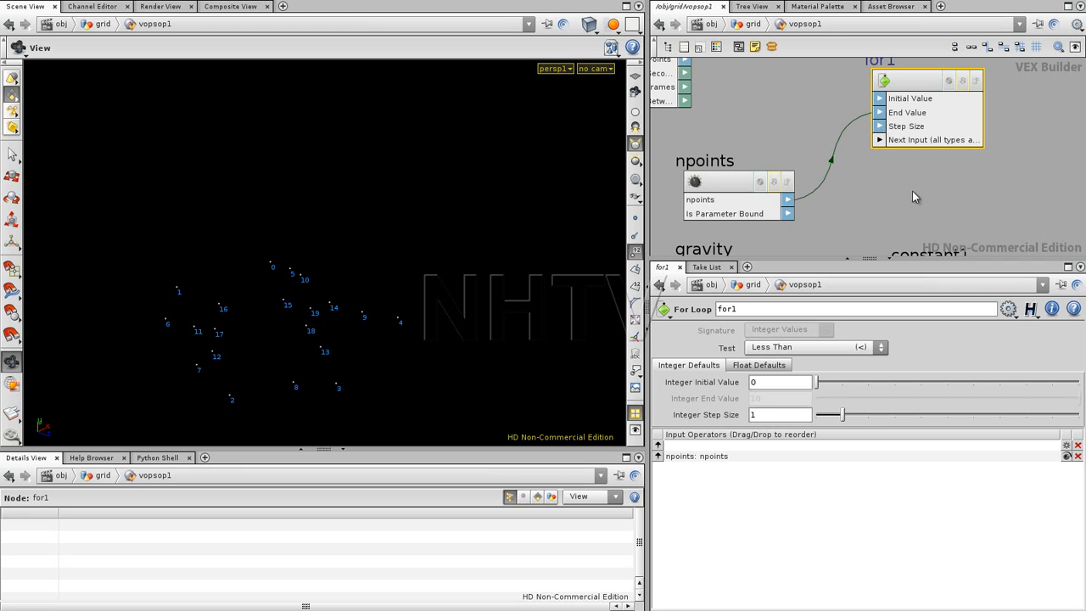
- Connect the gravity constant's output to the next free input of for1
{"action": "scroll", "coordinate": [848, 161], "scroll_direction": "down", "scroll_amount": 3}
{"action": "left_click", "coordinate": [739, 189]}
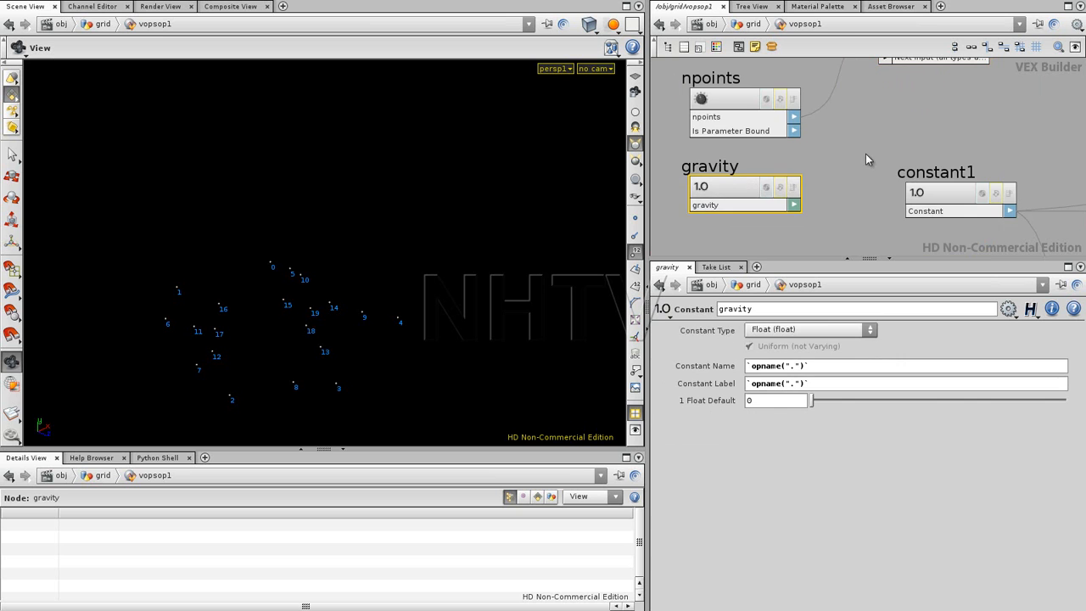
{"action": "scroll", "coordinate": [865, 175], "scroll_direction": "down", "scroll_amount": 2}
{"action": "scroll", "coordinate": [814, 192], "scroll_direction": "down", "scroll_amount": 5}
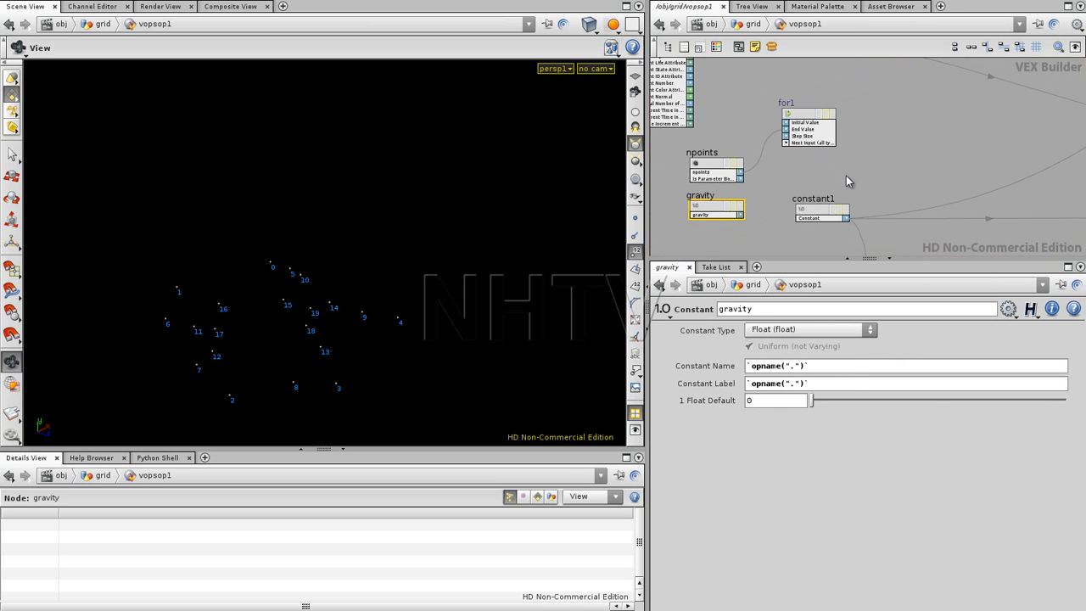
{"action": "middle_click_drag", "start_coordinate": [850, 172], "coordinate": [829, 173]}
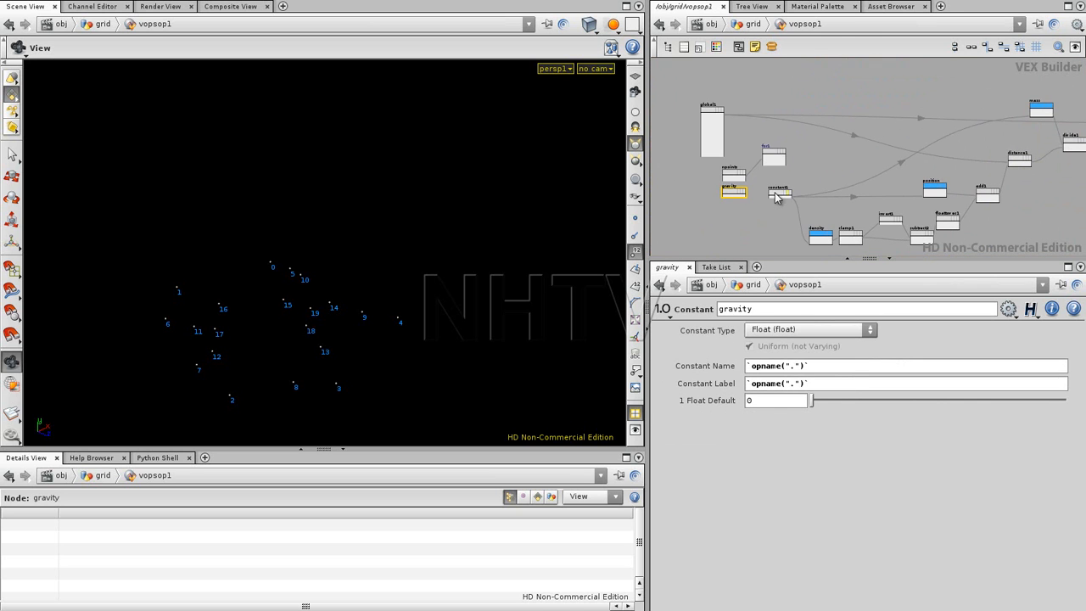
{"action": "middle_click_drag", "start_coordinate": [925, 174], "coordinate": [863, 171]}
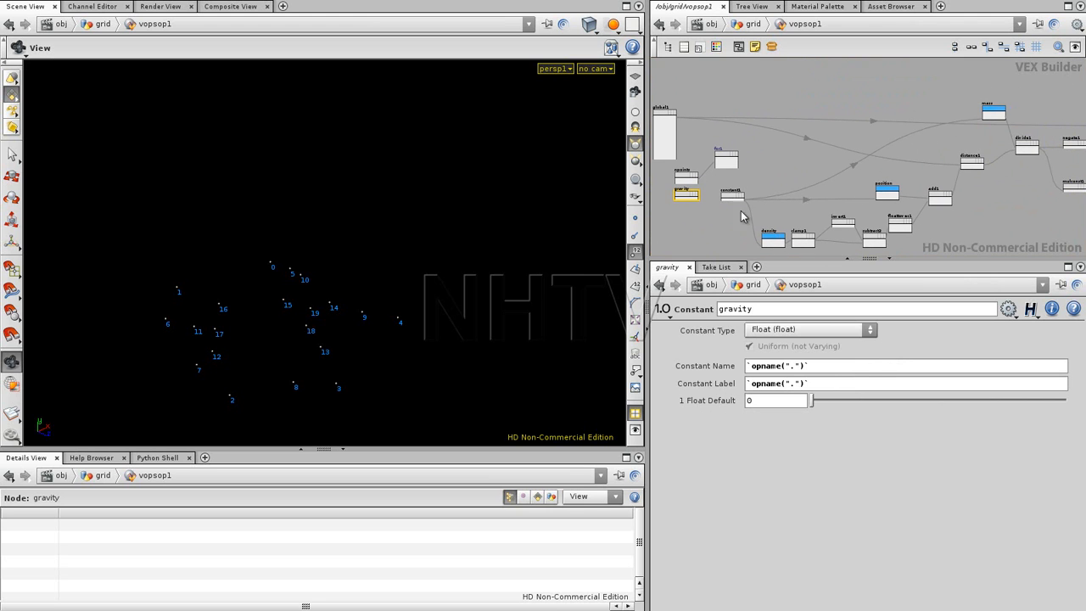
{"action": "middle_click_drag", "start_coordinate": [1021, 146], "coordinate": [996, 173]}
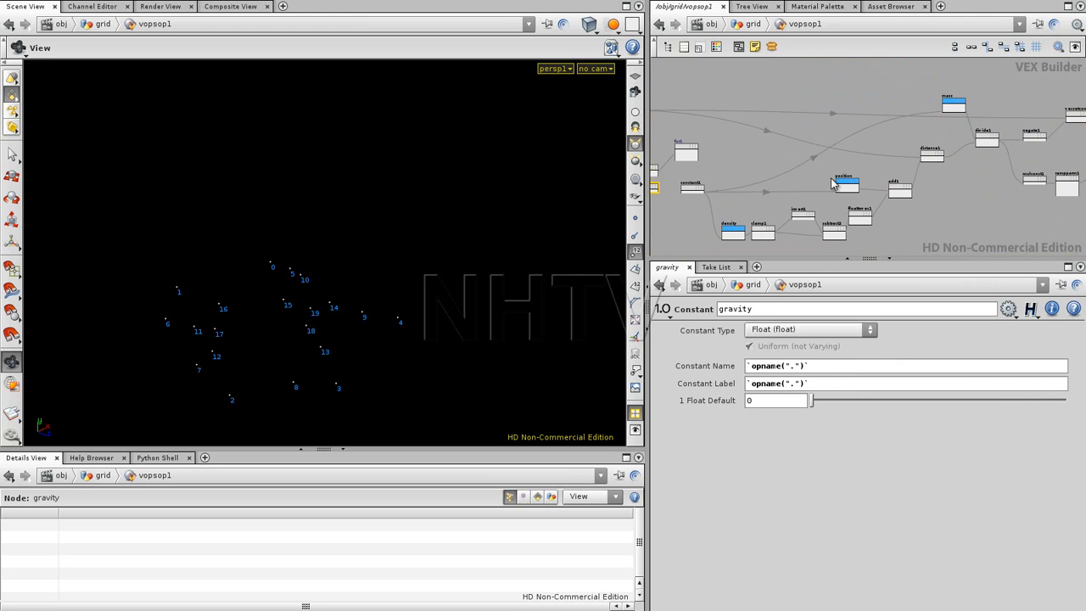
{"action": "scroll", "coordinate": [882, 192], "scroll_direction": "up", "scroll_amount": 5}
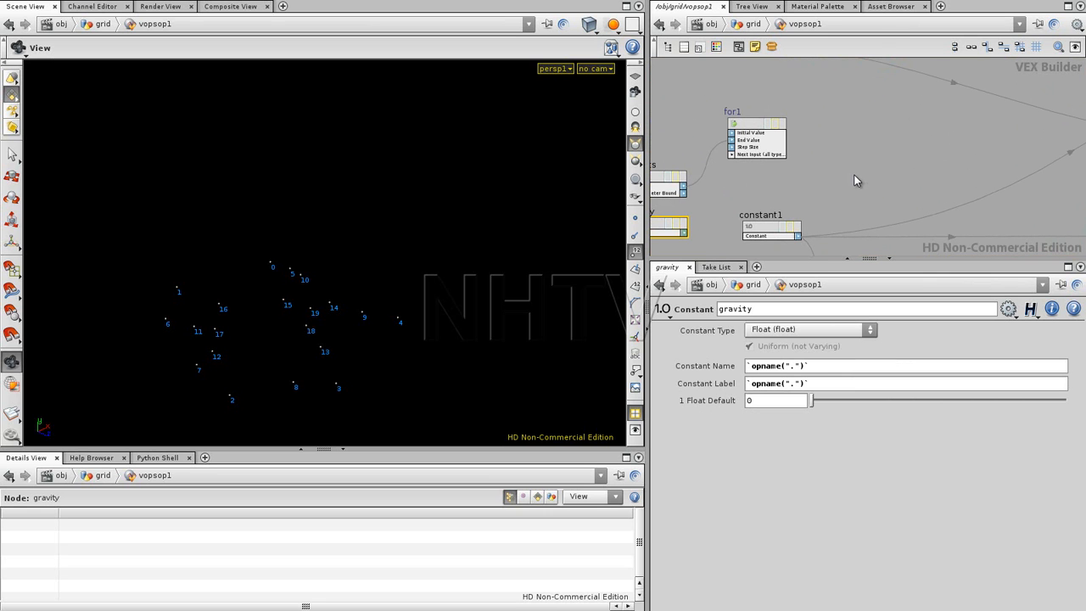
{"action": "middle_click_drag", "start_coordinate": [825, 186], "coordinate": [929, 151]}
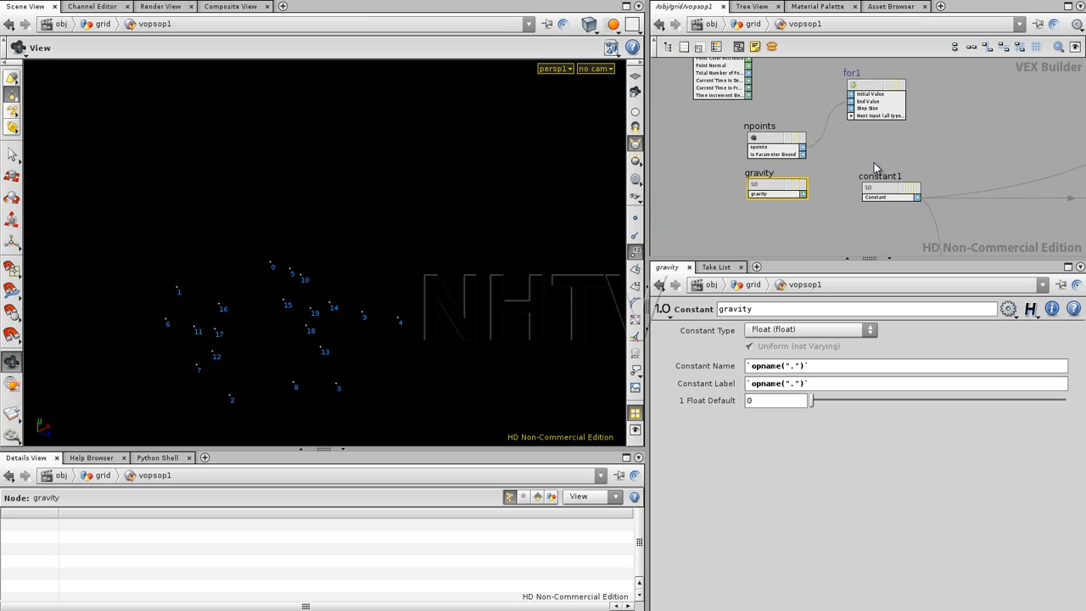
{"action": "scroll", "coordinate": [808, 187], "scroll_direction": "up", "scroll_amount": 3}
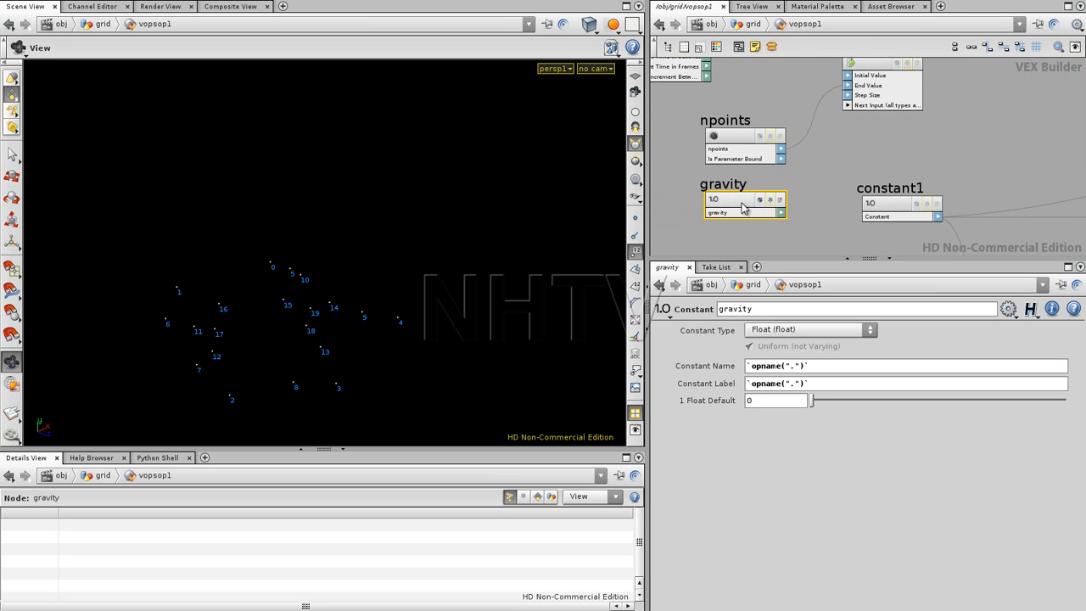
{"action": "mouse_move", "coordinate": [780, 212]}
{"action": "left_mouse_down"}
{"action": "mouse_move", "coordinate": [850, 137]}
{"action": "mouse_move", "coordinate": [857, 112]}
{"action": "left_mouse_up"}
- Select the node chain from constant1 through divide1, including mass, position, density and distance1, and cut it from the network
{"action": "middle_click_drag", "start_coordinate": [916, 150], "coordinate": [888, 145]}
{"action": "scroll", "coordinate": [899, 148], "scroll_direction": "down", "scroll_amount": 2}
{"action": "scroll", "coordinate": [908, 151], "scroll_direction": "down", "scroll_amount": 6}
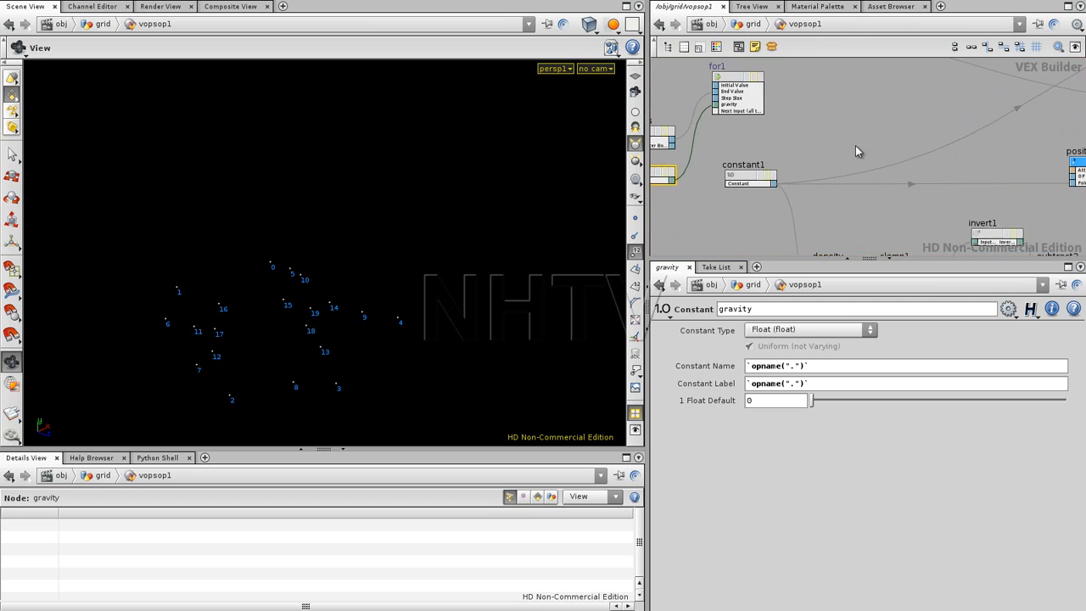
{"action": "middle_click_drag", "start_coordinate": [859, 146], "coordinate": [805, 150]}
{"action": "left_click_drag", "start_coordinate": [738, 242], "coordinate": [988, 168]}
{"action": "middle_click_drag", "start_coordinate": [988, 168], "coordinate": [914, 199]}
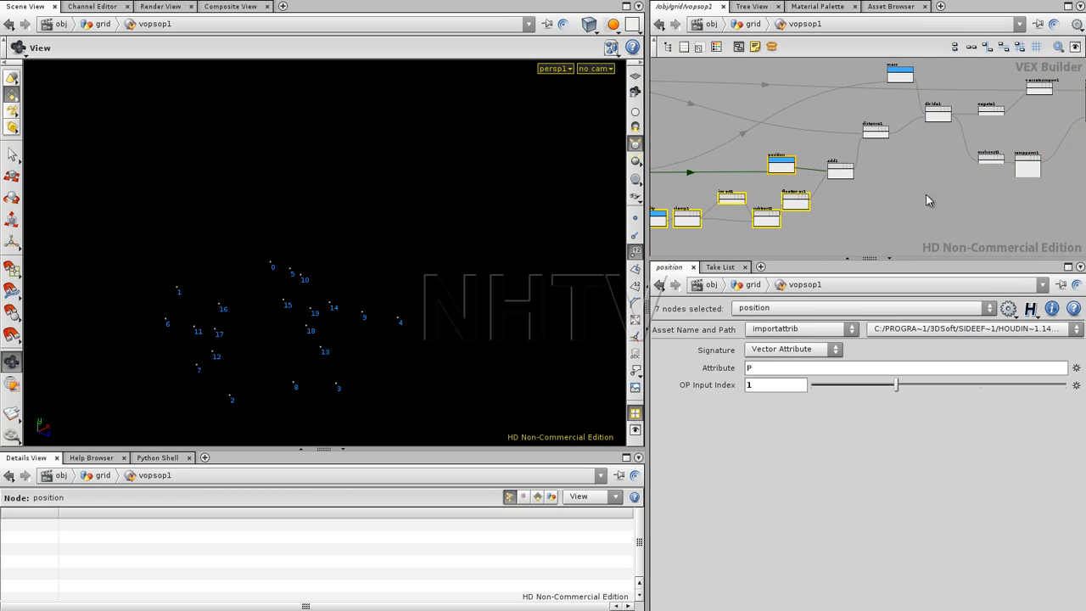
{"action": "left_click_drag", "start_coordinate": [866, 147], "coordinate": [850, 111], "text": "shift"}
{"action": "middle_click_drag", "start_coordinate": [899, 174], "coordinate": [971, 201]}
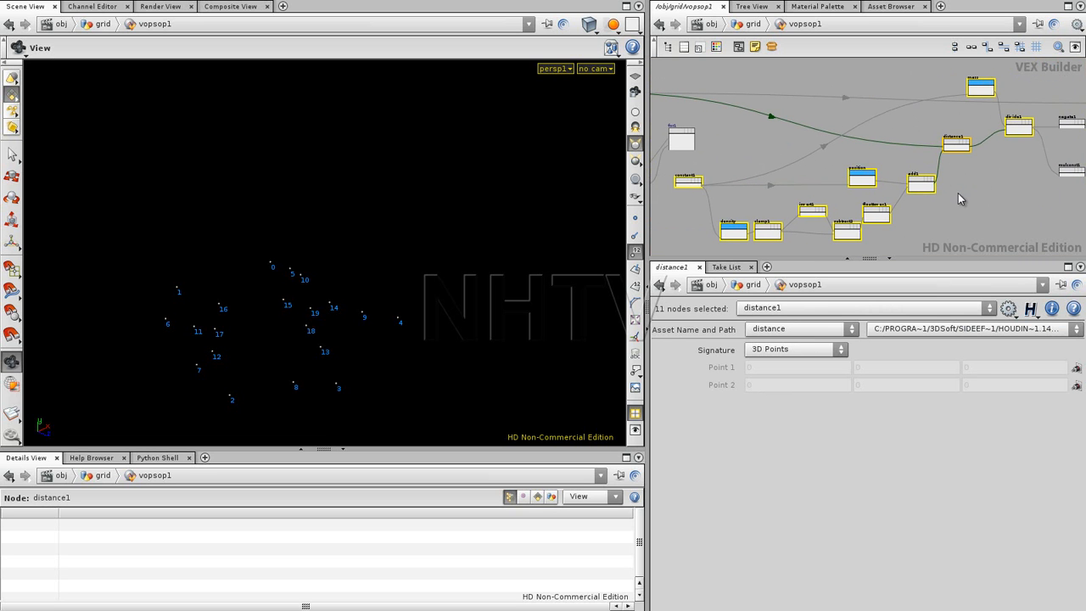
{"action": "key", "text": "Delete"}
{"action": "middle_click_drag", "start_coordinate": [807, 186], "coordinate": [856, 183]}
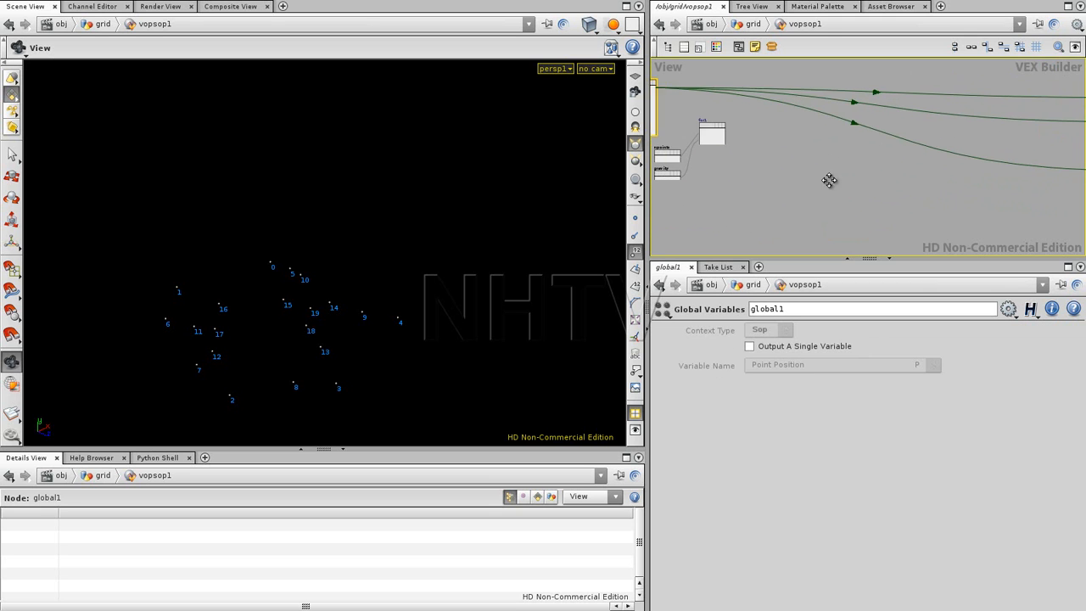
{"action": "middle_click_drag", "start_coordinate": [777, 176], "coordinate": [909, 191]}
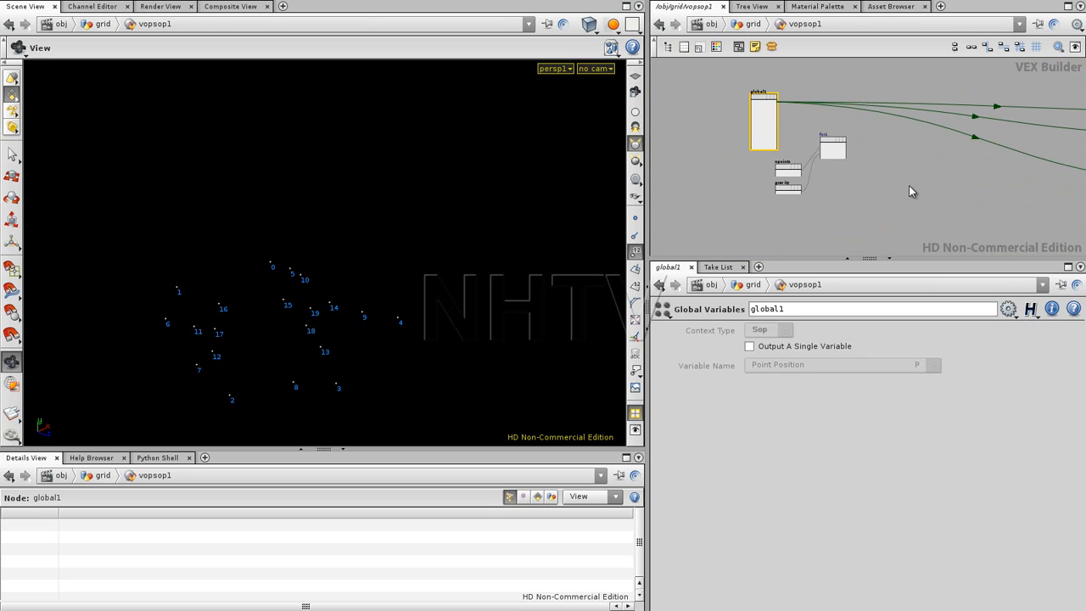
- Enter the for1 loop and paste the cut node chain inside it
{"action": "double_click", "coordinate": [829, 145]}
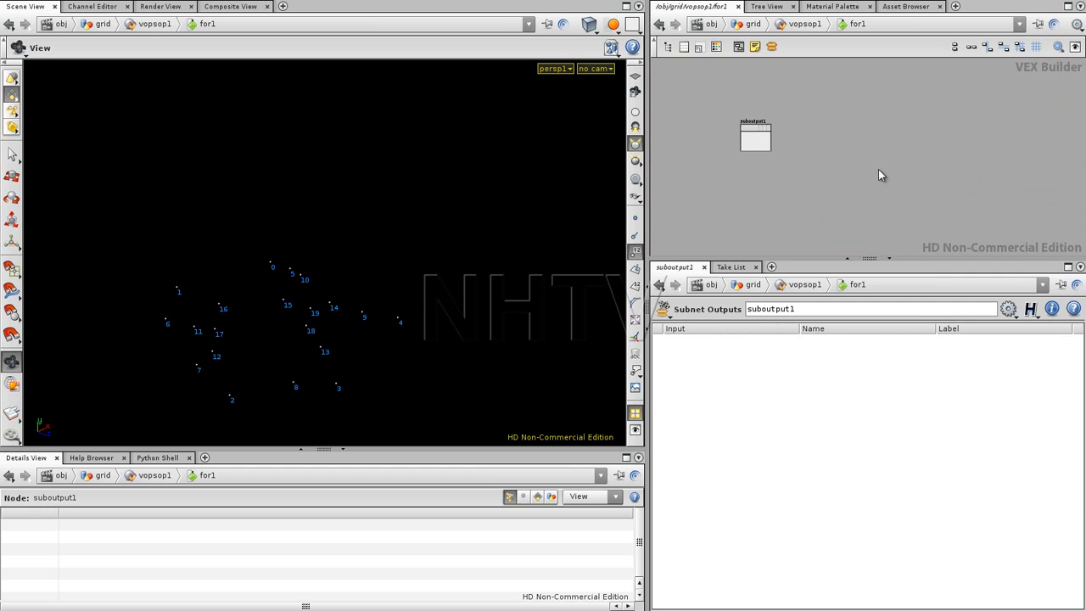
{"action": "key", "text": "ctrl+v"}
{"action": "middle_click_drag", "start_coordinate": [848, 153], "coordinate": [710, 126]}
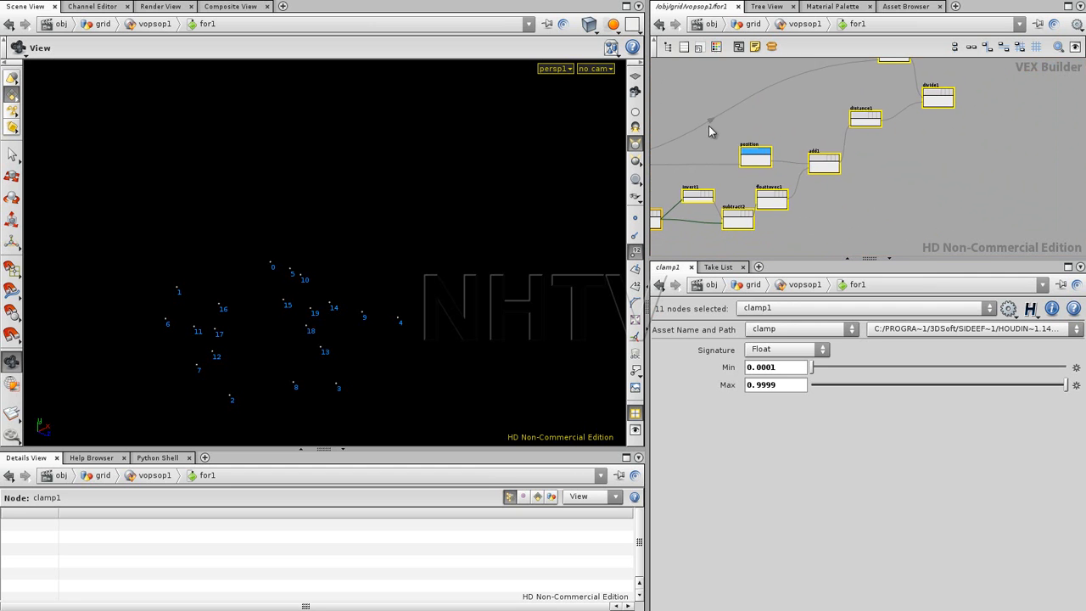
- Move the suboutput1 node past divide1 to the end of the pasted chain
{"action": "scroll", "coordinate": [780, 125], "scroll_direction": "up", "scroll_amount": 5}
{"action": "middle_click_drag", "start_coordinate": [813, 123], "coordinate": [1085, 153]}
{"action": "middle_click_drag", "start_coordinate": [876, 136], "coordinate": [1044, 139]}
{"action": "left_click_drag", "start_coordinate": [952, 119], "coordinate": [962, 114]}
{"action": "right_click_drag", "start_coordinate": [864, 150], "coordinate": [818, 151]}
{"action": "middle_click_drag", "start_coordinate": [884, 135], "coordinate": [774, 138]}
{"action": "left_click_drag", "start_coordinate": [797, 142], "coordinate": [1028, 140]}
- Examine constant1's integer settings and connections and the loop inputs offered by subinput1
{"action": "middle_click_drag", "start_coordinate": [849, 212], "coordinate": [896, 206]}
{"action": "right_click_drag", "start_coordinate": [787, 148], "coordinate": [832, 152]}
{"action": "middle_click_drag", "start_coordinate": [832, 152], "coordinate": [788, 79]}
{"action": "left_click", "coordinate": [743, 116]}
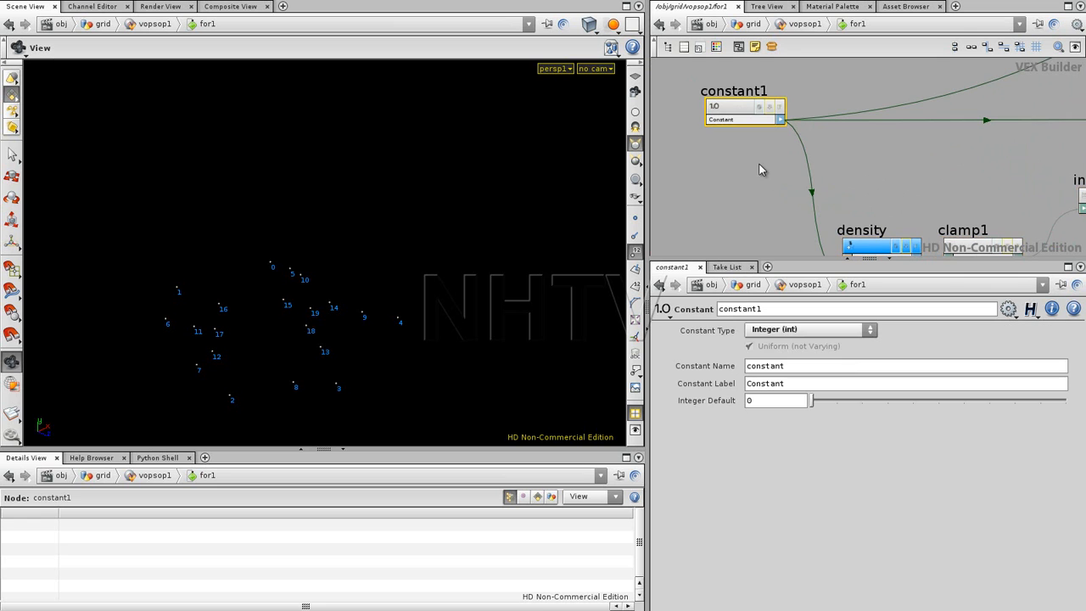
{"action": "scroll", "coordinate": [717, 160], "scroll_direction": "down", "scroll_amount": 3}
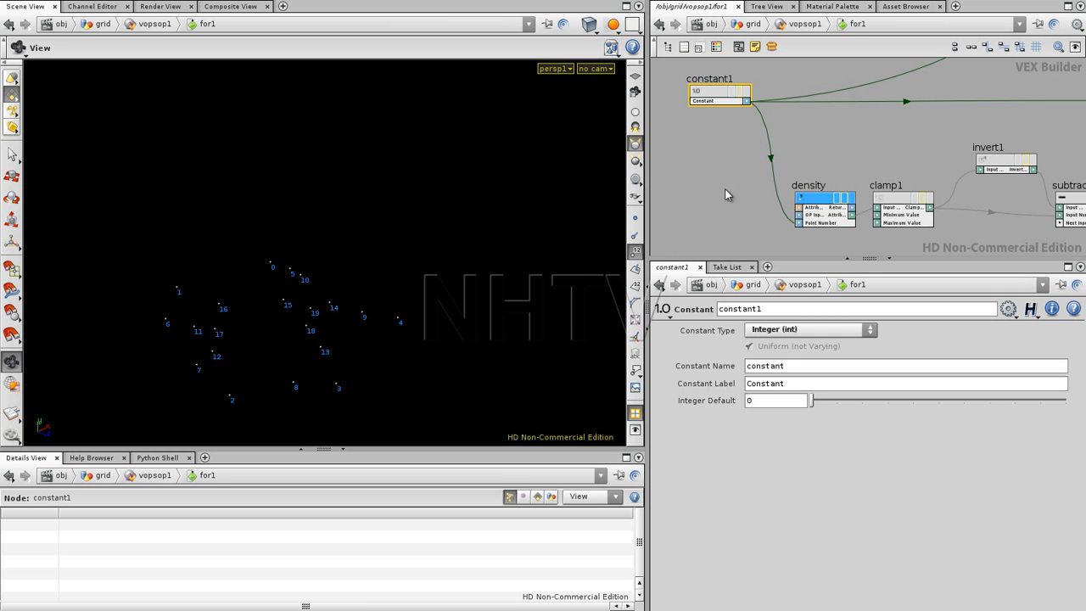
{"action": "middle_click_drag", "start_coordinate": [715, 180], "coordinate": [856, 201]}
{"action": "right_click_drag", "start_coordinate": [837, 200], "coordinate": [821, 199]}
{"action": "middle_click_drag", "start_coordinate": [776, 127], "coordinate": [812, 240]}
{"action": "right_click_drag", "start_coordinate": [831, 192], "coordinate": [902, 175]}
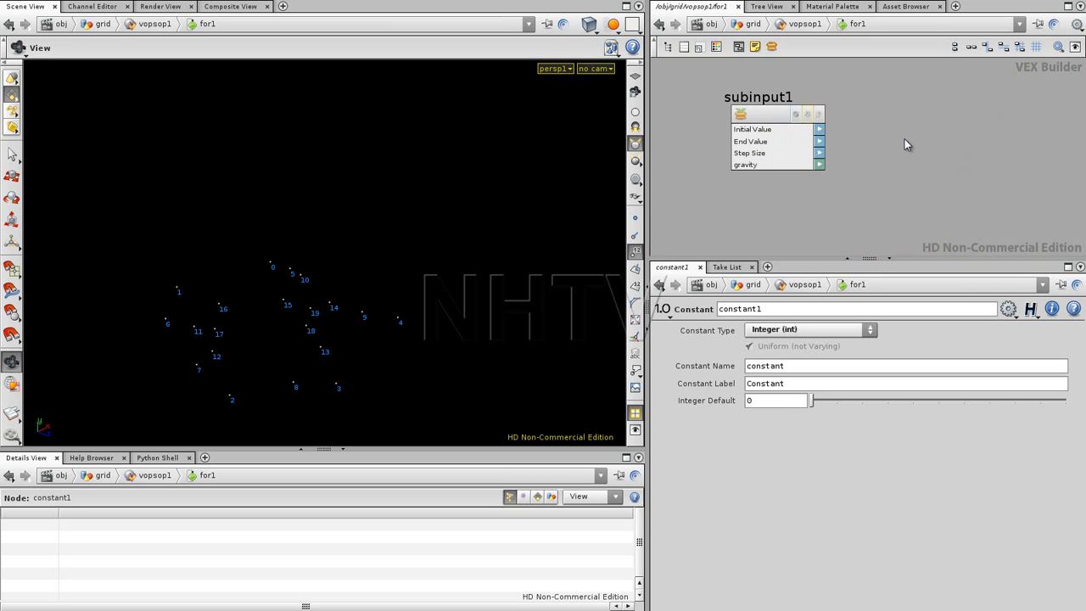
{"action": "middle_click_drag", "start_coordinate": [920, 160], "coordinate": [879, 162]}
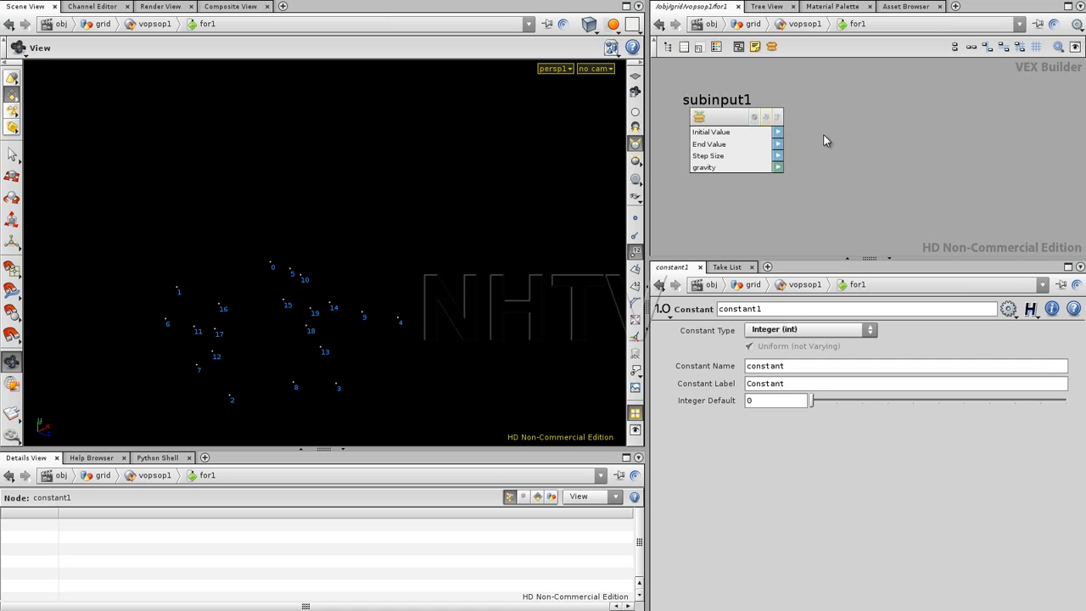
- Connect subinput1's Initial Value to the Point Number inputs of density, position and mass, replacing the constant1 connections
{"action": "middle_click_drag", "start_coordinate": [830, 143], "coordinate": [814, 110]}
{"action": "scroll", "coordinate": [841, 132], "scroll_direction": "down", "scroll_amount": 6}
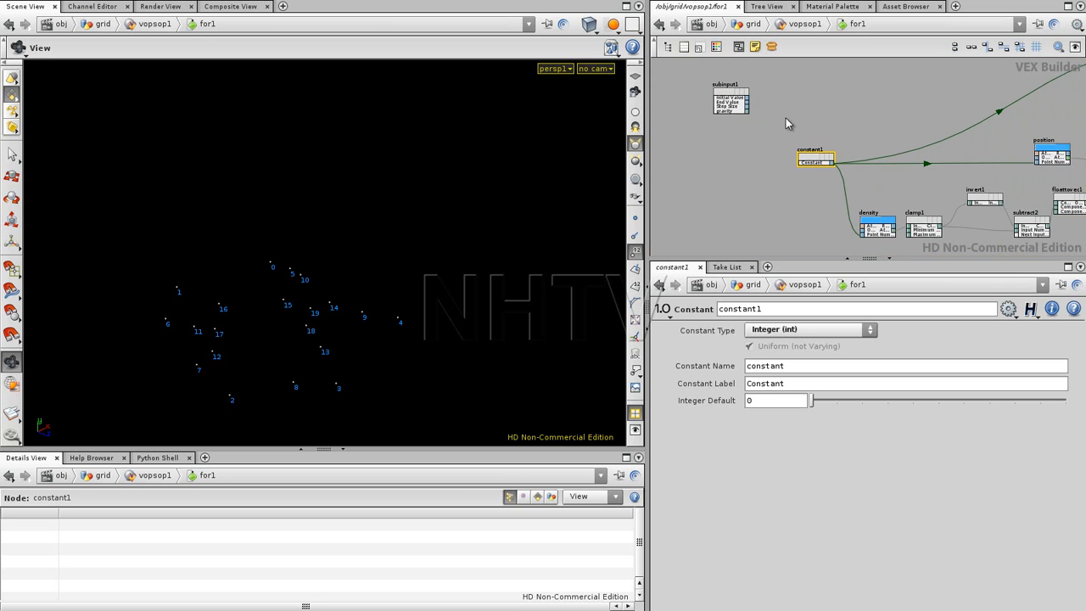
{"action": "left_click_drag", "start_coordinate": [749, 101], "coordinate": [861, 232]}
{"action": "middle_click_drag", "start_coordinate": [786, 103], "coordinate": [761, 125]}
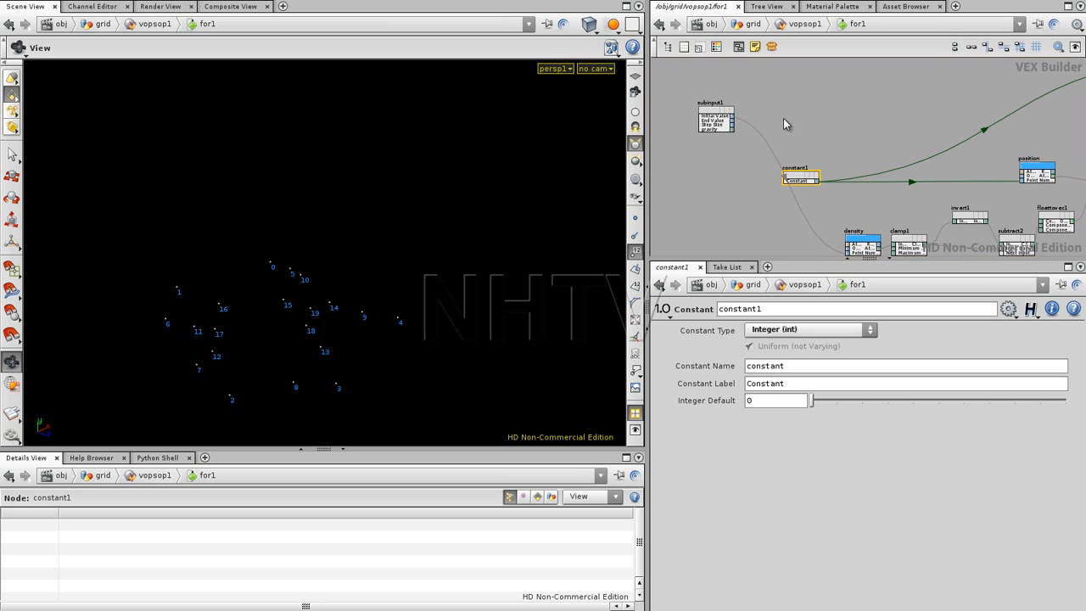
{"action": "left_click_drag", "start_coordinate": [1020, 181], "coordinate": [738, 123]}
{"action": "middle_click_drag", "start_coordinate": [898, 108], "coordinate": [777, 141]}
{"action": "scroll", "coordinate": [1001, 127], "scroll_direction": "up", "scroll_amount": 2}
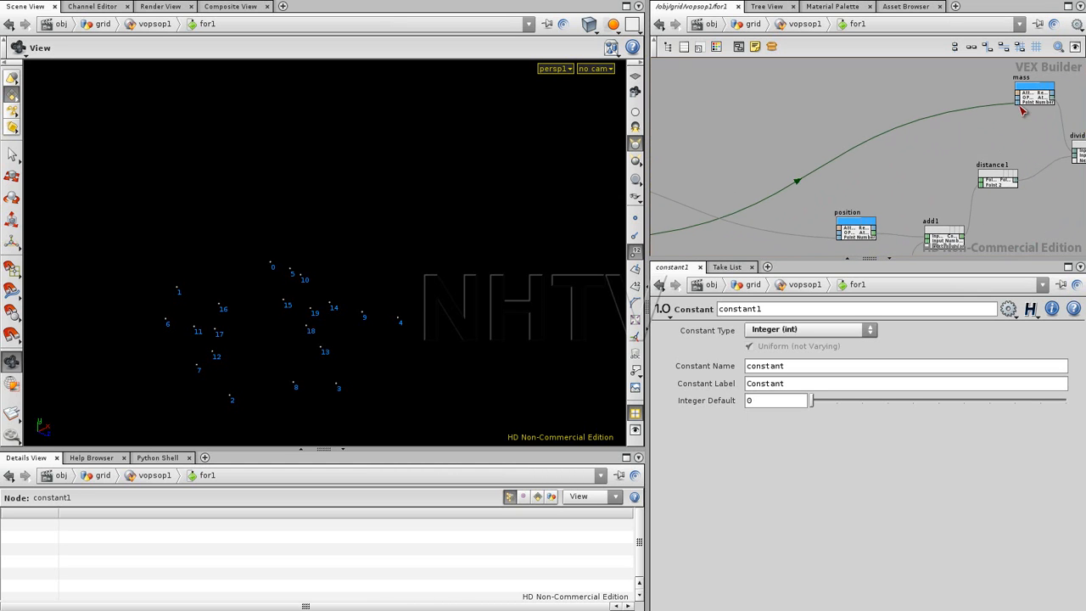
{"action": "middle_click_drag", "start_coordinate": [727, 140], "coordinate": [963, 124]}
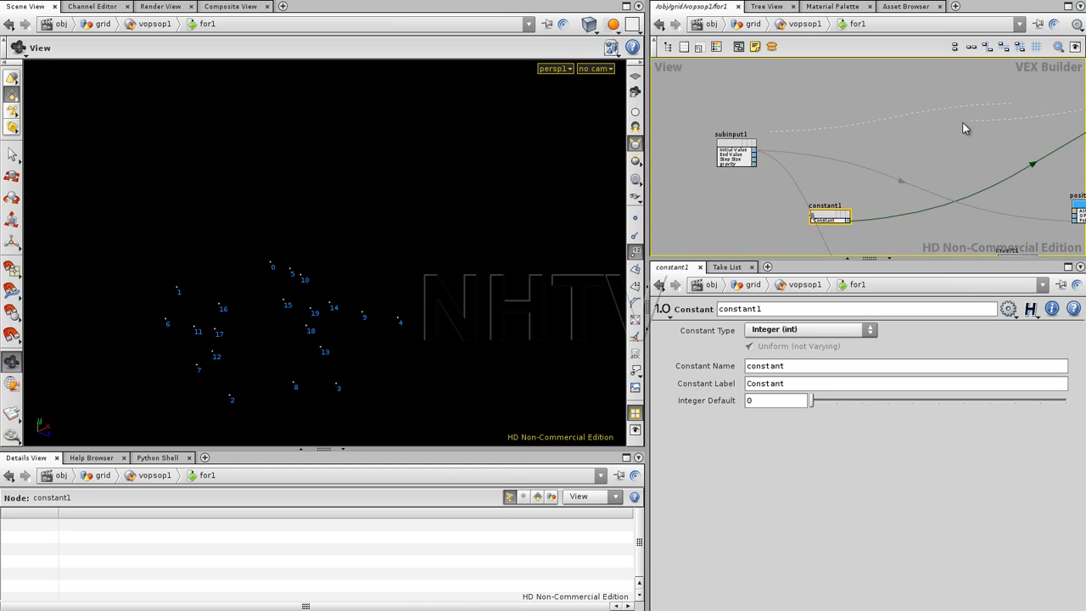
{"action": "left_click", "coordinate": [755, 150]}
{"action": "middle_click_drag", "start_coordinate": [892, 189], "coordinate": [856, 148]}
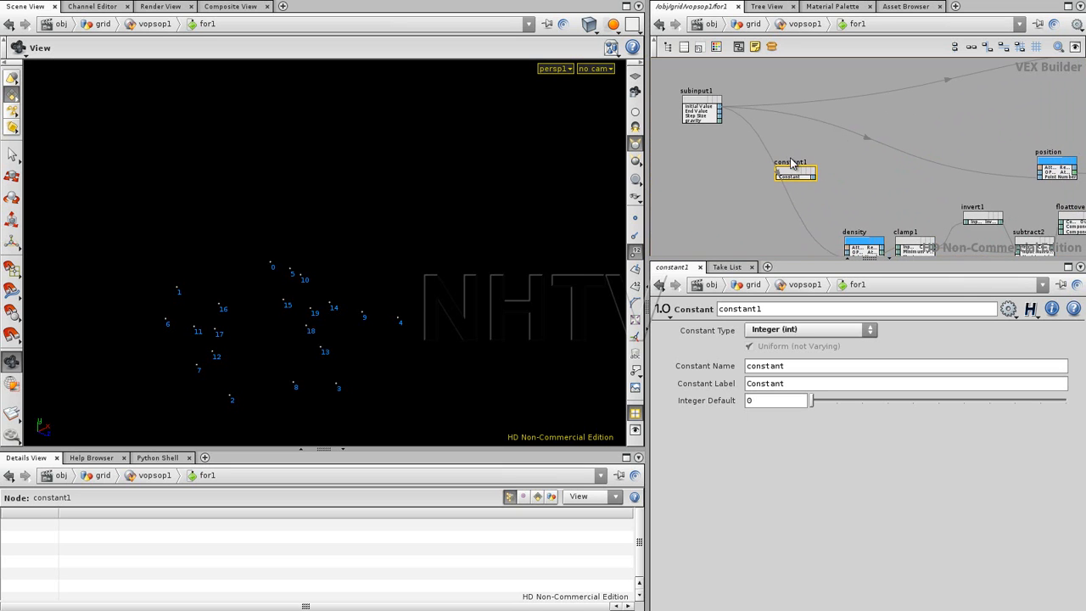
- Delete the disconnected constant1 node from the for1 loop
{"action": "key", "text": "Delete"}
{"action": "scroll", "coordinate": [858, 169], "scroll_direction": "down", "scroll_amount": 3}
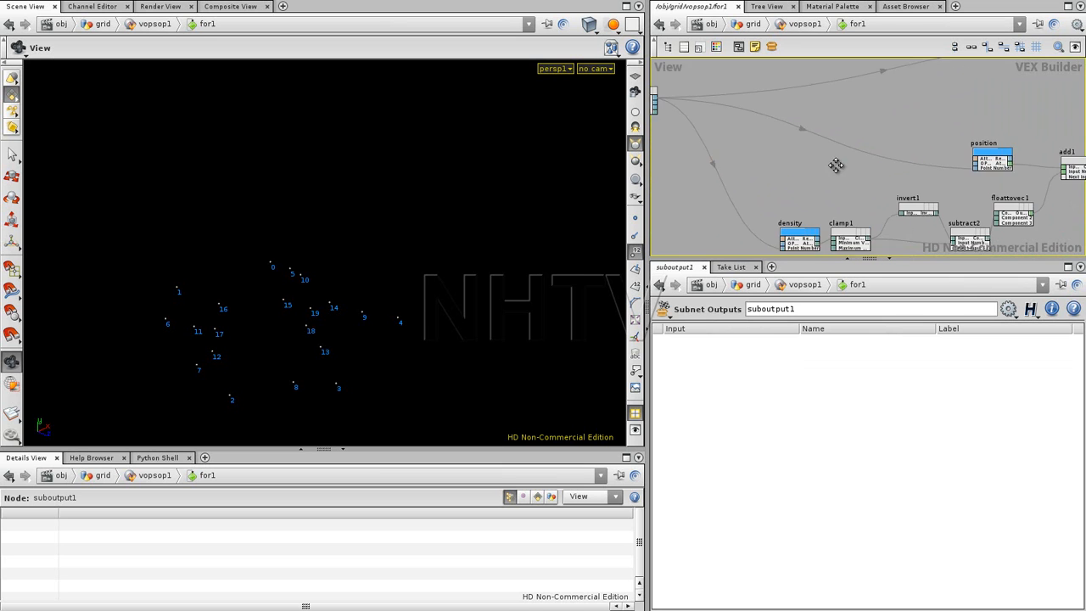
{"action": "scroll", "coordinate": [1022, 194], "scroll_direction": "up", "scroll_amount": 5}
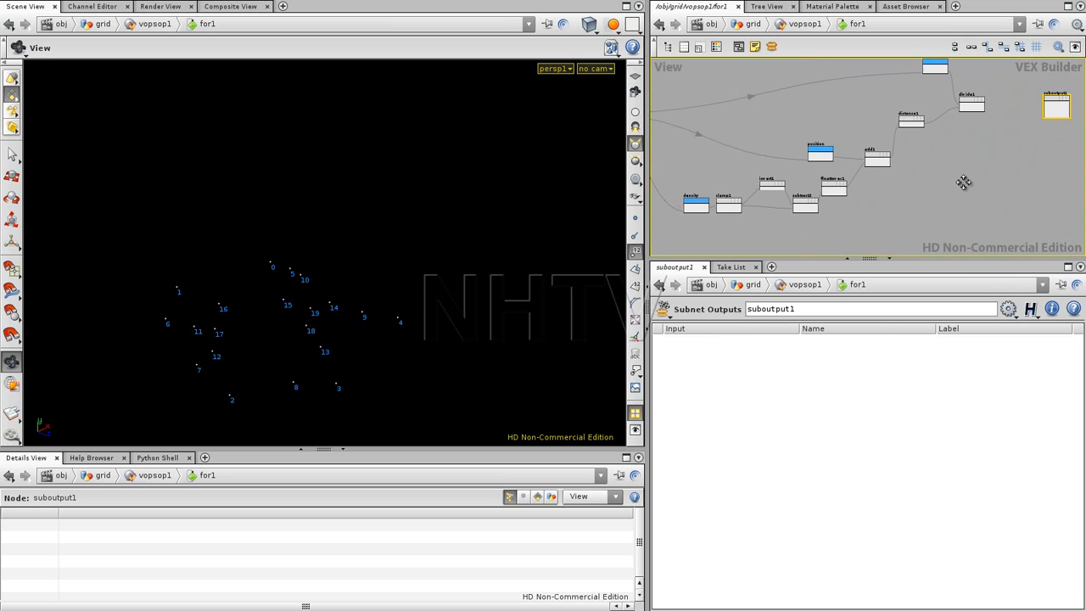
- Return to the vopsop1 network and connect global1's Point Position output to the next free input of for1
{"action": "middle_click_drag", "start_coordinate": [981, 139], "coordinate": [902, 222]}
{"action": "middle_click_drag", "start_coordinate": [728, 185], "coordinate": [774, 140]}
{"action": "scroll", "coordinate": [767, 144], "scroll_direction": "up", "scroll_amount": 2}
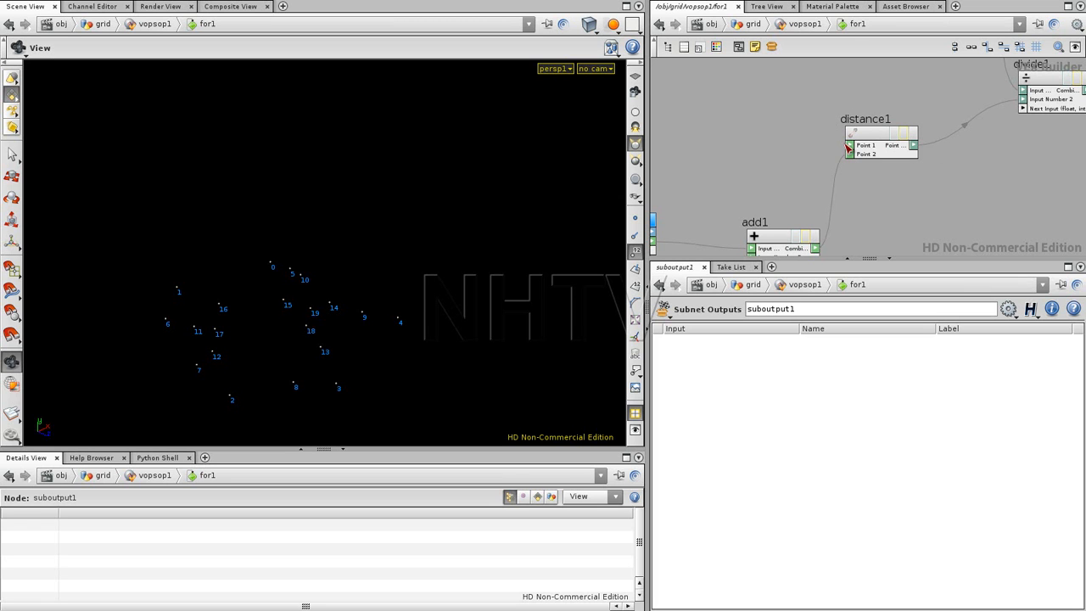
{"action": "middle_click_drag", "start_coordinate": [702, 157], "coordinate": [955, 201]}
{"action": "middle_click_drag", "start_coordinate": [851, 208], "coordinate": [811, 186]}
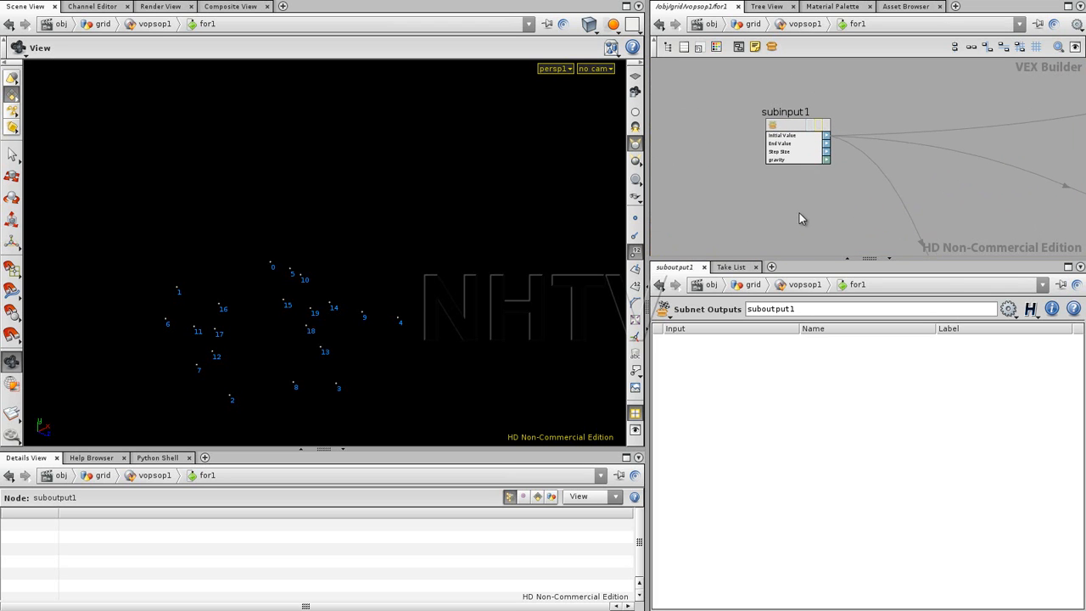
{"action": "key", "text": "u"}
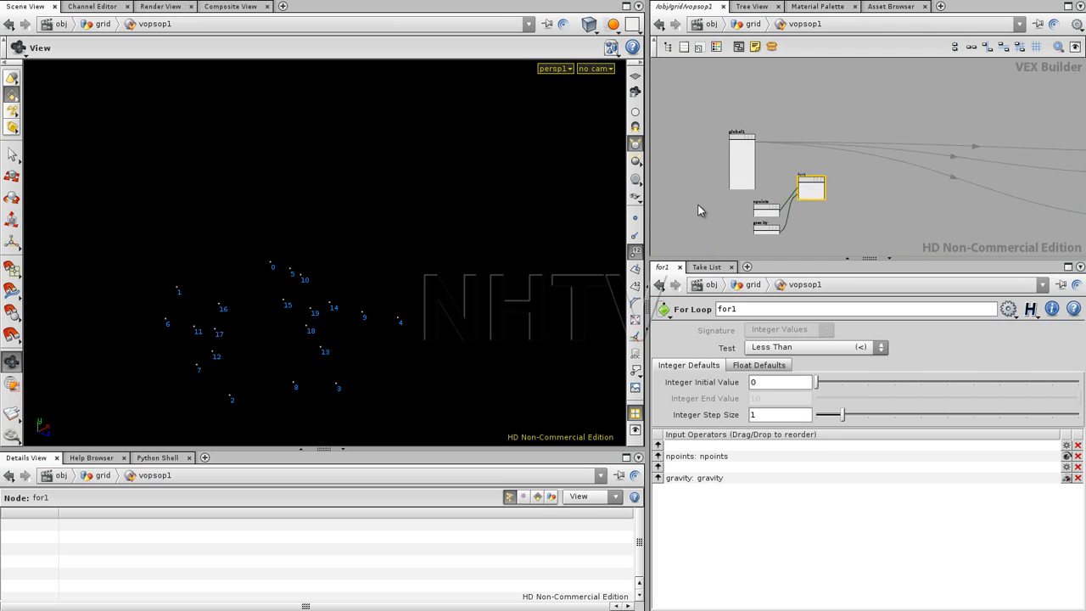
{"action": "scroll", "coordinate": [702, 203], "scroll_direction": "up", "scroll_amount": 4}
{"action": "middle_click_drag", "start_coordinate": [861, 123], "coordinate": [818, 120]}
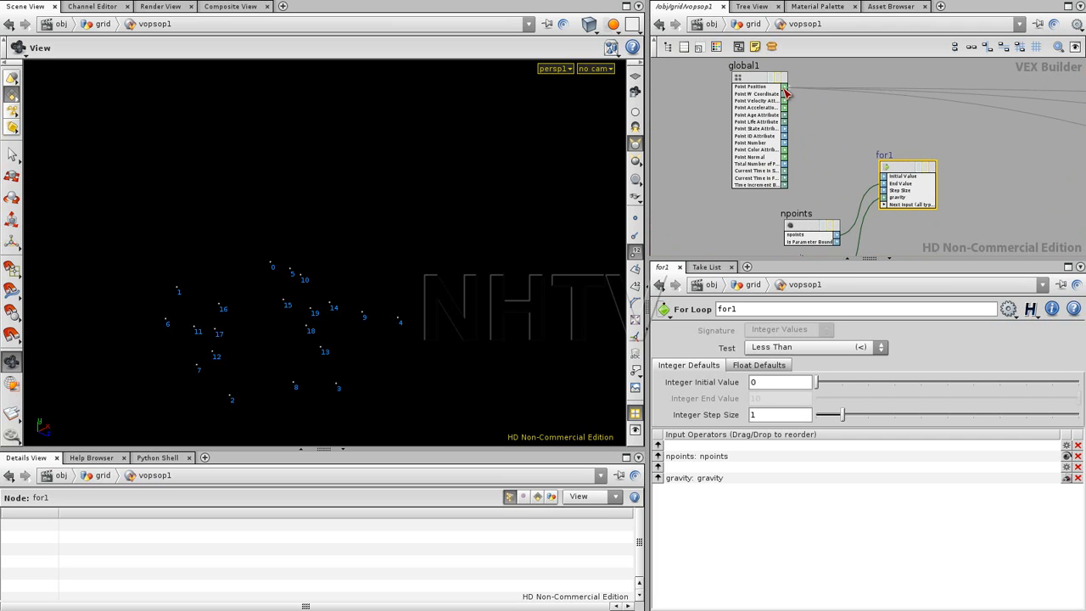
{"action": "left_click_drag", "start_coordinate": [859, 197], "coordinate": [884, 210]}
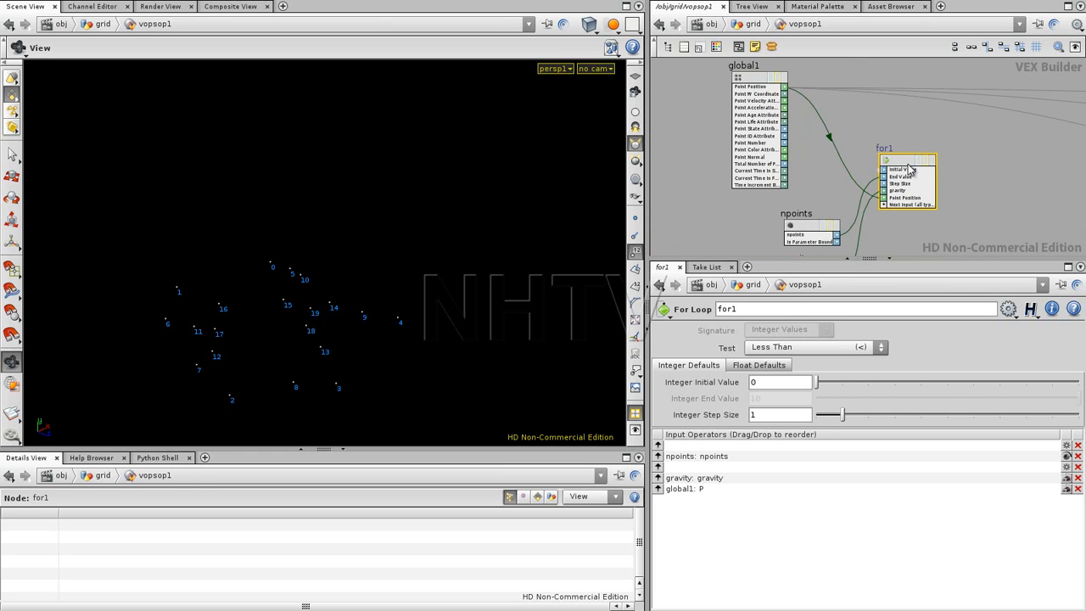
- Inside for1, connect subinput1's Point Position output to the Point 1 input of distance1
{"action": "double_click", "coordinate": [906, 168]}
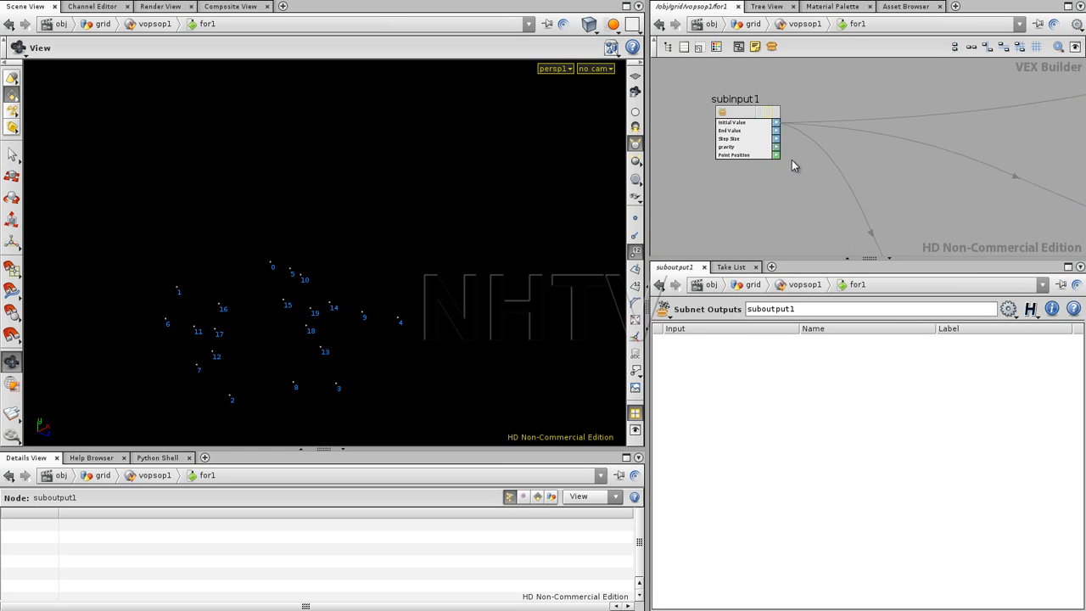
{"action": "scroll", "coordinate": [875, 151], "scroll_direction": "down", "scroll_amount": 5}
{"action": "scroll", "coordinate": [875, 144], "scroll_direction": "up", "scroll_amount": 4}
{"action": "middle_click_drag", "start_coordinate": [1052, 127], "coordinate": [832, 173]}
{"action": "left_click", "coordinate": [862, 141]}
{"action": "scroll", "coordinate": [833, 173], "scroll_direction": "down", "scroll_amount": 6}
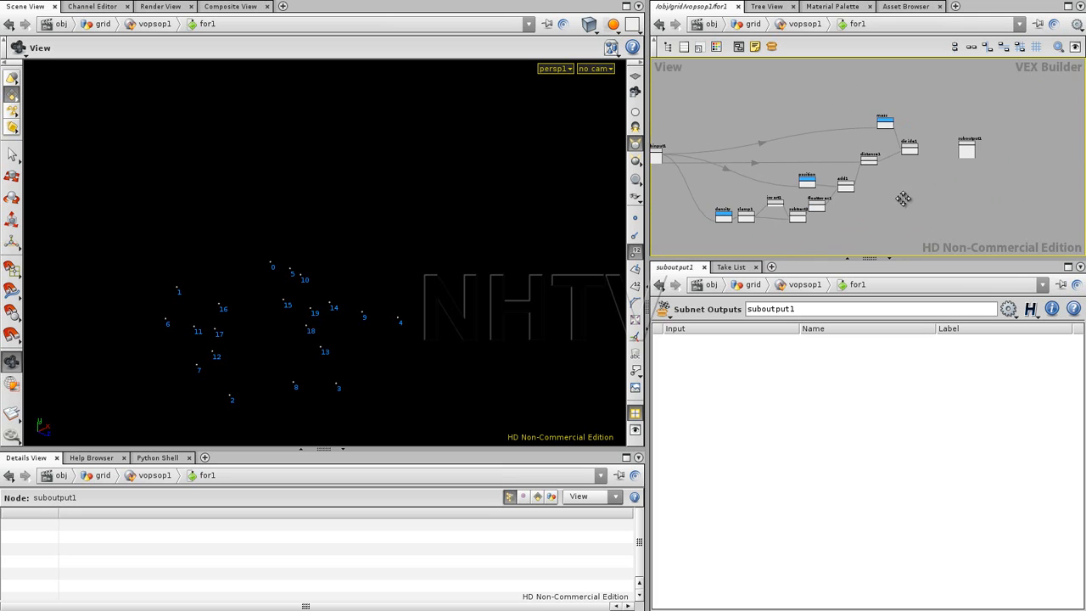
- Tidy the for1 network by moving the mass node directly above distance1 and shifting suboutput1 slightly lower
{"action": "scroll", "coordinate": [913, 201], "scroll_direction": "up", "scroll_amount": 1}
{"action": "scroll", "coordinate": [911, 202], "scroll_direction": "up", "scroll_amount": 2}
{"action": "left_click_drag", "start_coordinate": [836, 113], "coordinate": [829, 134]}
{"action": "middle_click_drag", "start_coordinate": [827, 127], "coordinate": [977, 132]}
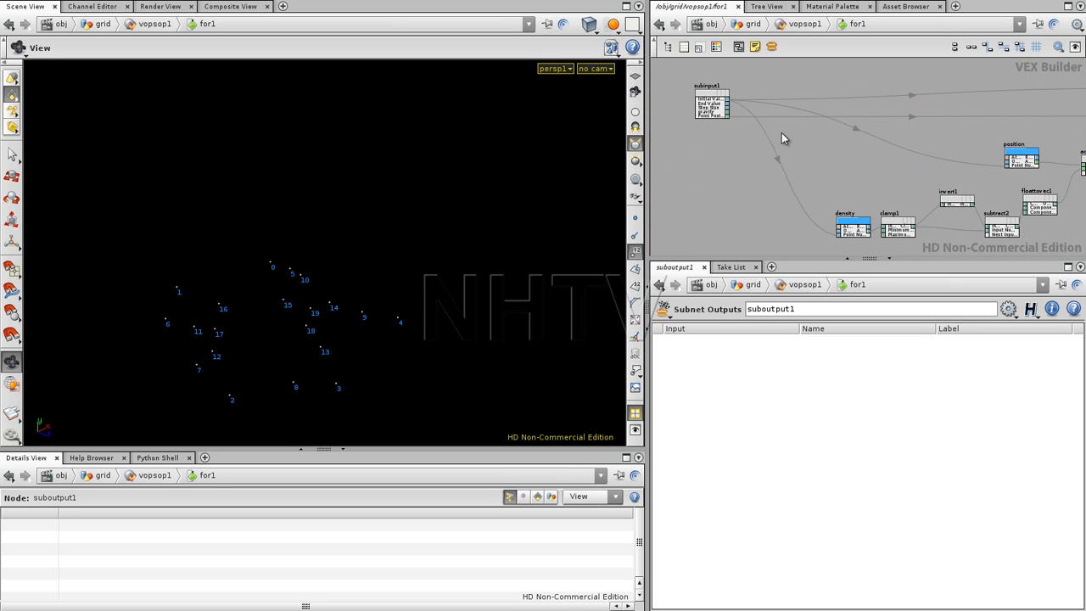
{"action": "middle_click_drag", "start_coordinate": [897, 168], "coordinate": [670, 177]}
{"action": "middle_click_drag", "start_coordinate": [955, 171], "coordinate": [863, 194]}
{"action": "scroll", "coordinate": [873, 186], "scroll_direction": "up", "scroll_amount": 2}
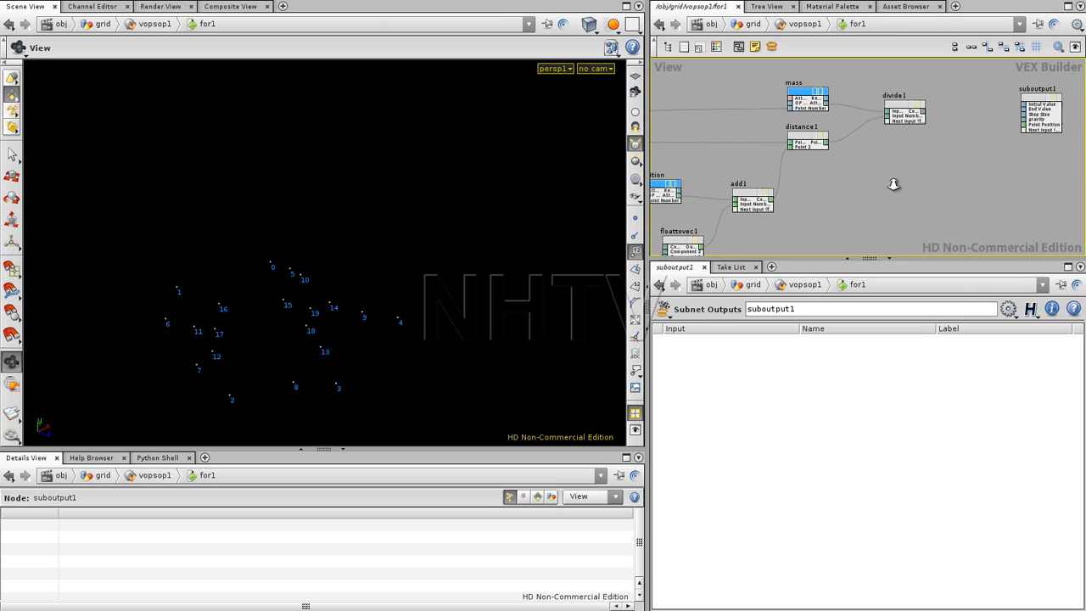
{"action": "middle_click_drag", "start_coordinate": [945, 158], "coordinate": [888, 189]}
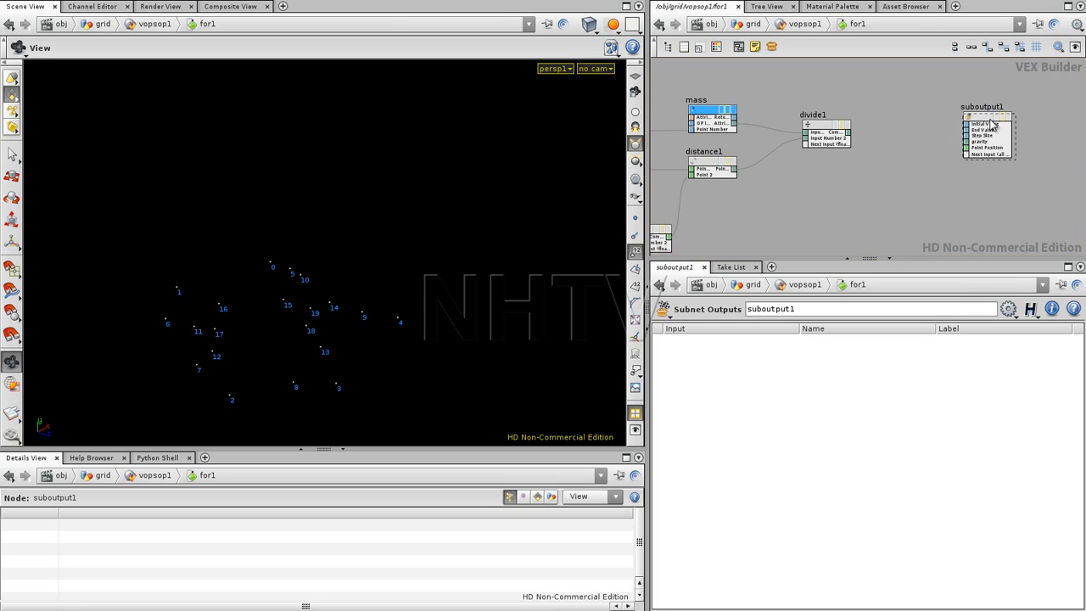
{"action": "left_click_drag", "start_coordinate": [986, 122], "coordinate": [999, 146]}
- Examine the chain from divide1 and suboutput1's gravity input back to subinput1's gravity output
{"action": "scroll", "coordinate": [933, 155], "scroll_direction": "up", "scroll_amount": 2}
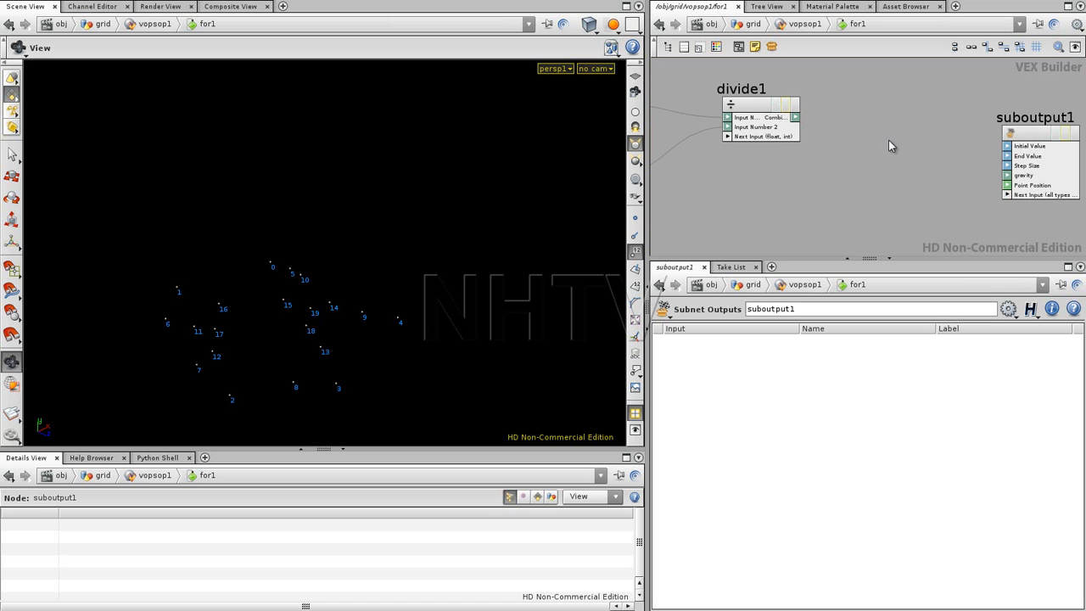
{"action": "middle_click_drag", "start_coordinate": [843, 158], "coordinate": [879, 187]}
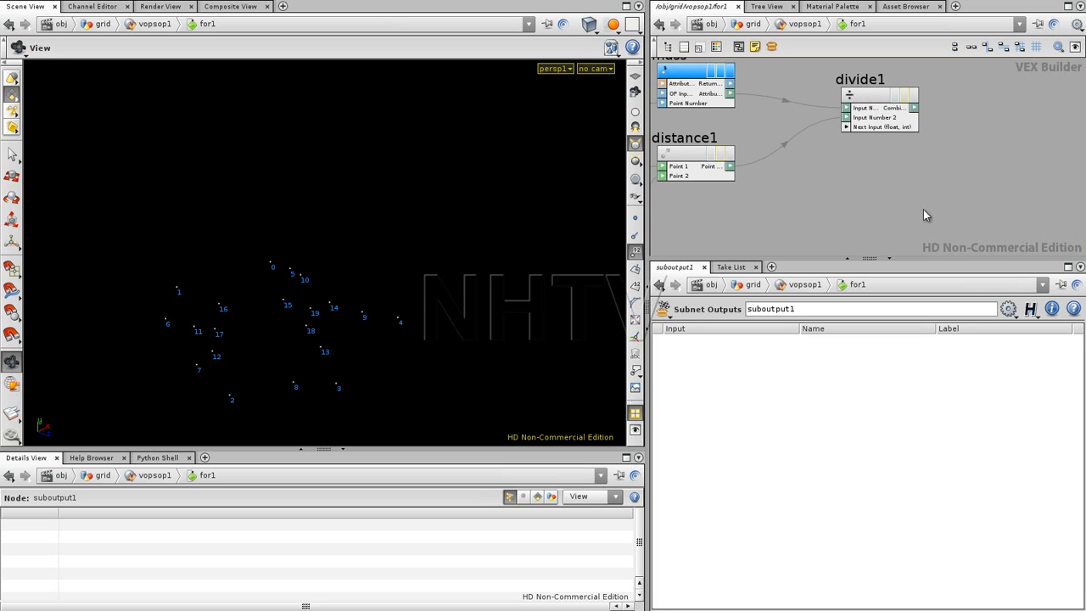
{"action": "middle_click_drag", "start_coordinate": [889, 208], "coordinate": [933, 185]}
{"action": "right_click_drag", "start_coordinate": [887, 153], "coordinate": [874, 161]}
{"action": "middle_click_drag", "start_coordinate": [901, 162], "coordinate": [1027, 159]}
{"action": "middle_click_drag", "start_coordinate": [736, 166], "coordinate": [1027, 156]}
{"action": "middle_click_drag", "start_coordinate": [825, 162], "coordinate": [1004, 169]}
{"action": "middle_click_drag", "start_coordinate": [711, 186], "coordinate": [899, 145]}
{"action": "middle_click_drag", "start_coordinate": [754, 173], "coordinate": [1085, 170]}
{"action": "middle_click_drag", "start_coordinate": [736, 194], "coordinate": [854, 160]}
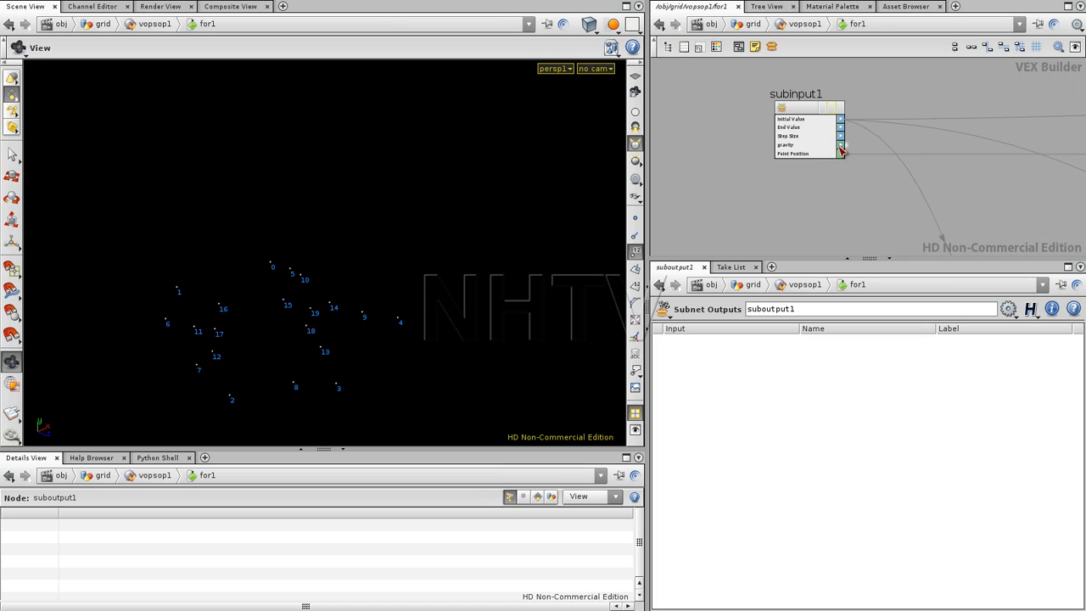
- Create an Add node after divide1 and connect divide1's output to its first input
{"action": "middle_click_drag", "start_coordinate": [1063, 202], "coordinate": [627, 185]}
{"action": "middle_click_drag", "start_coordinate": [1039, 166], "coordinate": [731, 188]}
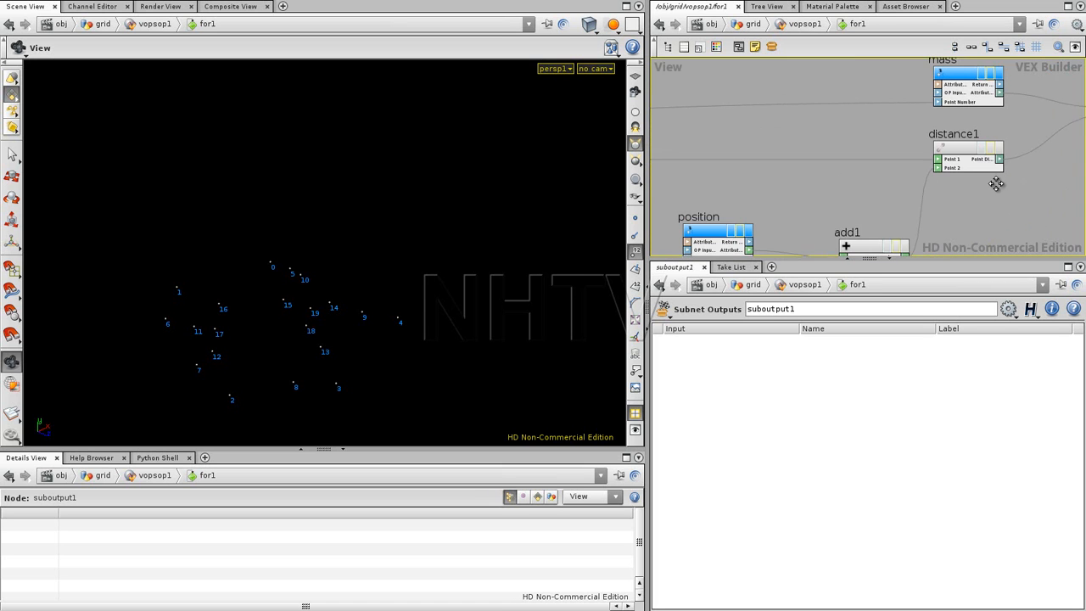
{"action": "middle_click_drag", "start_coordinate": [1023, 183], "coordinate": [905, 162]}
{"action": "key", "text": "Tab"}
{"action": "type", "text": "add"}
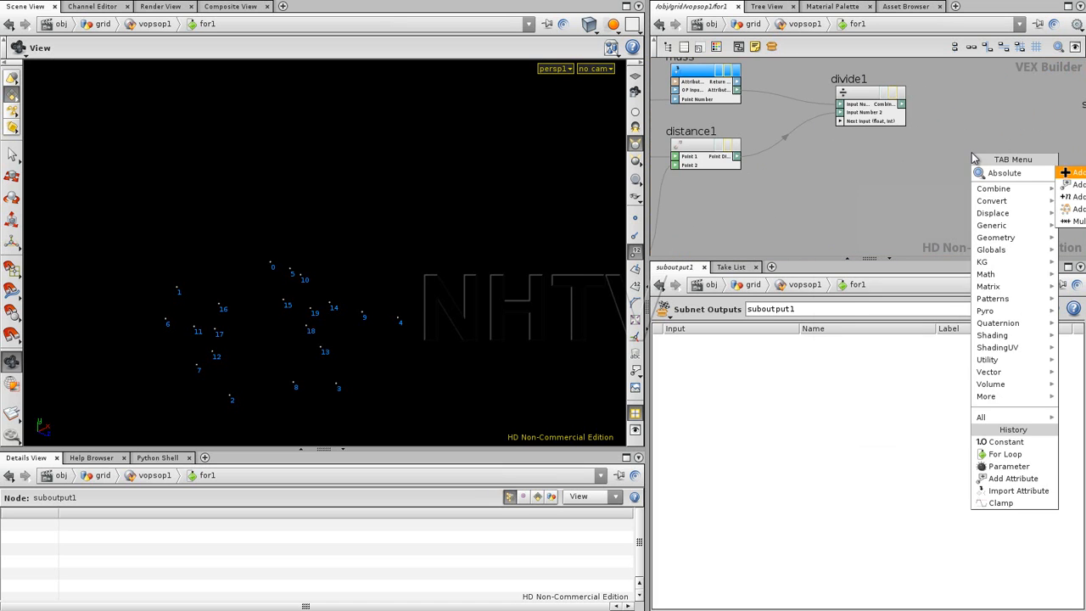
{"action": "left_click", "coordinate": [1072, 175]}
{"action": "left_click", "coordinate": [948, 156]}
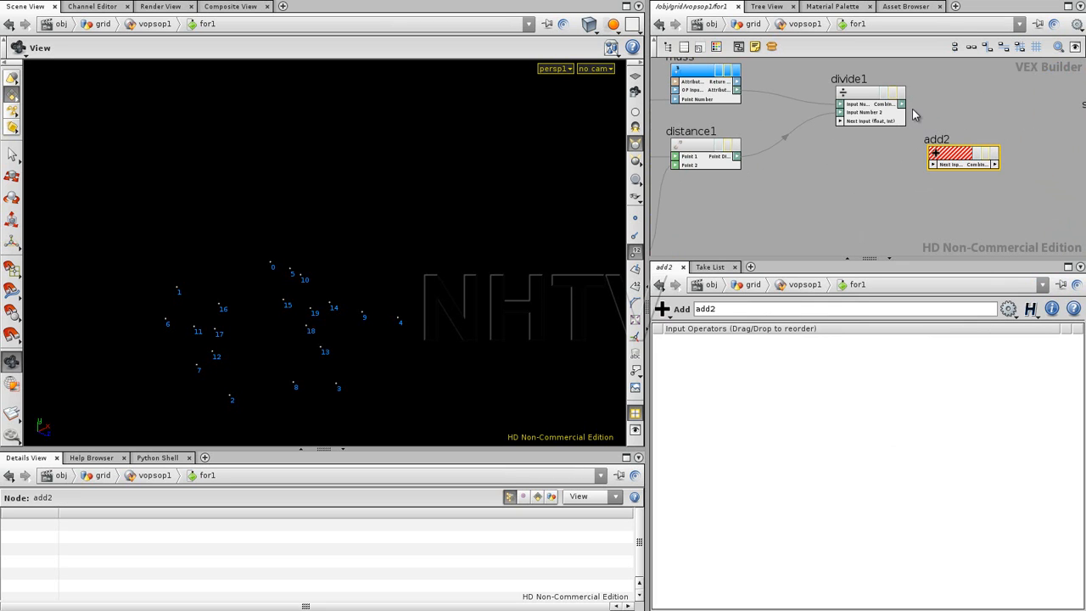
{"action": "left_click_drag", "start_coordinate": [939, 170], "coordinate": [940, 169]}
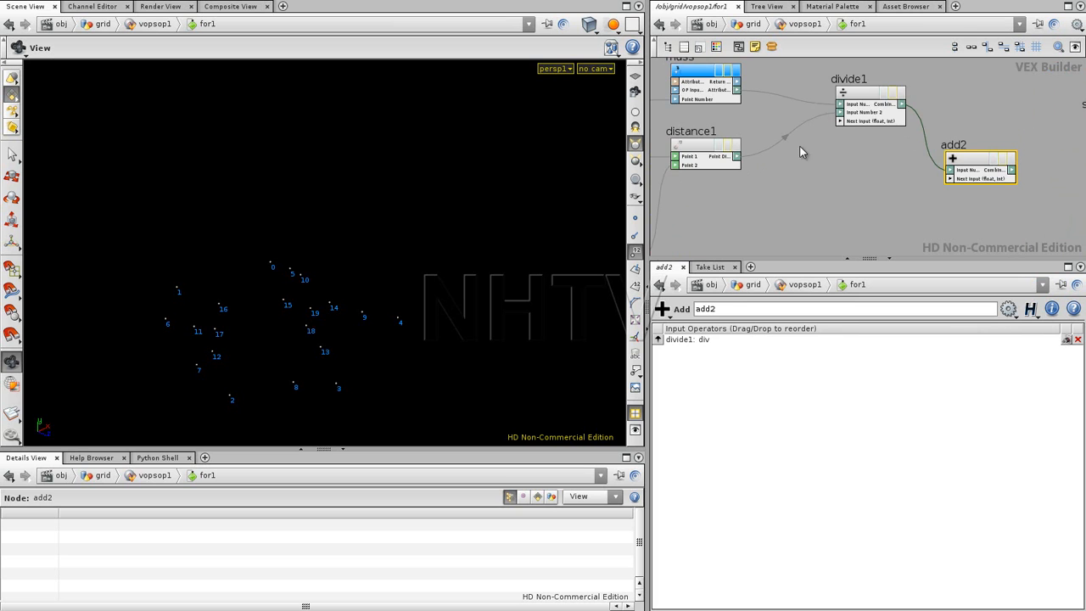
- Connect subinput1's gravity output to the second input of add2
{"action": "middle_click_drag", "start_coordinate": [774, 142], "coordinate": [868, 174]}
{"action": "middle_click_drag", "start_coordinate": [921, 201], "coordinate": [948, 174]}
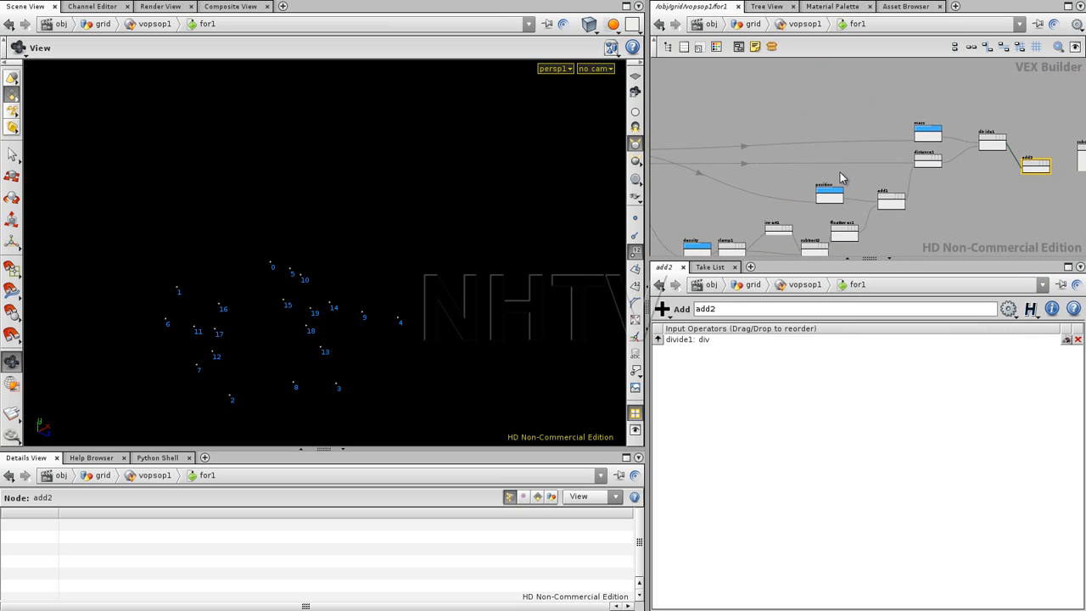
{"action": "middle_click_drag", "start_coordinate": [846, 178], "coordinate": [899, 176]}
{"action": "middle_click_drag", "start_coordinate": [817, 178], "coordinate": [867, 165]}
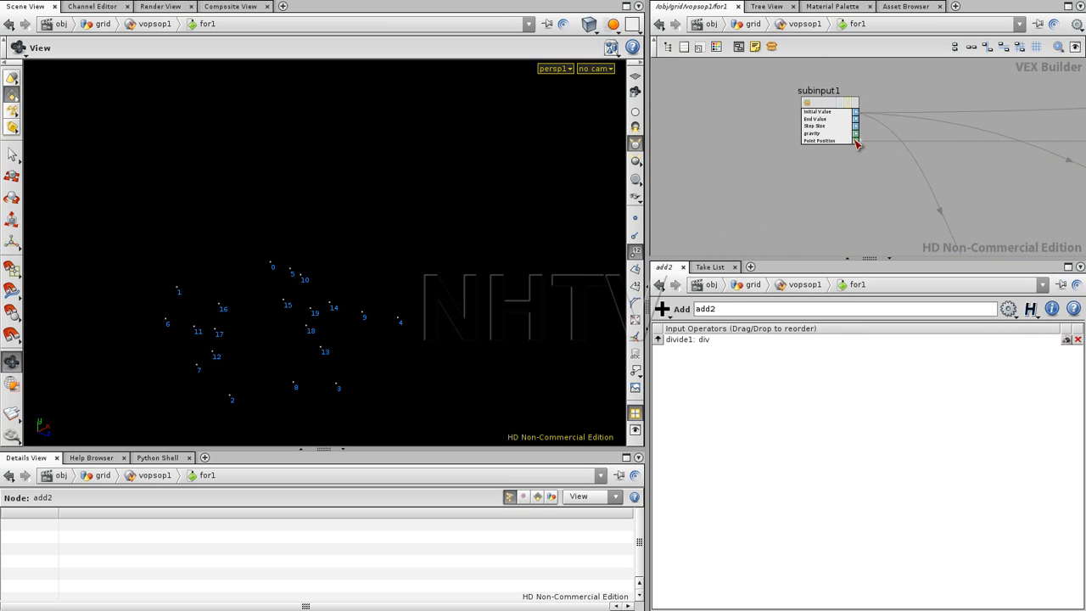
{"action": "middle_click_drag", "start_coordinate": [1031, 171], "coordinate": [670, 162]}
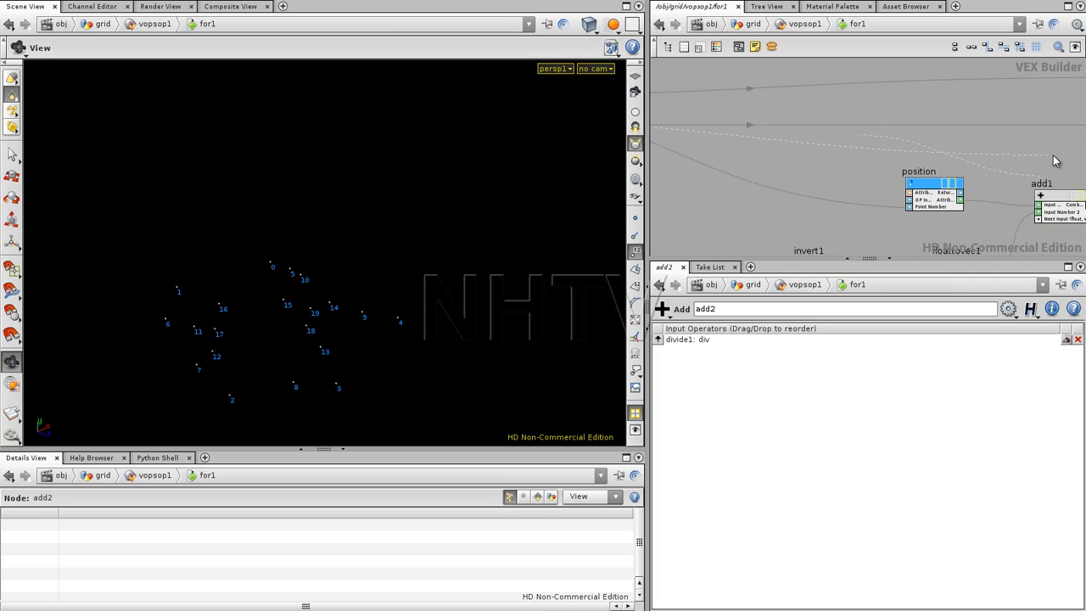
{"action": "middle_click_drag", "start_coordinate": [1047, 162], "coordinate": [699, 160]}
{"action": "left_click", "coordinate": [948, 148]}
- Connect add2's output to the gravity input of suboutput1
{"action": "middle_click_drag", "start_coordinate": [1004, 165], "coordinate": [918, 177]}
{"action": "scroll", "coordinate": [918, 177], "scroll_direction": "up", "scroll_amount": 3}
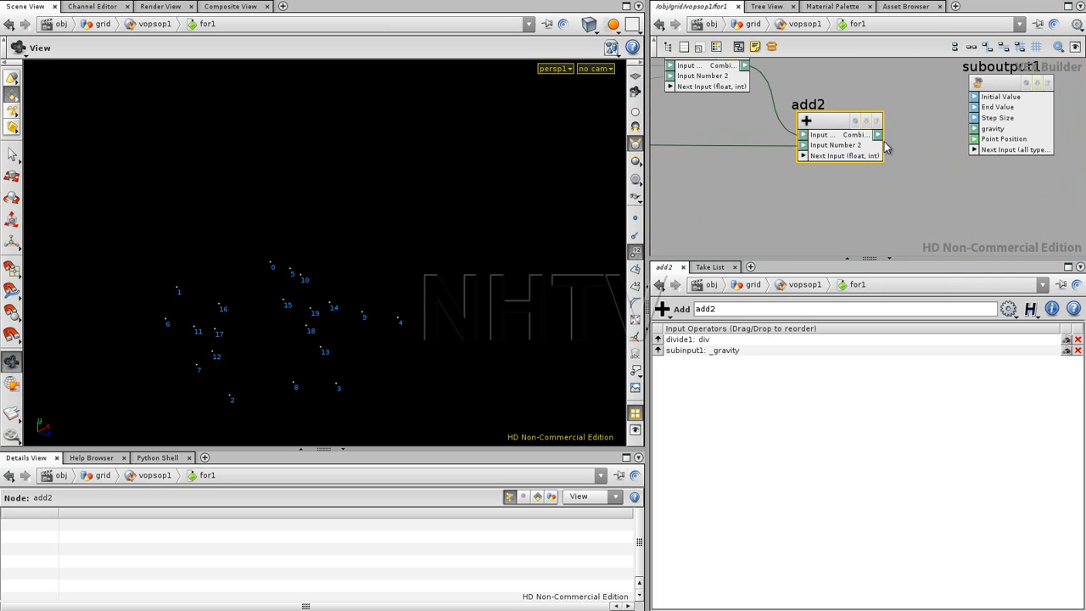
{"action": "left_click", "coordinate": [878, 134]}
{"action": "left_click", "coordinate": [974, 128]}
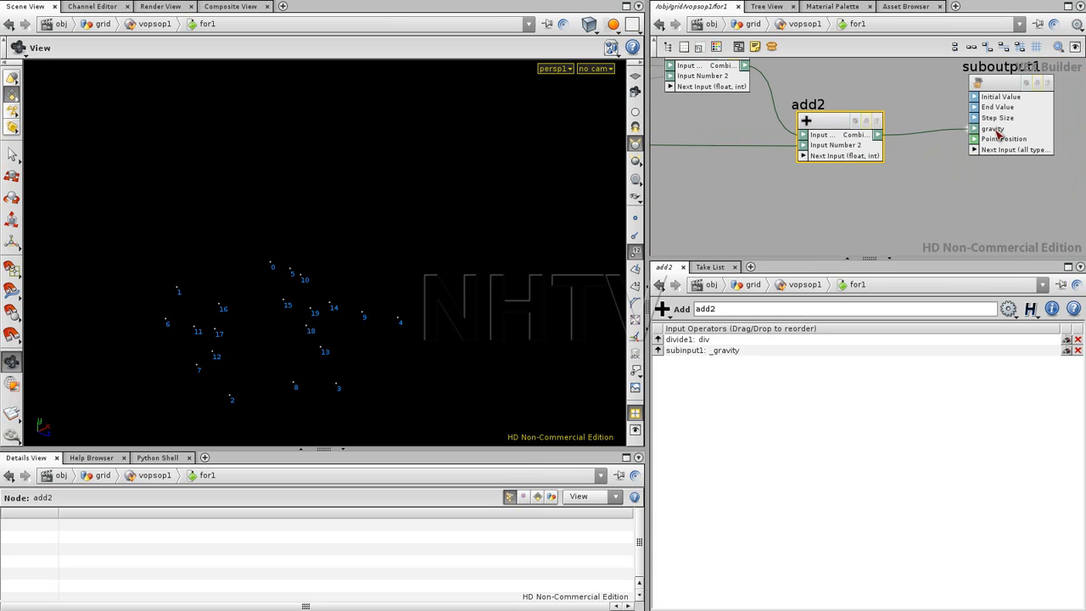
- Trace the loop's gravity input back to vopsop1 and inspect the gravity constant's float default
{"action": "scroll", "coordinate": [970, 157], "scroll_direction": "down", "scroll_amount": 5}
{"action": "right_click_drag", "start_coordinate": [923, 164], "coordinate": [892, 170]}
{"action": "middle_click_drag", "start_coordinate": [892, 169], "coordinate": [1082, 178]}
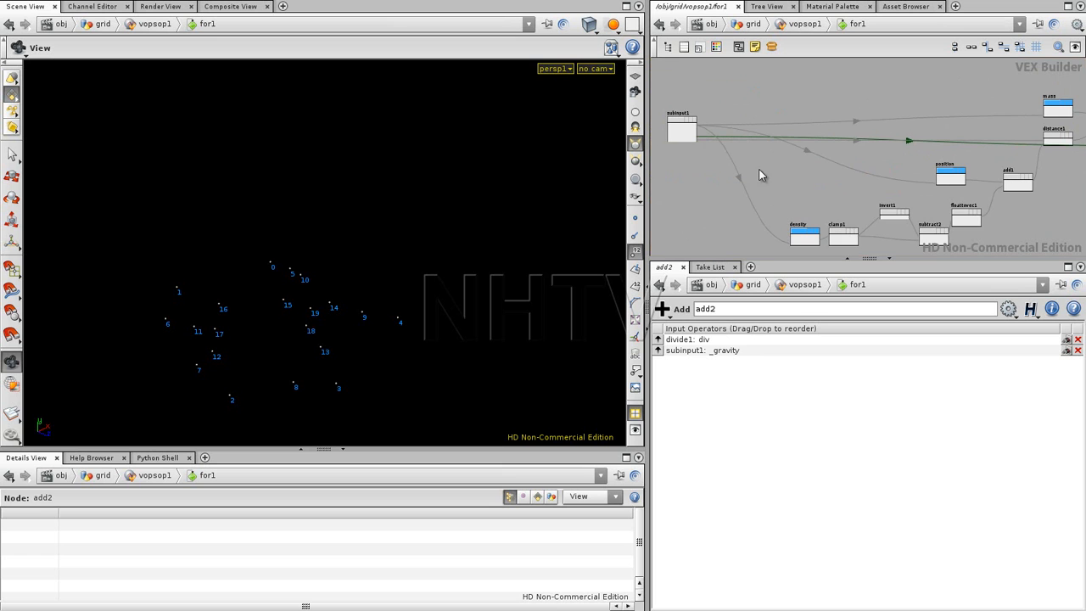
{"action": "key", "text": "u"}
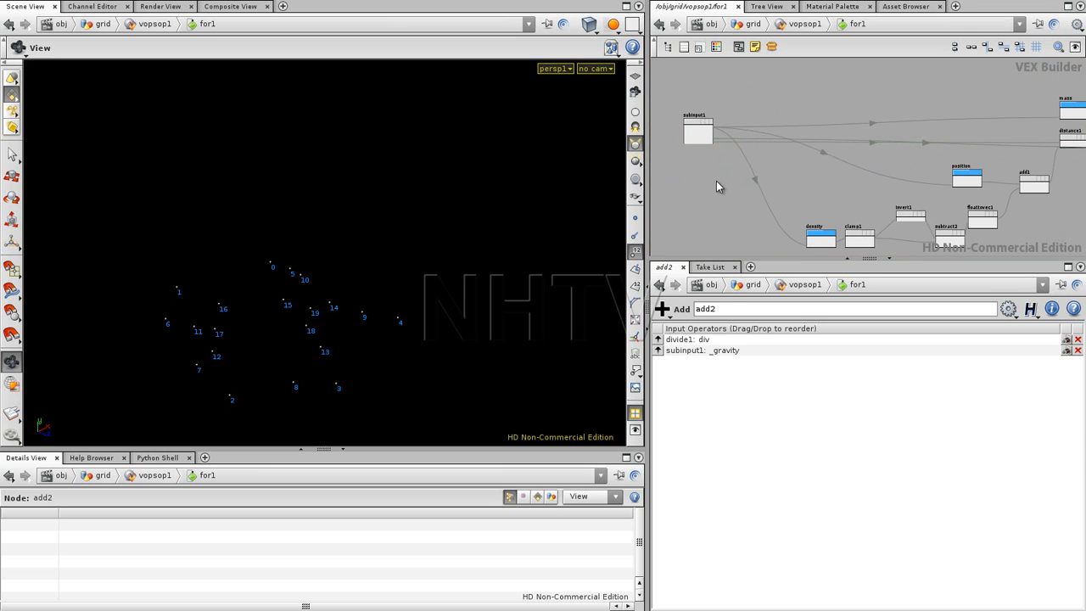
{"action": "middle_click_drag", "start_coordinate": [831, 188], "coordinate": [837, 107]}
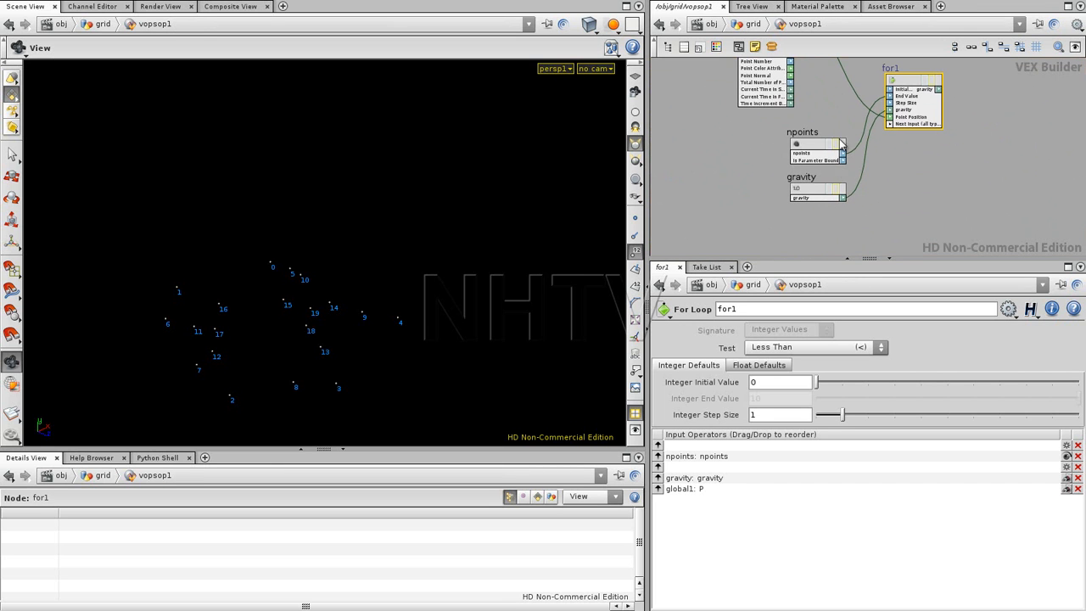
{"action": "left_click", "coordinate": [818, 193]}
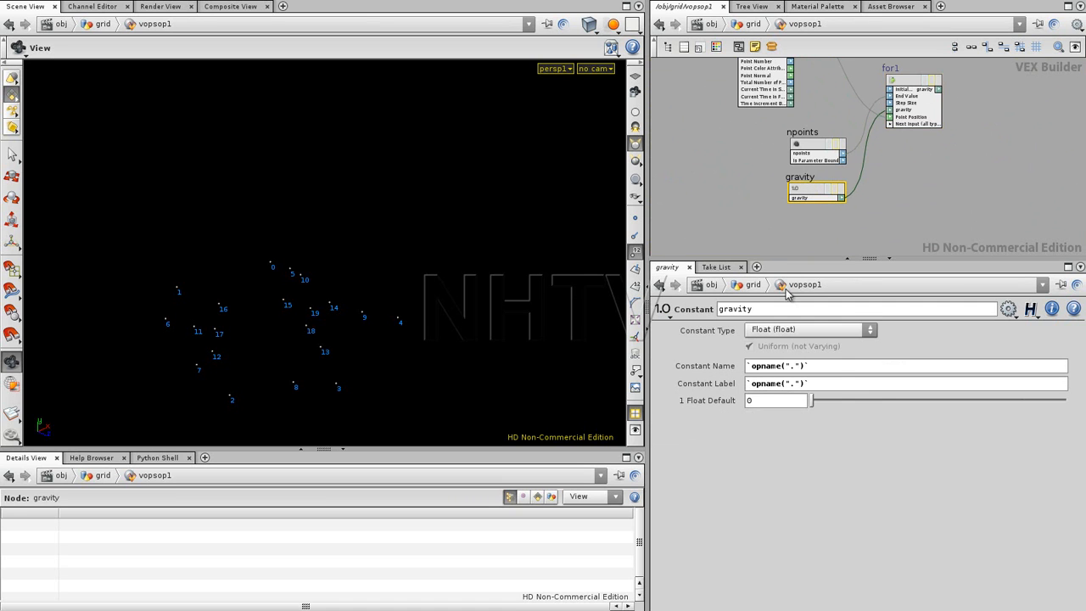
- Review inside for1 how gravity passes from subinput1 through add2 to suboutput1
{"action": "left_click", "coordinate": [907, 89]}
{"action": "key", "text": "i"}
{"action": "middle_click_drag", "start_coordinate": [763, 181], "coordinate": [738, 184]}
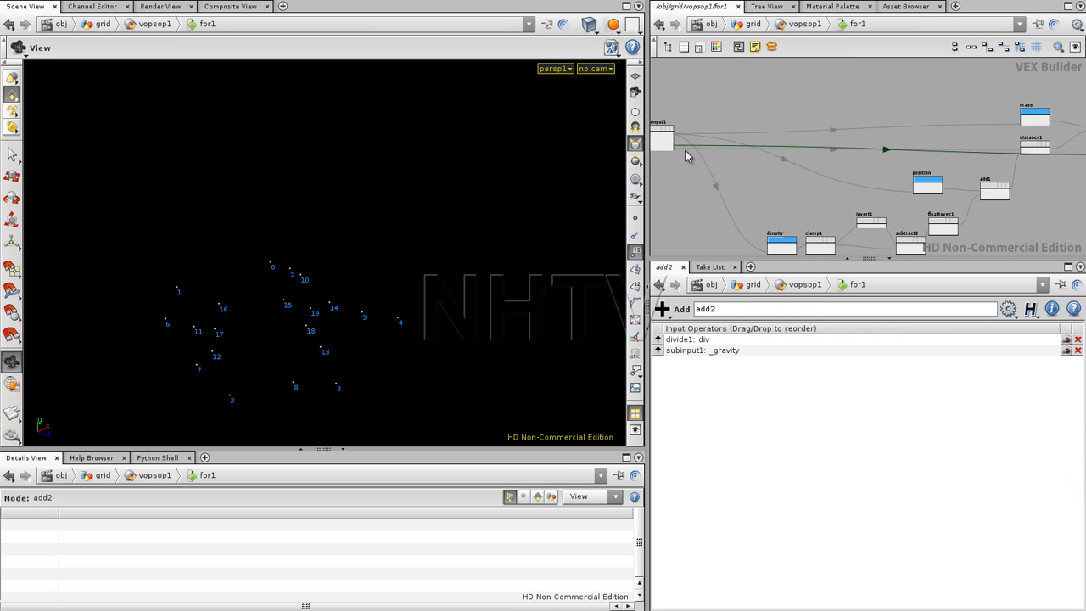
{"action": "middle_click_drag", "start_coordinate": [876, 156], "coordinate": [711, 159]}
{"action": "middle_click_drag", "start_coordinate": [950, 171], "coordinate": [816, 175]}
{"action": "mouse_move", "coordinate": [819, 175]}
{"action": "right_mouse_down"}
{"action": "mouse_move", "coordinate": [852, 166]}
{"action": "mouse_move", "coordinate": [853, 206]}
{"action": "right_mouse_up"}
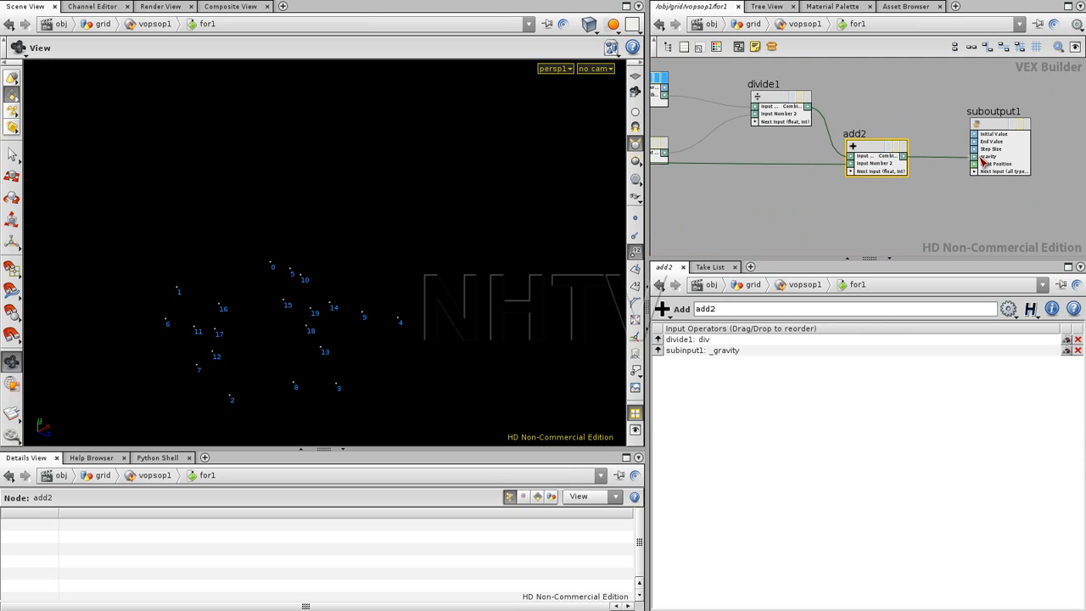
{"action": "middle_click_drag", "start_coordinate": [829, 205], "coordinate": [1019, 190]}
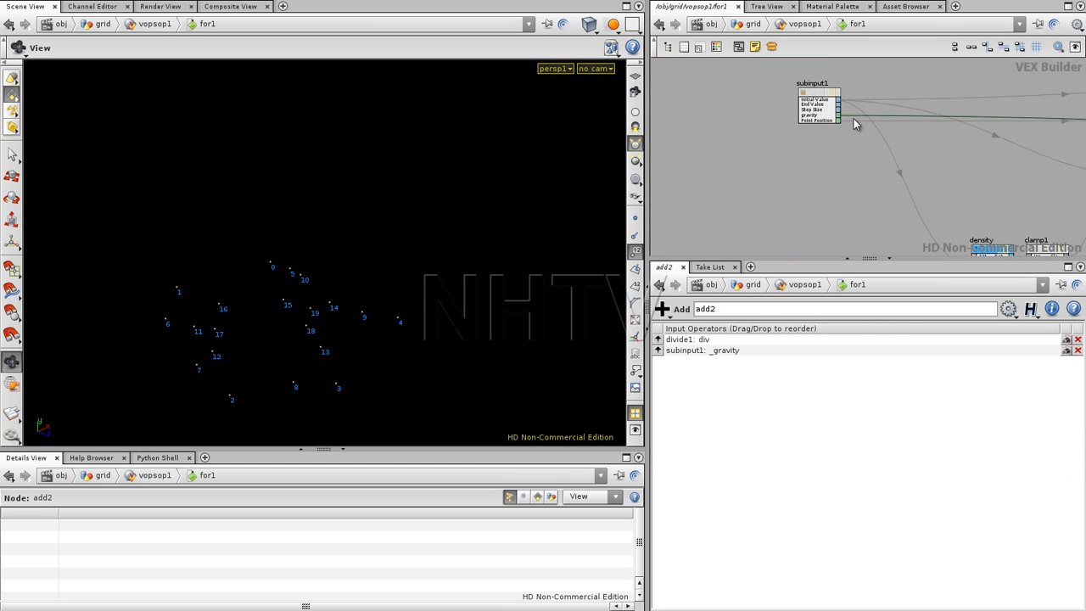
{"action": "middle_click_drag", "start_coordinate": [1005, 175], "coordinate": [812, 190]}
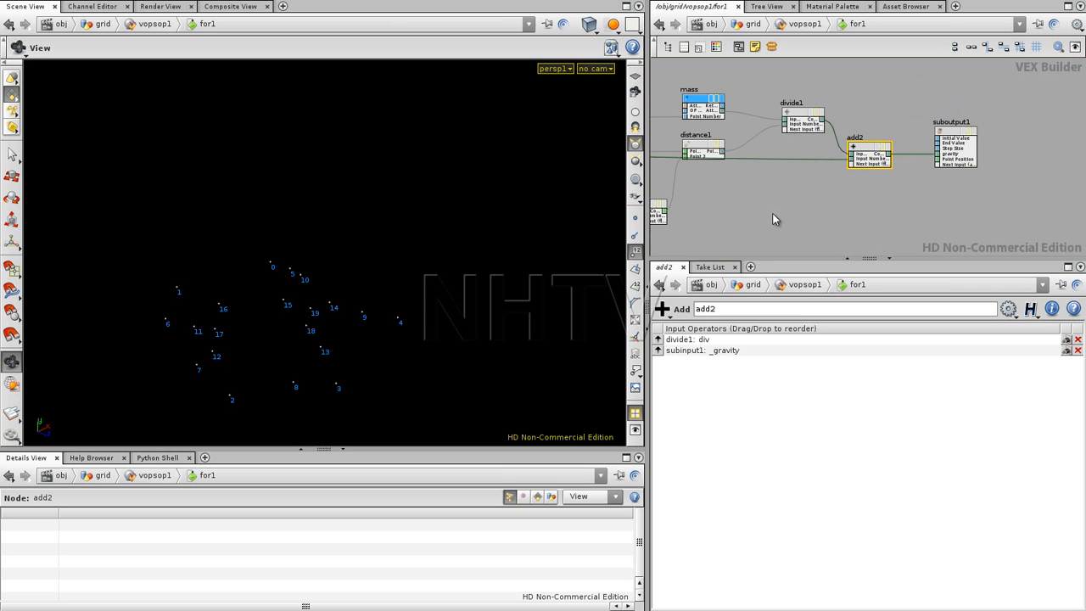
- In vopsop1, move negate1, vecsetcompon1, mulconst1, rampparm1 and output1 together closer to for1
{"action": "key", "text": "u"}
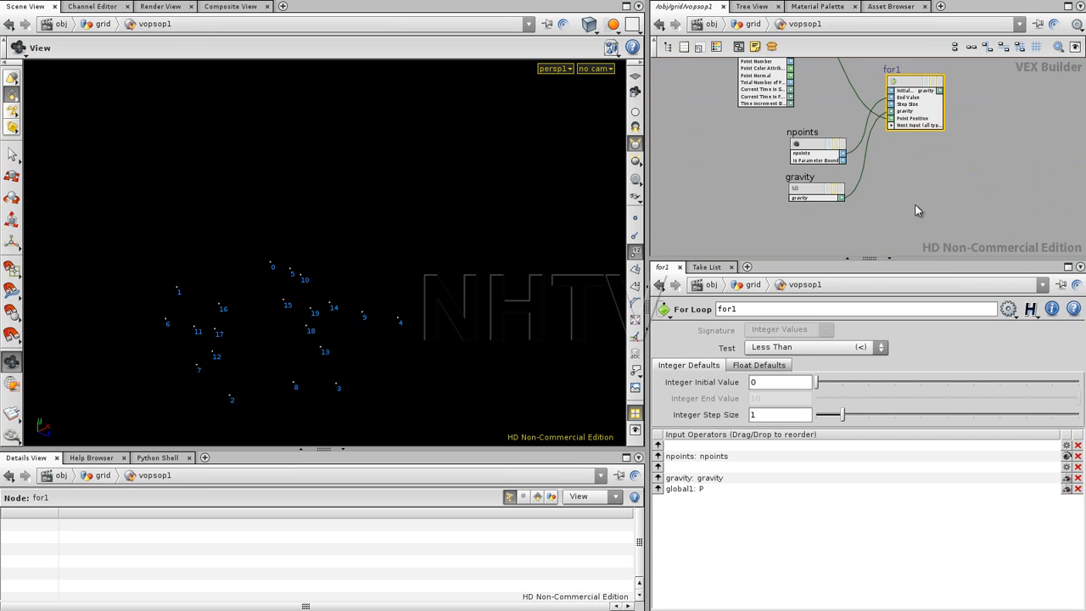
{"action": "right_click_drag", "start_coordinate": [864, 175], "coordinate": [894, 175]}
{"action": "mouse_move", "coordinate": [894, 176]}
{"action": "middle_mouse_down"}
{"action": "mouse_move", "coordinate": [754, 166]}
{"action": "mouse_move", "coordinate": [885, 171]}
{"action": "middle_mouse_up"}
{"action": "right_click_drag", "start_coordinate": [884, 171], "coordinate": [841, 174]}
{"action": "left_click_drag", "start_coordinate": [999, 125], "coordinate": [1072, 212]}
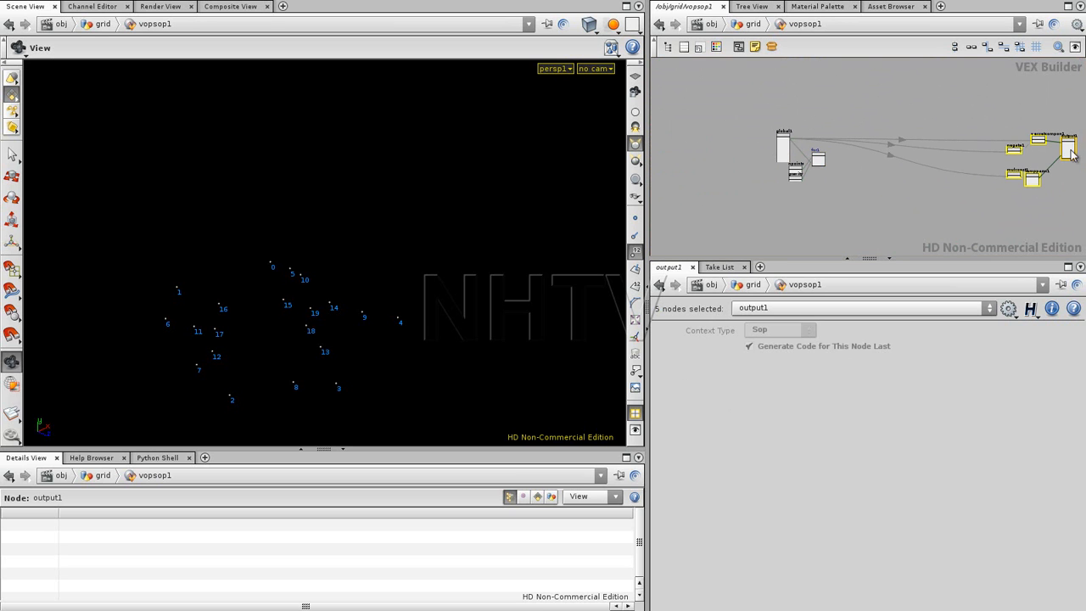
{"action": "left_click_drag", "start_coordinate": [1068, 141], "coordinate": [916, 139]}
- Connect for1's gravity output to the inputs of negate1 and mulconst1, replacing their connections from global1
{"action": "middle_click_drag", "start_coordinate": [821, 203], "coordinate": [828, 214]}
{"action": "right_click_drag", "start_coordinate": [829, 210], "coordinate": [871, 197]}
{"action": "middle_click_drag", "start_coordinate": [863, 181], "coordinate": [850, 205]}
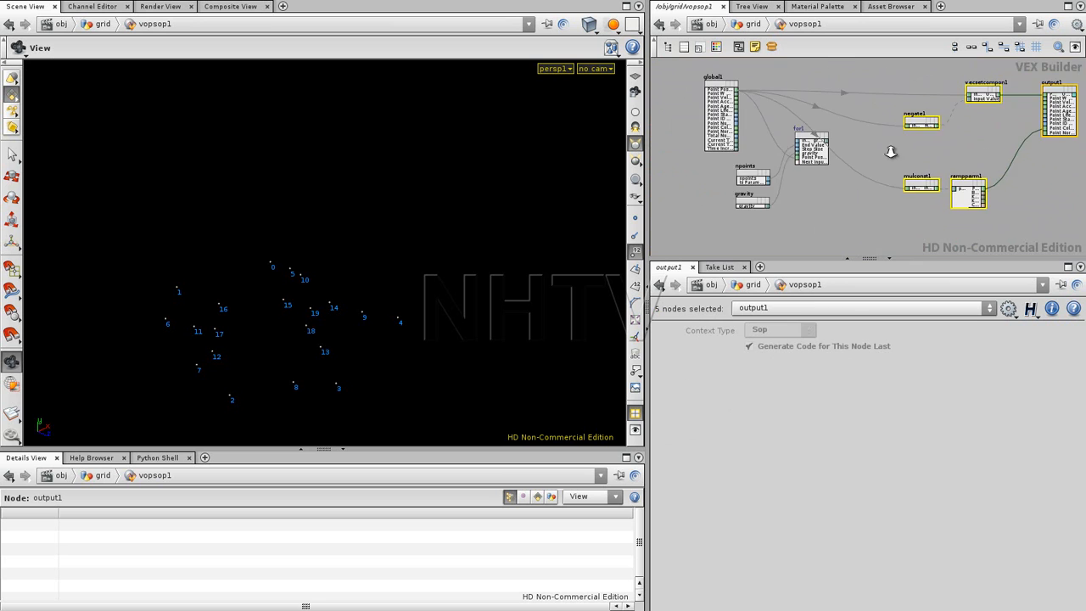
{"action": "right_click_drag", "start_coordinate": [888, 152], "coordinate": [908, 146]}
{"action": "left_click", "coordinate": [901, 144]}
{"action": "left_click_drag", "start_coordinate": [912, 120], "coordinate": [906, 124]}
{"action": "left_click_drag", "start_coordinate": [788, 138], "coordinate": [918, 212]}
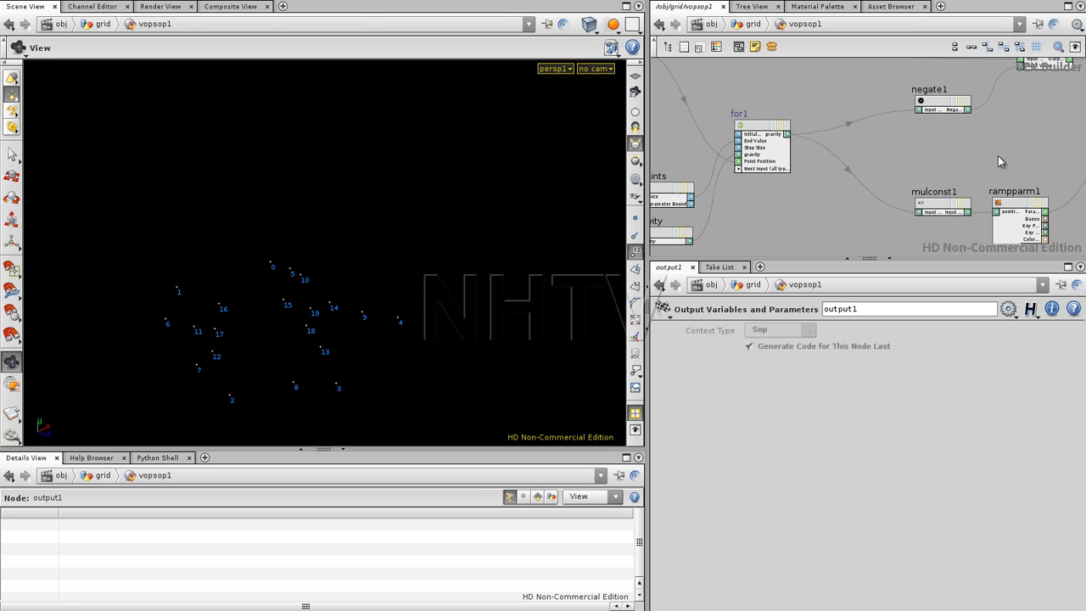
{"action": "middle_click_drag", "start_coordinate": [1024, 158], "coordinate": [915, 148]}
{"action": "right_click_drag", "start_coordinate": [949, 146], "coordinate": [924, 145]}
{"action": "middle_click_drag", "start_coordinate": [941, 147], "coordinate": [1017, 157]}
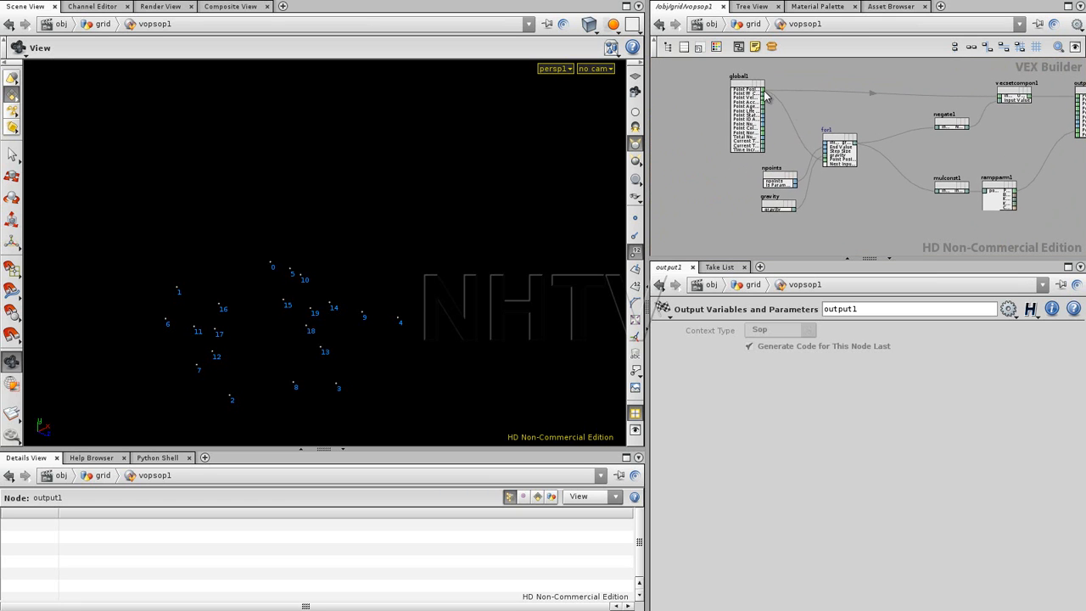
- Display vopsop1's deformed grid in the grid network with point numbers hidden, and examine the gravity wells
{"action": "left_click_drag", "start_coordinate": [739, 84], "coordinate": [731, 90]}
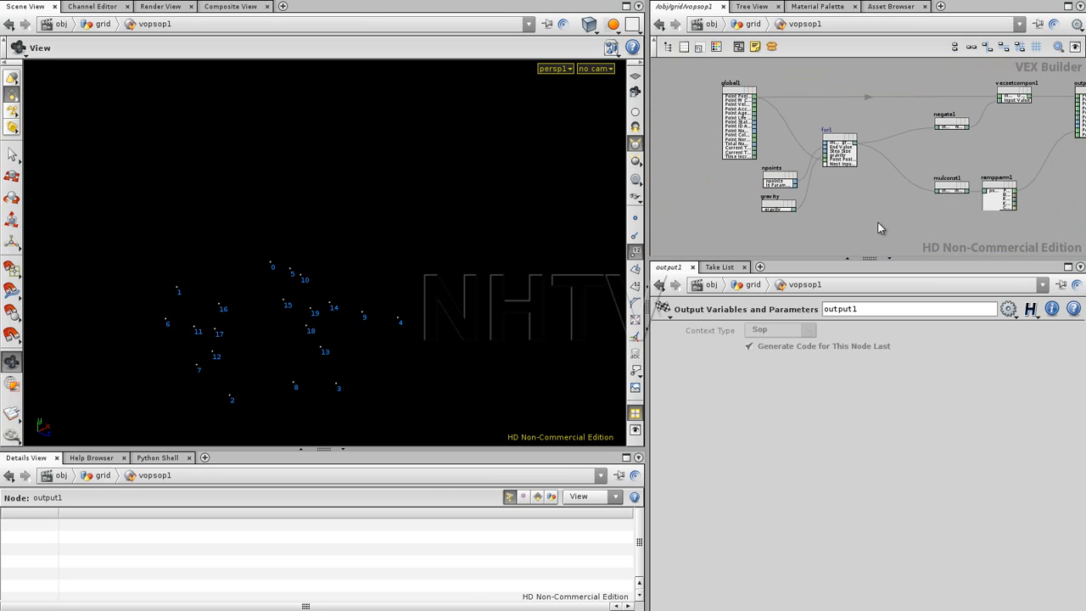
{"action": "key", "text": "u"}
{"action": "left_click", "coordinate": [859, 187]}
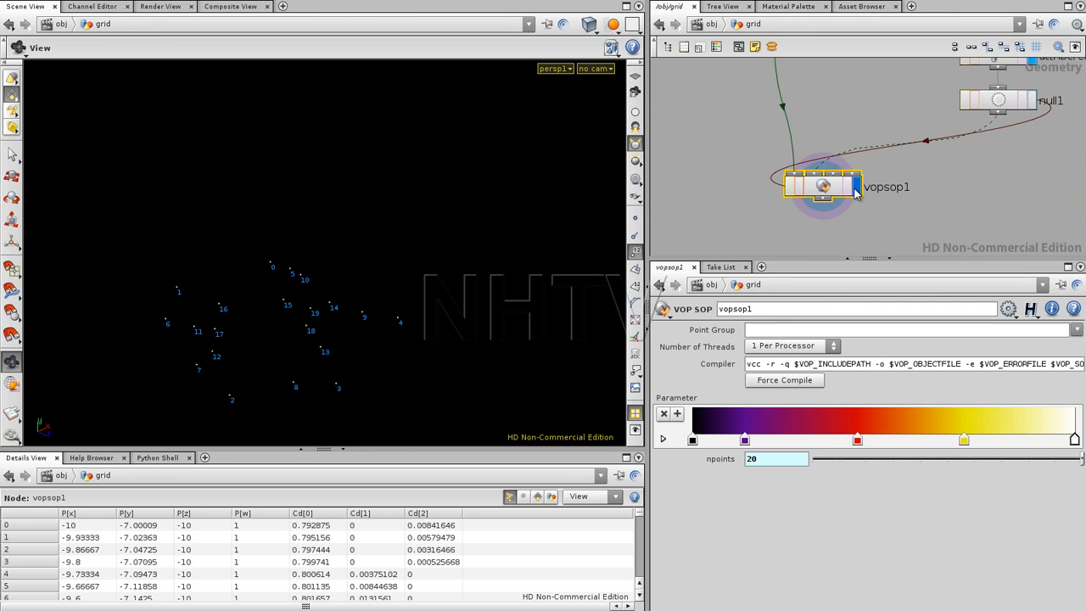
{"action": "left_click", "coordinate": [635, 252]}
{"action": "left_click_drag", "start_coordinate": [334, 234], "coordinate": [346, 209]}
{"action": "middle_click_drag", "start_coordinate": [346, 209], "coordinate": [353, 258]}
{"action": "right_click_drag", "start_coordinate": [353, 258], "coordinate": [464, 212]}
- Set the mass value in attribcreate1 to 1.5 and examine the shape of the wells
{"action": "middle_click_drag", "start_coordinate": [1026, 191], "coordinate": [981, 214]}
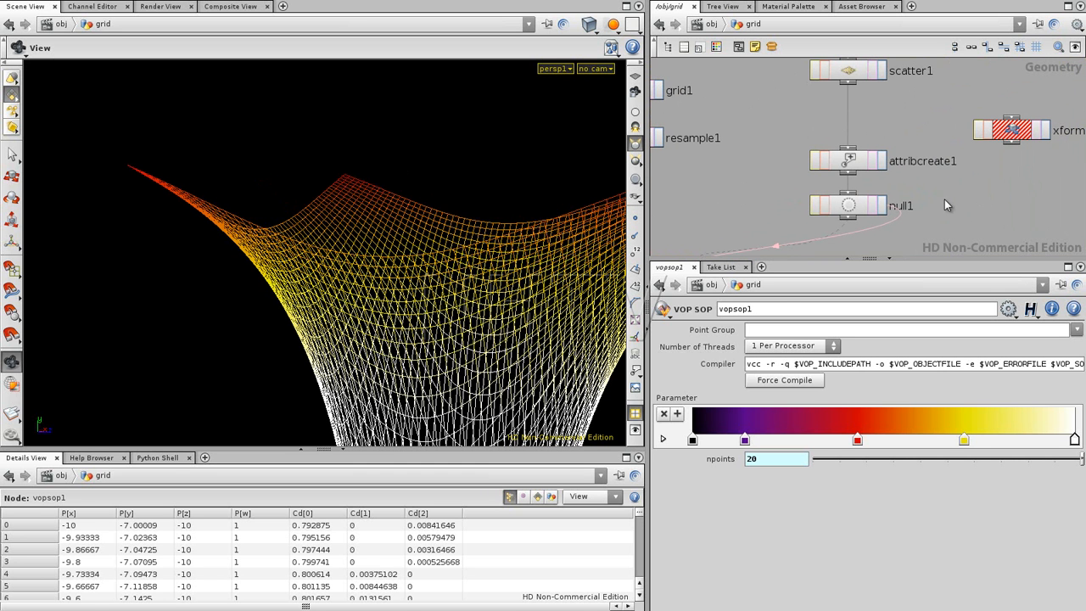
{"action": "left_click", "coordinate": [849, 163]}
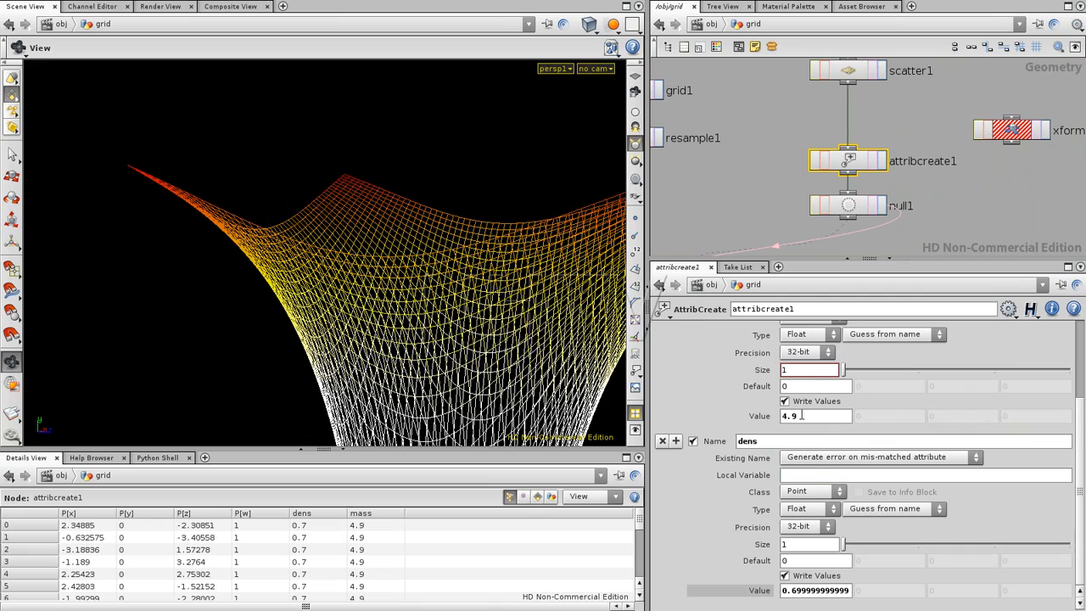
{"action": "middle_click_drag", "start_coordinate": [803, 415], "coordinate": [593, 393]}
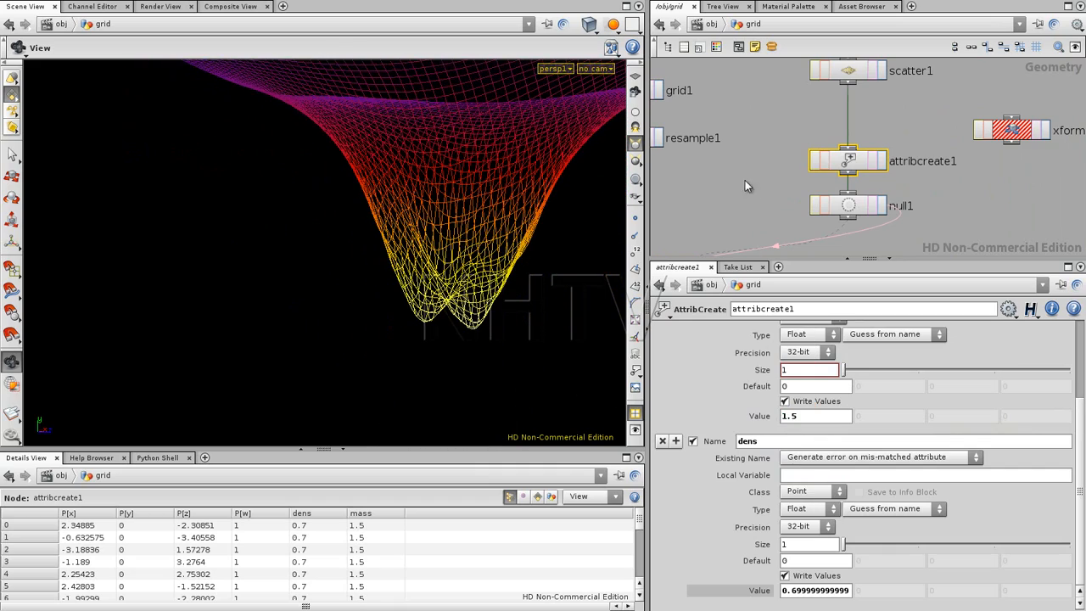
{"action": "left_click_drag", "start_coordinate": [308, 102], "coordinate": [374, 153]}
- Set the mass attribute's value in attribcreate1 to the expression rand($PT)*2
{"action": "left_click", "coordinate": [789, 415]}
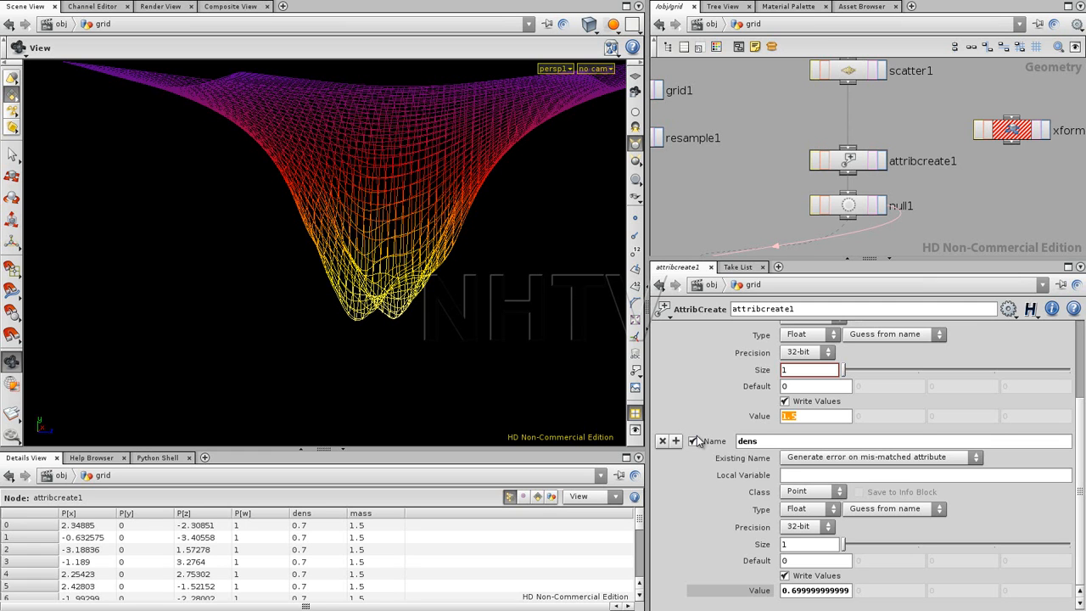
{"action": "type", "text": "rand($"}
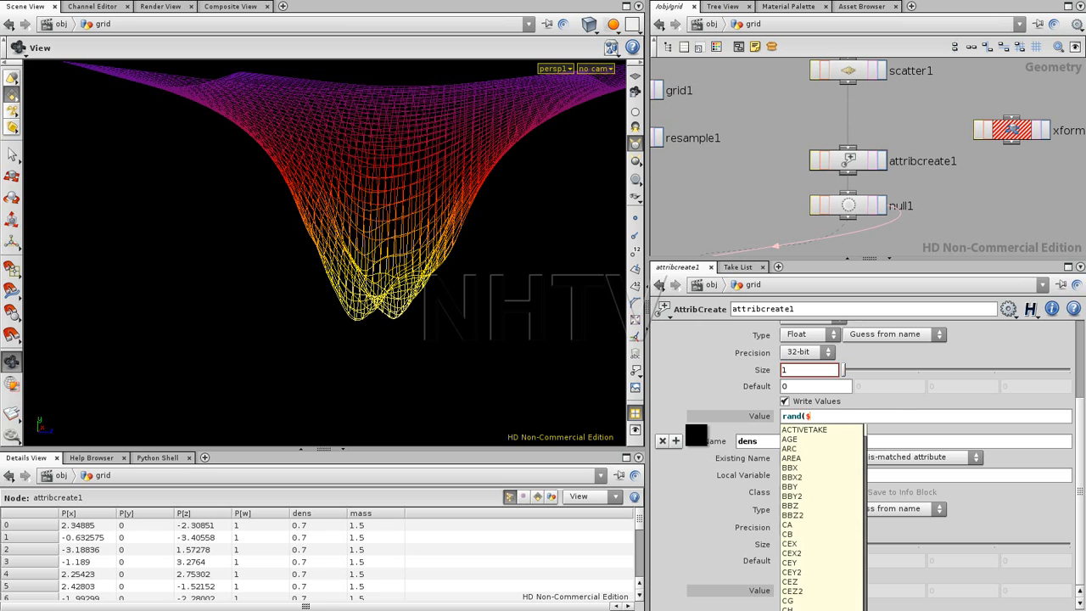
{"action": "type", "text": "PT)*2"}
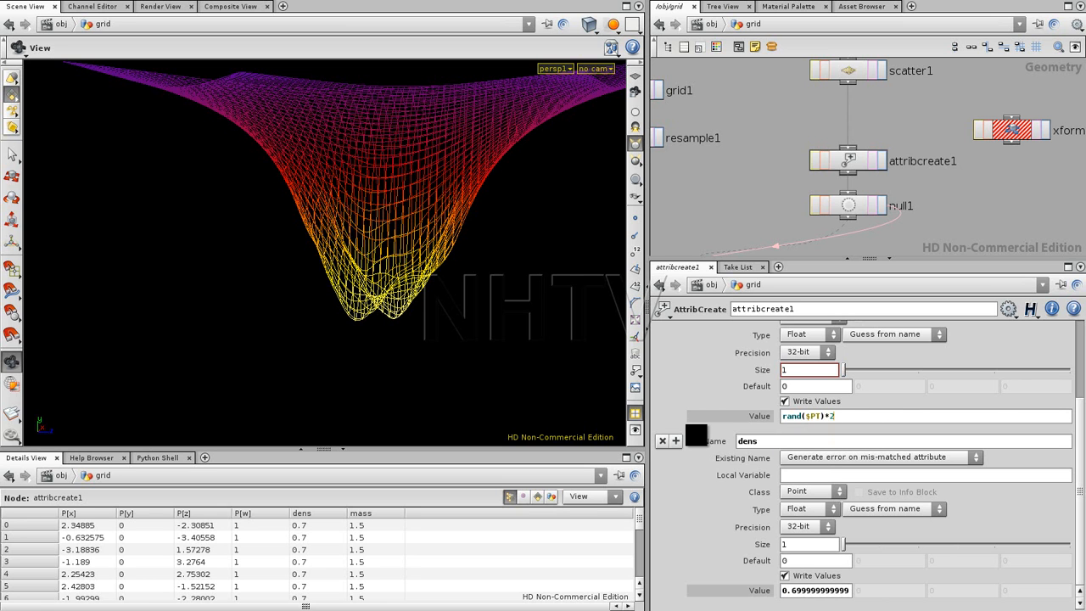
{"action": "key", "text": "Return"}
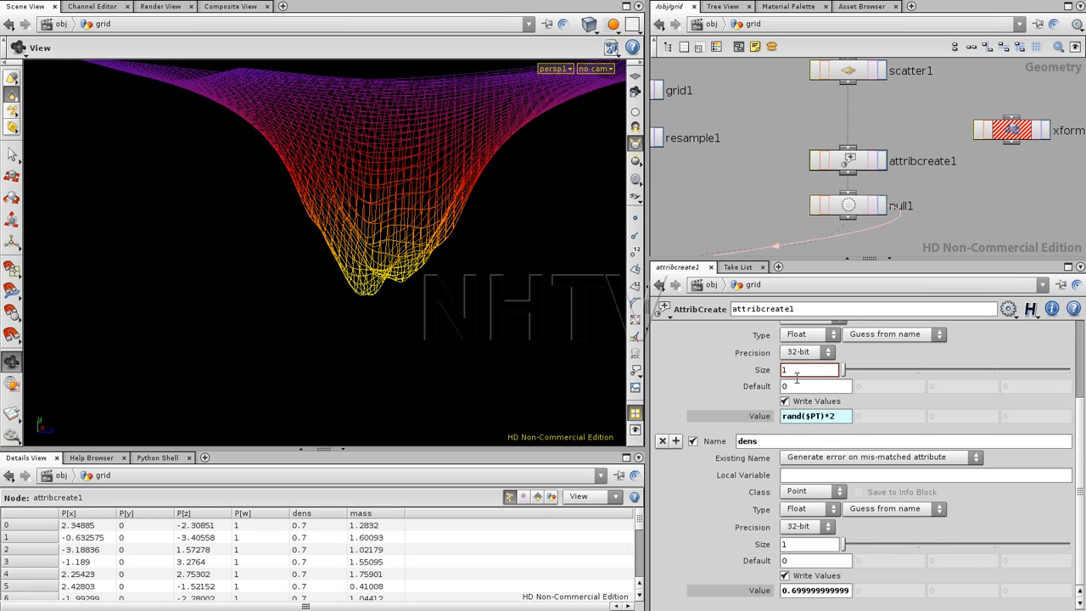
- Copy the random mass expression to the dens attribute's value and adapt it to rand($PT*15)
{"action": "left_click", "coordinate": [768, 418]}
{"action": "key", "text": "ctrl+c"}
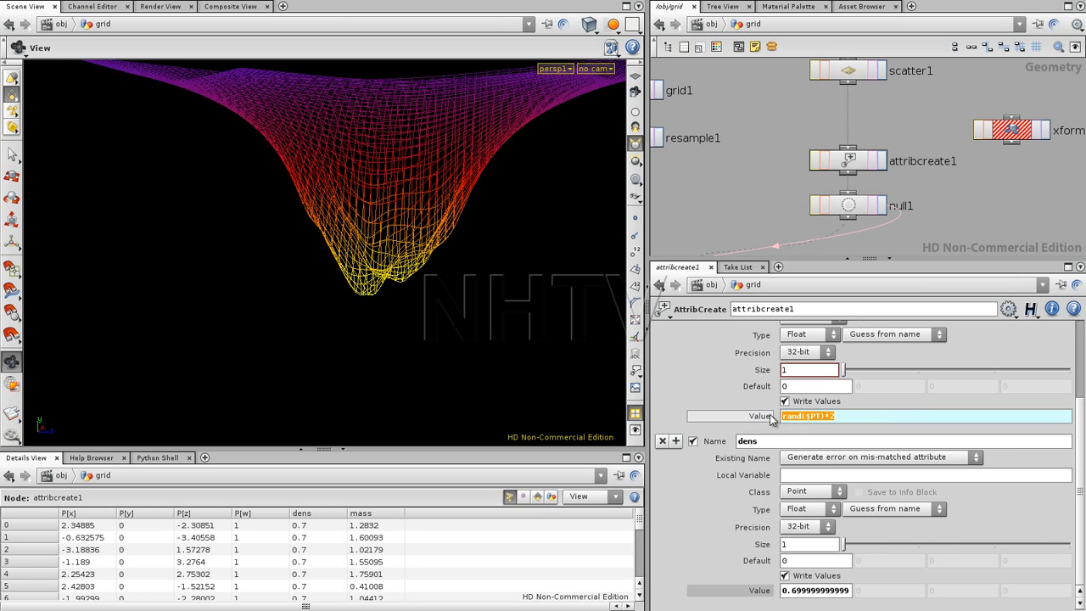
{"action": "left_click", "coordinate": [810, 588]}
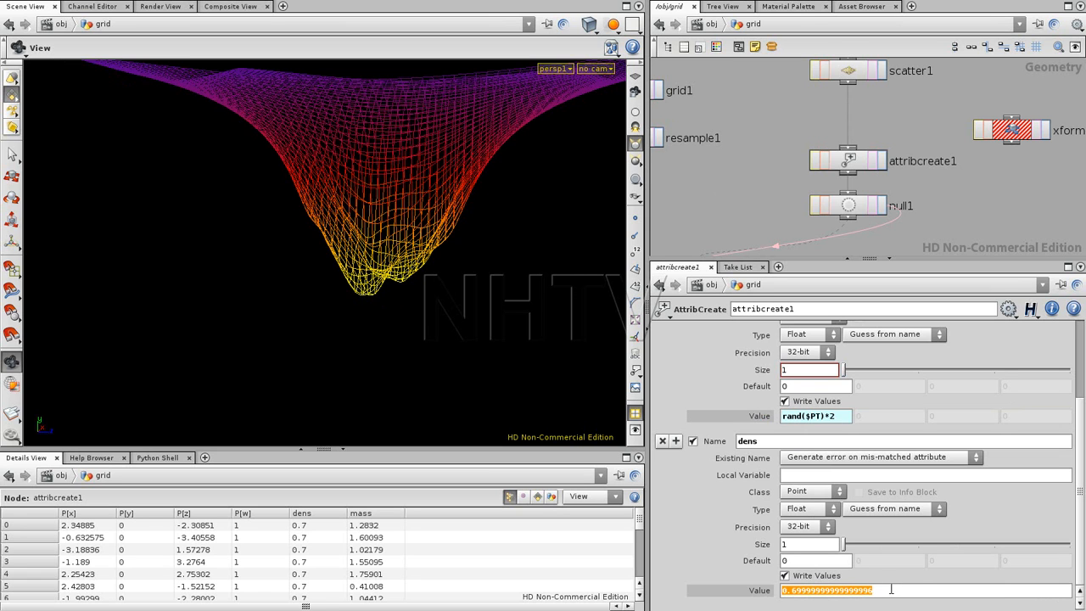
{"action": "key", "text": "ctrl+v"}
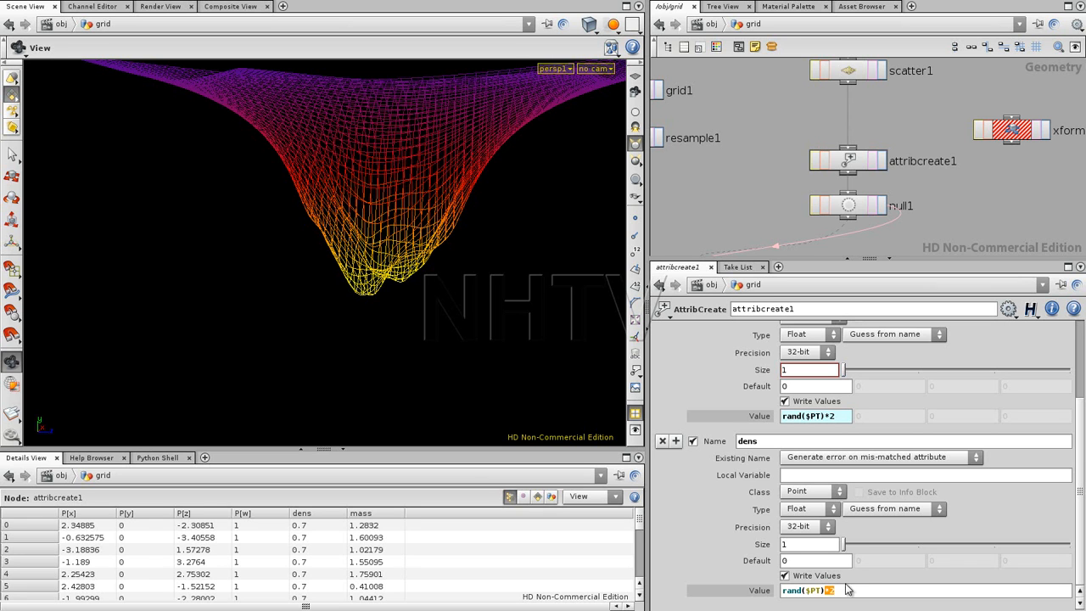
{"action": "key", "text": "BackSpace"}
{"action": "key", "text": "BackSpace"}
{"action": "type", "text": "*1"}
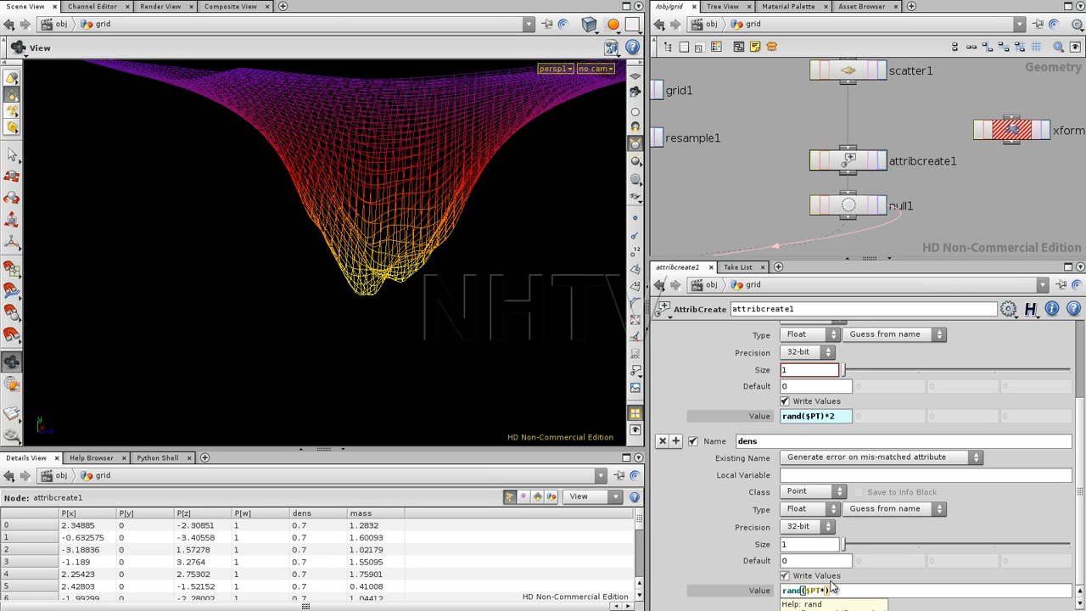
{"action": "key", "text": "Return"}
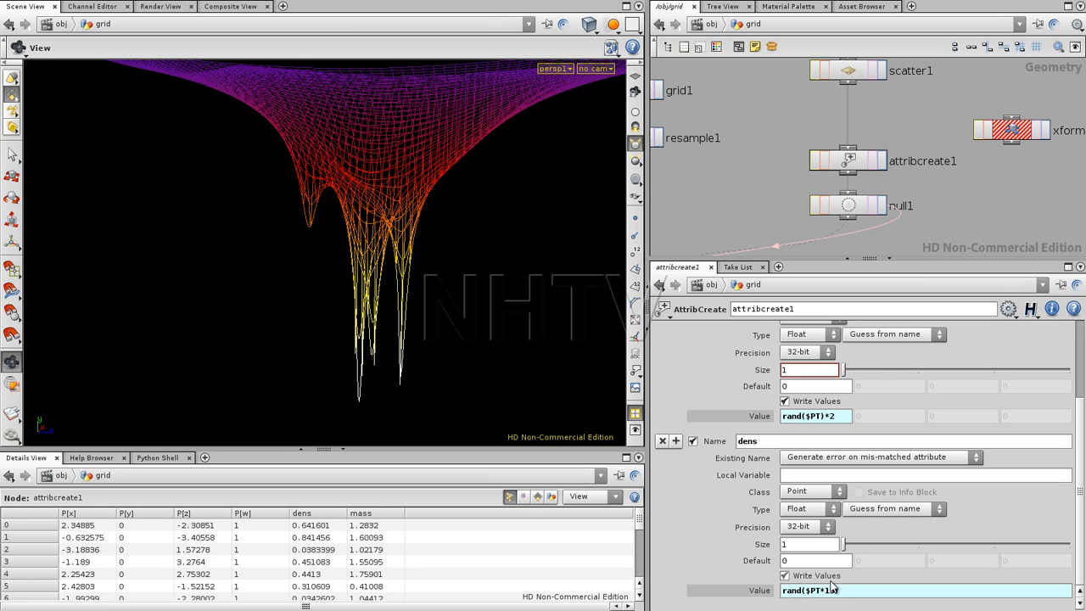
{"action": "type", "text": "5"}
{"action": "key", "text": "Return"}
{"action": "left_click_drag", "start_coordinate": [436, 201], "coordinate": [382, 205], "text": "alt"}
{"action": "left_click_drag", "start_coordinate": [300, 202], "coordinate": [414, 227], "text": "alt"}
{"action": "right_click_drag", "start_coordinate": [414, 227], "coordinate": [265, 243], "text": "alt"}
{"action": "left_click_drag", "start_coordinate": [265, 243], "coordinate": [387, 268], "text": "alt"}
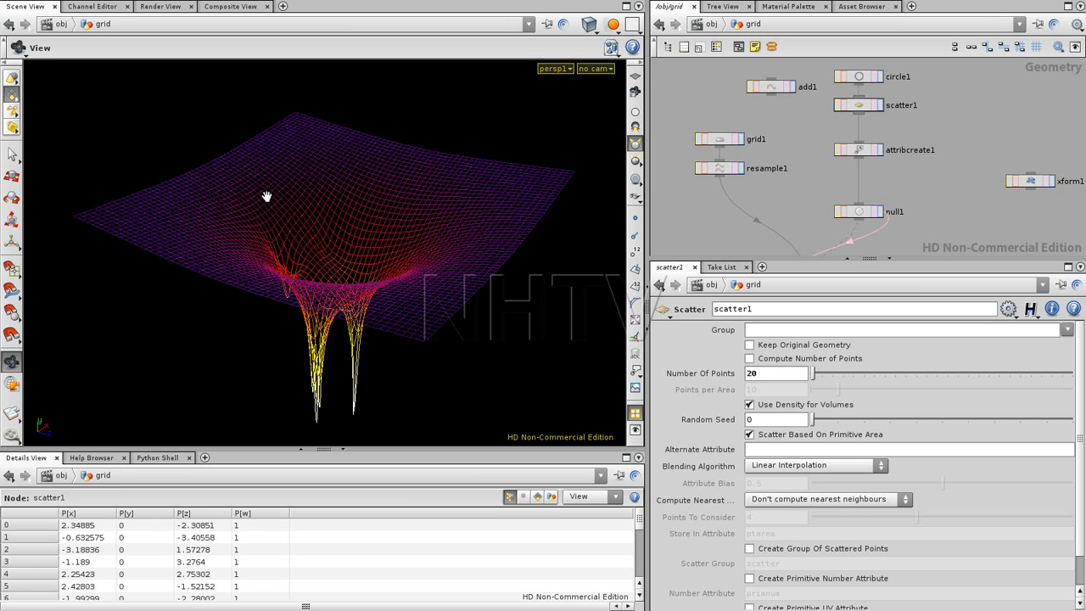
- Insert a second AttribCreate node between attribcreate1 and null1
{"action": "middle_click_drag", "start_coordinate": [817, 190], "coordinate": [863, 130]}
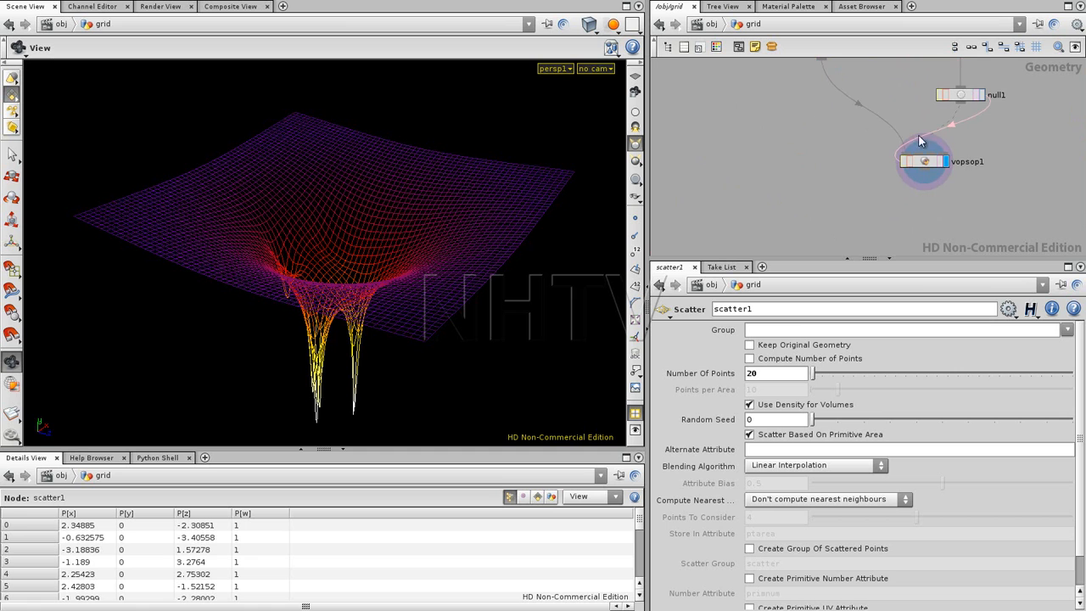
{"action": "middle_click_drag", "start_coordinate": [1047, 118], "coordinate": [960, 226]}
{"action": "left_click_drag", "start_coordinate": [882, 134], "coordinate": [873, 128]}
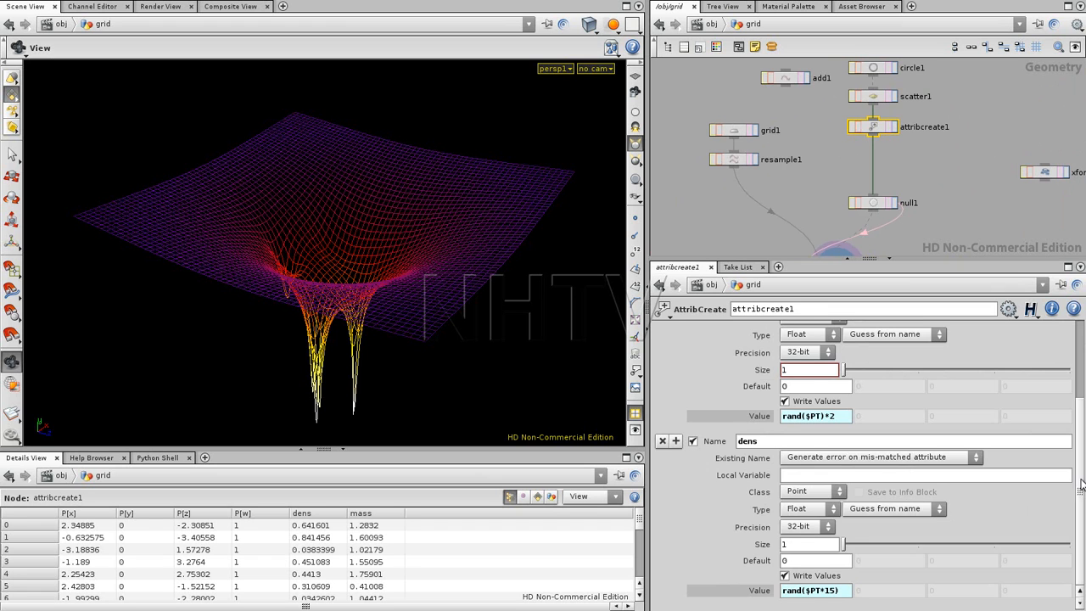
{"action": "scroll", "coordinate": [1081, 483], "scroll_direction": "up", "scroll_amount": 5}
{"action": "scroll", "coordinate": [1081, 484], "scroll_direction": "down", "scroll_amount": 4}
{"action": "scroll", "coordinate": [1077, 482], "scroll_direction": "down", "scroll_amount": 1}
{"action": "left_click", "coordinate": [939, 164]}
{"action": "key", "text": "Tab"}
{"action": "type", "text": "att"}
{"action": "left_click", "coordinate": [1058, 224]}
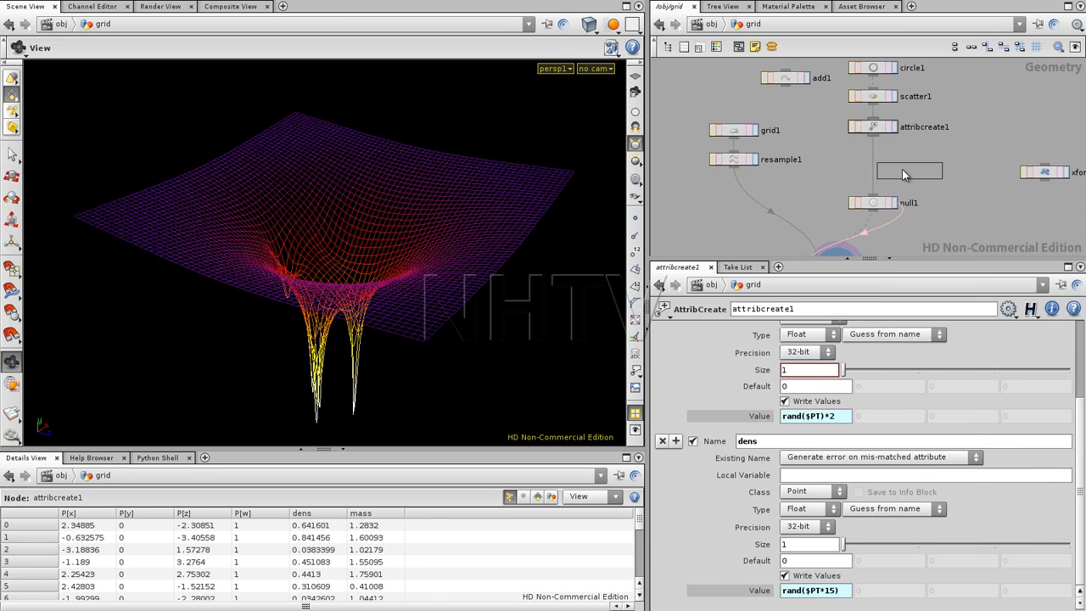
{"action": "left_click", "coordinate": [875, 165]}
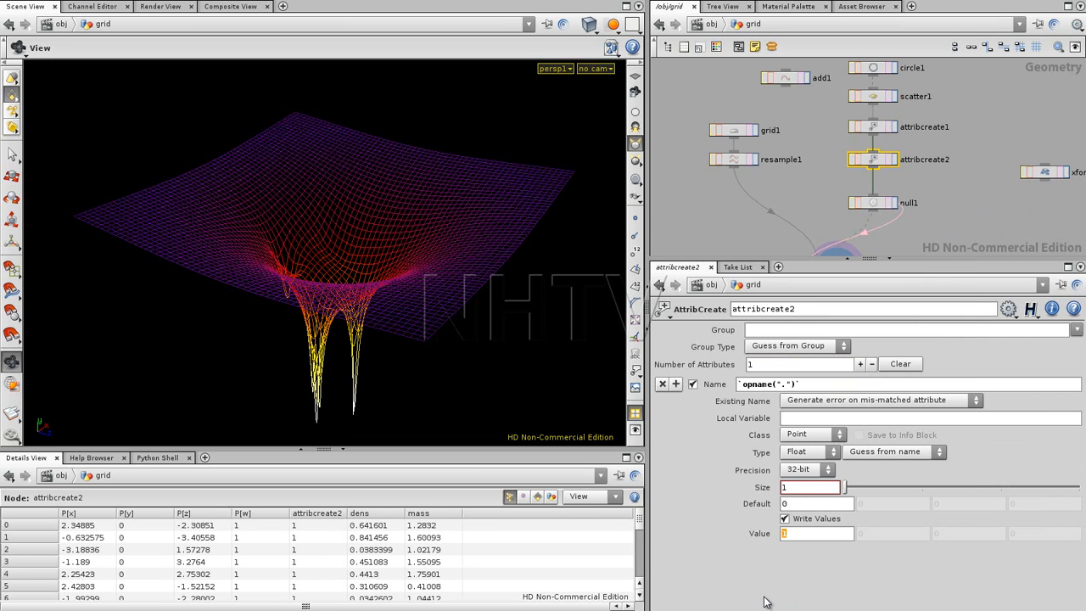
- Set the attribute value in attribcreate2 to the expression $MASS/$DENS
{"action": "type", "text": "$MASS"}
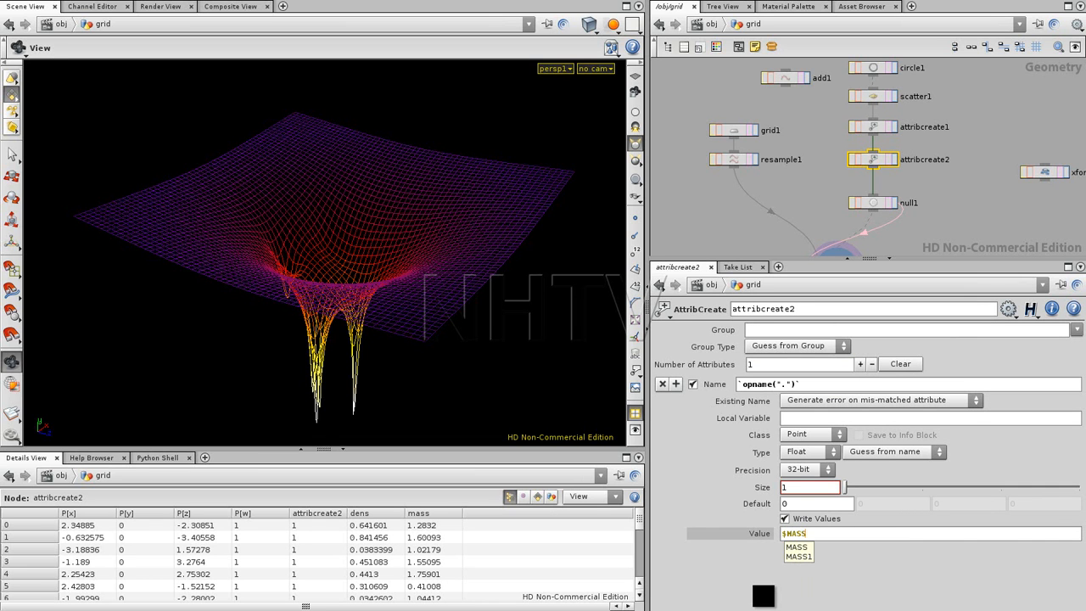
{"action": "type", "text": "/"}
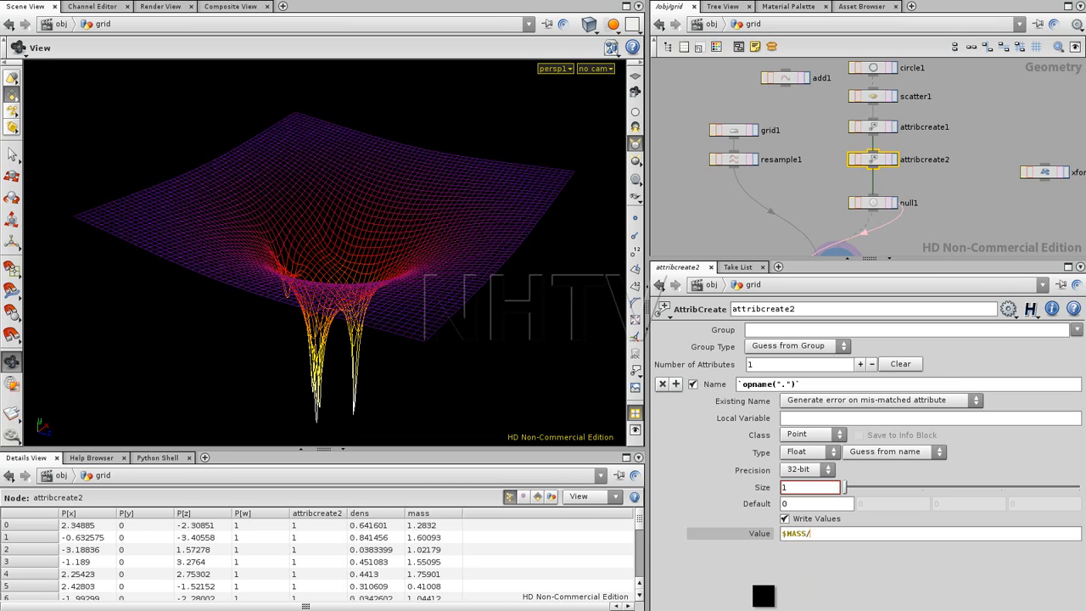
{"action": "type", "text": "$DENS"}
{"action": "key", "text": "Return"}
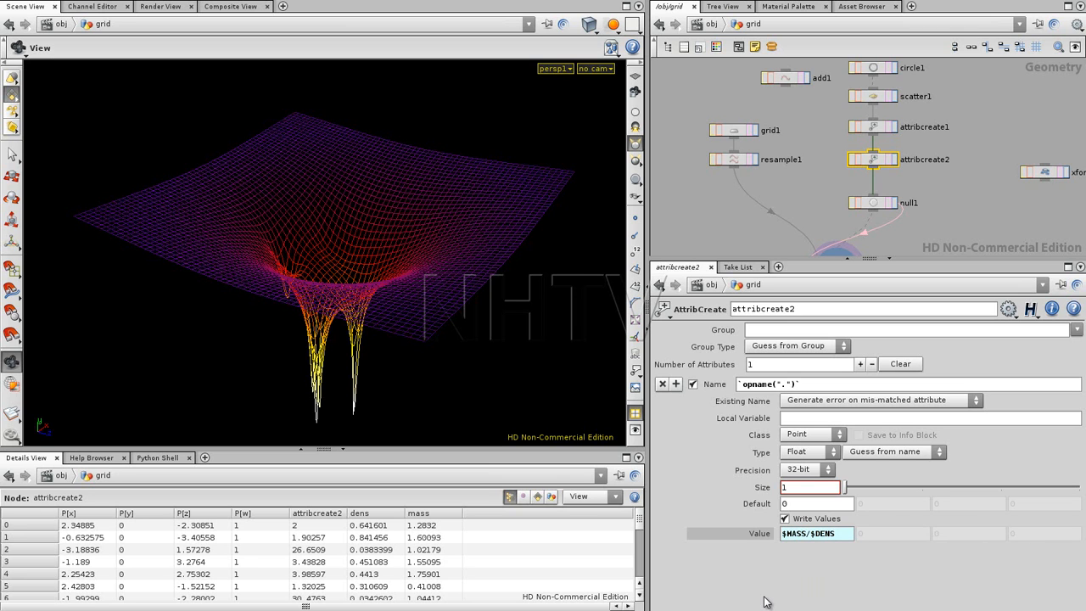
- Name the attribute created by attribcreate2 pscale
{"action": "middle_click_drag", "start_coordinate": [820, 192], "coordinate": [777, 187]}
{"action": "key", "text": "Tab"}
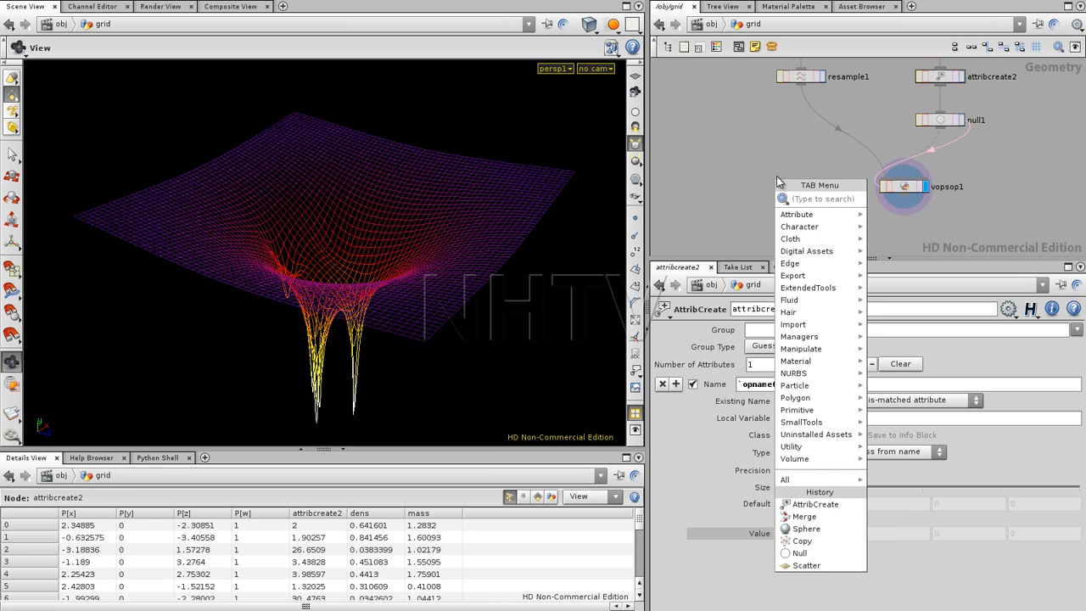
{"action": "key", "text": "Escape"}
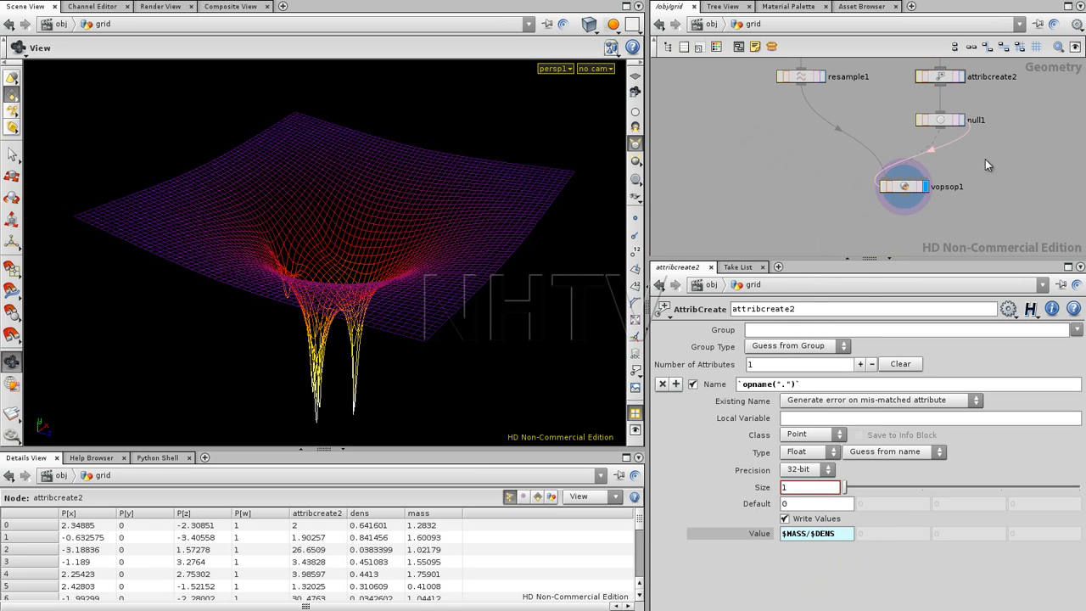
{"action": "left_click_drag", "start_coordinate": [817, 384], "coordinate": [622, 391]}
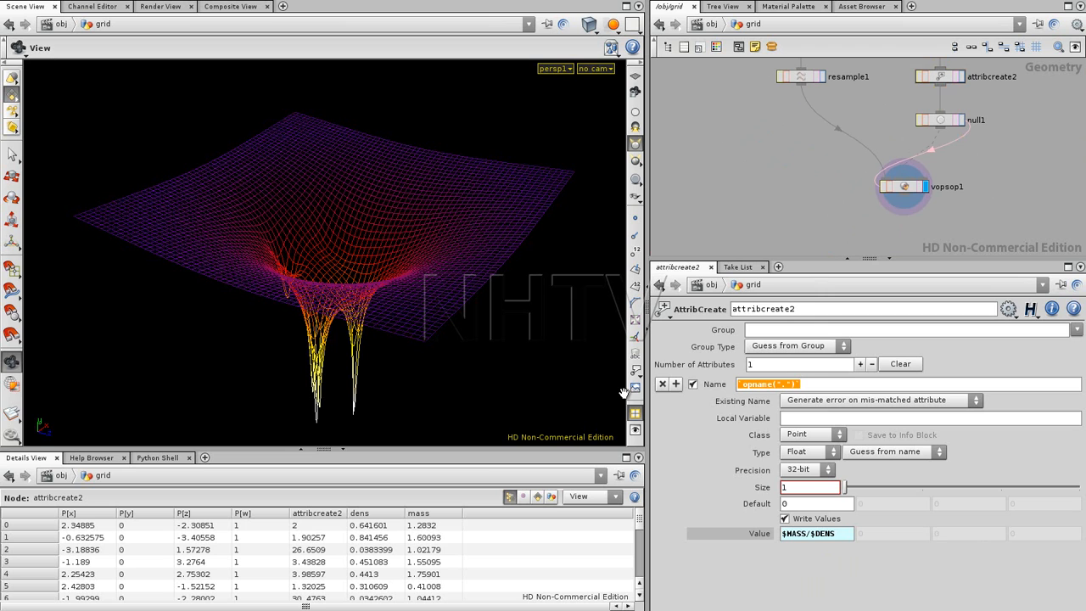
{"action": "type", "text": "ps"}
{"action": "key", "text": "Return"}
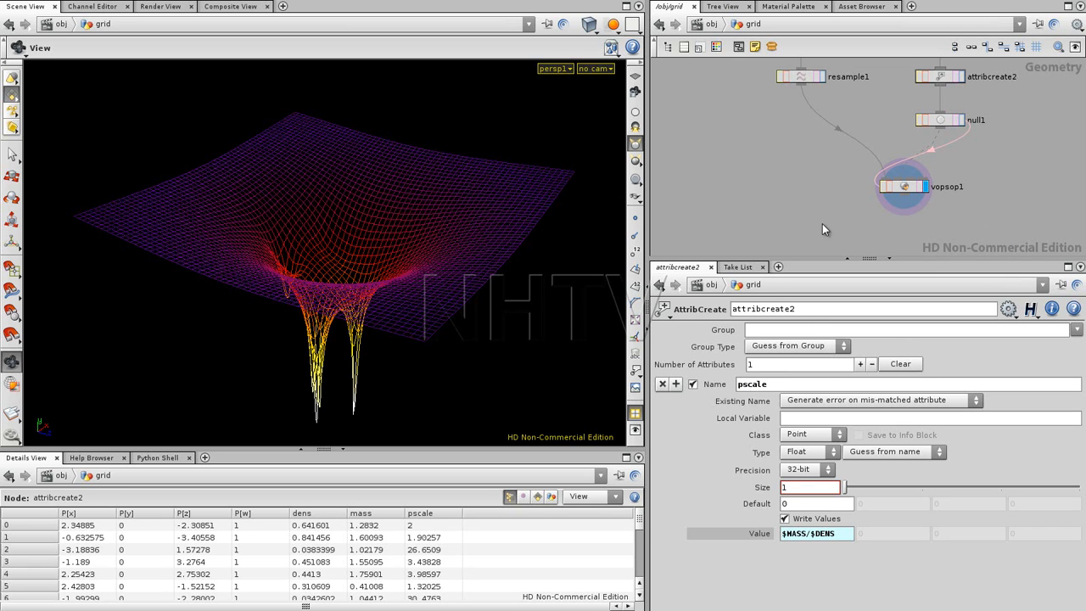
- Add a Copy node and a Sphere node to the grid network near vopsop1
{"action": "scroll", "coordinate": [802, 208], "scroll_direction": "up", "scroll_amount": 2}
{"action": "key", "text": "Tab"}
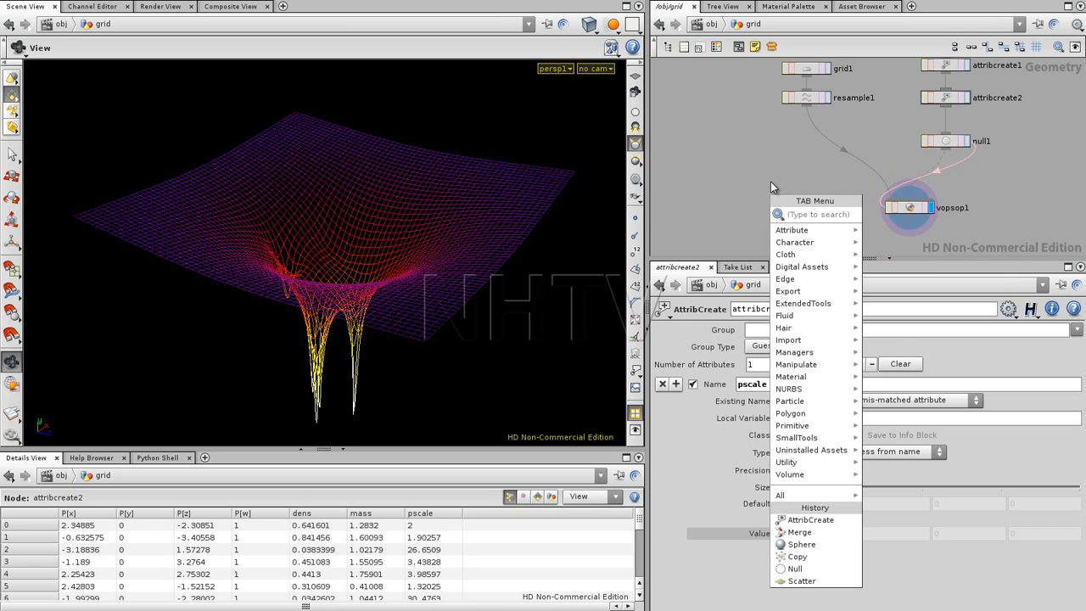
{"action": "type", "text": "copy"}
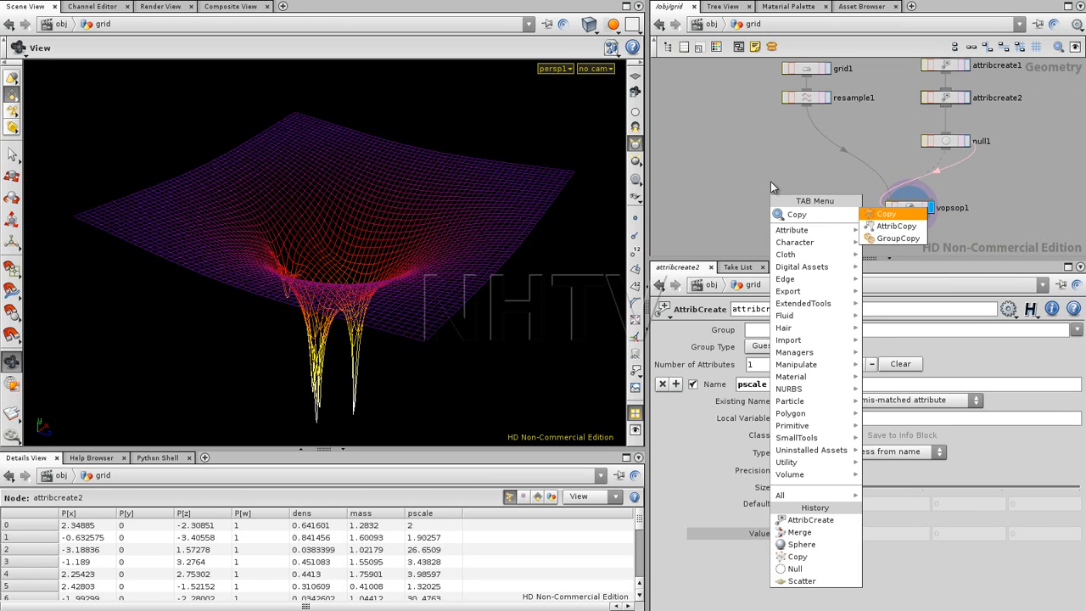
{"action": "key", "text": "Return"}
{"action": "left_click", "coordinate": [798, 221]}
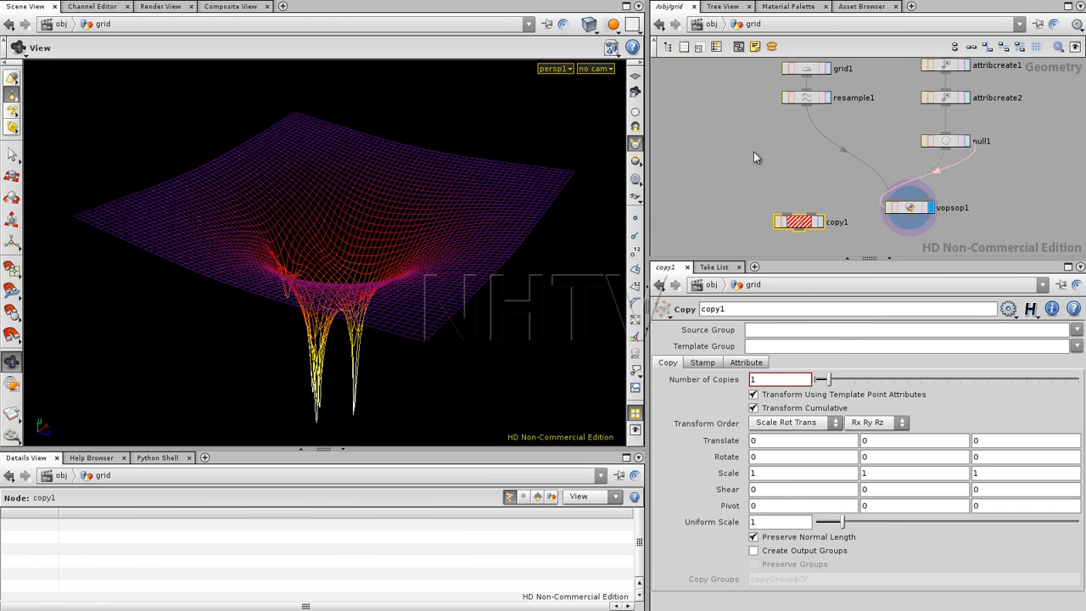
{"action": "key", "text": "Tab"}
{"action": "type", "text": "sphere"}
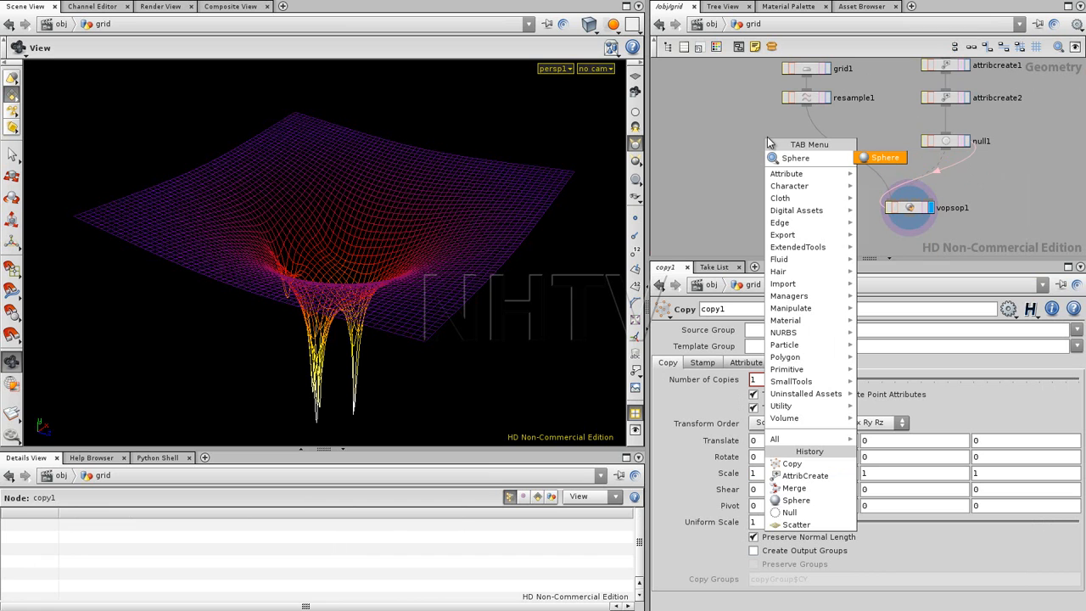
{"action": "left_click", "coordinate": [882, 158]}
{"action": "left_click", "coordinate": [733, 161]}
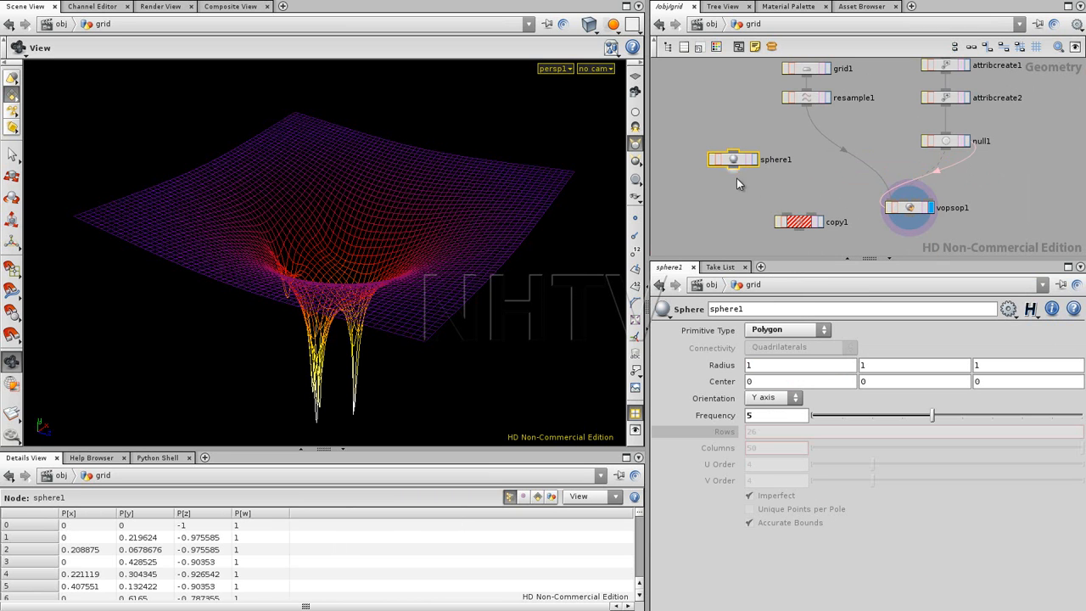
- Connect sphere1 as copy1's source and attribcreate2 as its template, and display copy1
{"action": "left_click", "coordinate": [782, 215]}
{"action": "left_click", "coordinate": [820, 222]}
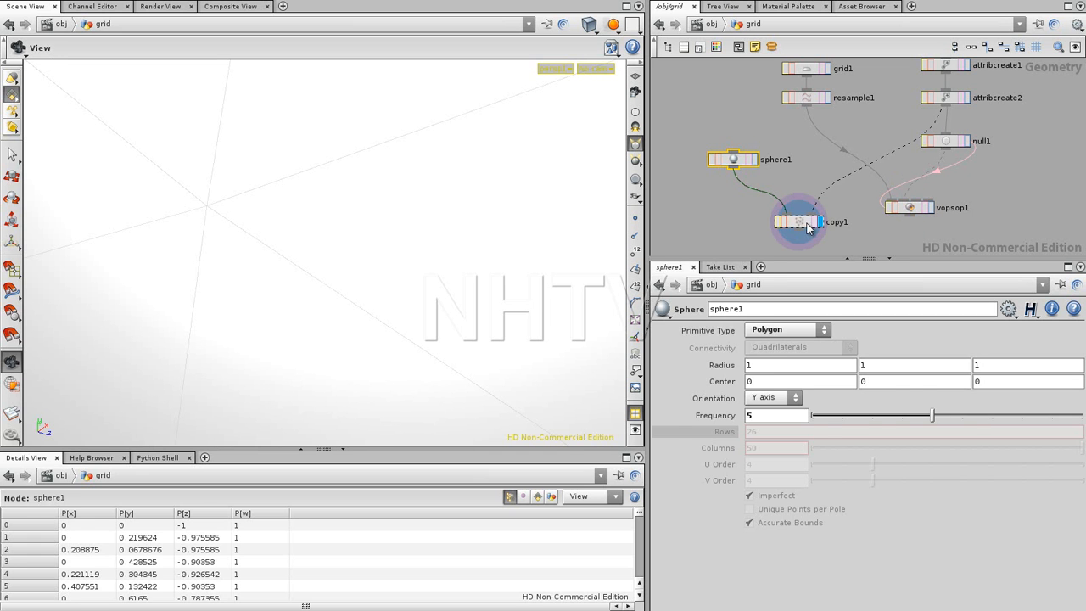
{"action": "left_click", "coordinate": [798, 223]}
{"action": "right_click_drag", "start_coordinate": [421, 185], "coordinate": [156, 238]}
{"action": "right_click_drag", "start_coordinate": [330, 226], "coordinate": [547, 177]}
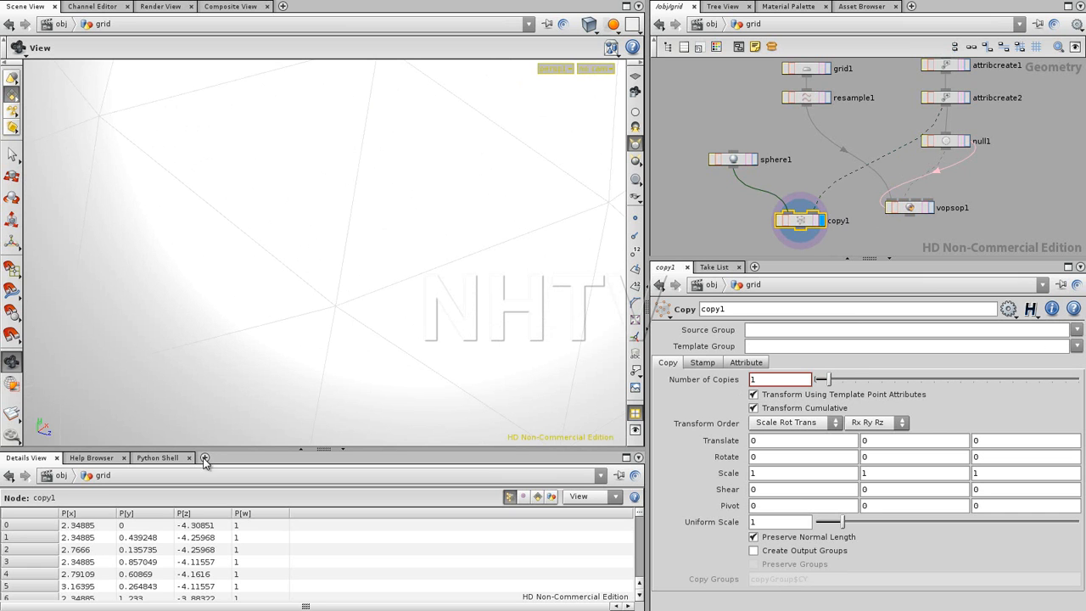
- Open the Copy node's help page in an enlarged help pane and follow its link to the instancing point attributes
{"action": "left_click", "coordinate": [92, 458]}
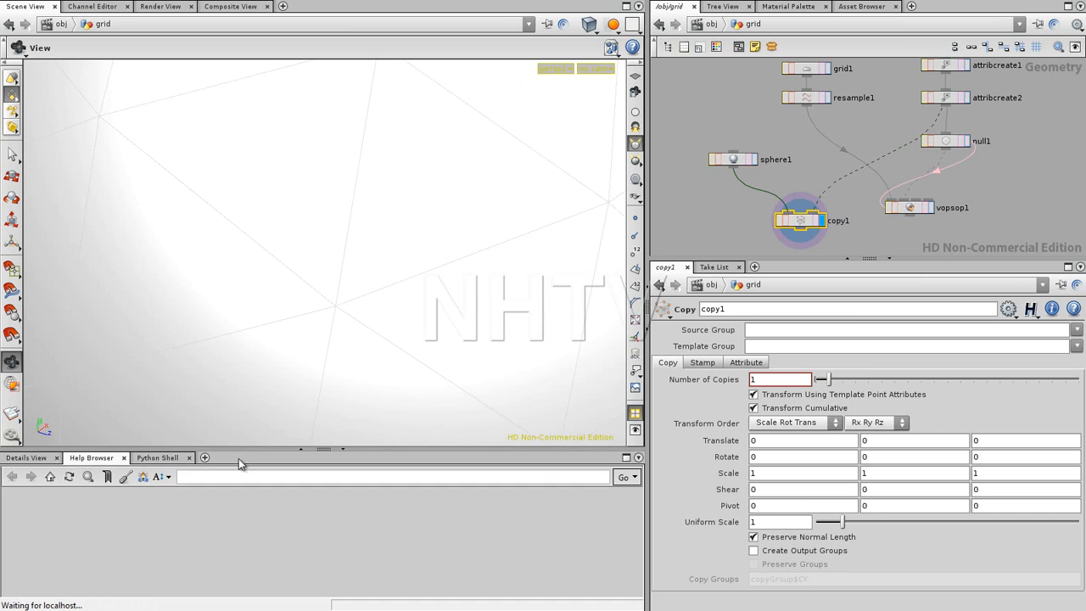
{"action": "left_click_drag", "start_coordinate": [246, 452], "coordinate": [309, 226]}
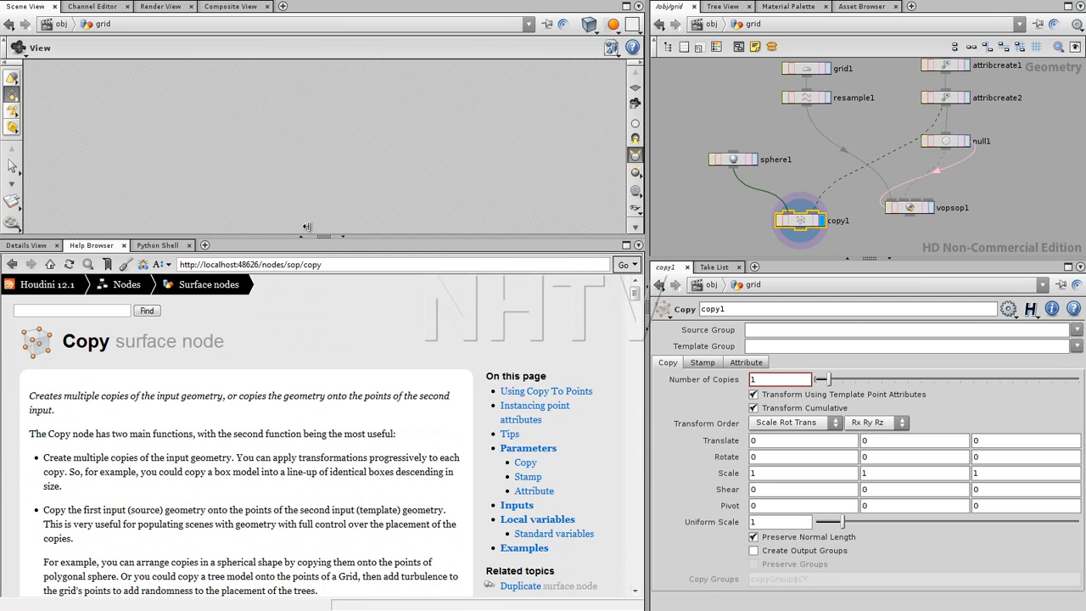
{"action": "scroll", "coordinate": [640, 303], "scroll_direction": "down", "scroll_amount": 3}
{"action": "scroll", "coordinate": [640, 302], "scroll_direction": "down", "scroll_amount": 2}
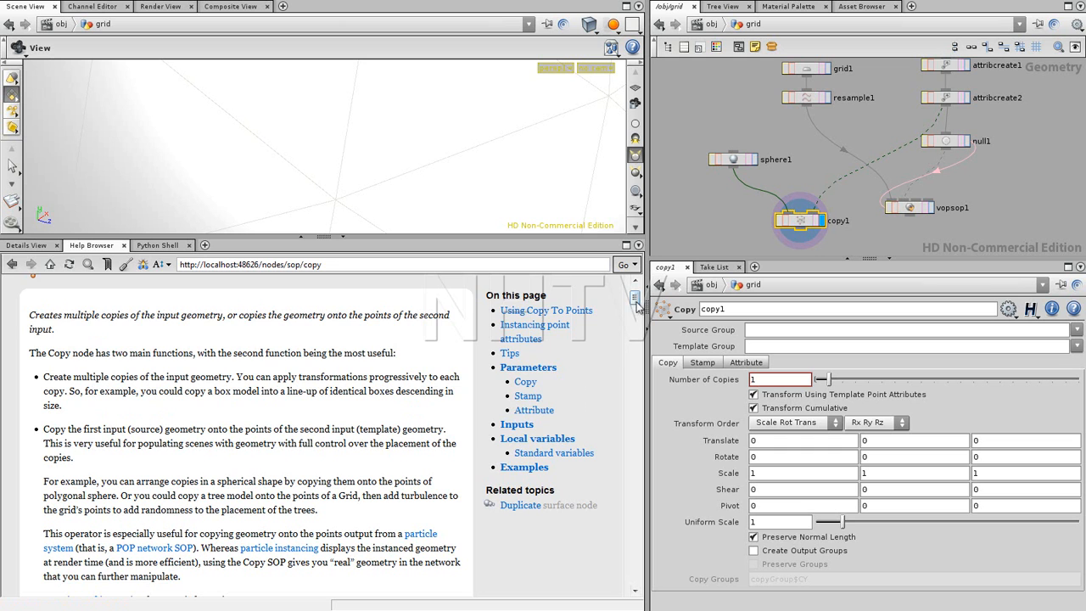
{"action": "scroll", "coordinate": [642, 312], "scroll_direction": "down", "scroll_amount": 5}
{"action": "scroll", "coordinate": [642, 312], "scroll_direction": "down", "scroll_amount": 10}
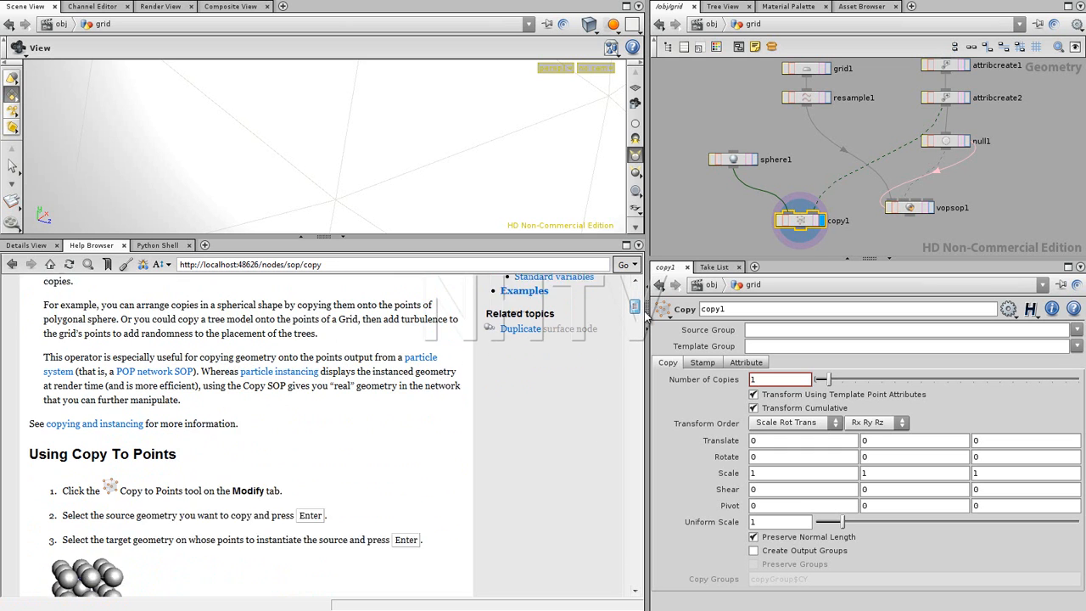
{"action": "scroll", "coordinate": [648, 323], "scroll_direction": "down", "scroll_amount": 3}
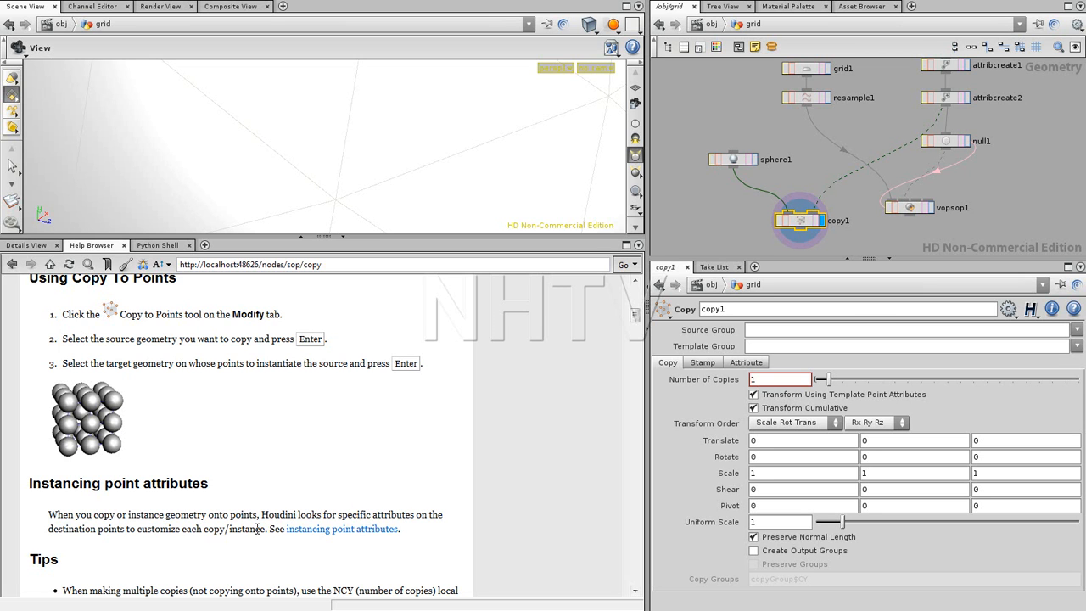
{"action": "left_click", "coordinate": [335, 531]}
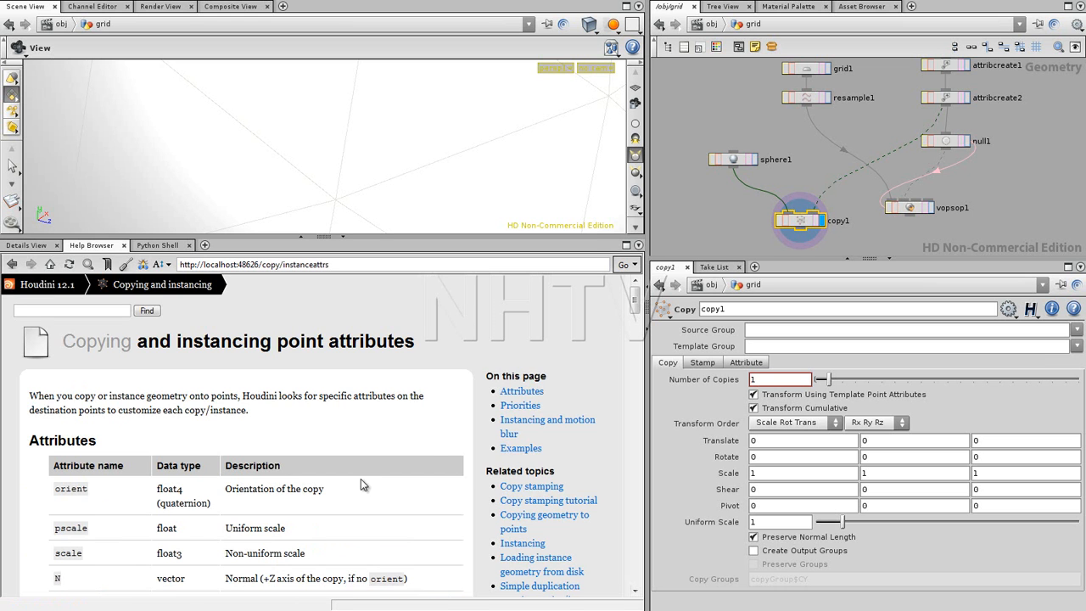
- Examine the table of point attributes used for copying and instancing, from orient and pscale through material_override
{"action": "scroll", "coordinate": [628, 311], "scroll_direction": "down", "scroll_amount": 4}
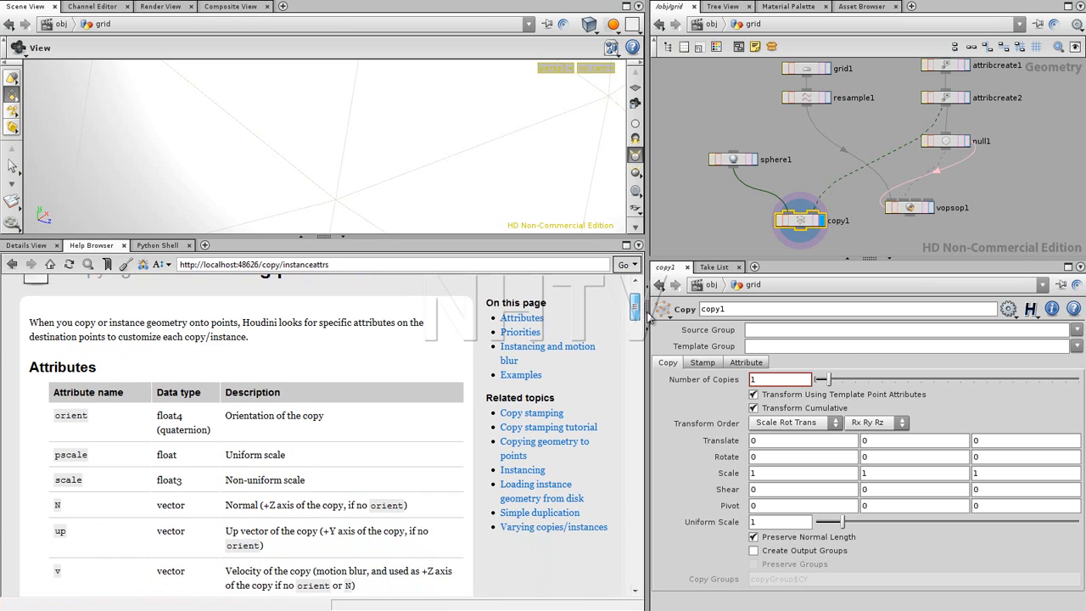
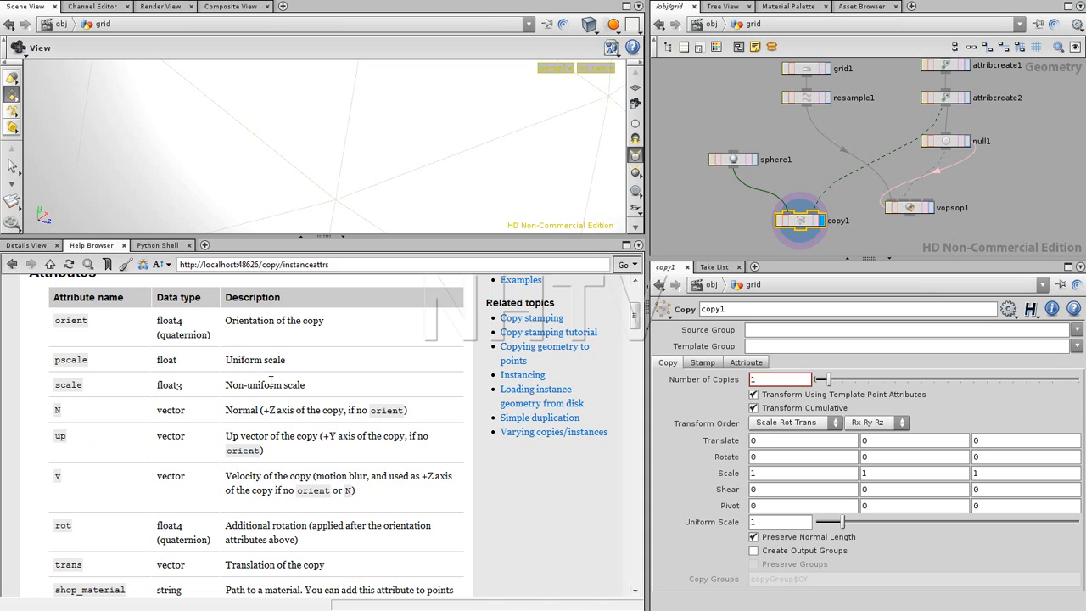
{"action": "left_click_drag", "start_coordinate": [631, 317], "coordinate": [632, 333]}
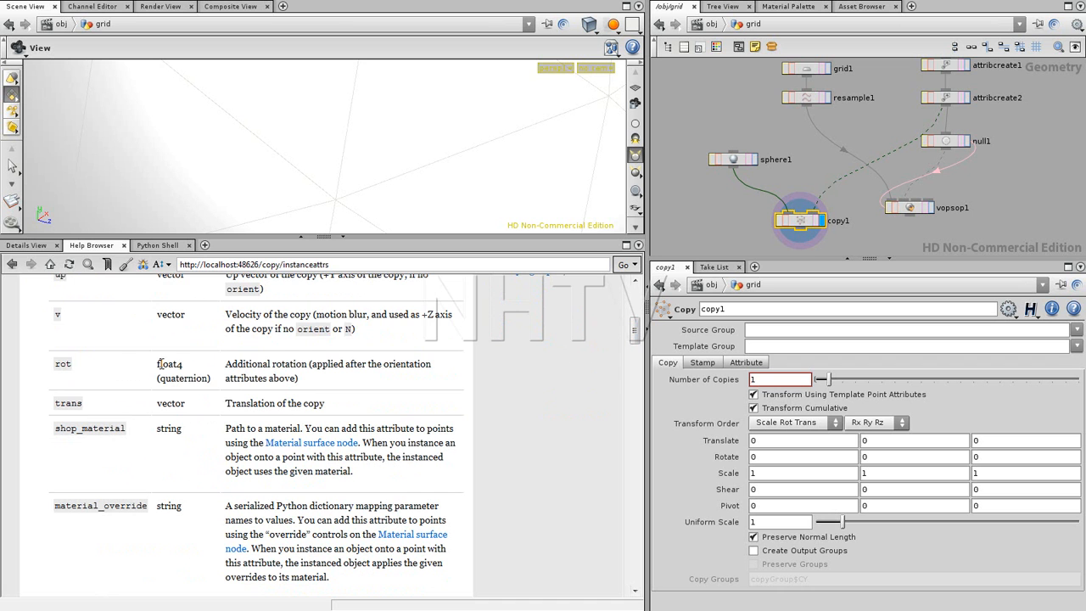
{"action": "left_click_drag", "start_coordinate": [633, 331], "coordinate": [635, 322]}
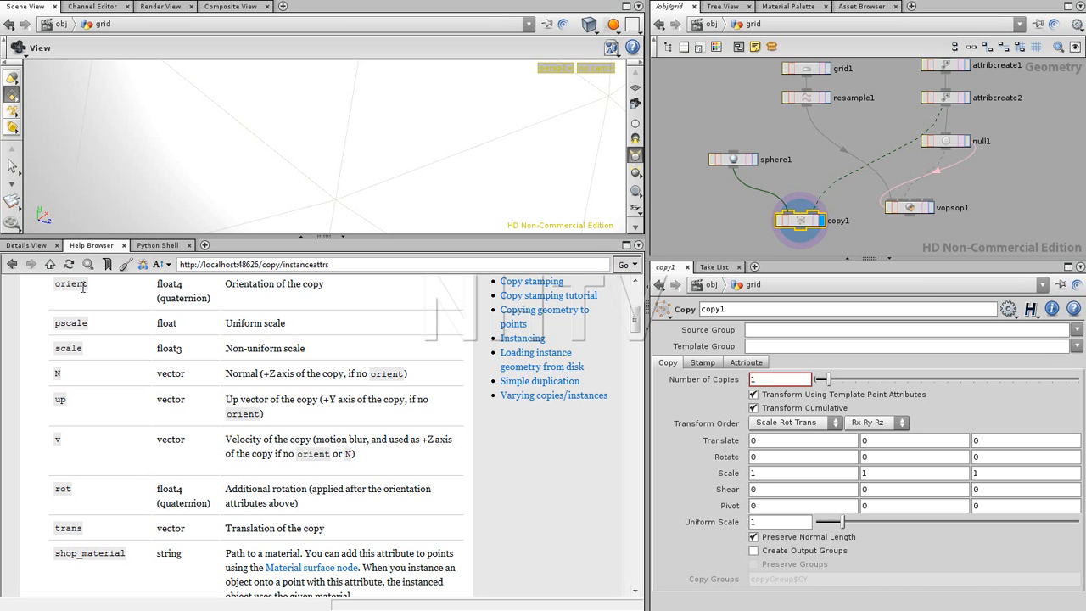
{"action": "scroll", "coordinate": [642, 337], "scroll_direction": "down", "scroll_amount": 2}
{"action": "scroll", "coordinate": [642, 338], "scroll_direction": "down", "scroll_amount": 2}
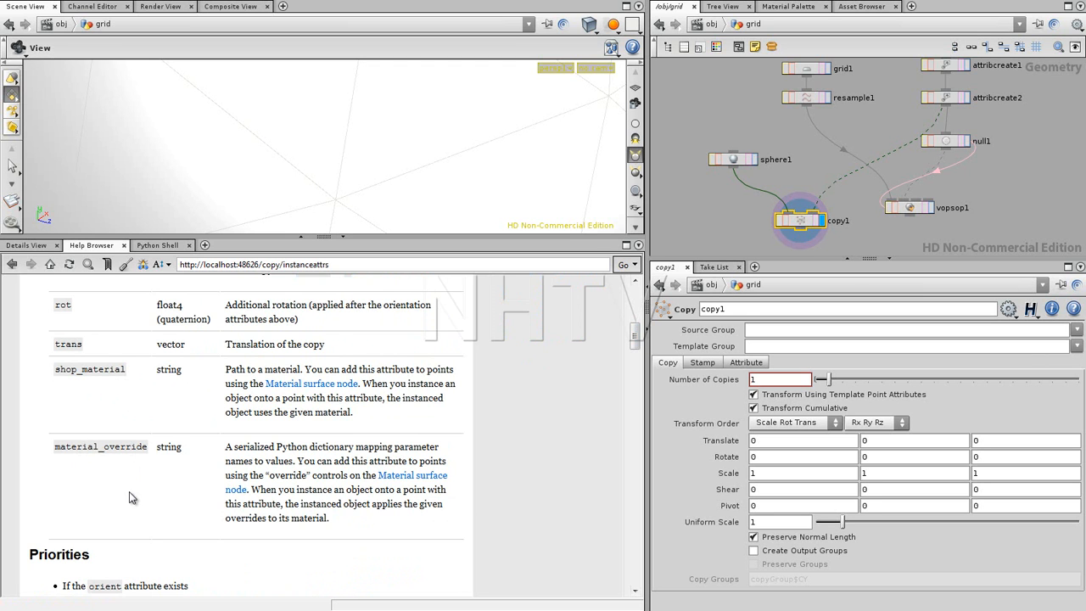
{"action": "mouse_move", "coordinate": [634, 336]}
{"action": "left_mouse_down"}
{"action": "mouse_move", "coordinate": [643, 360]}
{"action": "mouse_move", "coordinate": [647, 312]}
{"action": "mouse_move", "coordinate": [647, 321]}
{"action": "left_mouse_up"}
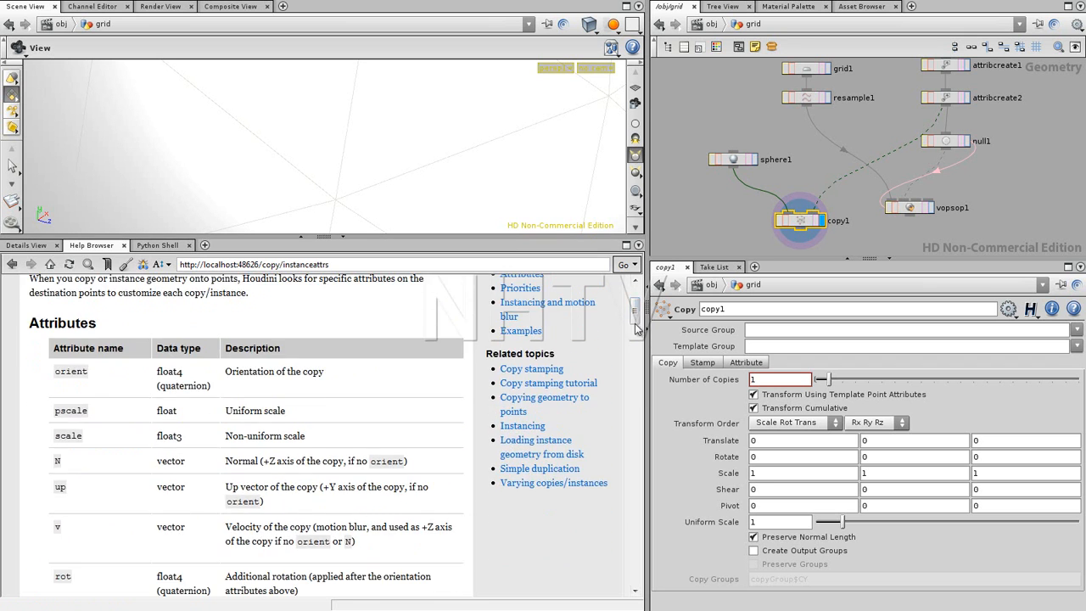
- Inspect attribcreate2's point attributes in the details spreadsheet, and compare the displayed output of vopsop1 with that of copy1
{"action": "left_click", "coordinate": [950, 100]}
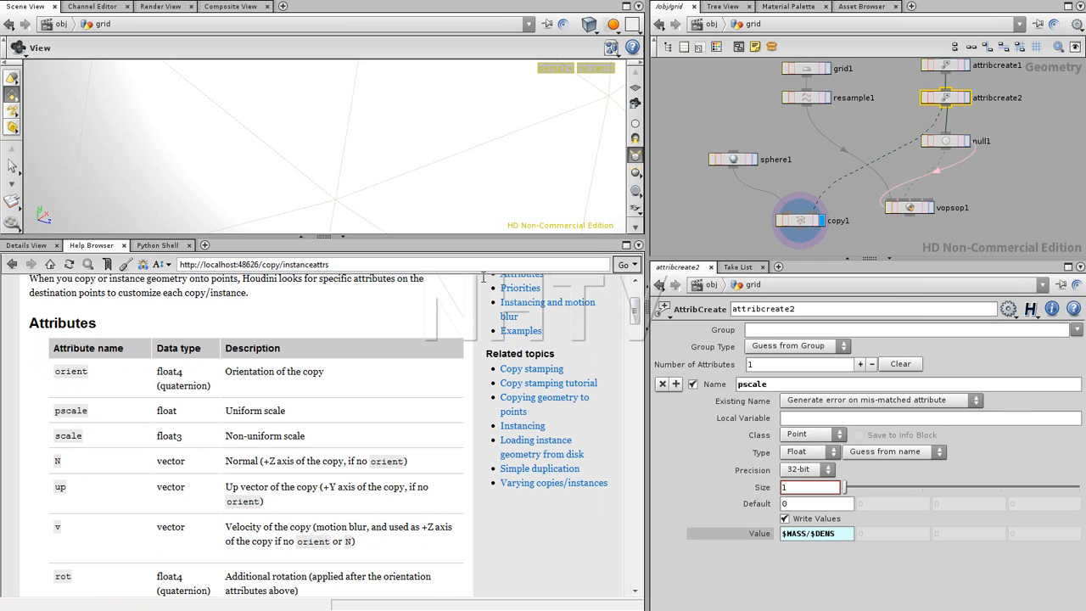
{"action": "left_click", "coordinate": [30, 246]}
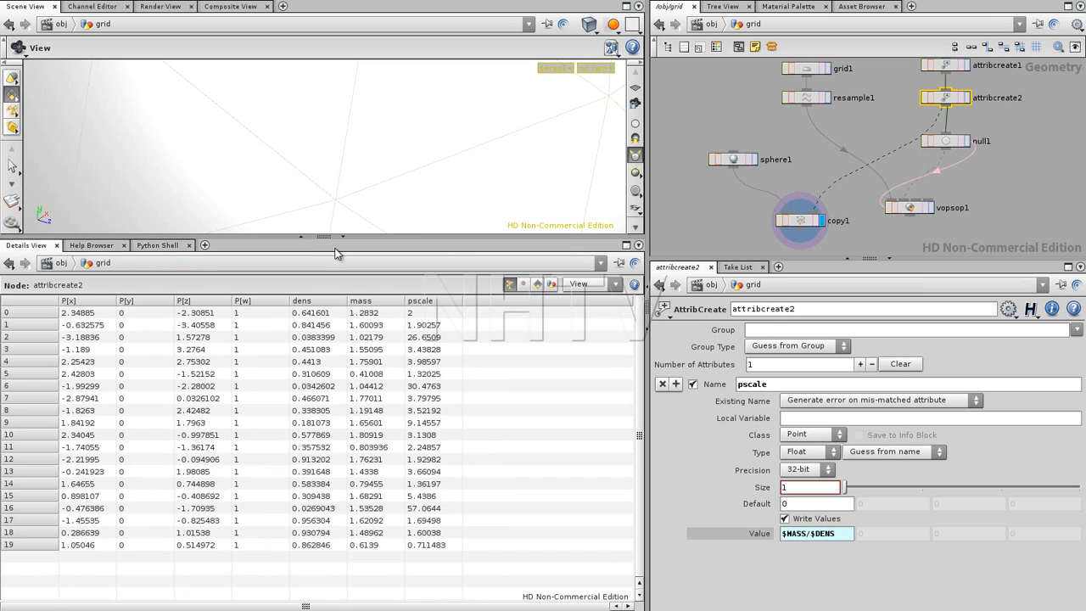
{"action": "left_click_drag", "start_coordinate": [399, 239], "coordinate": [398, 439]}
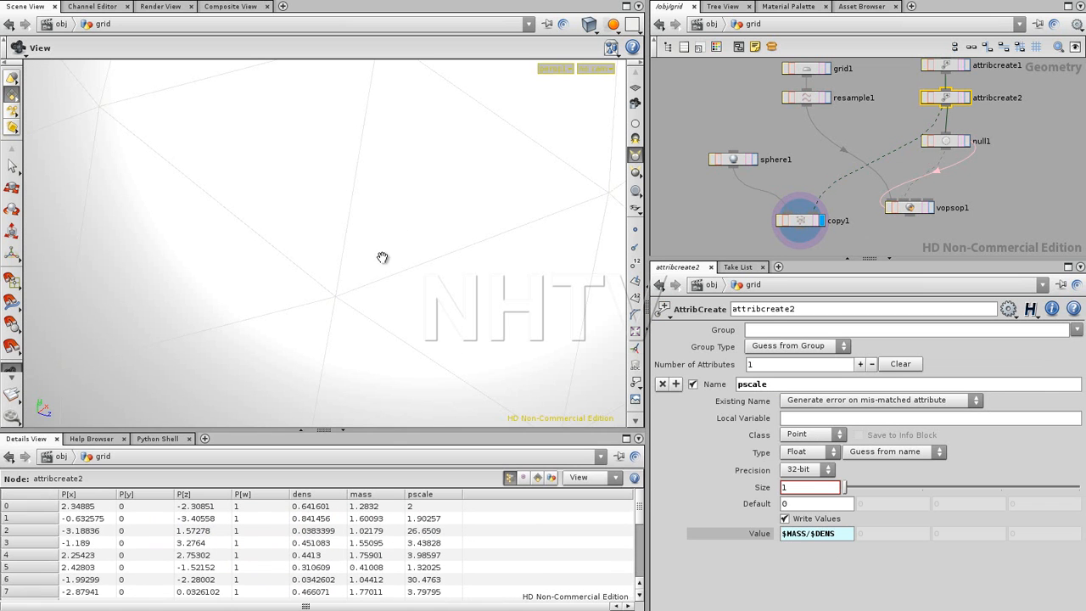
{"action": "middle_click_drag", "start_coordinate": [819, 153], "coordinate": [748, 151]}
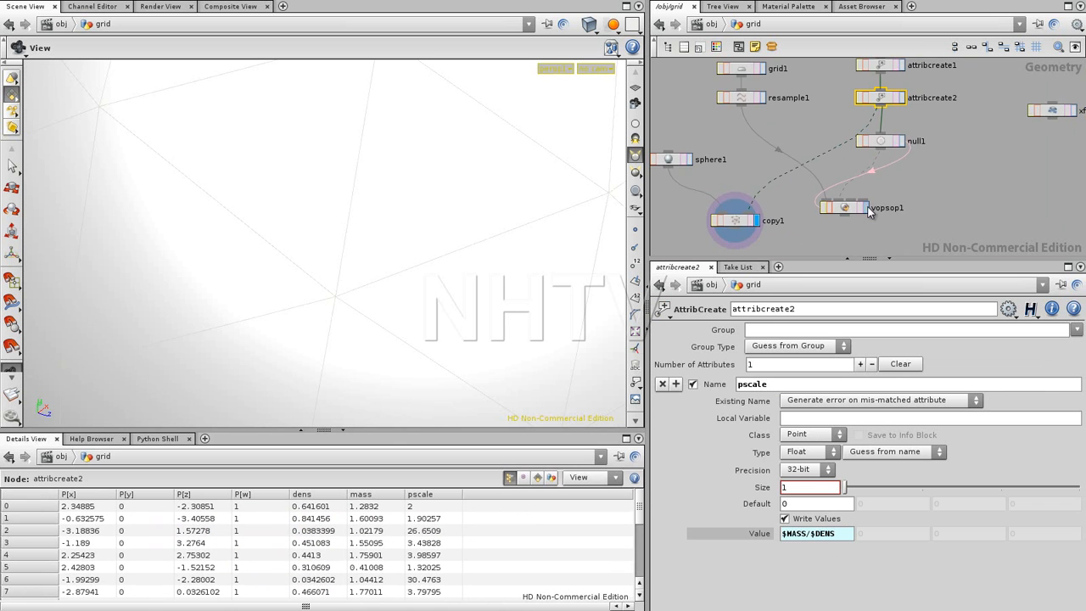
{"action": "left_click", "coordinate": [864, 208]}
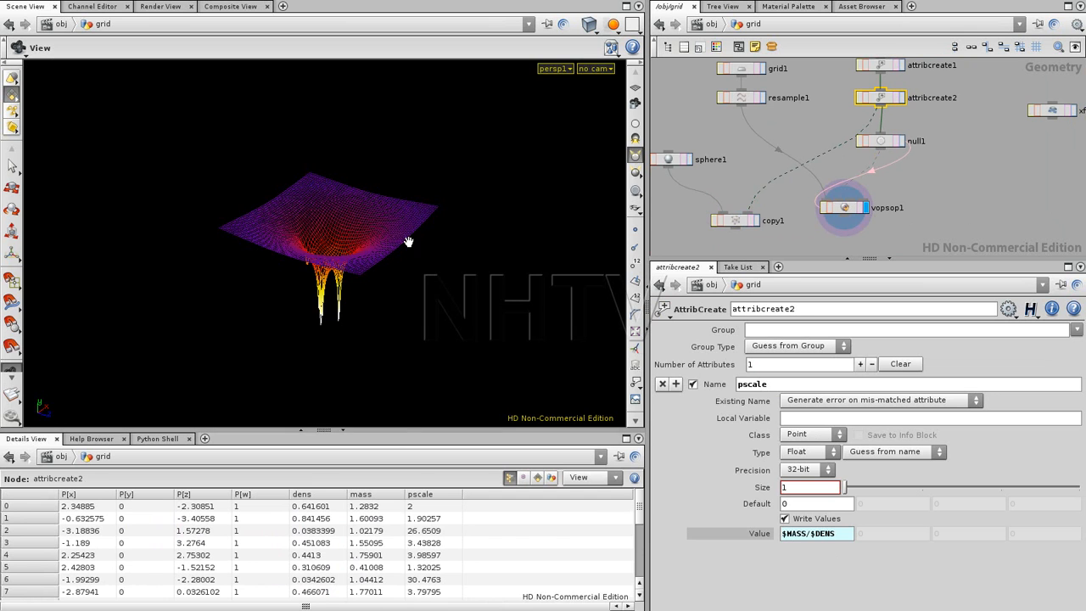
{"action": "left_click", "coordinate": [754, 222]}
{"action": "left_click", "coordinate": [747, 222]}
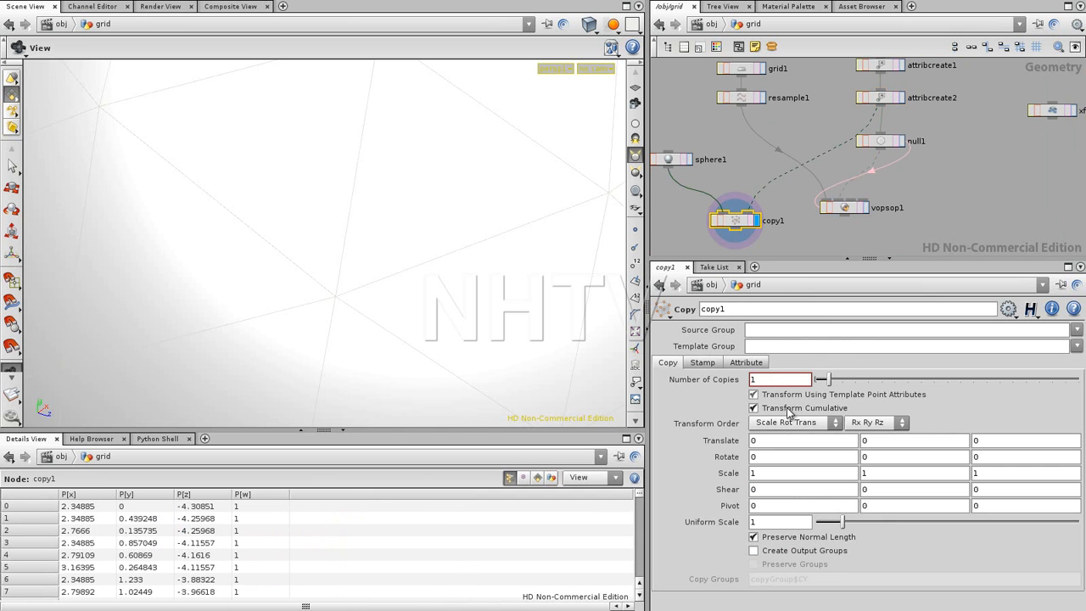
- Change the pscale value expression in attribcreate2 to ($MASS/$DENS)*0.1
{"action": "left_click", "coordinate": [883, 102]}
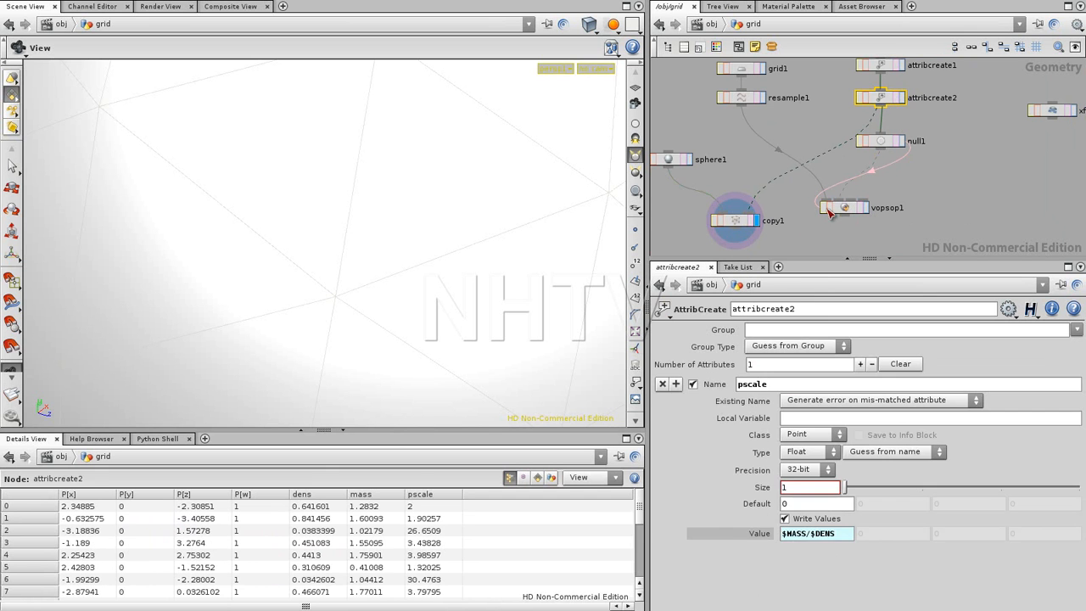
{"action": "left_click", "coordinate": [836, 533]}
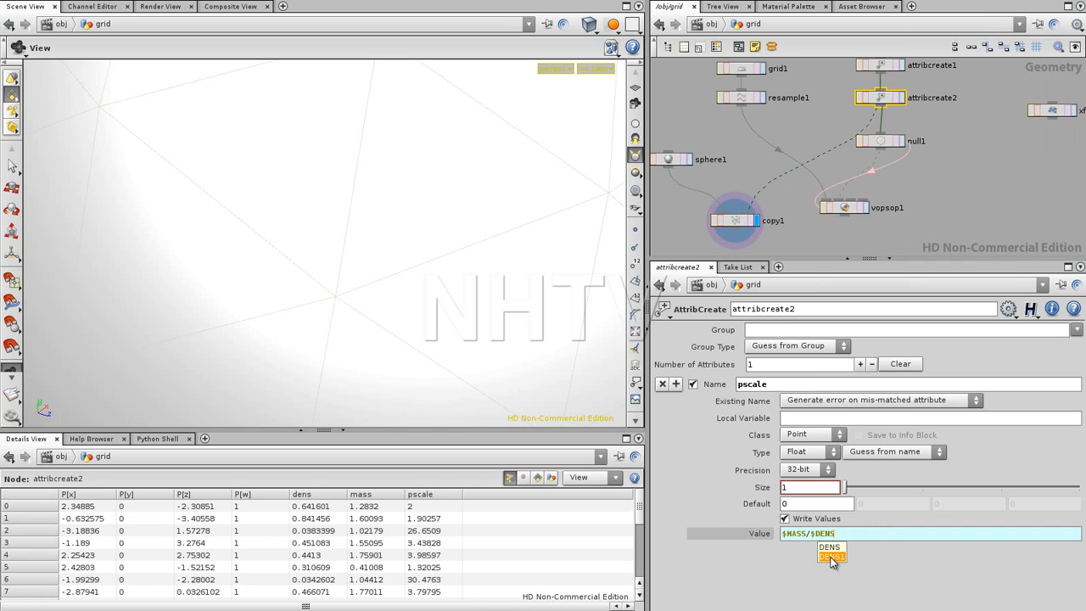
{"action": "type", "text": ")"}
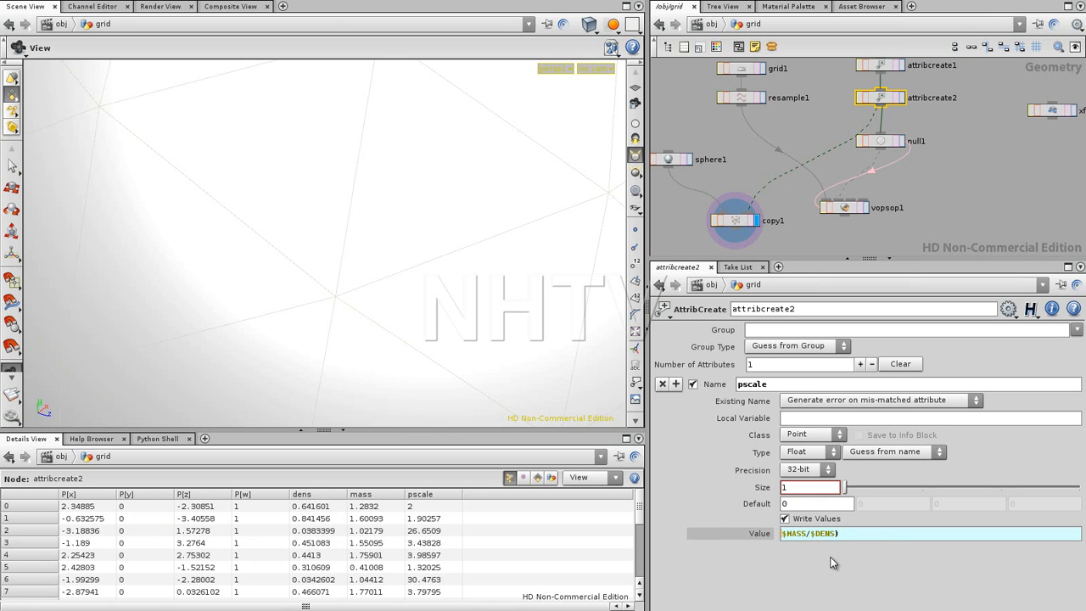
{"action": "key", "text": "Home"}
{"action": "type", "text": "("}
{"action": "type", "text": "*"}
{"action": "key", "text": "Return"}
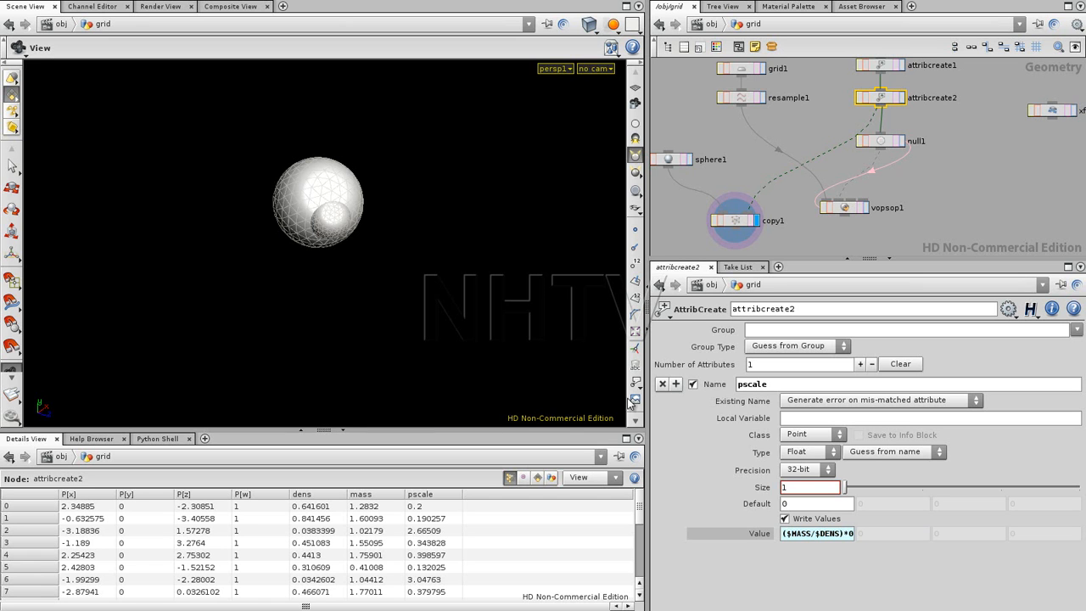
- Reduce the multiplier in attribcreate2's pscale expression to 0.01 and frame the copied spheres in the viewport
{"action": "left_click", "coordinate": [840, 532]}
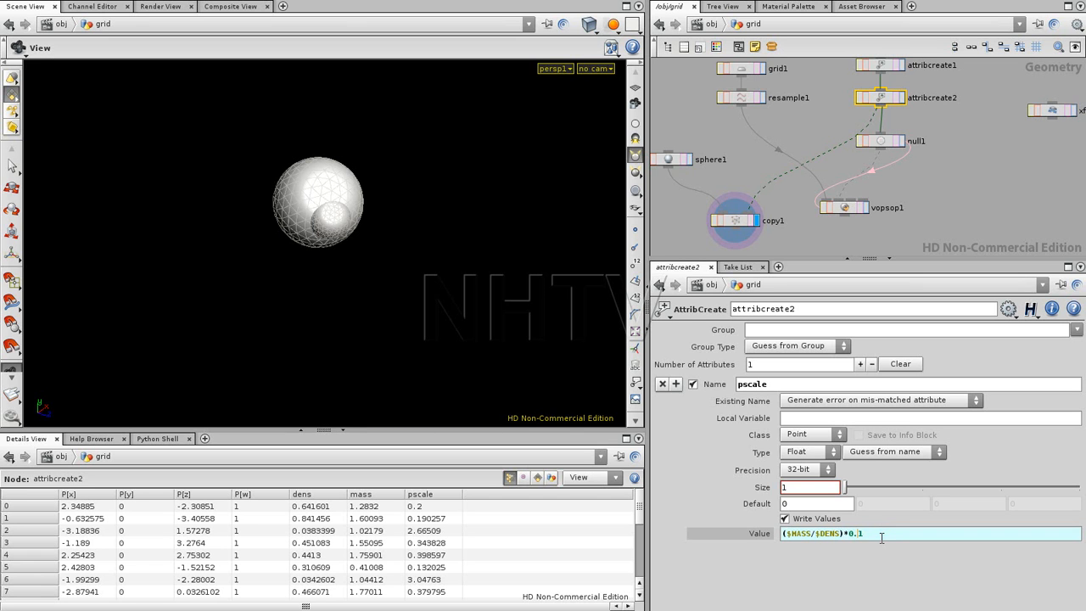
{"action": "type", "text": "0"}
{"action": "key", "text": "Return"}
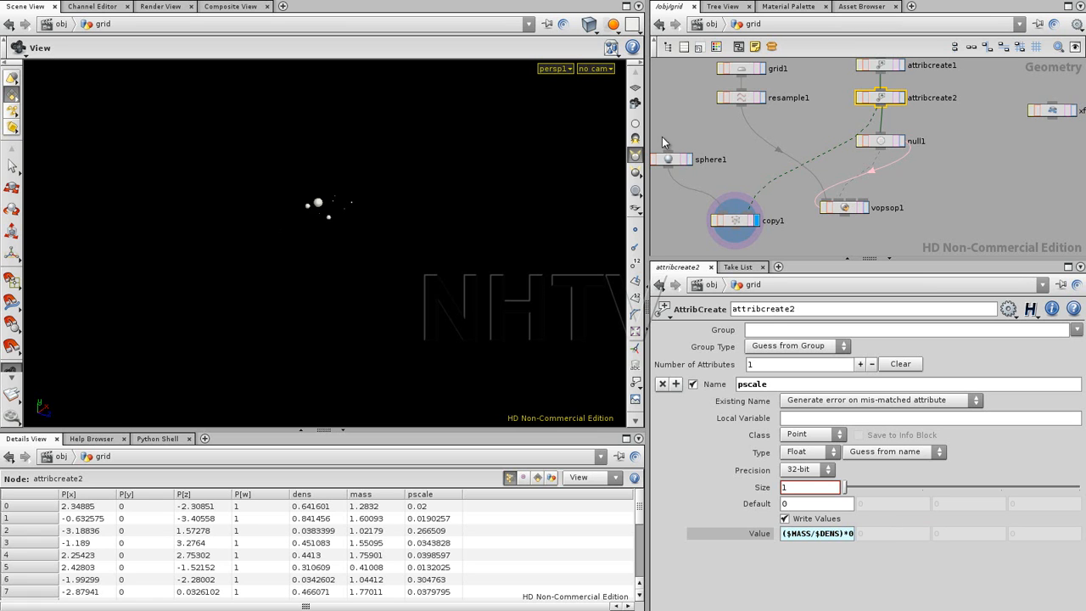
{"action": "key", "text": "h"}
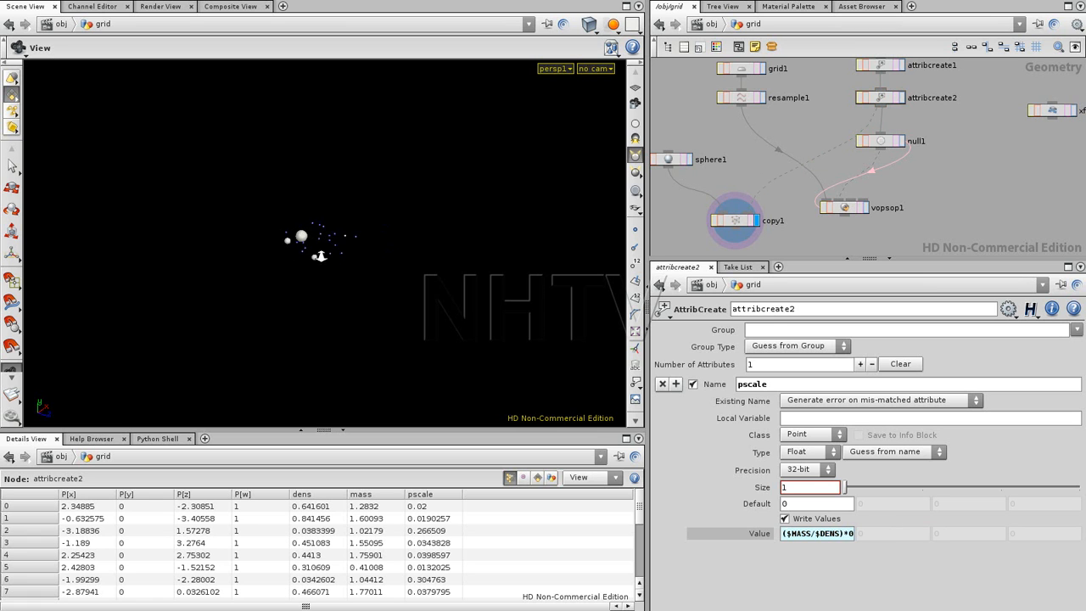
- Display vopsop1 and add a Merge node below copy1 and vopsop1
{"action": "left_click", "coordinate": [863, 208]}
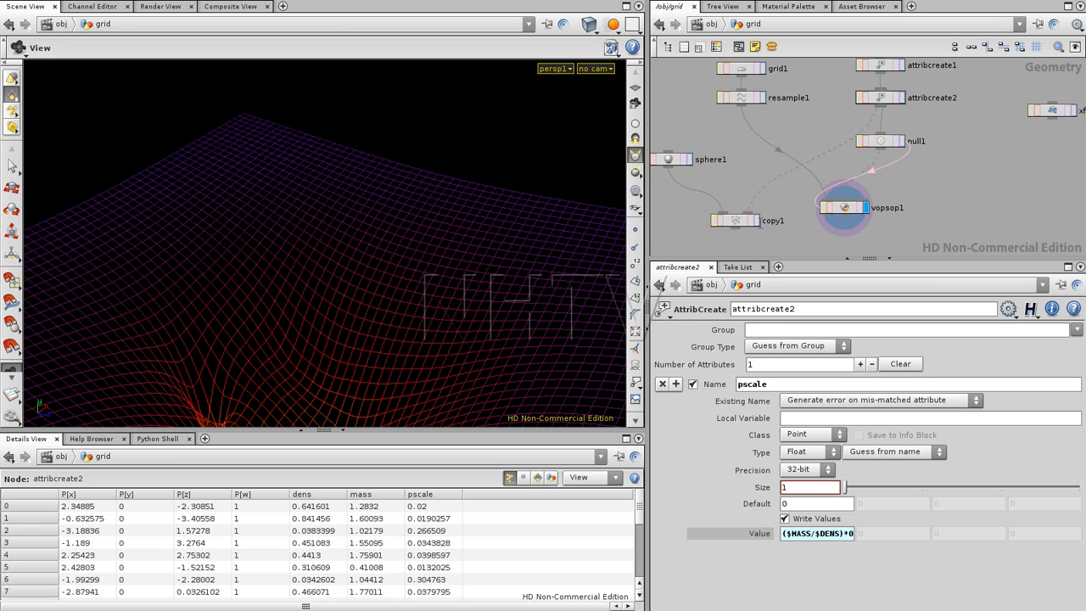
{"action": "middle_click_drag", "start_coordinate": [817, 228], "coordinate": [807, 185]}
{"action": "key", "text": "Tab"}
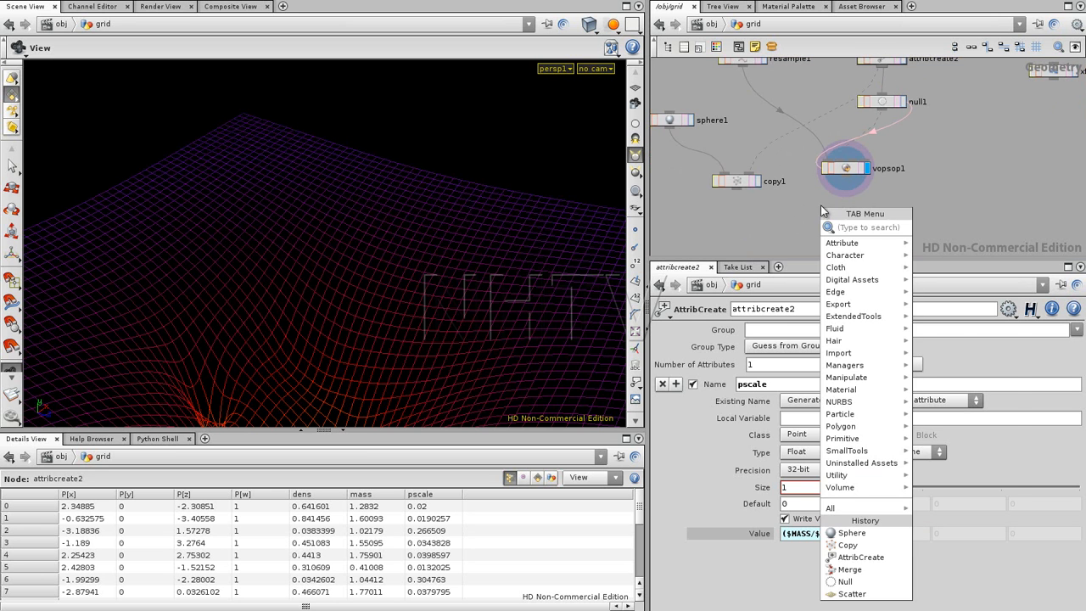
{"action": "type", "text": "merge"}
{"action": "key", "text": "Return"}
{"action": "left_click", "coordinate": [819, 226]}
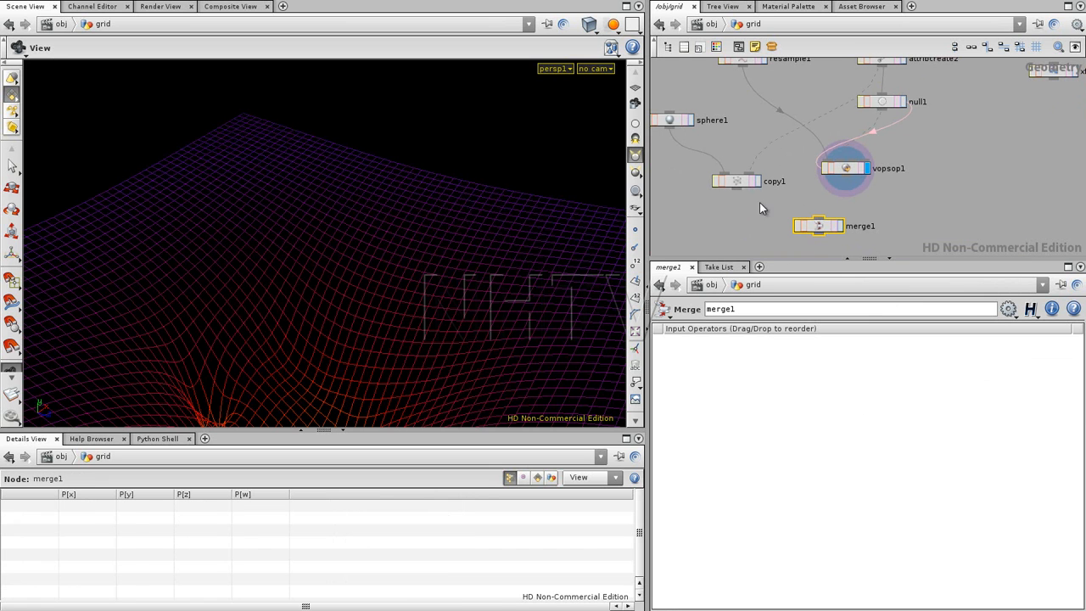
- Connect copy1 and vopsop1 to merge1 and display merge1 to show the spheres together with the deformed grid
{"action": "left_click_drag", "start_coordinate": [737, 190], "coordinate": [816, 221]}
{"action": "left_click_drag", "start_coordinate": [846, 179], "coordinate": [839, 224]}
{"action": "left_click", "coordinate": [839, 225]}
{"action": "left_click_drag", "start_coordinate": [331, 255], "coordinate": [345, 237]}
- Set the number of points in scatter1 to 1 and bring the single gravity well into view
{"action": "middle_click_drag", "start_coordinate": [943, 131], "coordinate": [945, 183]}
{"action": "left_click", "coordinate": [834, 152]}
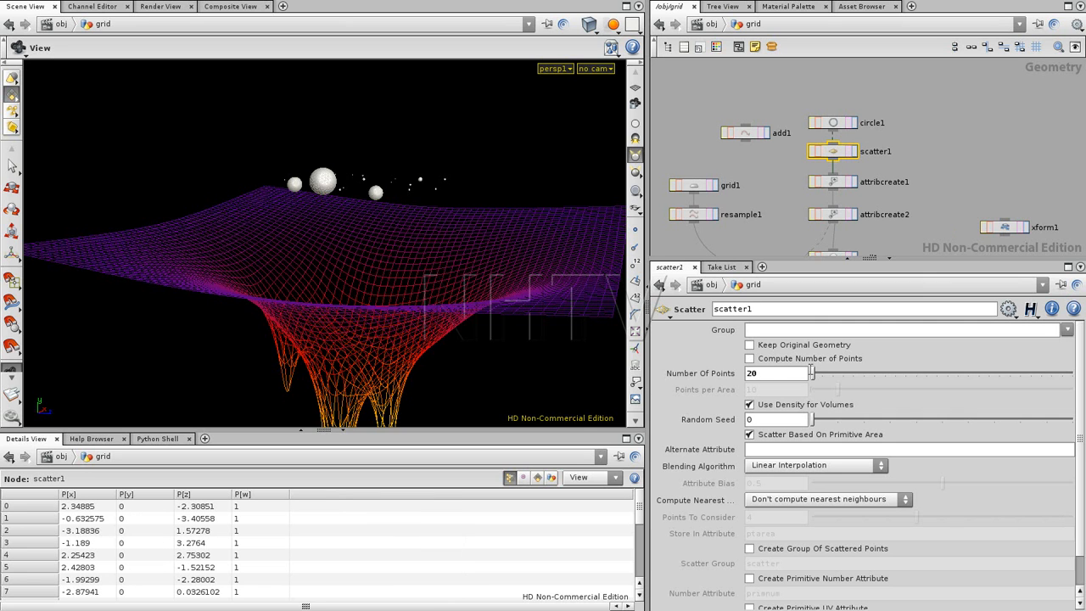
{"action": "type", "text": "1"}
{"action": "key", "text": "Return"}
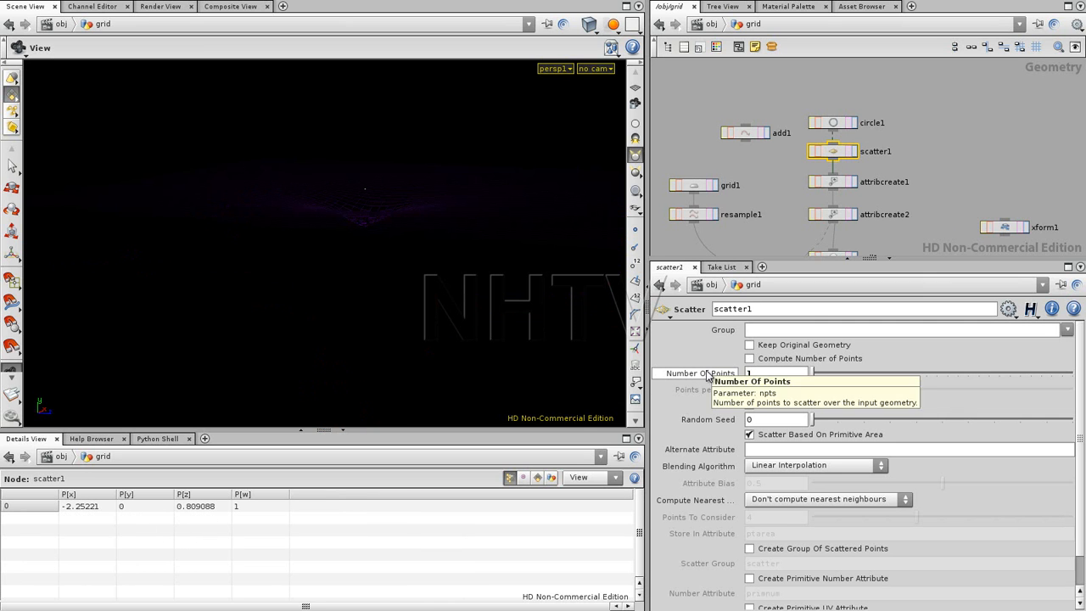
{"action": "left_click_drag", "start_coordinate": [350, 195], "coordinate": [483, 229]}
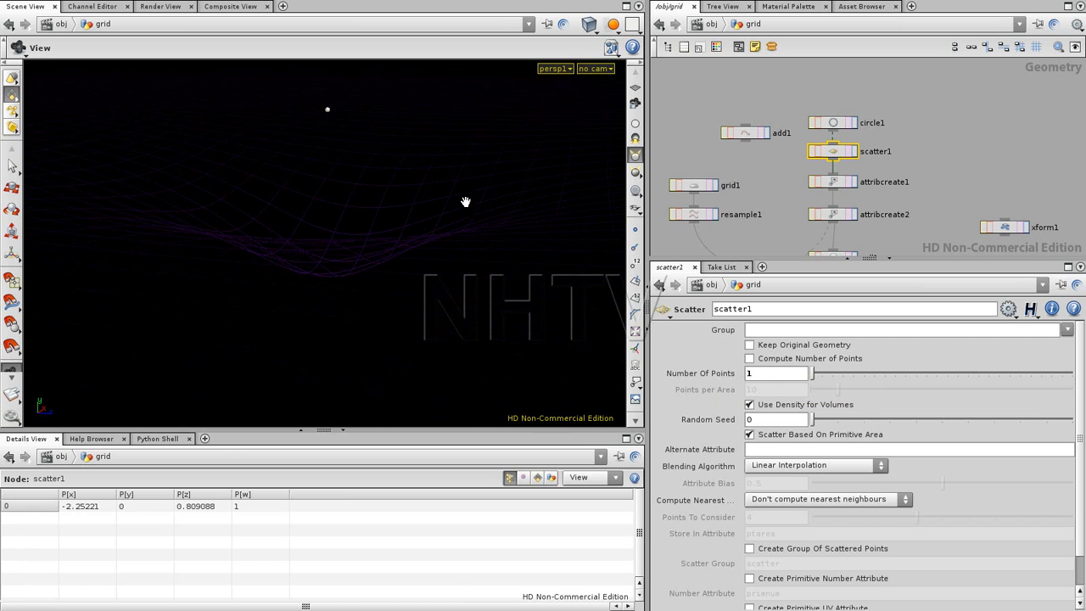
- Duplicate attribcreate1 and wire the copy between scatter1 and attribcreate2 in place of the original, which stays aside on its own branch
{"action": "middle_click_drag", "start_coordinate": [936, 200], "coordinate": [904, 180]}
{"action": "left_click_drag", "start_coordinate": [875, 113], "coordinate": [880, 180]}
{"action": "left_click", "coordinate": [827, 169]}
{"action": "left_click", "coordinate": [856, 171]}
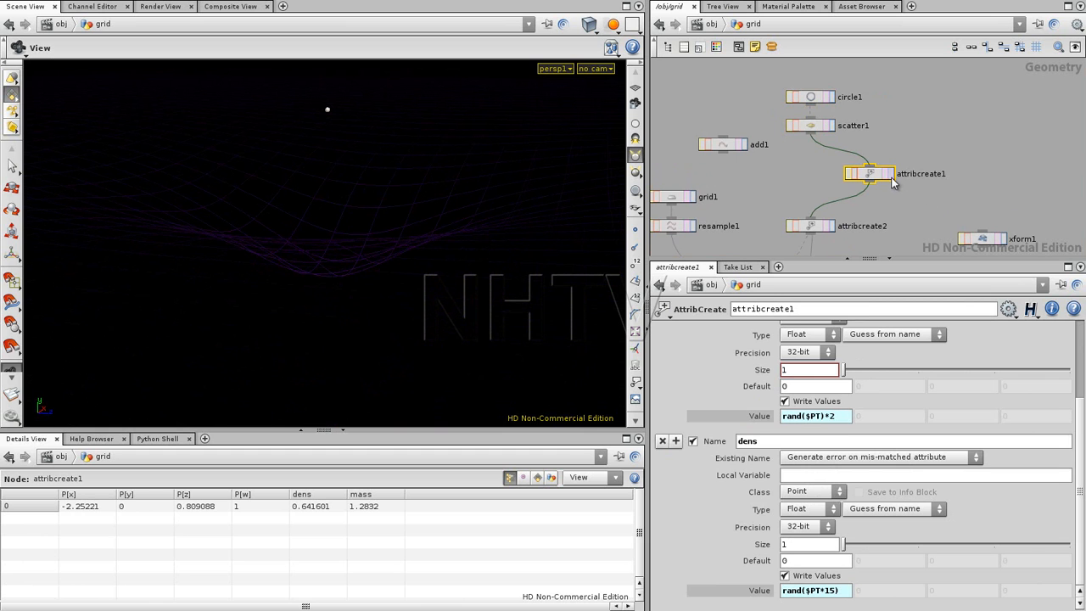
{"action": "key", "text": "ctrl+c"}
{"action": "key", "text": "ctrl+v"}
{"action": "left_click_drag", "start_coordinate": [900, 174], "coordinate": [810, 220]}
{"action": "left_click_drag", "start_coordinate": [873, 180], "coordinate": [890, 180]}
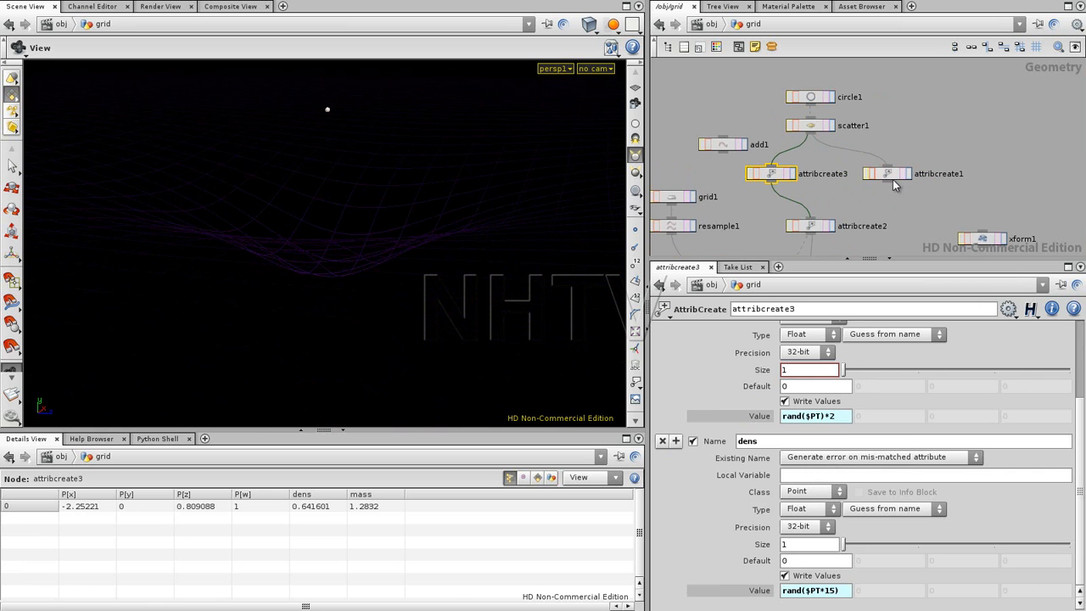
{"action": "left_click_drag", "start_coordinate": [770, 174], "coordinate": [774, 174]}
- Convert the mass and dens expressions in attribcreate3 to constant values and set dens to 0.001
{"action": "left_click", "coordinate": [754, 416]}
{"action": "left_click", "coordinate": [769, 591]}
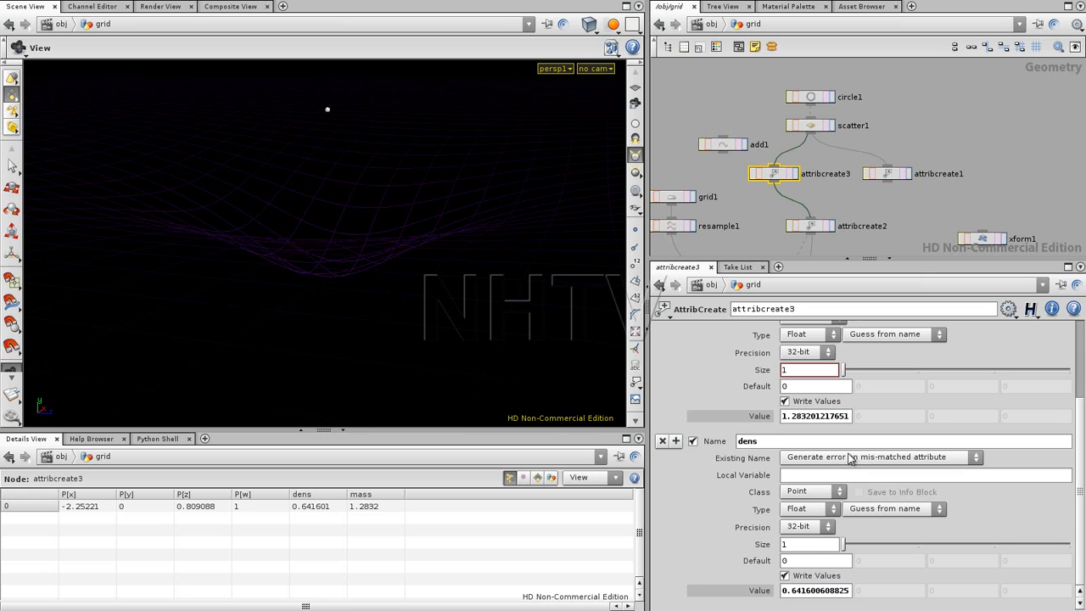
{"action": "mouse_move", "coordinate": [802, 590]}
{"action": "middle_mouse_down"}
{"action": "mouse_move", "coordinate": [761, 589]}
{"action": "mouse_move", "coordinate": [800, 592]}
{"action": "mouse_move", "coordinate": [778, 591]}
{"action": "mouse_move", "coordinate": [789, 593]}
{"action": "middle_mouse_up"}
{"action": "left_click_drag", "start_coordinate": [794, 591], "coordinate": [887, 588]}
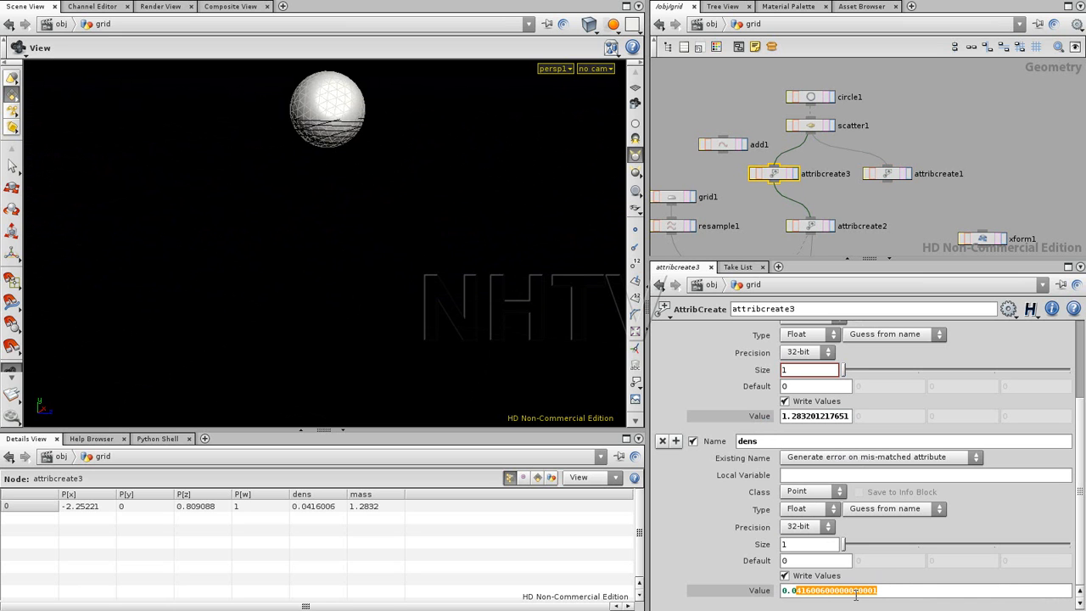
{"action": "type", "text": "0"}
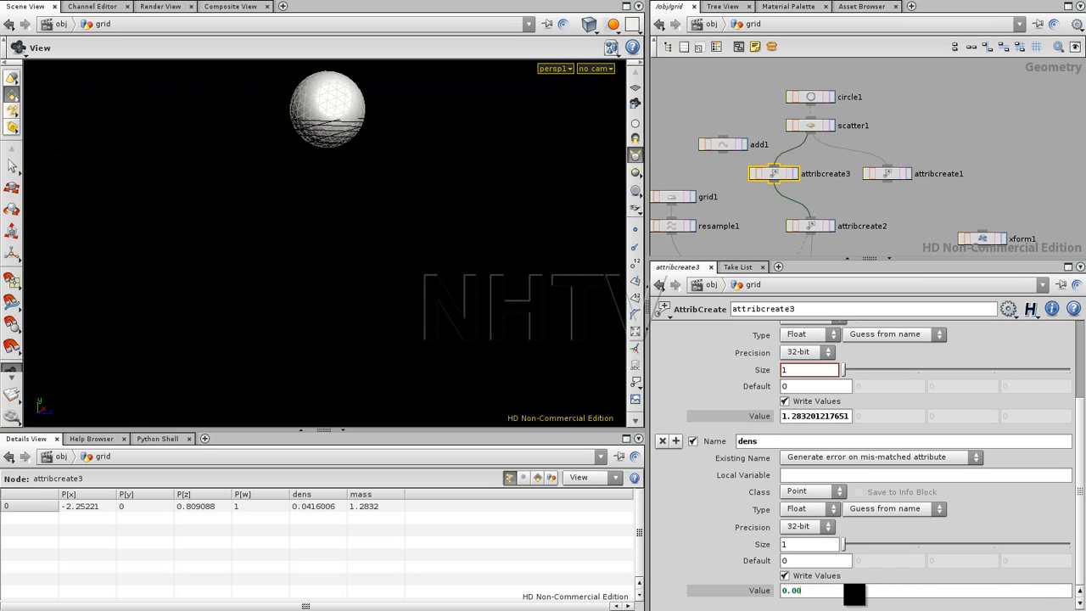
{"action": "type", "text": "1"}
{"action": "key", "text": "Return"}
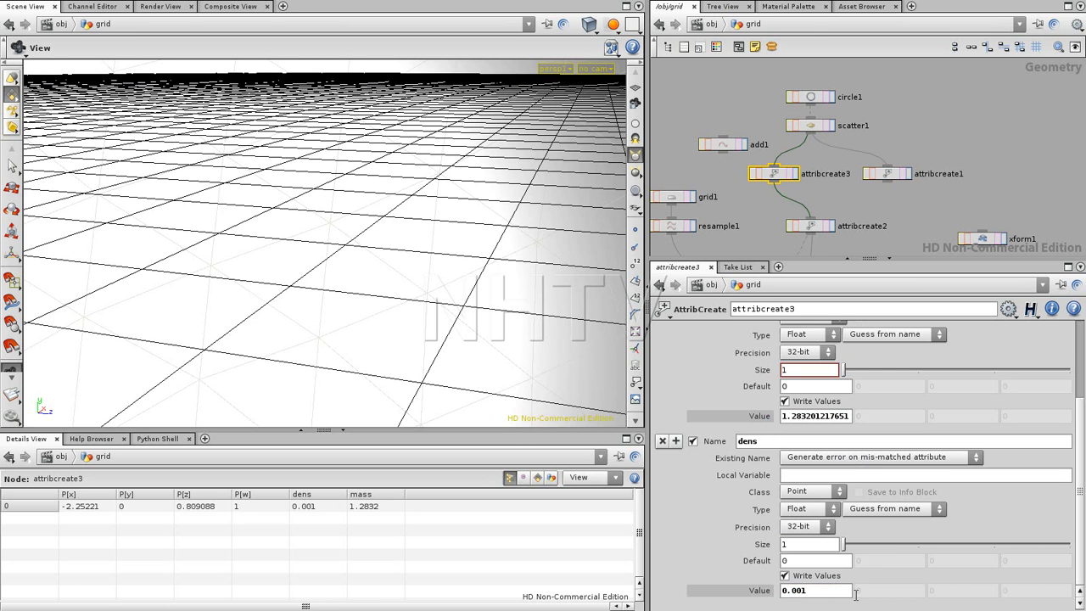
- Set the dens value in attribcreate3 to 0.05 and view the sphere from another angle
{"action": "left_click", "coordinate": [964, 126]}
{"action": "left_click_drag", "start_coordinate": [390, 190], "coordinate": [161, 199]}
{"action": "right_click_drag", "start_coordinate": [161, 200], "coordinate": [439, 201]}
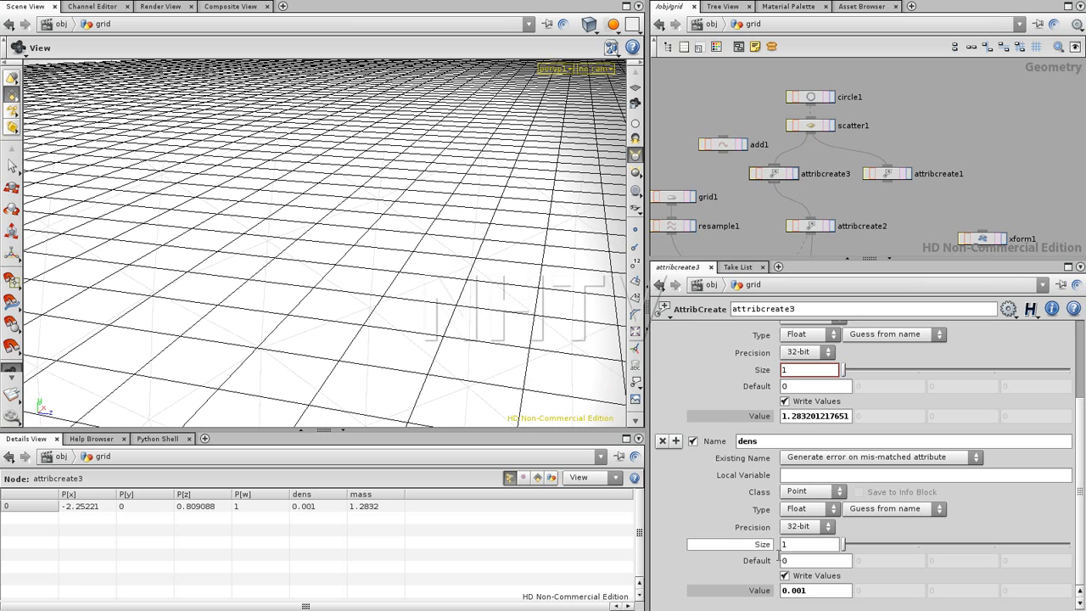
{"action": "left_click_drag", "start_coordinate": [796, 590], "coordinate": [815, 587]}
{"action": "type", "text": "5"}
{"action": "key", "text": "Return"}
{"action": "left_click_drag", "start_coordinate": [378, 257], "coordinate": [194, 267]}
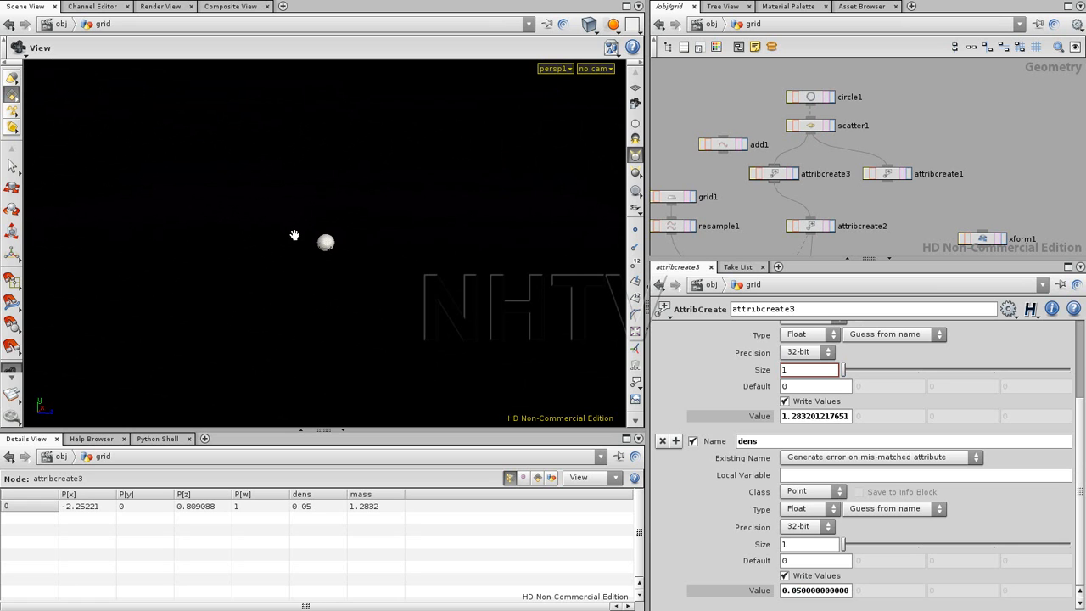
- Set dens to 0.500003 and raise mass to 9.2832 in attribcreate3
{"action": "left_click_drag", "start_coordinate": [788, 587], "coordinate": [857, 586]}
{"action": "type", "text": "500003"}
{"action": "key", "text": "Return"}
{"action": "middle_click_drag", "start_coordinate": [787, 414], "coordinate": [874, 389]}
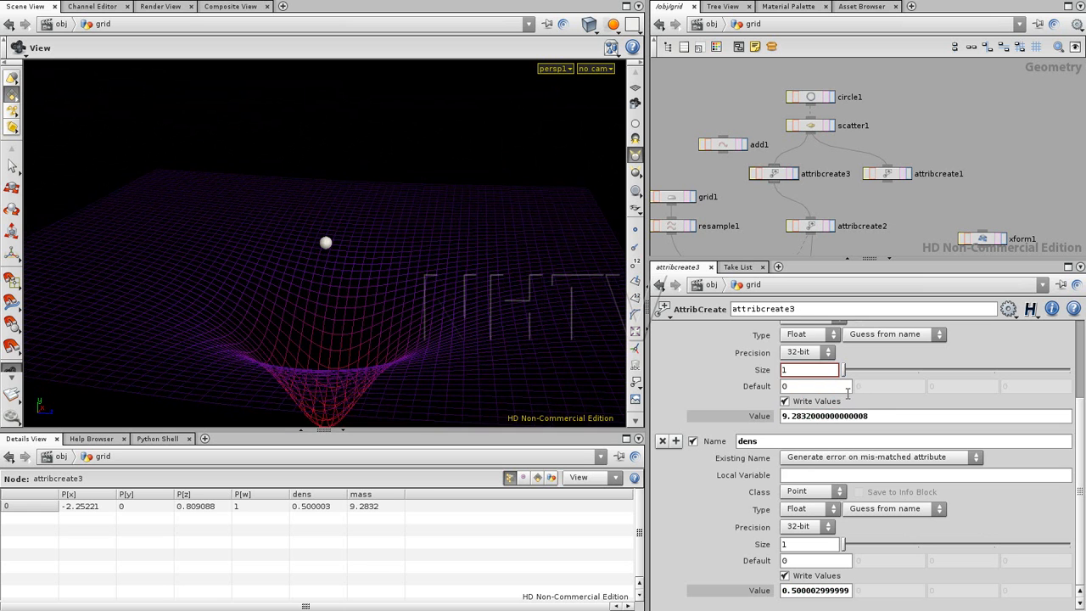
{"action": "left_click_drag", "start_coordinate": [348, 305], "coordinate": [334, 214]}
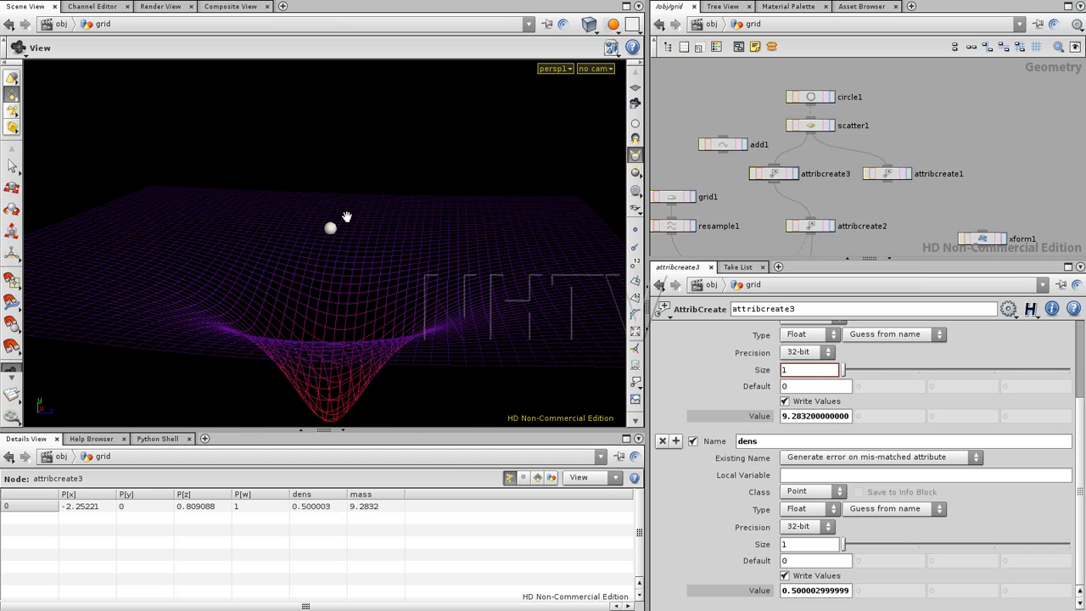
- Change the scale factor in attribcreate2's pscale expression to 0.05, giving ($MASS/$DENS)*0.05
{"action": "middle_click_drag", "start_coordinate": [869, 217], "coordinate": [888, 162]}
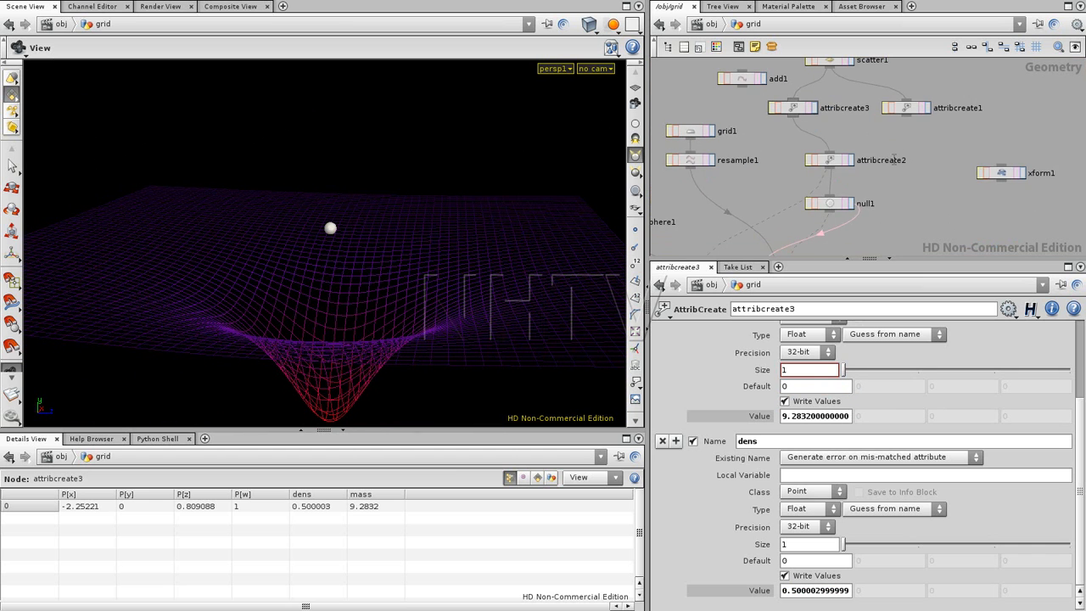
{"action": "left_click", "coordinate": [833, 163]}
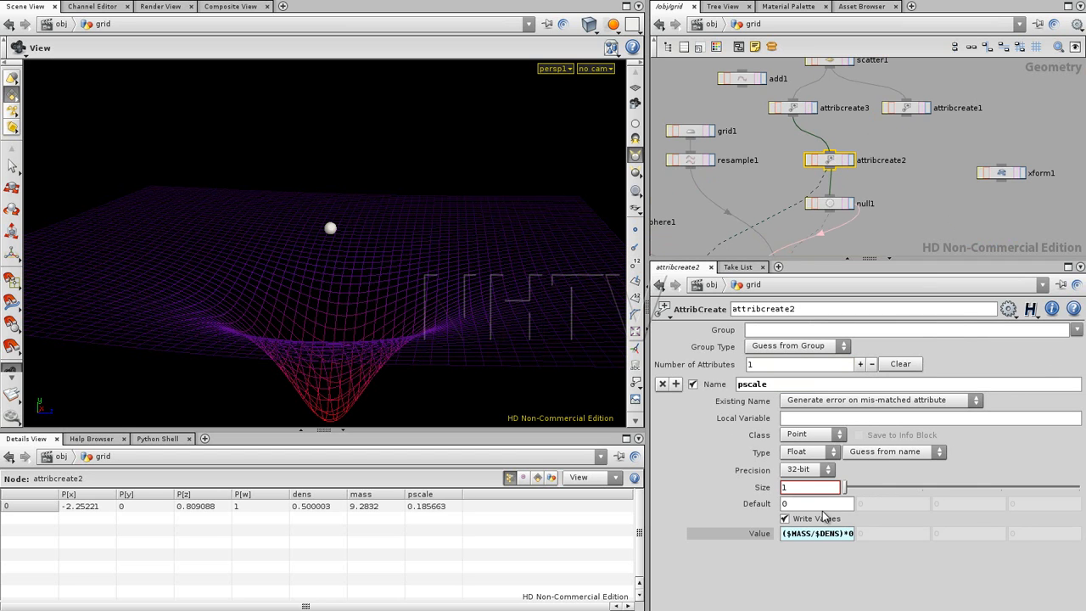
{"action": "left_click", "coordinate": [830, 534]}
{"action": "left_click_drag", "start_coordinate": [864, 533], "coordinate": [885, 535]}
{"action": "type", "text": "5"}
{"action": "key", "text": "Return"}
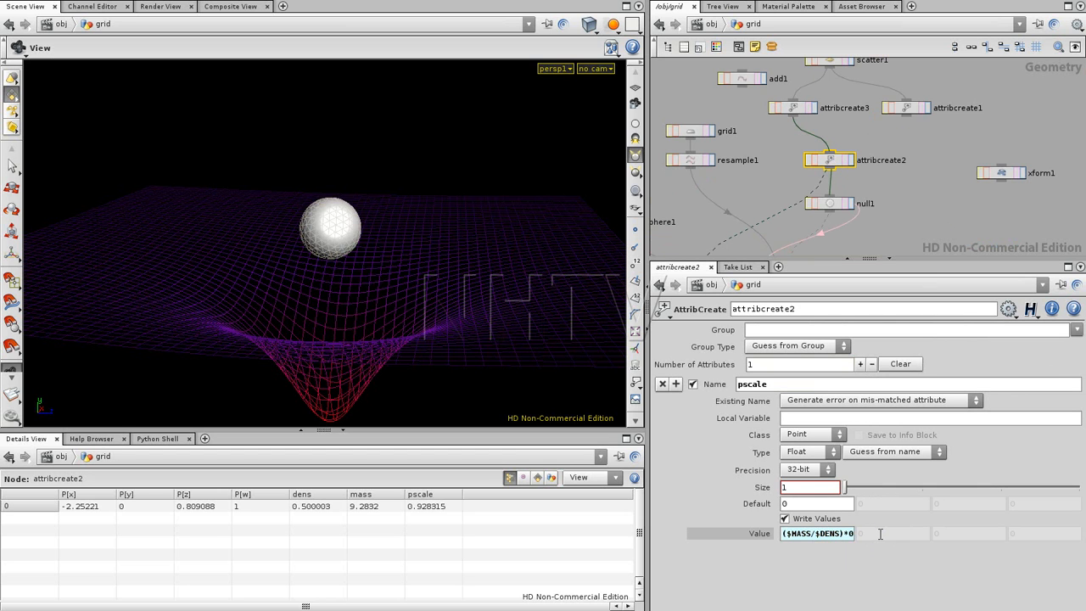
- Lower dens in attribcreate3 to 0.200003 and view the enlarged sphere against the grid
{"action": "middle_click_drag", "start_coordinate": [768, 149], "coordinate": [751, 178]}
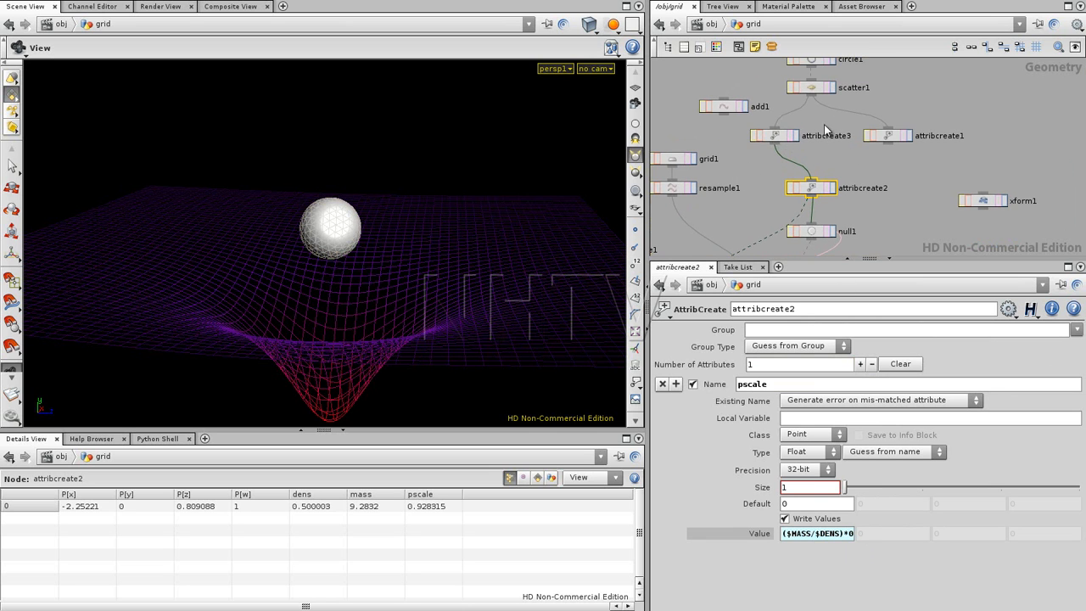
{"action": "middle_click_drag", "start_coordinate": [820, 134], "coordinate": [826, 147]}
{"action": "left_click", "coordinate": [782, 165]}
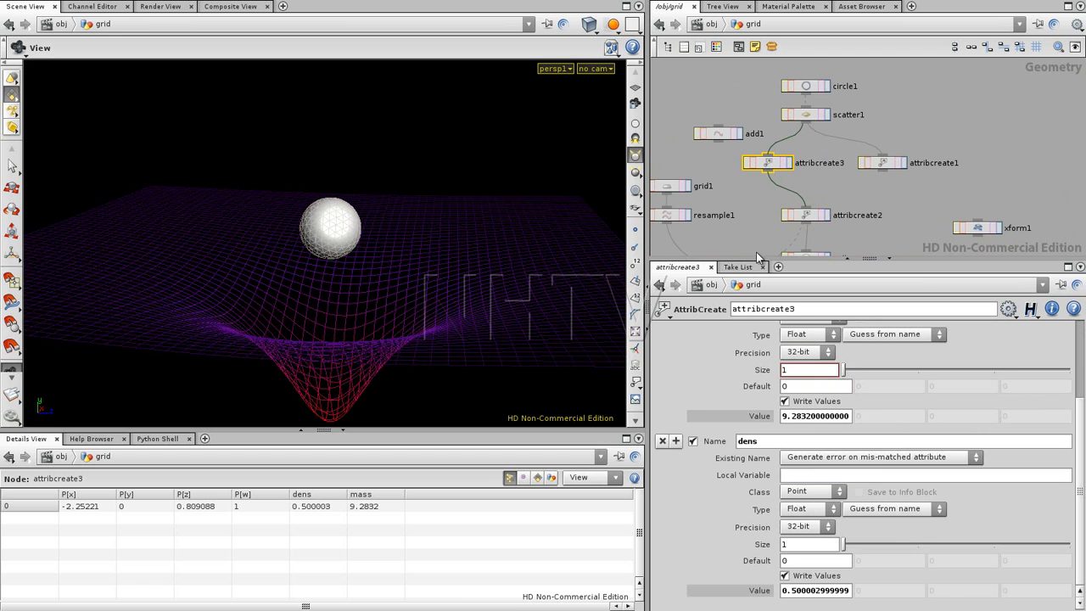
{"action": "middle_click_drag", "start_coordinate": [808, 589], "coordinate": [778, 589]}
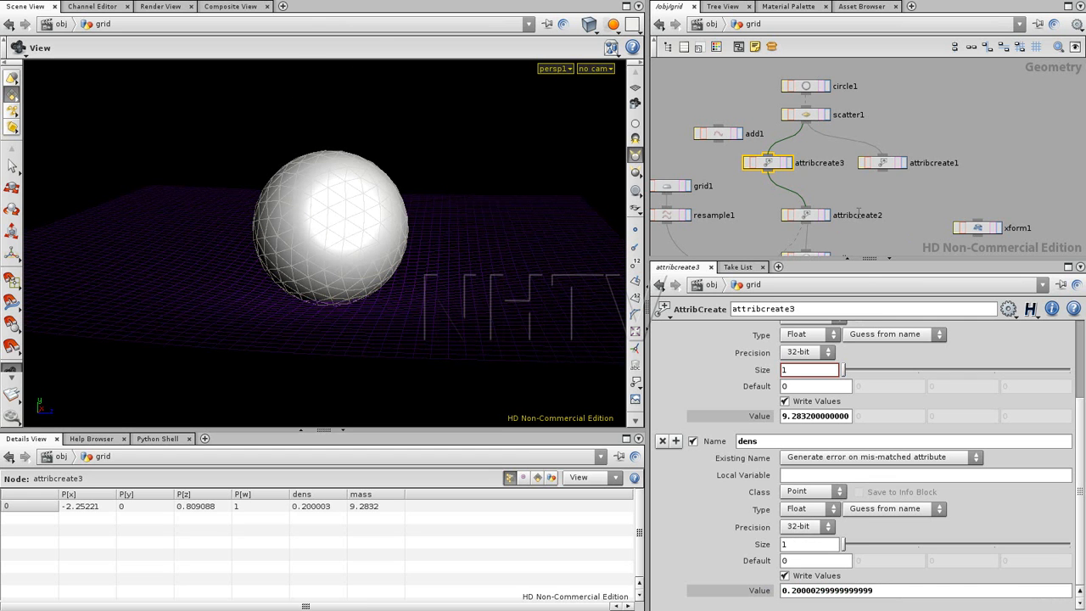
{"action": "left_click", "coordinate": [897, 203]}
{"action": "left_click_drag", "start_coordinate": [293, 288], "coordinate": [348, 252]}
{"action": "right_click_drag", "start_coordinate": [349, 252], "coordinate": [281, 272]}
{"action": "left_click_drag", "start_coordinate": [280, 272], "coordinate": [340, 299]}
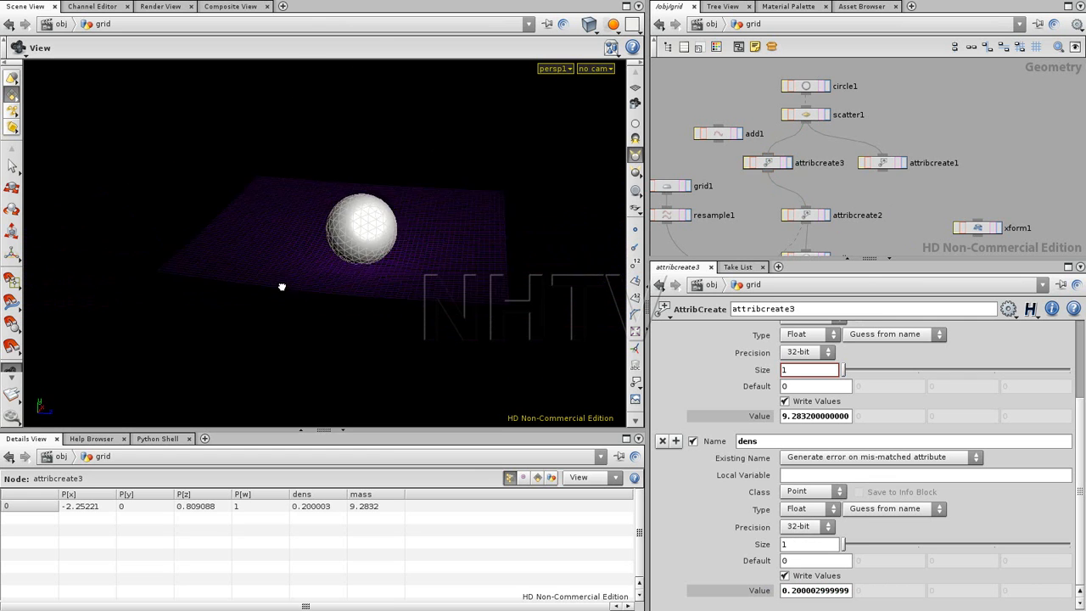
- Try a mass of 20.5832 in attribcreate3 and settle on a mass of 2.5832
{"action": "middle_click_drag", "start_coordinate": [804, 416], "coordinate": [916, 415]}
{"action": "left_click_drag", "start_coordinate": [279, 306], "coordinate": [304, 263]}
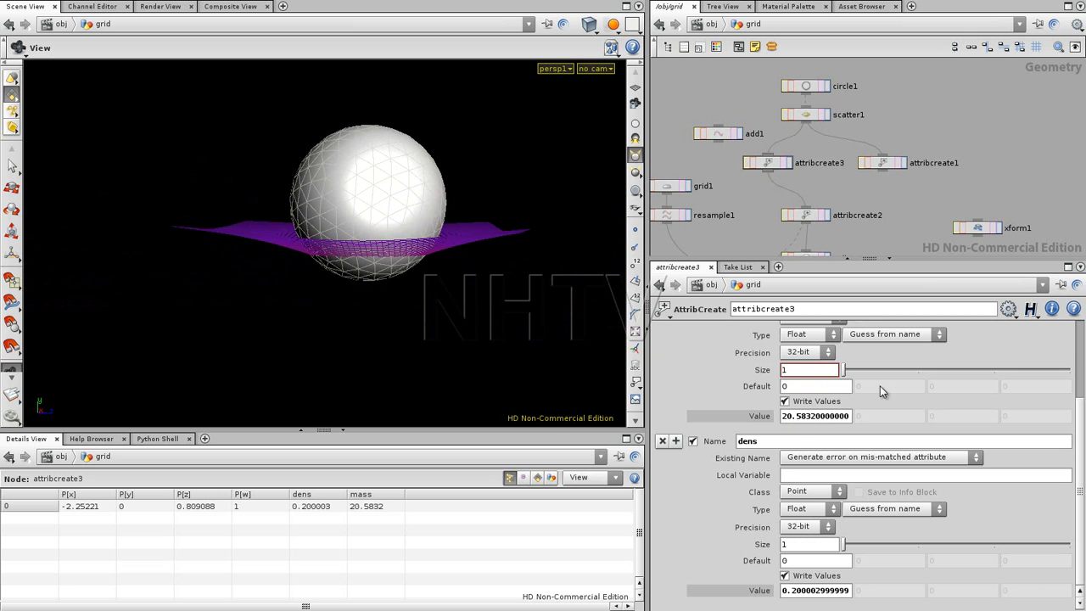
{"action": "middle_click_drag", "start_coordinate": [793, 414], "coordinate": [676, 414]}
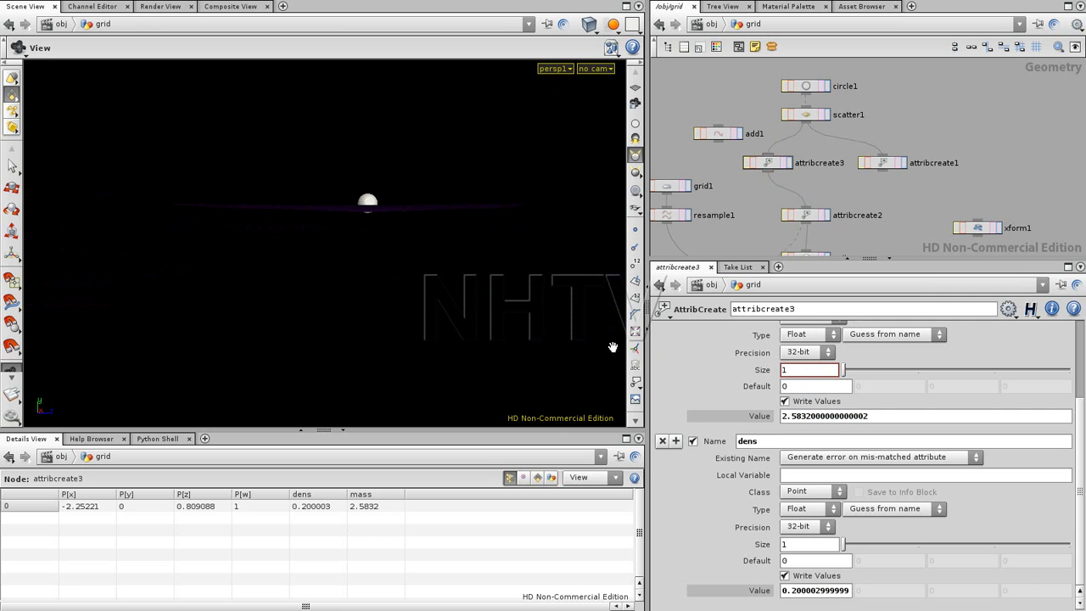
- Try dens values of 5.7 and 1.2 in attribcreate3 and settle on a dens of 1
{"action": "middle_click_drag", "start_coordinate": [795, 584], "coordinate": [1033, 557]}
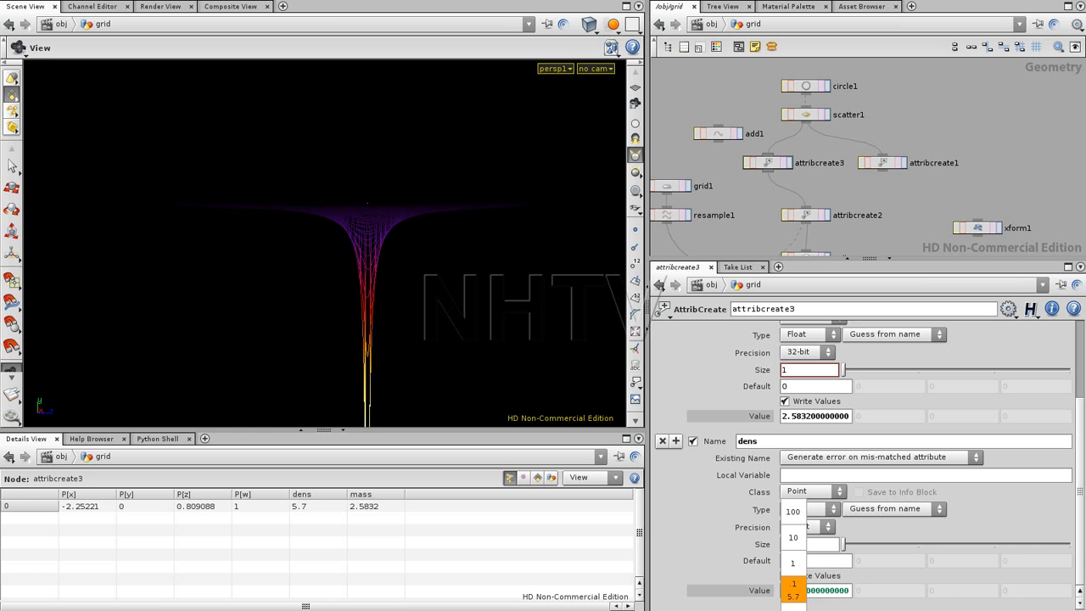
{"action": "middle_click_drag", "start_coordinate": [943, 555], "coordinate": [815, 577]}
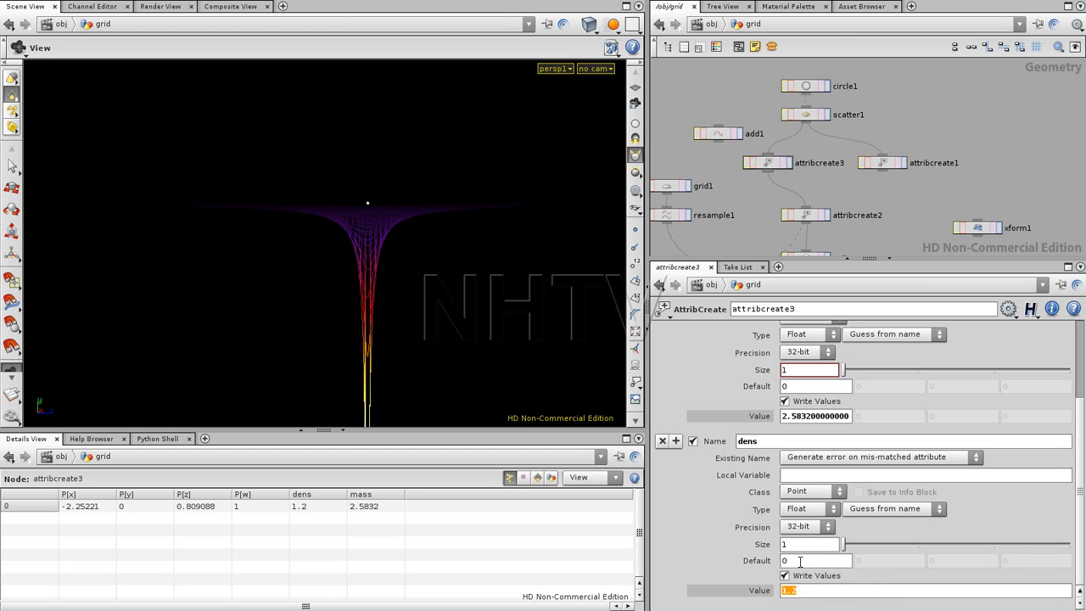
{"action": "key", "text": "Return"}
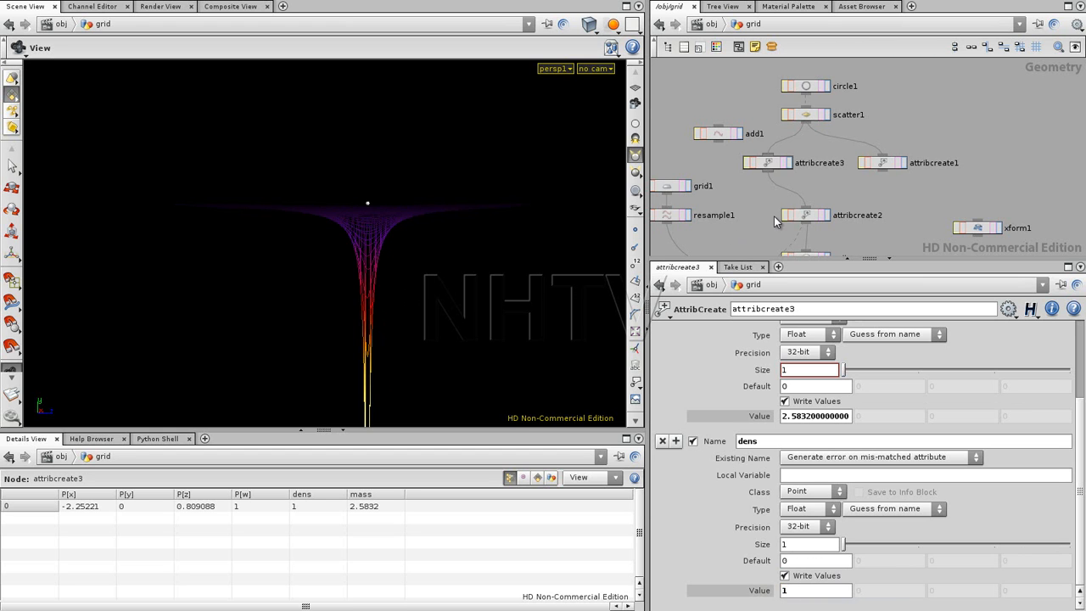
{"action": "left_click_drag", "start_coordinate": [399, 254], "coordinate": [364, 277]}
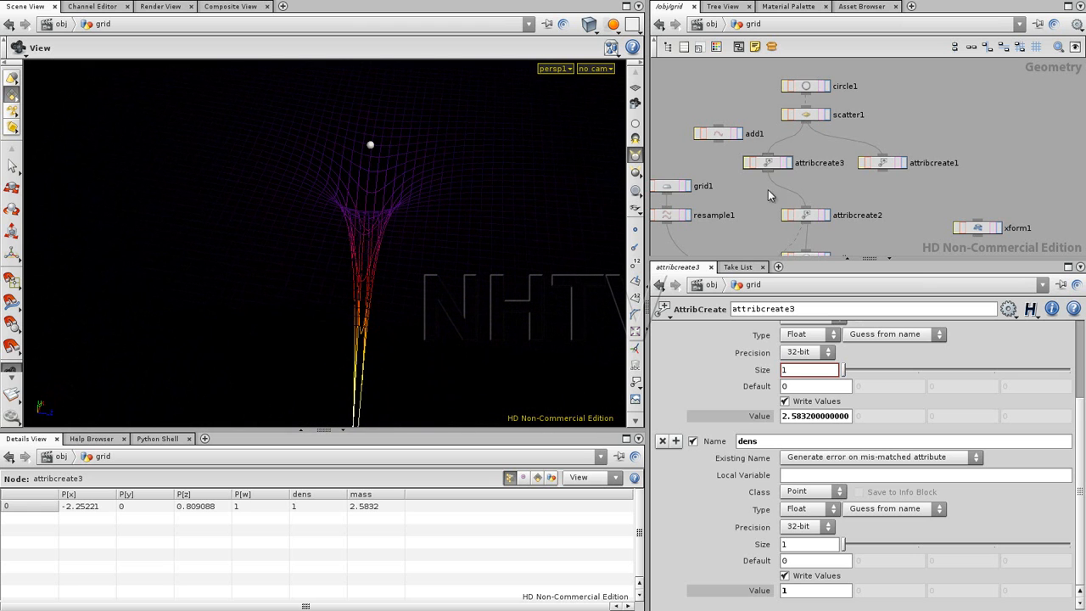
- Multiply the pscale expression in attribcreate2 by the inverted density, making it ($MASS/$DENS)*0.05*(1-$DENS)
{"action": "left_click", "coordinate": [808, 214]}
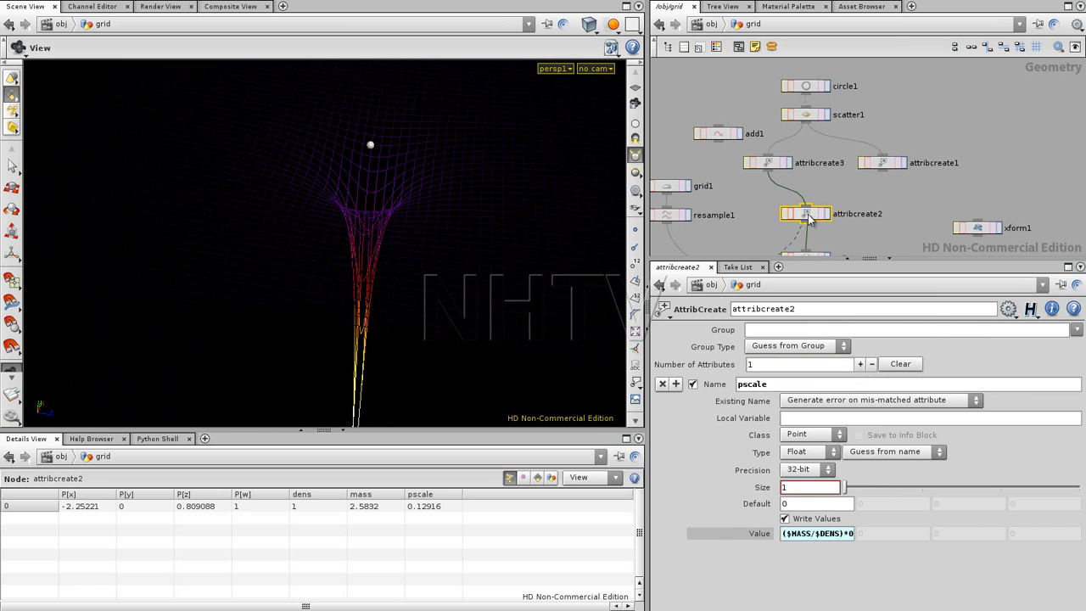
{"action": "left_click", "coordinate": [835, 533]}
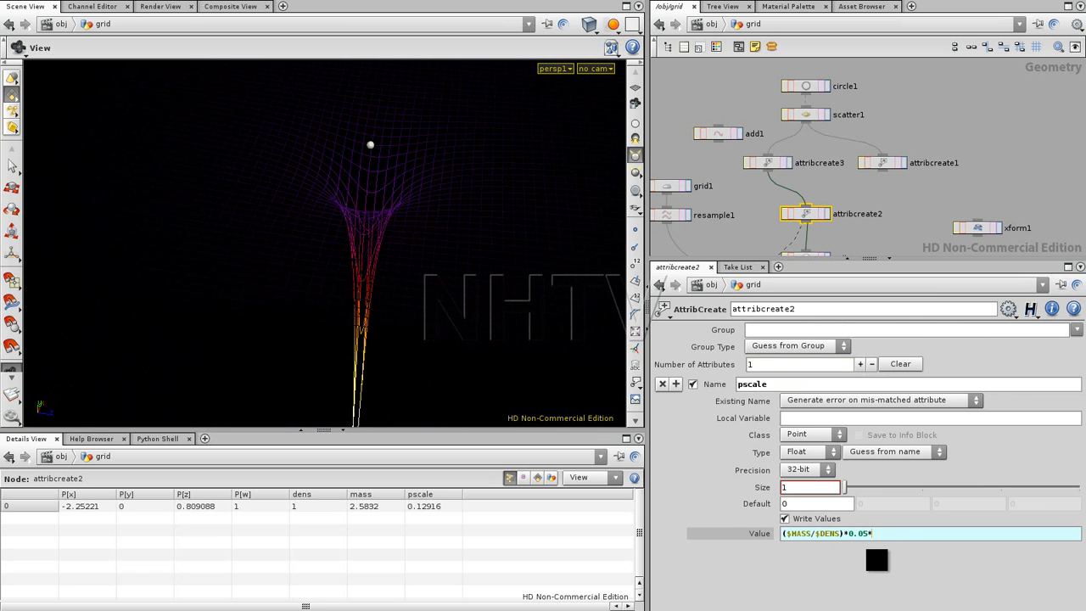
{"action": "left_click", "coordinate": [770, 167]}
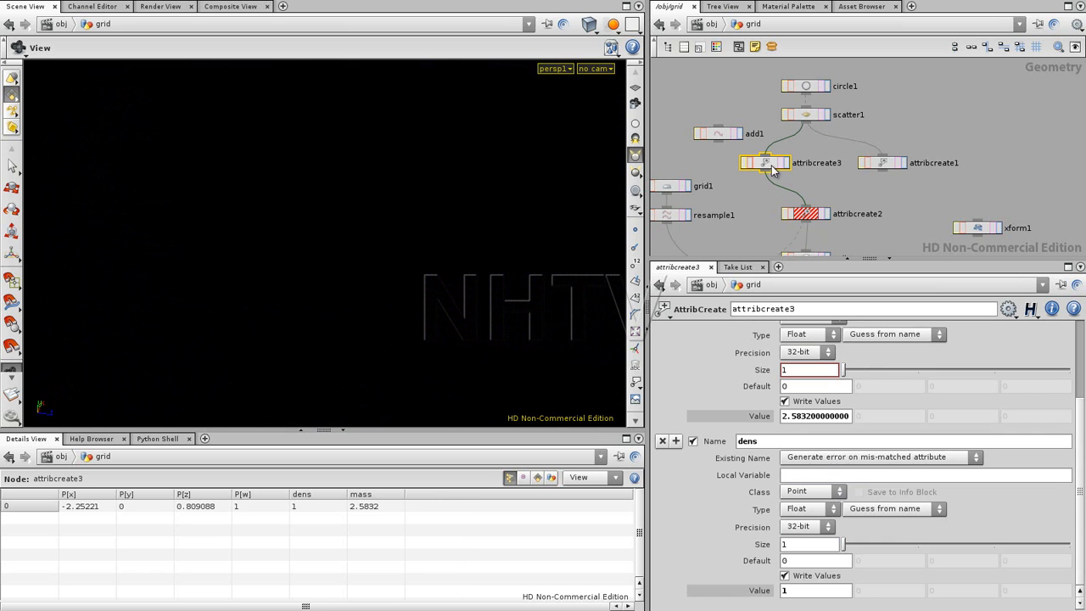
{"action": "left_click", "coordinate": [806, 215]}
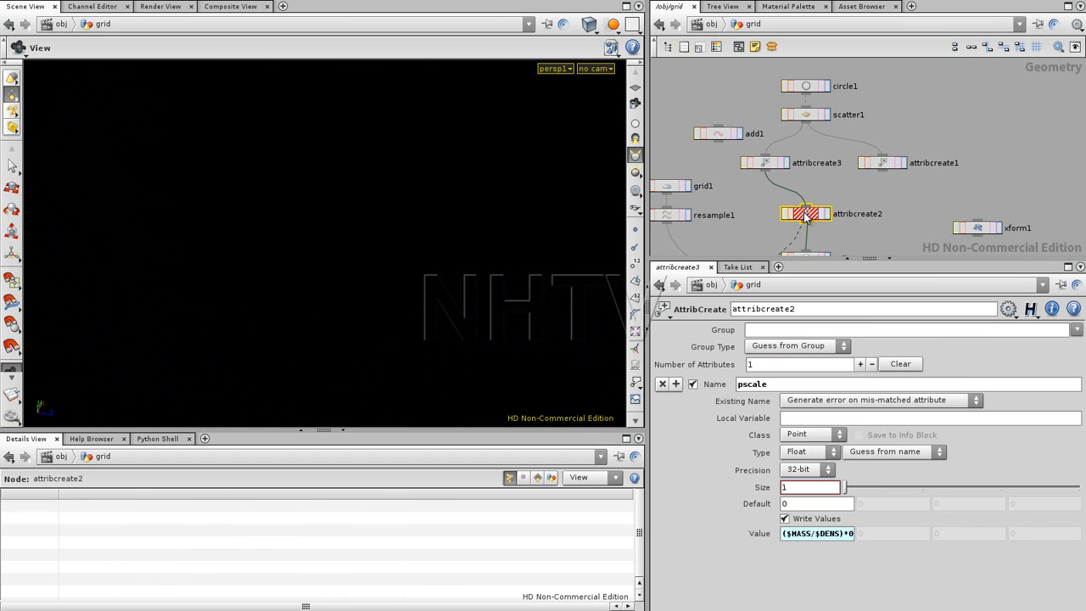
{"action": "left_click", "coordinate": [770, 166]}
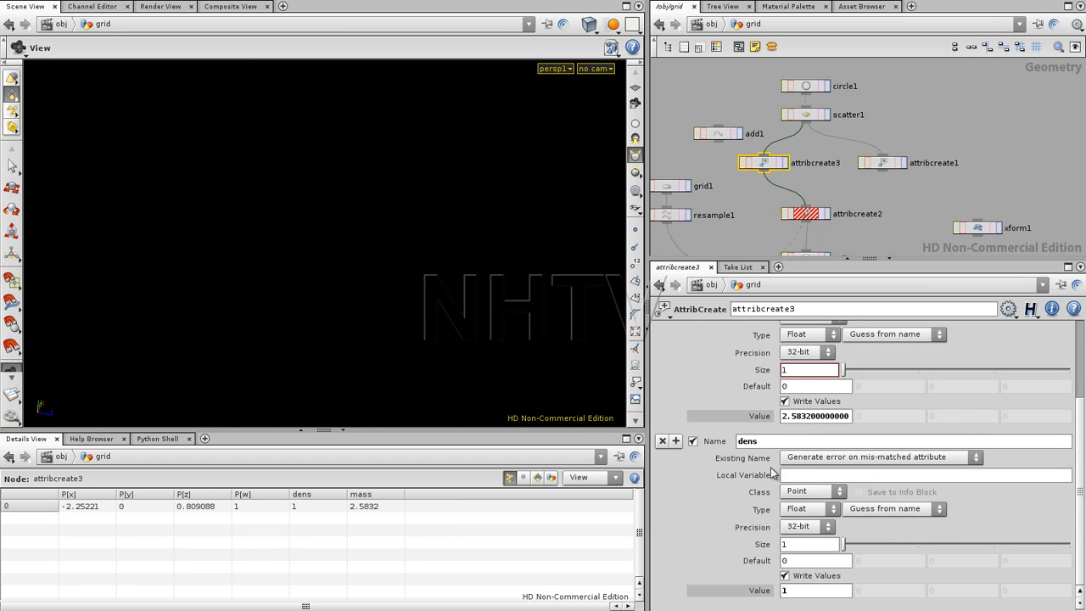
{"action": "left_click", "coordinate": [806, 217]}
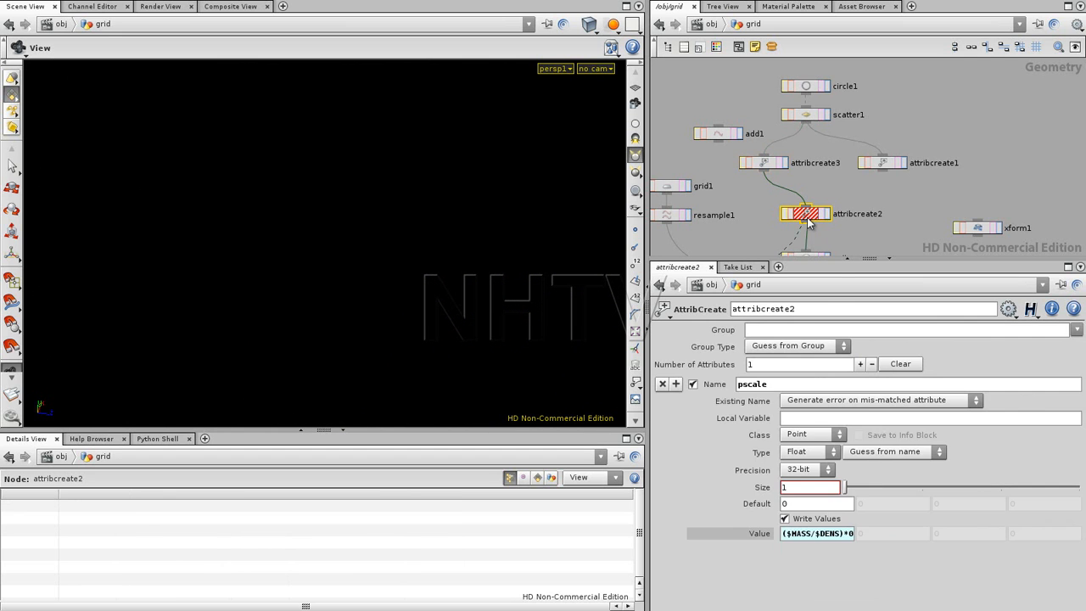
{"action": "left_click", "coordinate": [825, 533]}
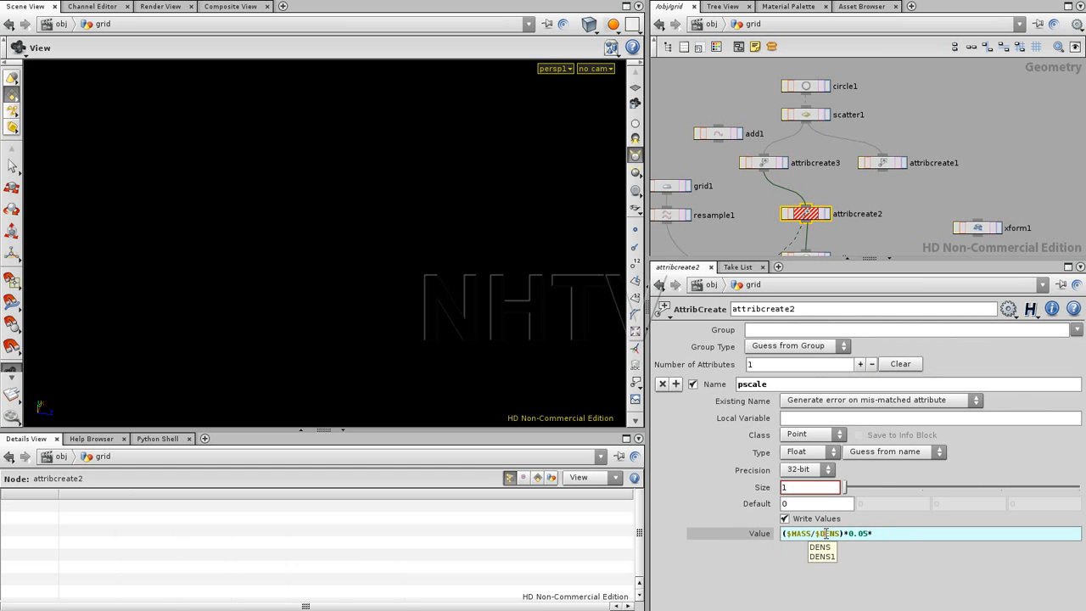
{"action": "left_click_drag", "start_coordinate": [814, 533], "coordinate": [840, 533]}
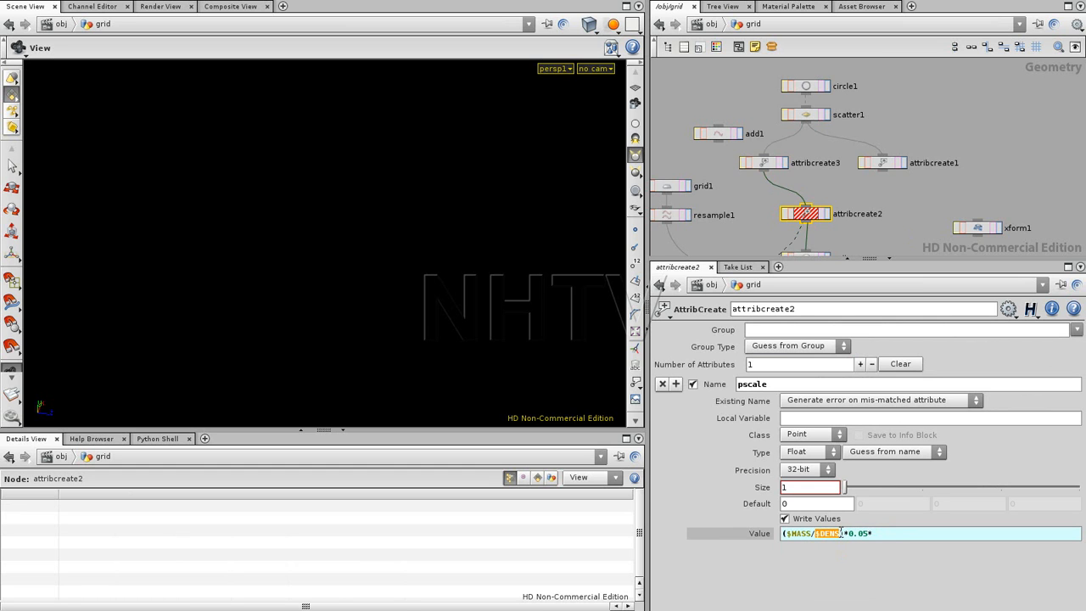
{"action": "left_click", "coordinate": [893, 533]}
{"action": "key", "text": "Return"}
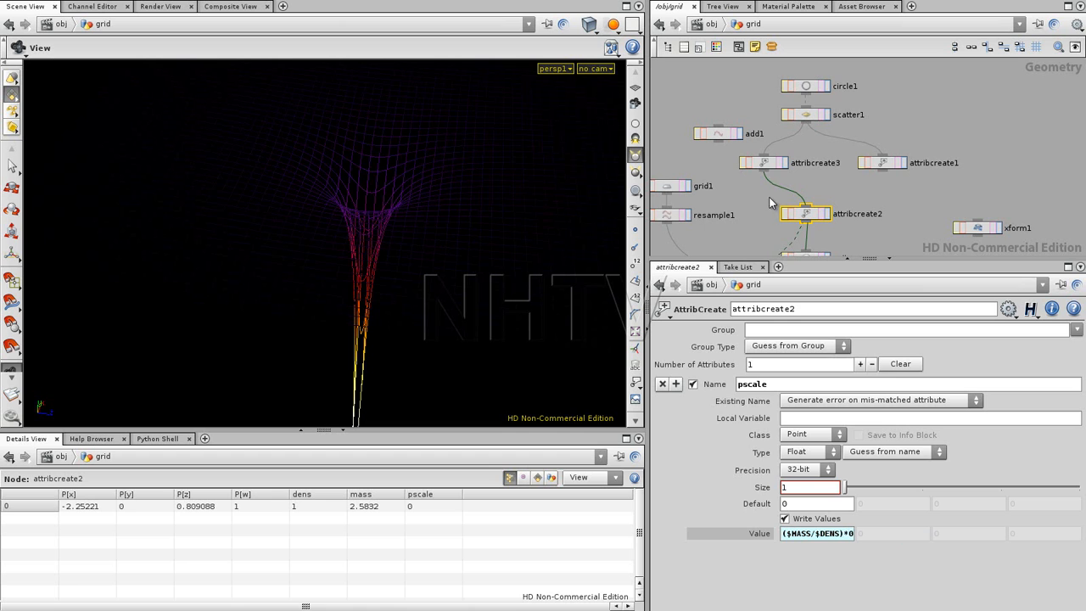
- Replace the subtraction with a division in the pscale expression, making it ($MASS/$DENS)*0.05*(1/$DENS)
{"action": "left_click", "coordinate": [760, 163]}
{"action": "middle_click_drag", "start_coordinate": [768, 589], "coordinate": [735, 587]}
{"action": "left_click", "coordinate": [798, 217]}
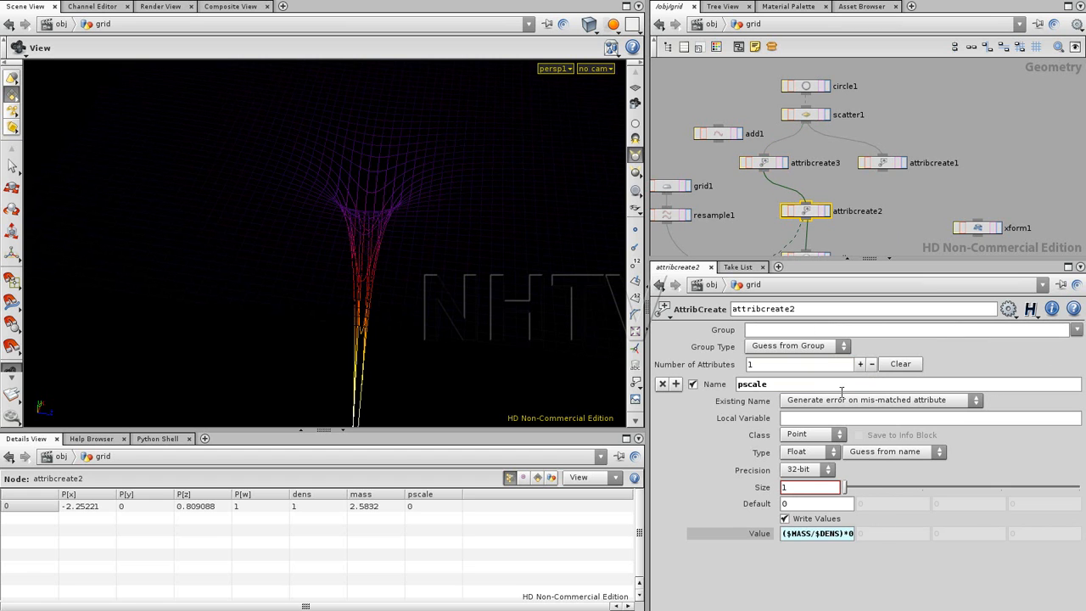
{"action": "left_click", "coordinate": [858, 533]}
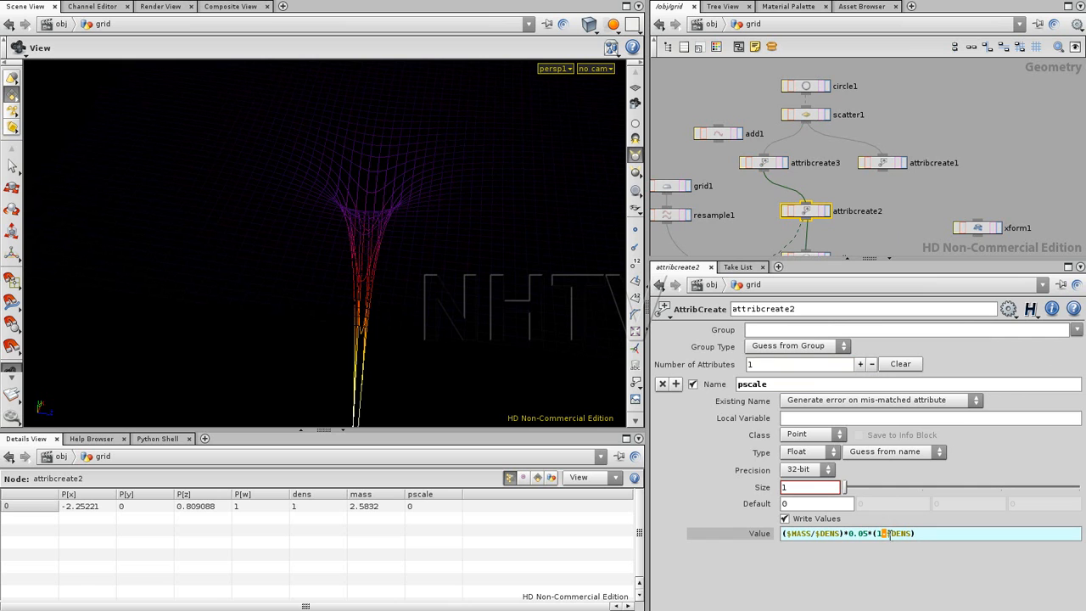
{"action": "type", "text": "/"}
{"action": "key", "text": "Return"}
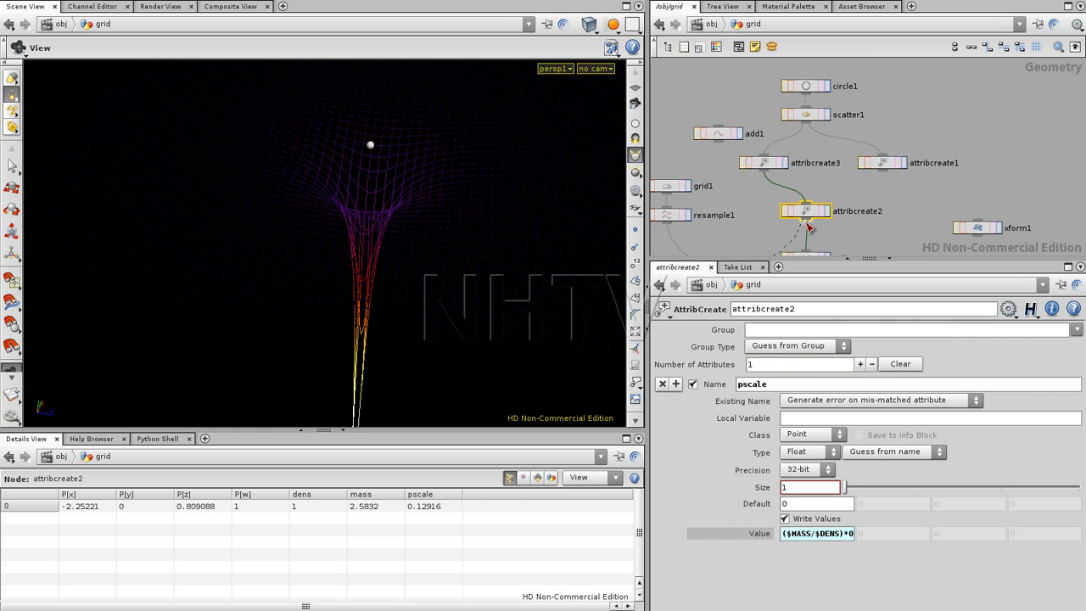
- Subtract the density inside the last factor of the pscale expression, making it ($MASS/$DENS)*0.05*((1/$DENS)-$DENS)
{"action": "left_click", "coordinate": [825, 533]}
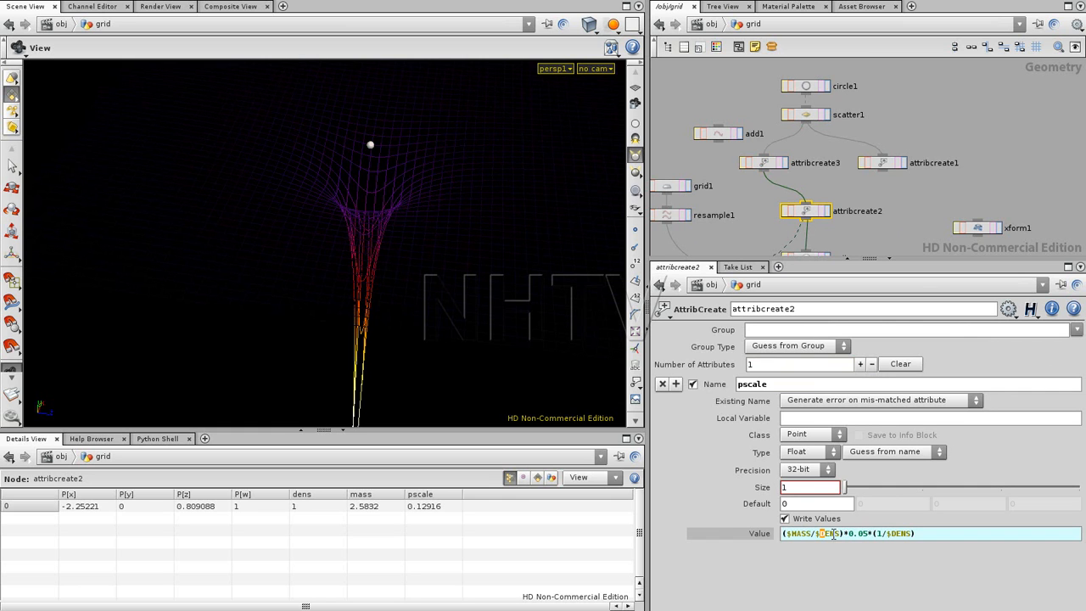
{"action": "left_click", "coordinate": [912, 533]}
{"action": "type", "text": "-$DENS)"}
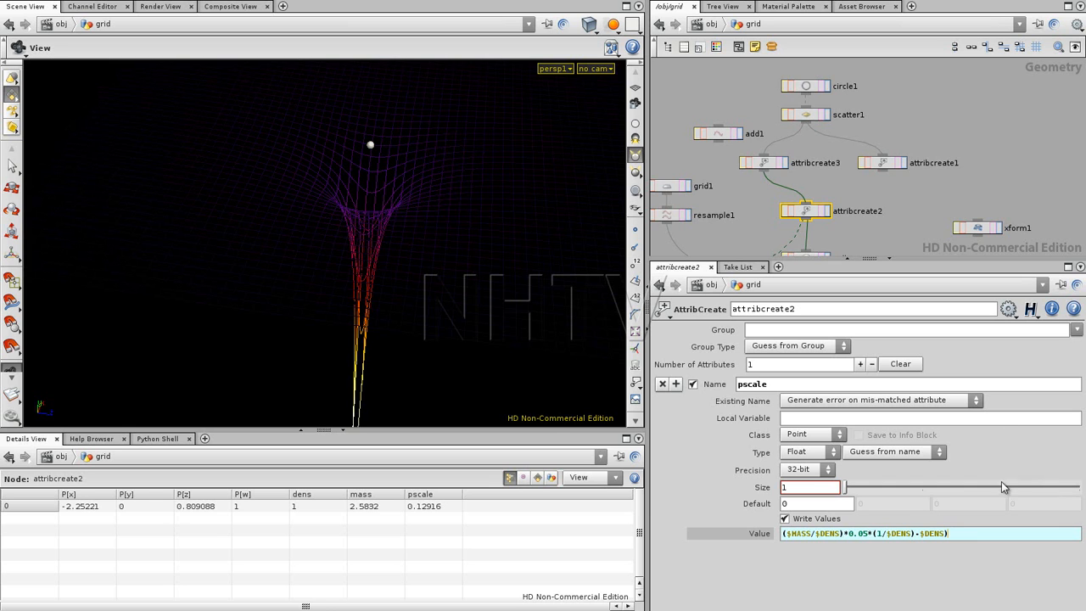
{"action": "left_click", "coordinate": [871, 533]}
{"action": "type", "text": "*"}
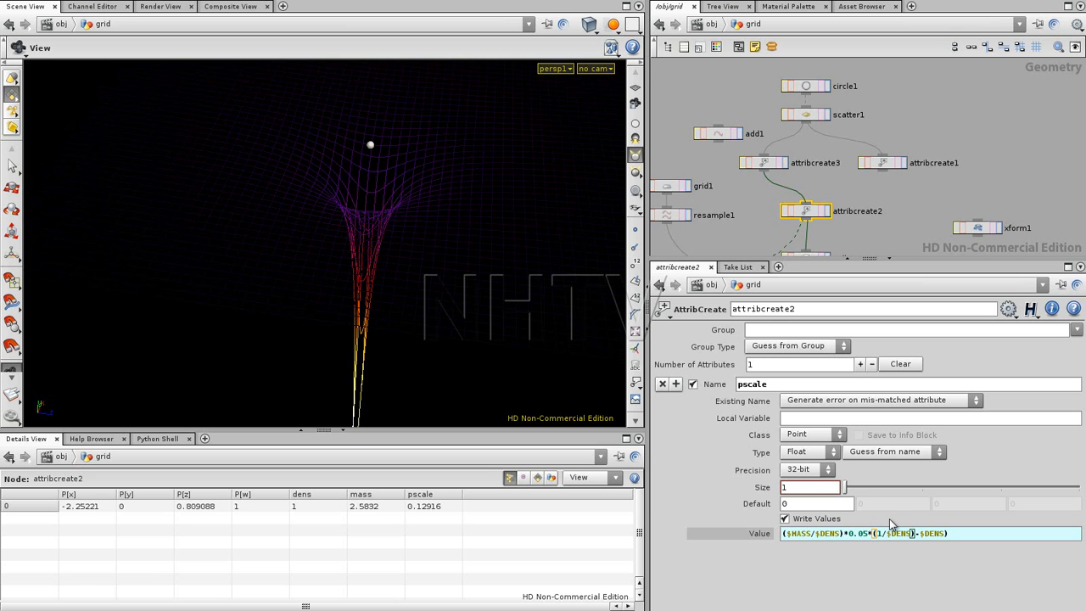
{"action": "type", "text": "("}
{"action": "key", "text": "Return"}
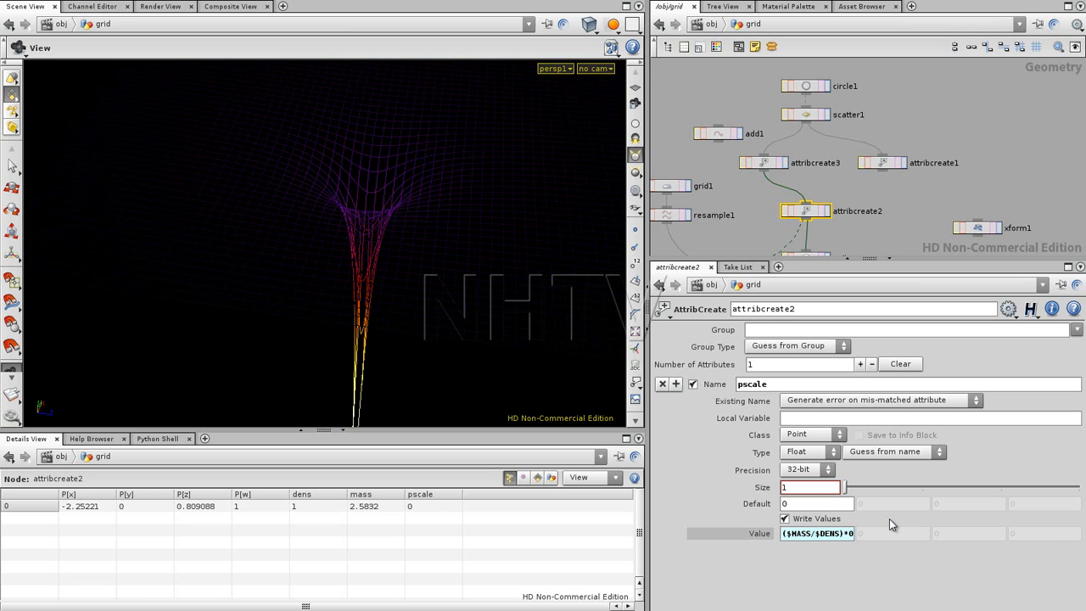
- Compare the dens value in attribcreate3 with the density terms of the pscale expression in attribcreate2
{"action": "left_click", "coordinate": [763, 162]}
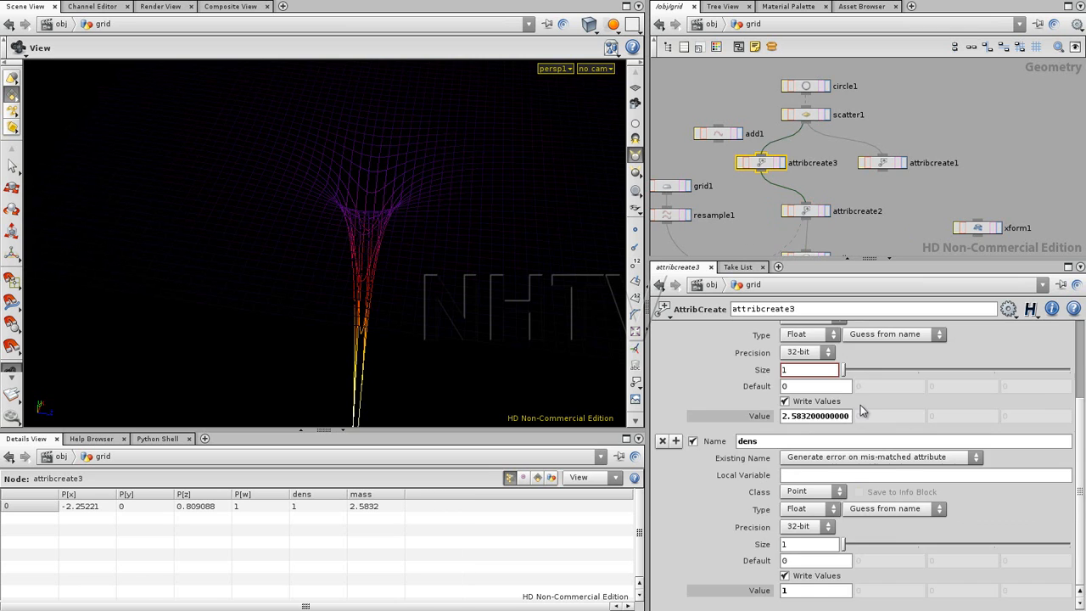
{"action": "middle_click_drag", "start_coordinate": [788, 591], "coordinate": [1042, 479]}
{"action": "left_click", "coordinate": [800, 591]}
{"action": "middle_click_drag", "start_coordinate": [886, 218], "coordinate": [880, 183]}
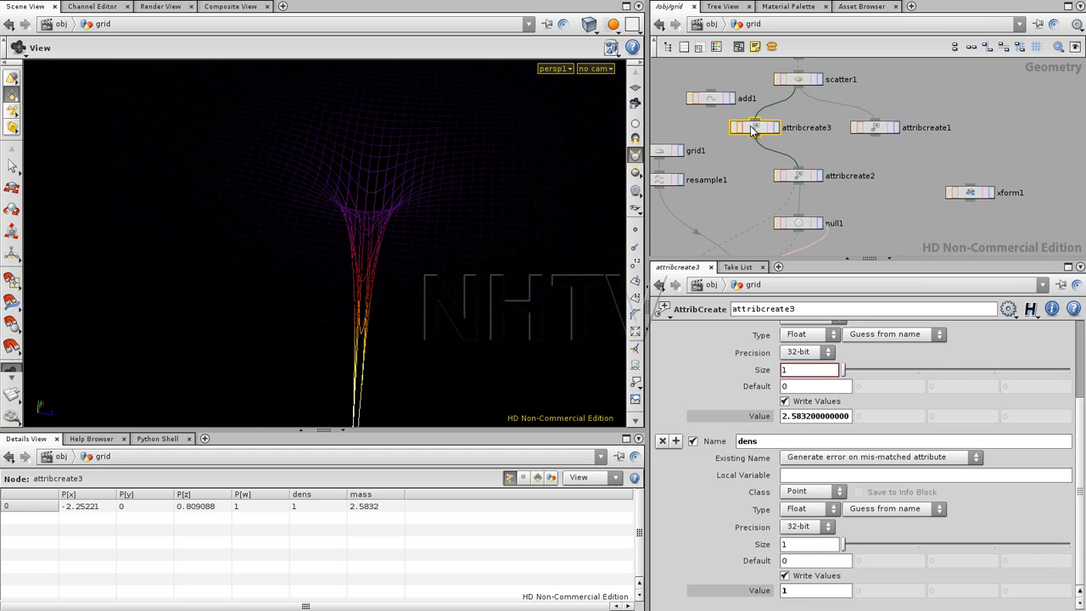
{"action": "left_click", "coordinate": [796, 175]}
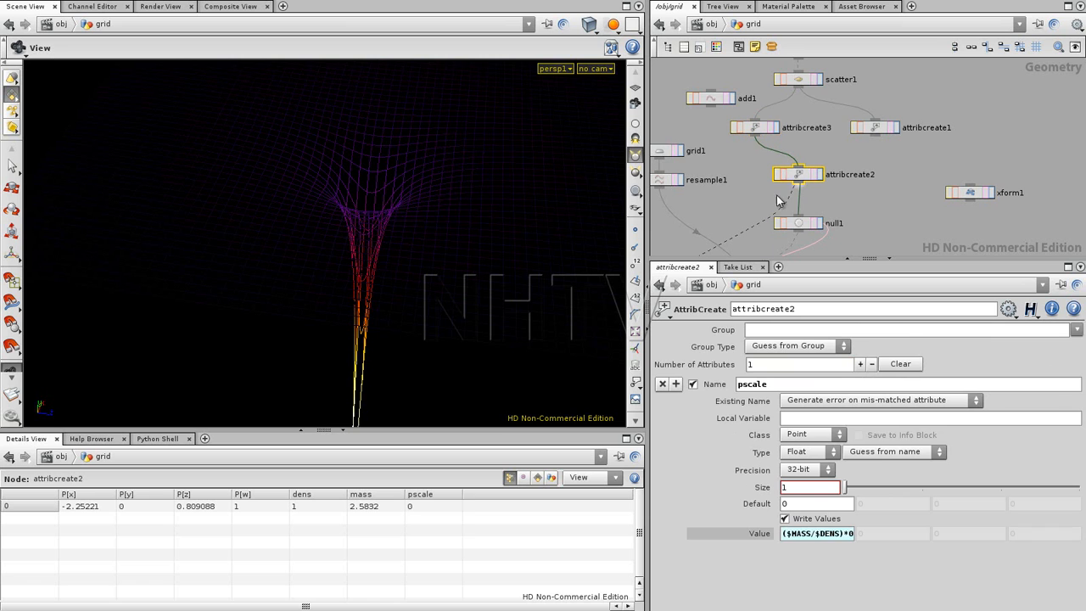
{"action": "left_click", "coordinate": [785, 533]}
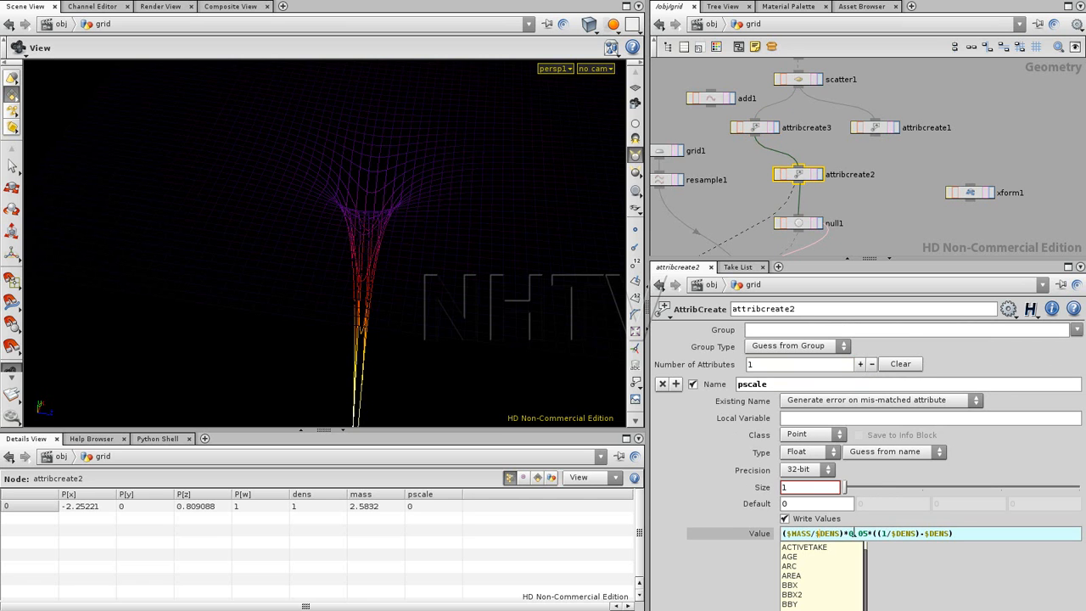
{"action": "left_click", "coordinate": [907, 532]}
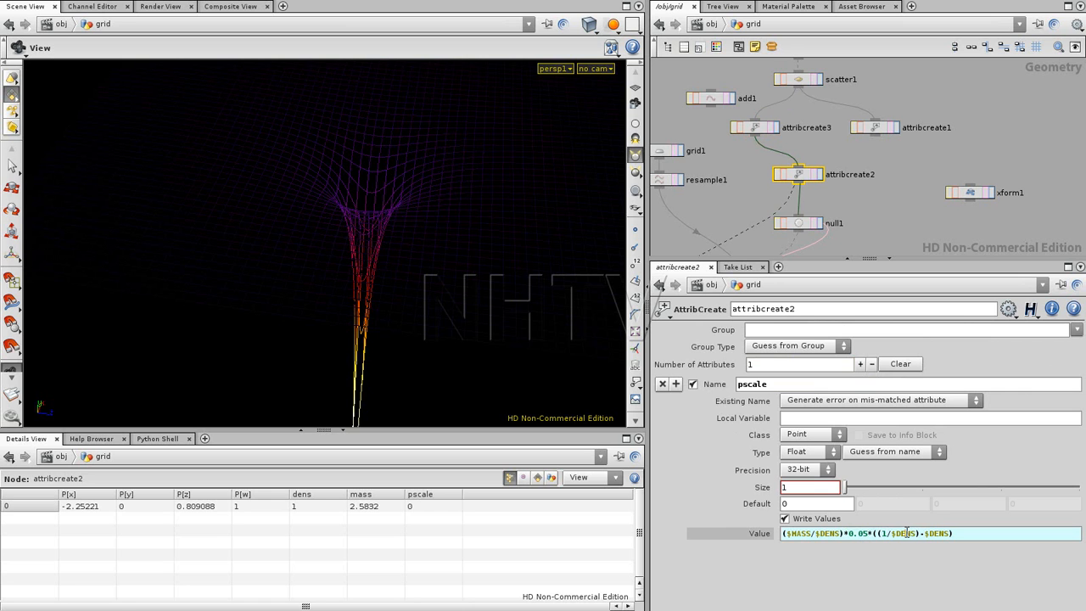
{"action": "left_click", "coordinate": [896, 532]}
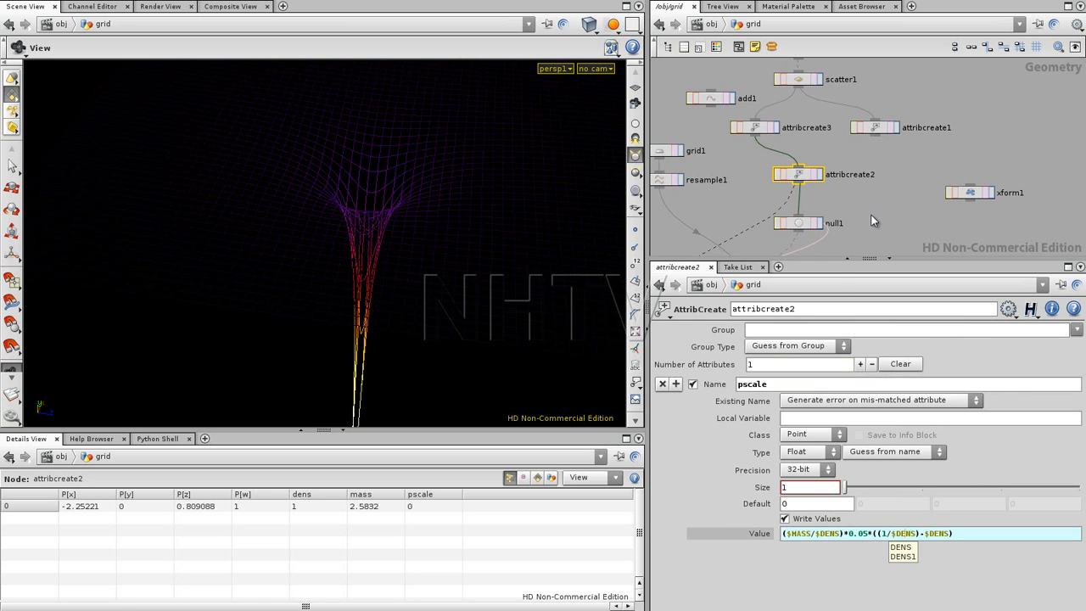
- Examine the clamp limits applied to the density in the for1 loop inside vopsop1, and return to the grid network
{"action": "double_click", "coordinate": [842, 191]}
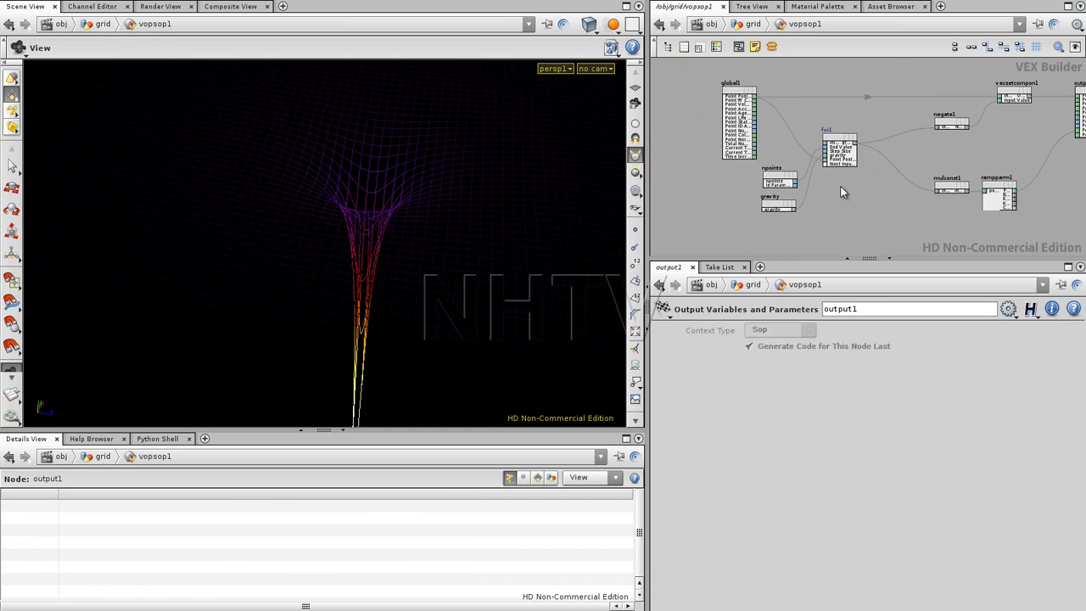
{"action": "left_click", "coordinate": [798, 152]}
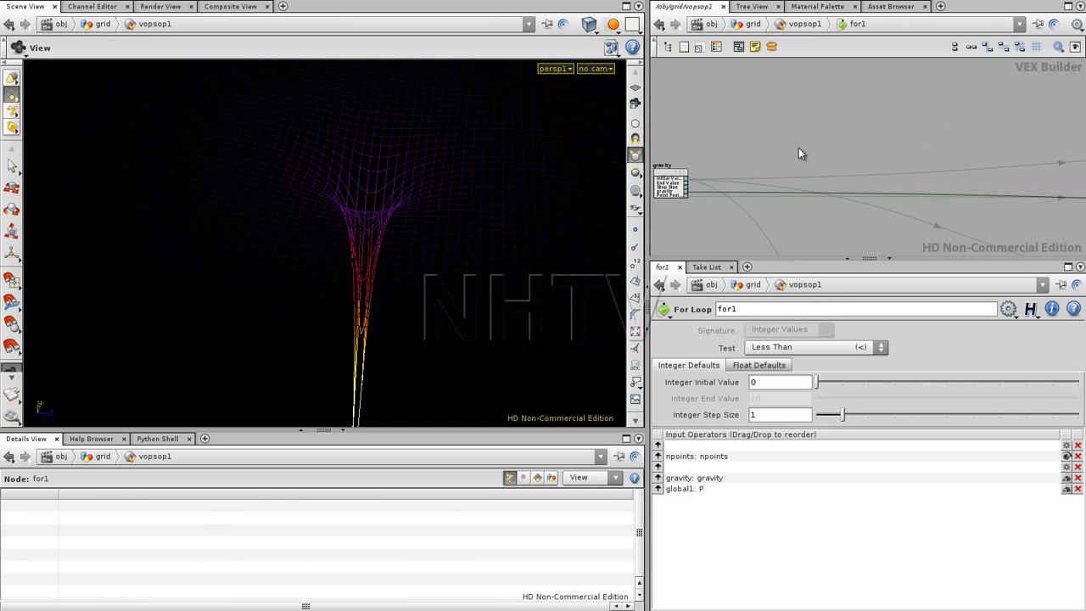
{"action": "double_click", "coordinate": [798, 153]}
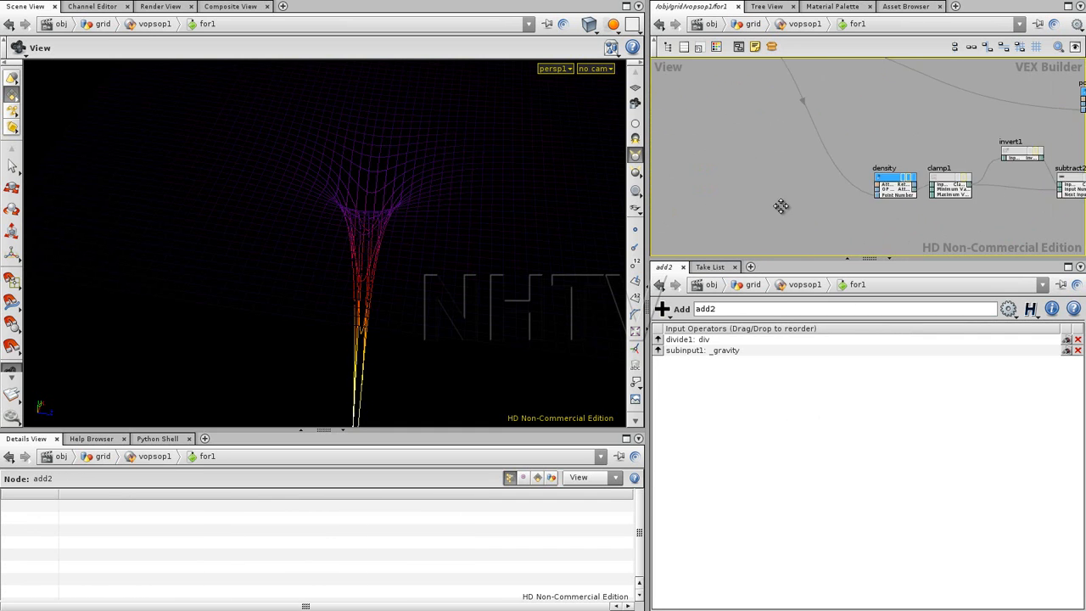
{"action": "left_click", "coordinate": [851, 187]}
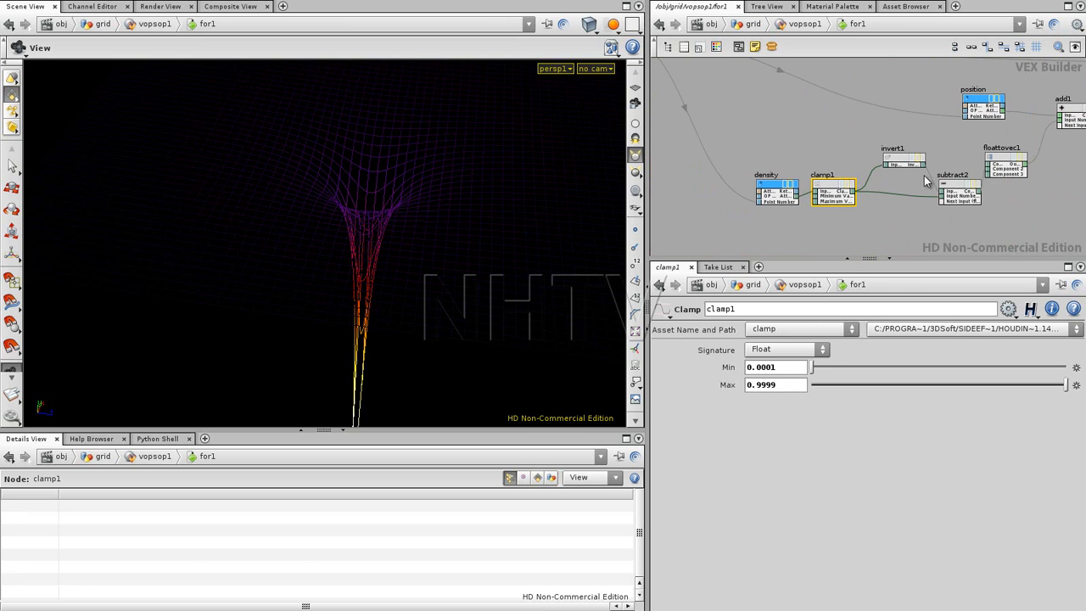
{"action": "left_click", "coordinate": [1000, 222]}
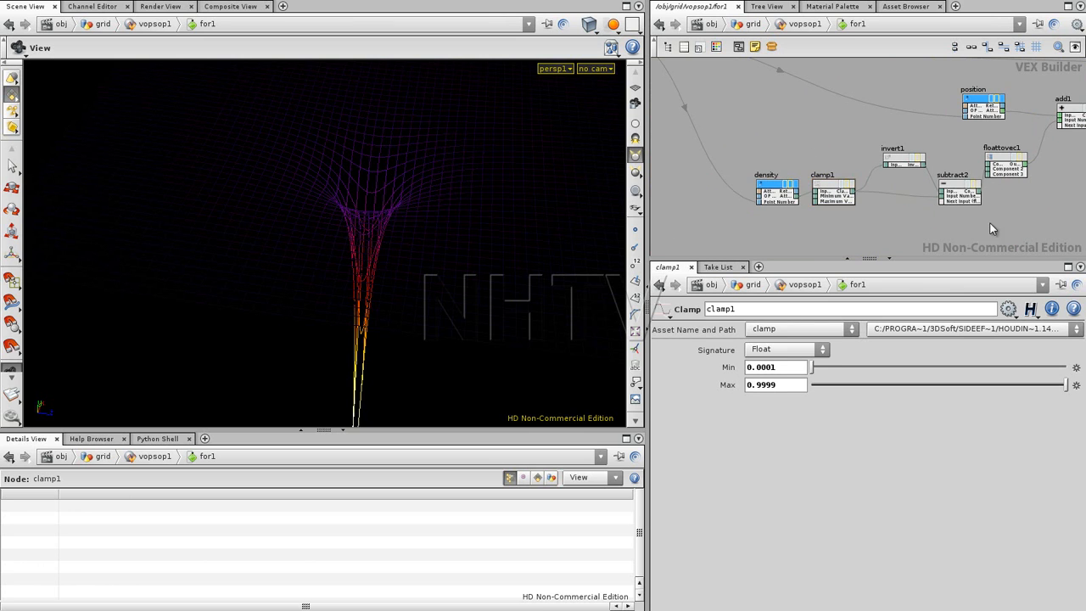
{"action": "key", "text": "u"}
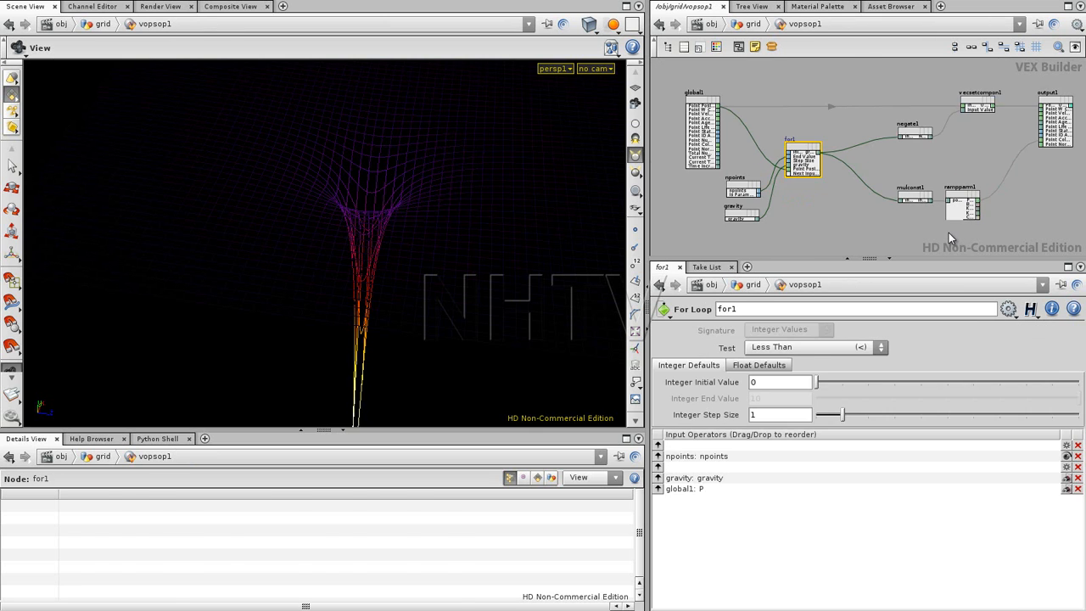
{"action": "key", "text": "u"}
{"action": "middle_click_drag", "start_coordinate": [938, 135], "coordinate": [926, 207]}
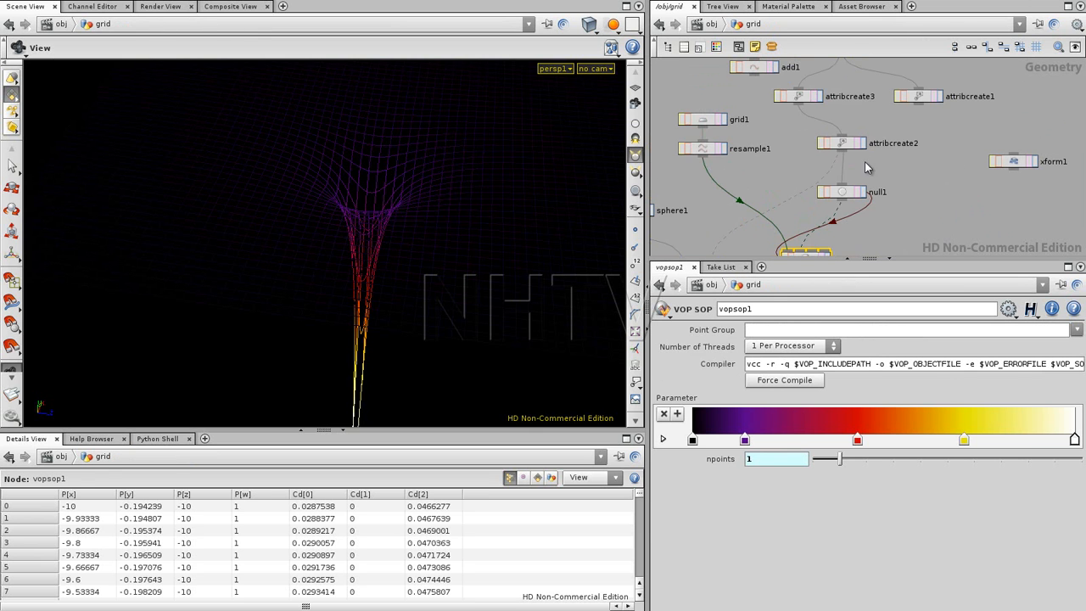
- Wrap the divisor of $MASS in attribcreate2's pscale expression as clamp($DENS,0.0001,0.9999)
{"action": "left_click", "coordinate": [845, 148]}
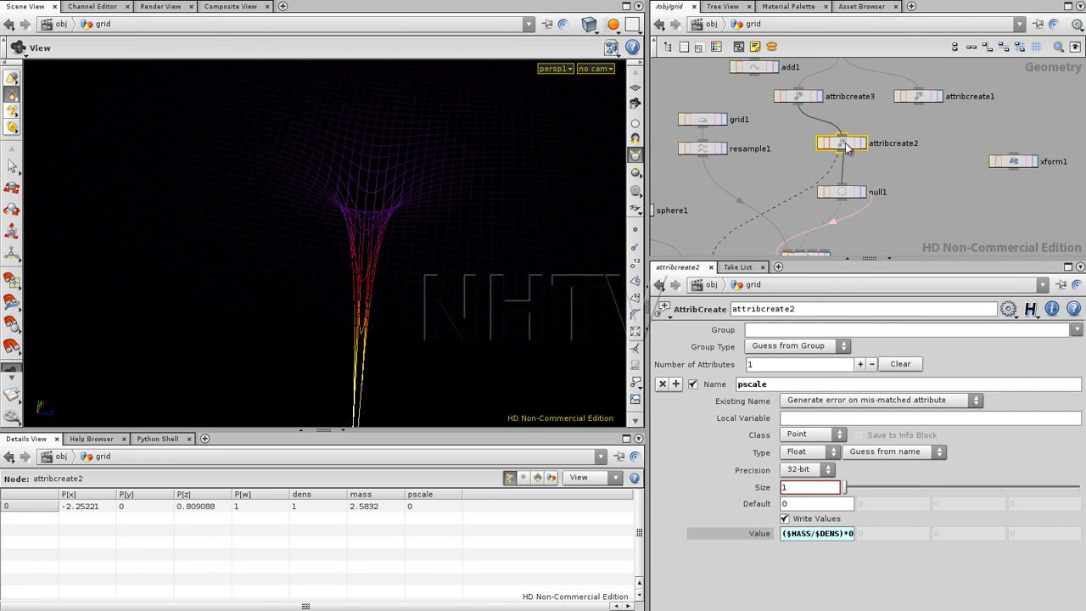
{"action": "left_click", "coordinate": [811, 533]}
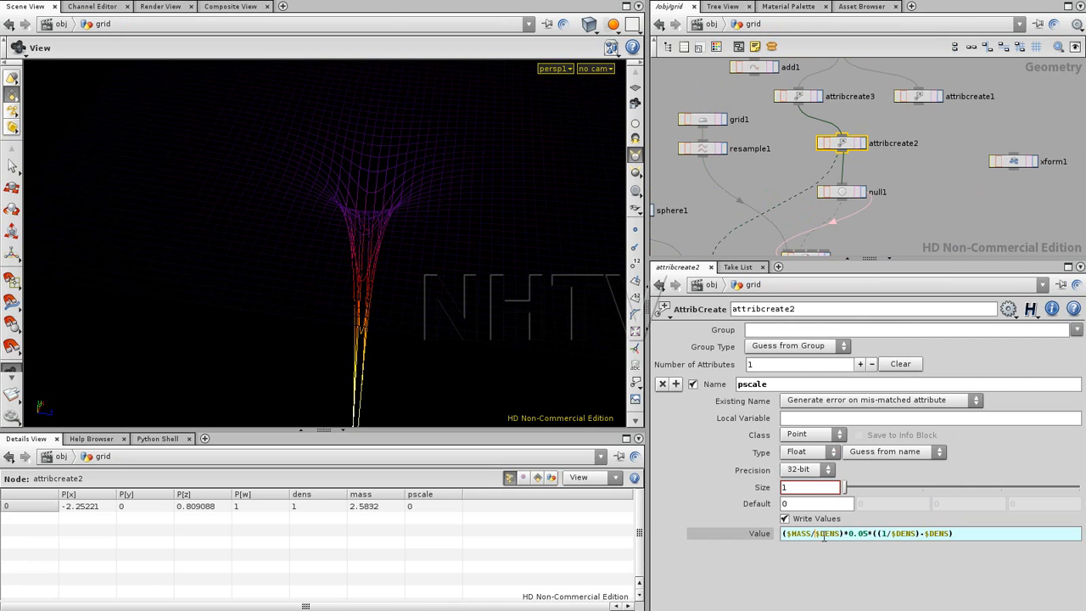
{"action": "type", "text": "clam"}
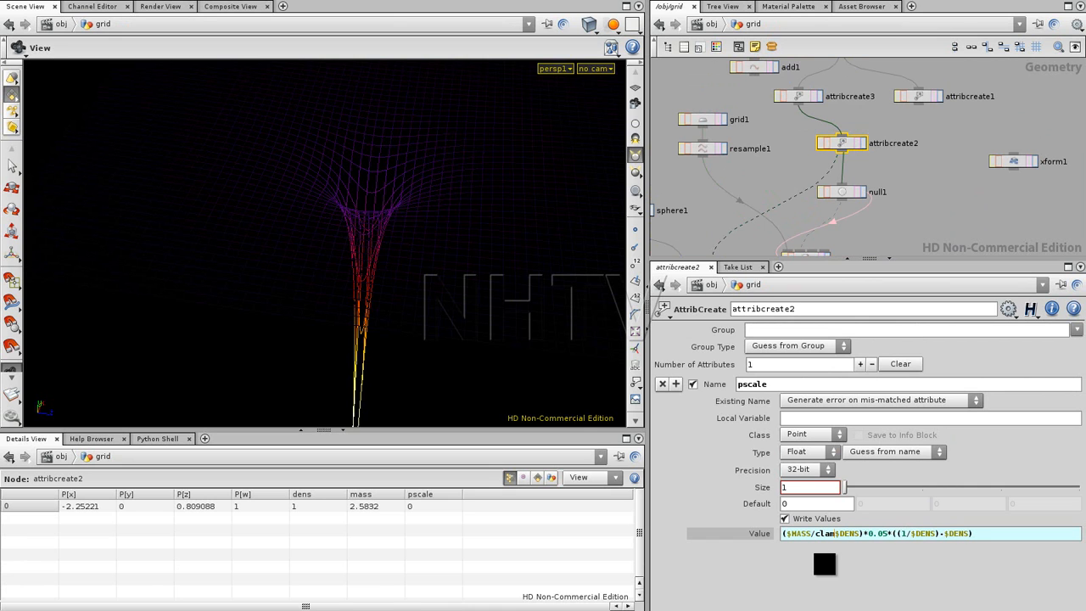
{"action": "type", "text": "p("}
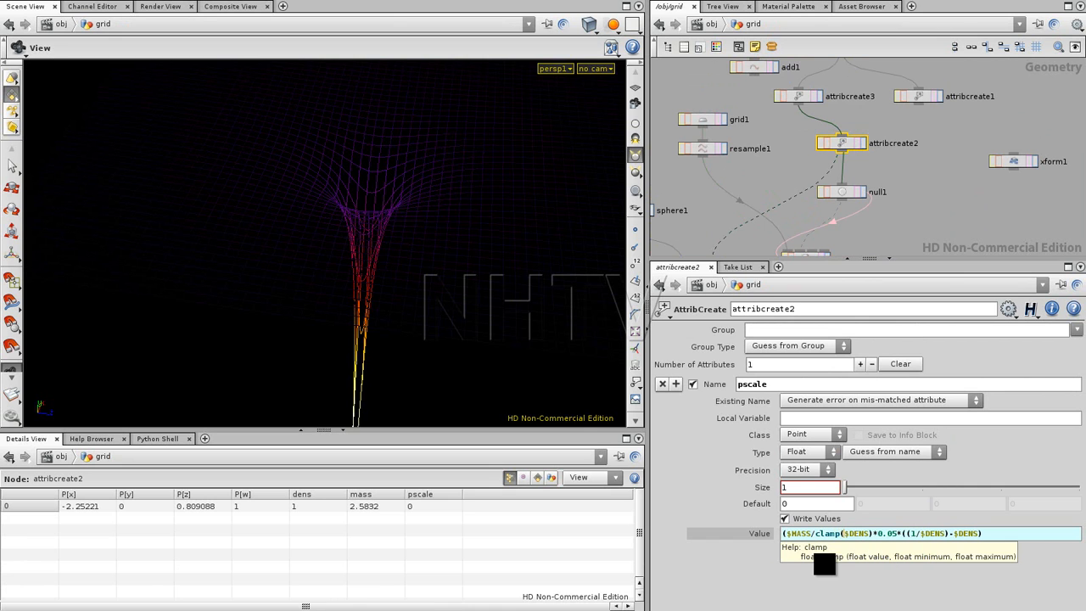
{"action": "key", "text": "Right"}
{"action": "key", "text": "Right"}
{"action": "key", "text": "Right"}
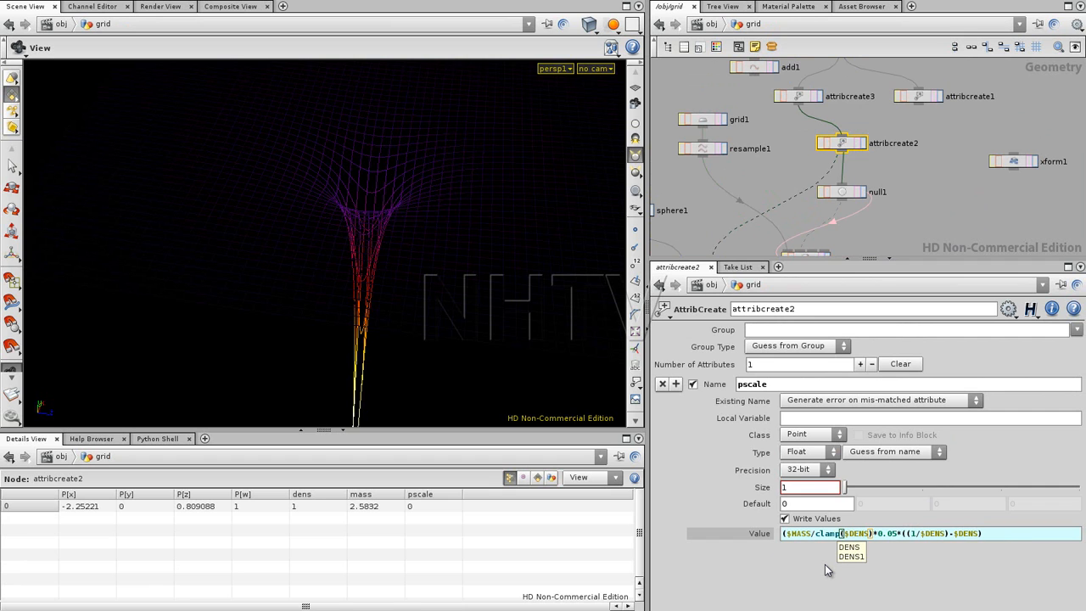
{"action": "type", "text": ",0.0001,"}
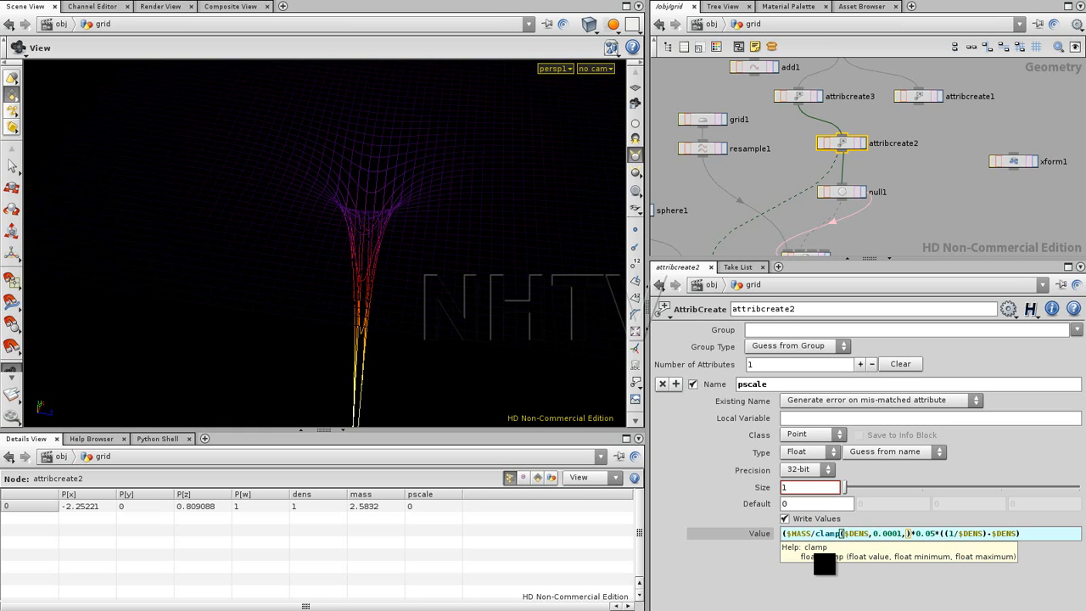
{"action": "type", "text": "0.9999"}
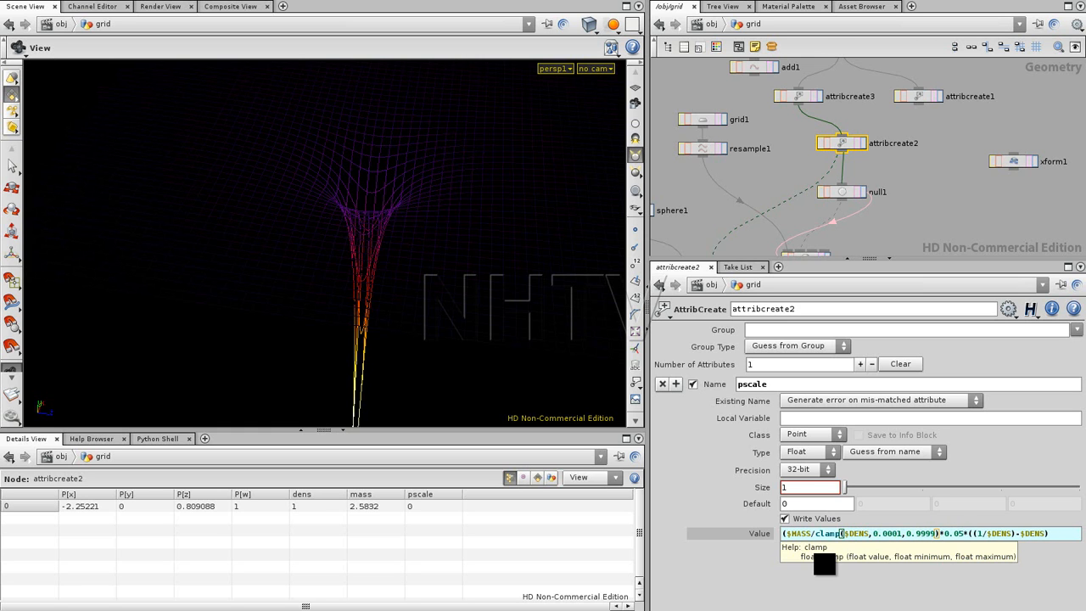
{"action": "type", "text": ")"}
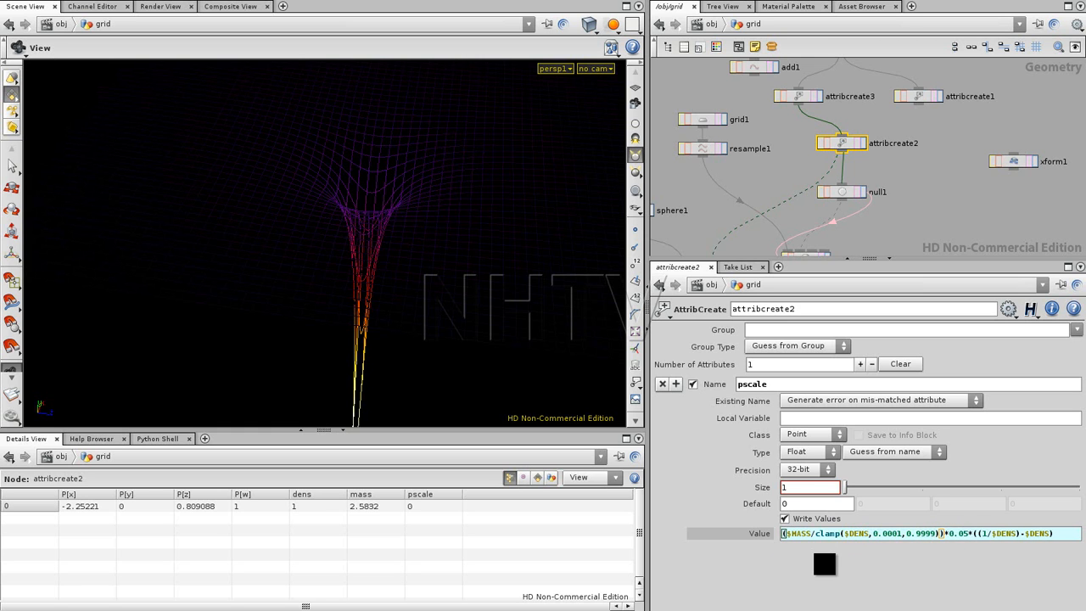
- Replace the two remaining $DENS terms in the pscale expression with clamp($DENS,0.0001,0.9999)
{"action": "left_click_drag", "start_coordinate": [815, 533], "coordinate": [936, 533]}
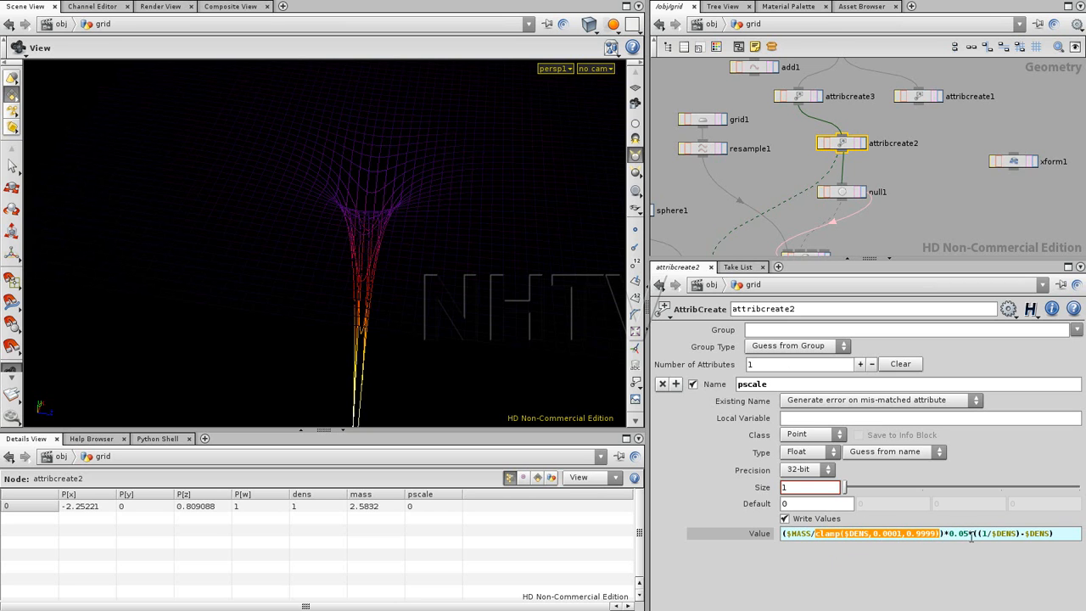
{"action": "double_click", "coordinate": [1027, 532]}
{"action": "type", "text": "clamp($DENS,0.0001,0.9999)"}
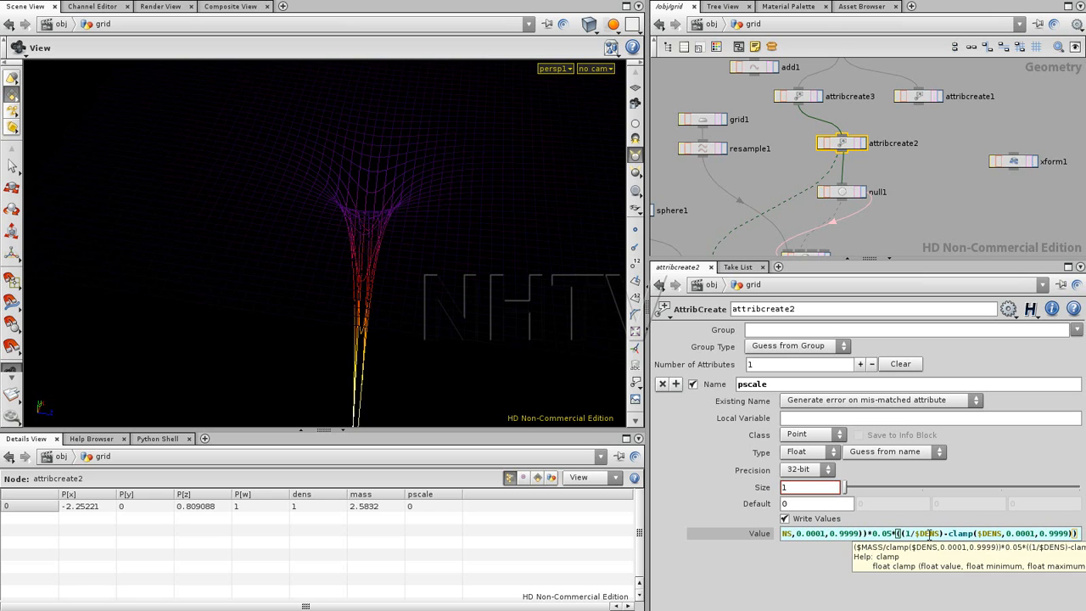
{"action": "left_click_drag", "start_coordinate": [914, 533], "coordinate": [937, 532]}
{"action": "type", "text": "clamp($DENS,0.0001,0.9999)"}
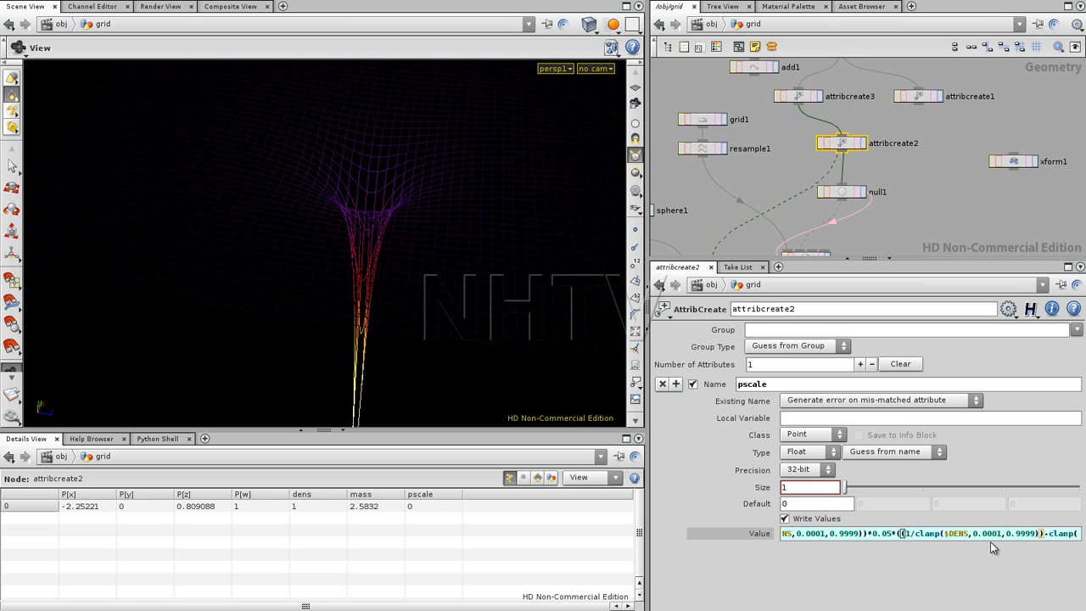
{"action": "key", "text": "Return"}
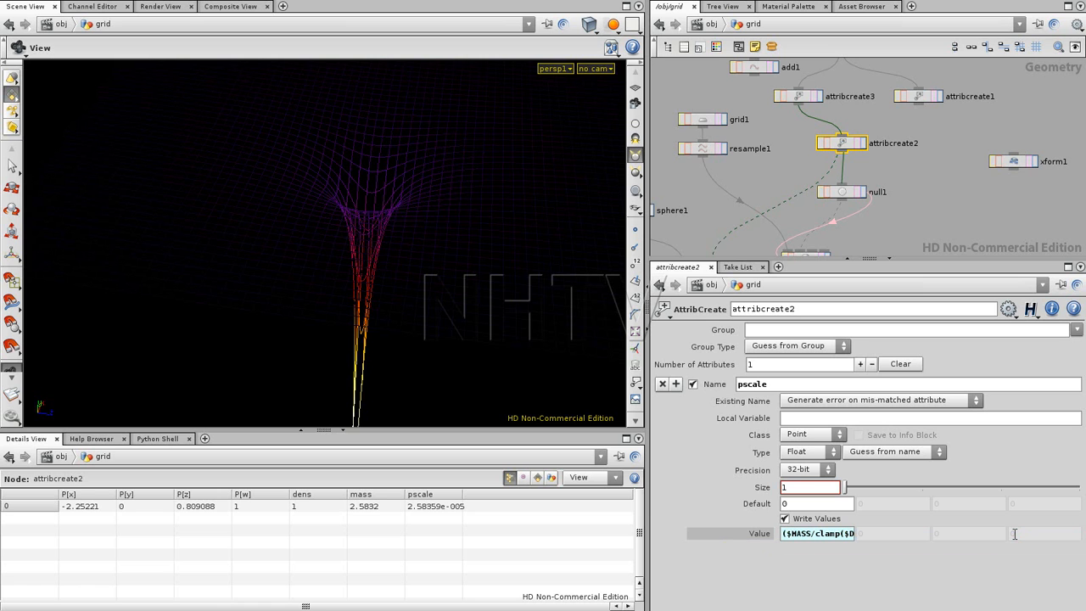
- Connect attribcreate1's output to attribcreate2's input in place of attribcreate3
{"action": "left_click", "coordinate": [917, 169]}
{"action": "middle_click_drag", "start_coordinate": [920, 215], "coordinate": [888, 246]}
{"action": "middle_click_drag", "start_coordinate": [917, 152], "coordinate": [906, 210]}
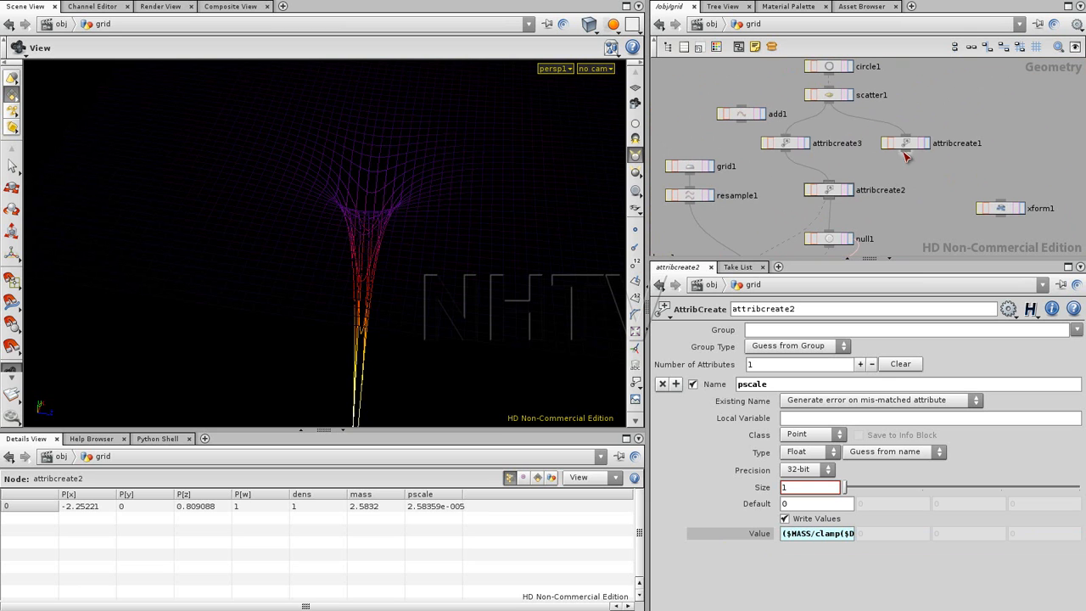
{"action": "left_click", "coordinate": [844, 188]}
{"action": "middle_click_drag", "start_coordinate": [833, 109], "coordinate": [823, 126]}
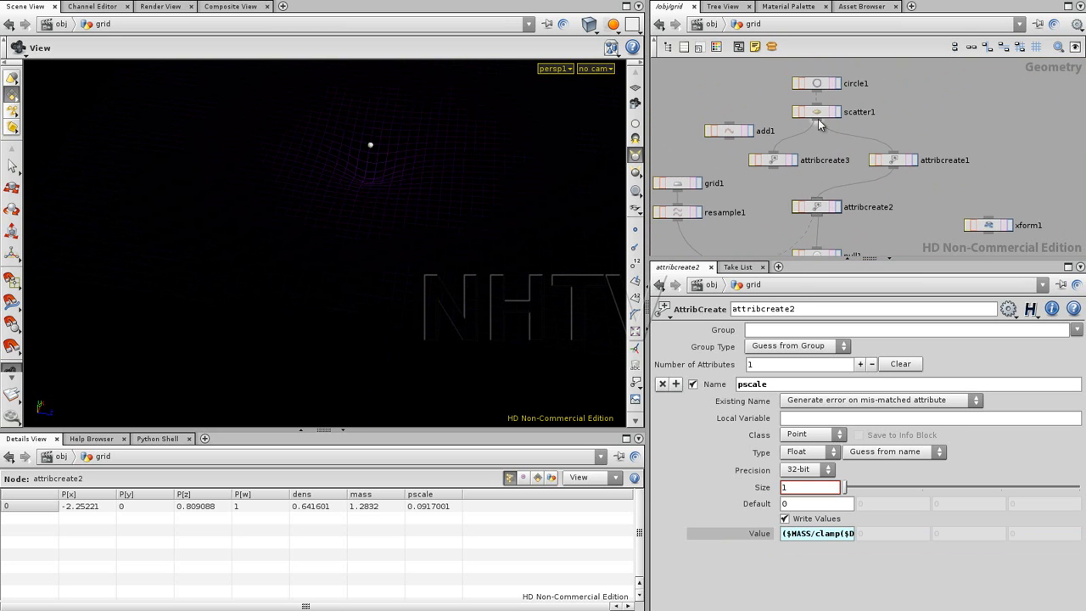
- Set scatter1's number of points to 20 and view the spheres and deformed grid from a lower angle
{"action": "left_click", "coordinate": [818, 115]}
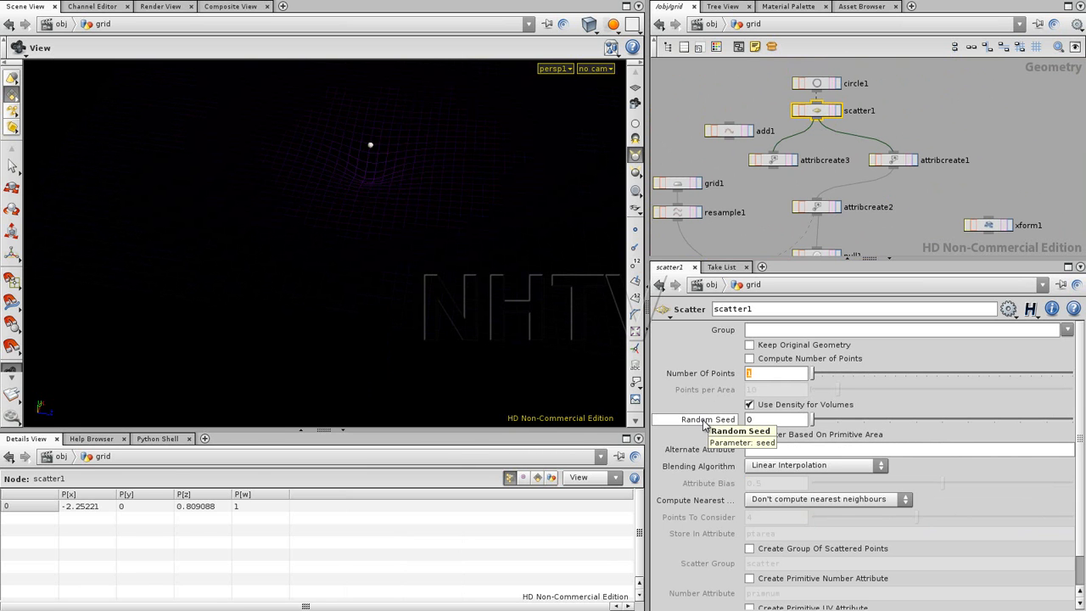
{"action": "type", "text": "20"}
{"action": "key", "text": "Return"}
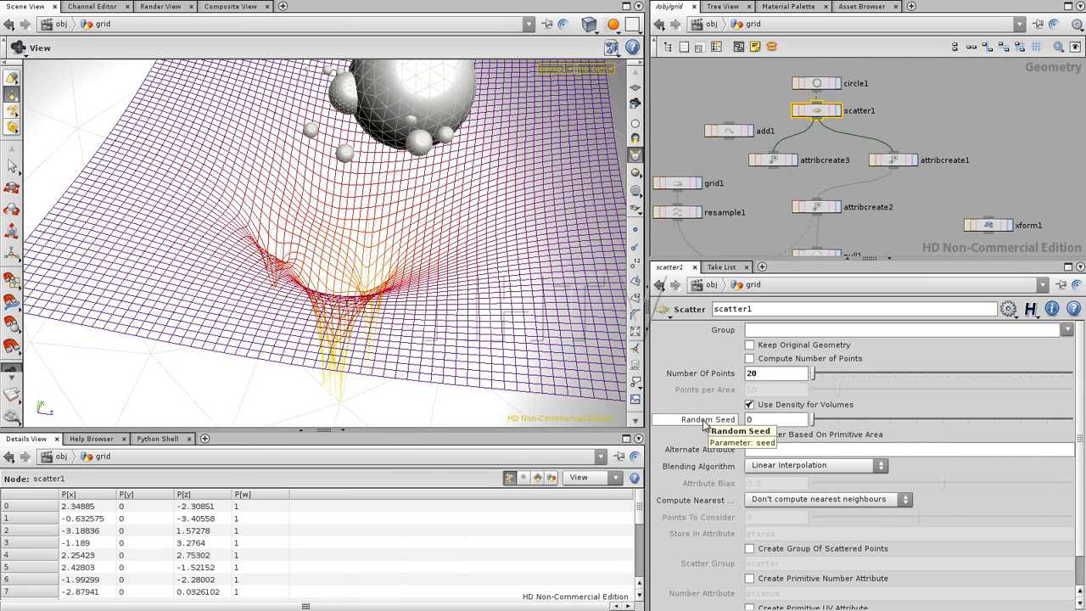
{"action": "left_click", "coordinate": [915, 210]}
{"action": "left_click_drag", "start_coordinate": [353, 250], "coordinate": [350, 291]}
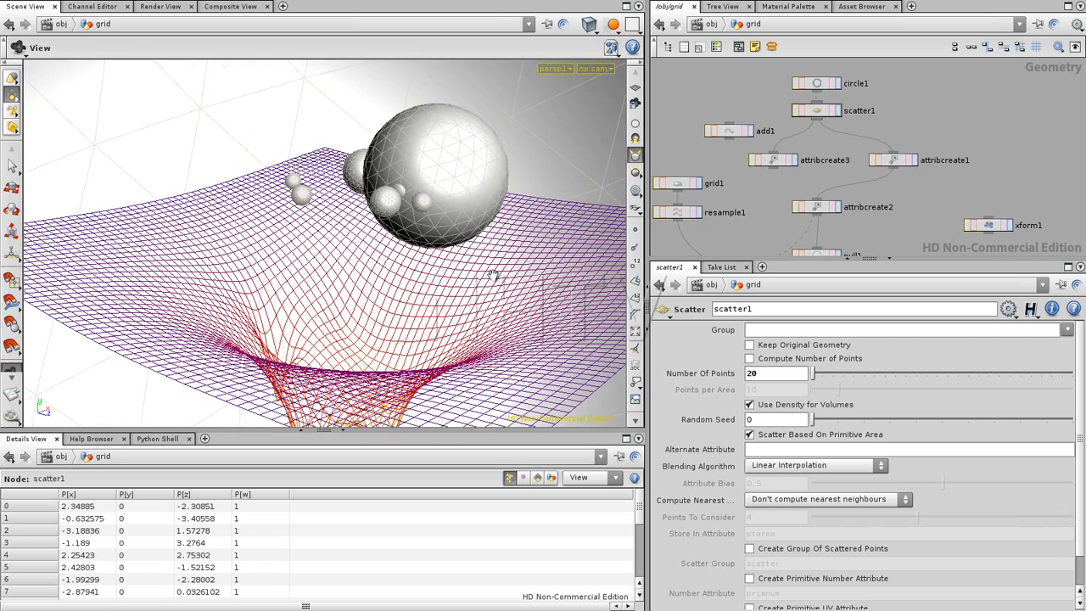
- Wrap the dens expression rand($PT*15) in attribcreate1 in fit01 with a range of 0.5 to 1, and inspect the grid
{"action": "left_click", "coordinate": [904, 163]}
{"action": "left_click", "coordinate": [816, 590]}
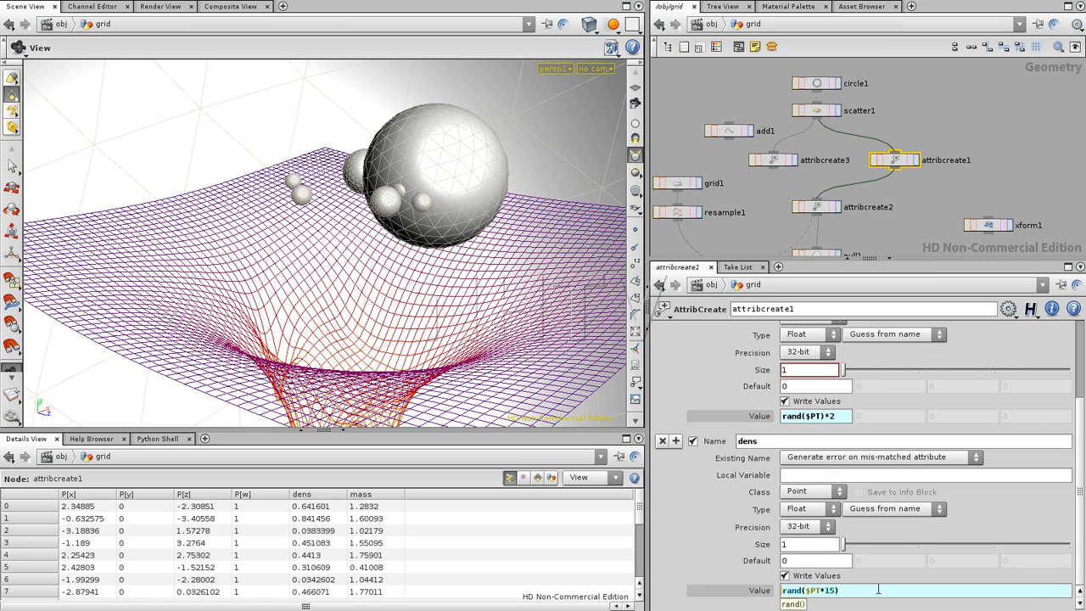
{"action": "key", "text": "Home"}
{"action": "type", "text": "fit01"}
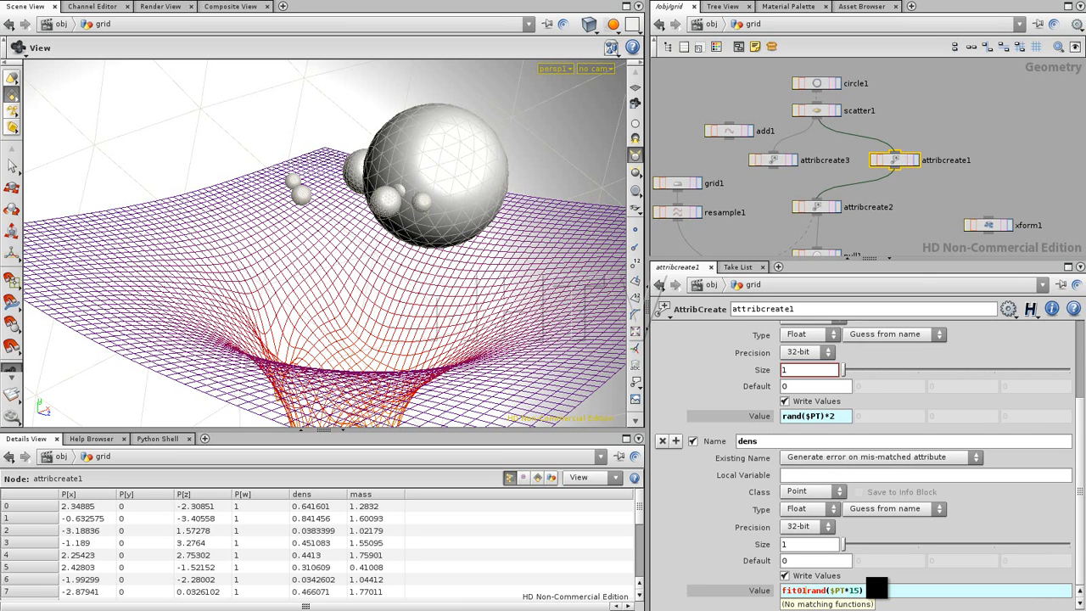
{"action": "type", "text": "("}
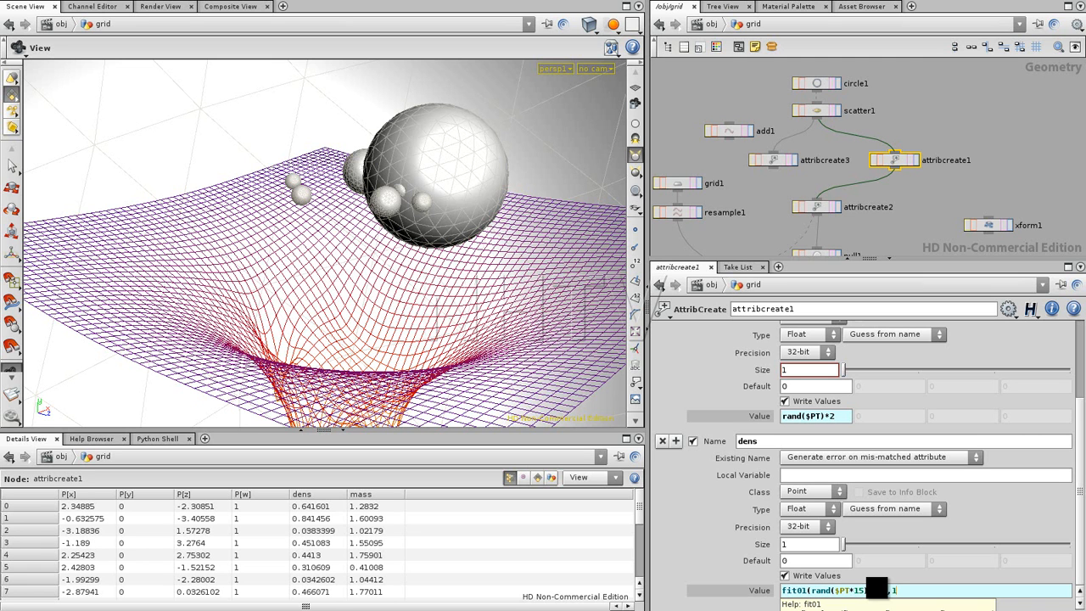
{"action": "type", "text": ")"}
{"action": "key", "text": "Return"}
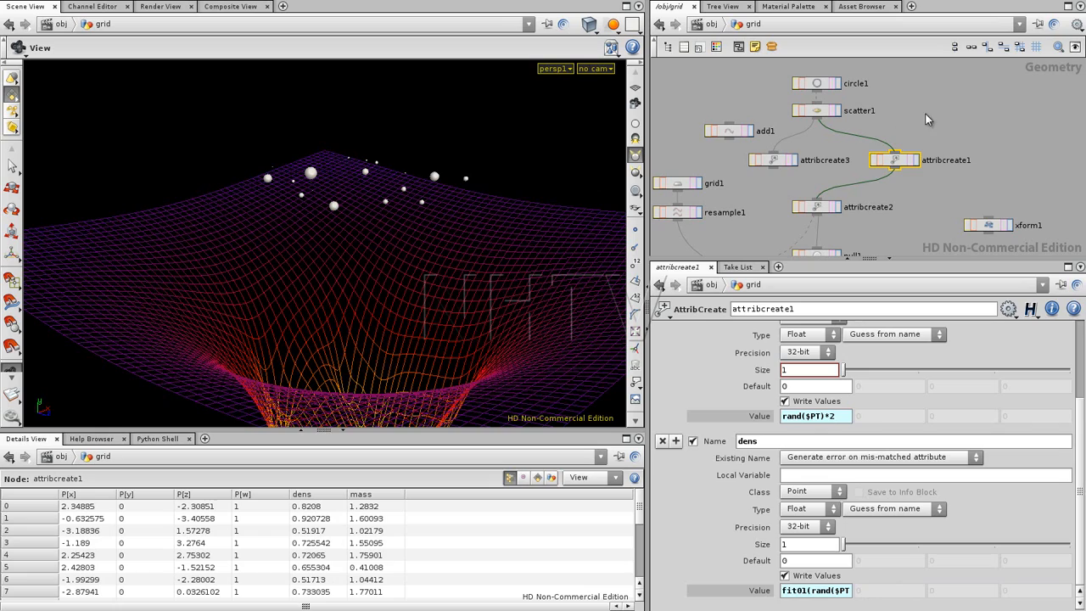
{"action": "left_click_drag", "start_coordinate": [400, 214], "coordinate": [415, 259]}
{"action": "left_click_drag", "start_coordinate": [451, 303], "coordinate": [382, 247]}
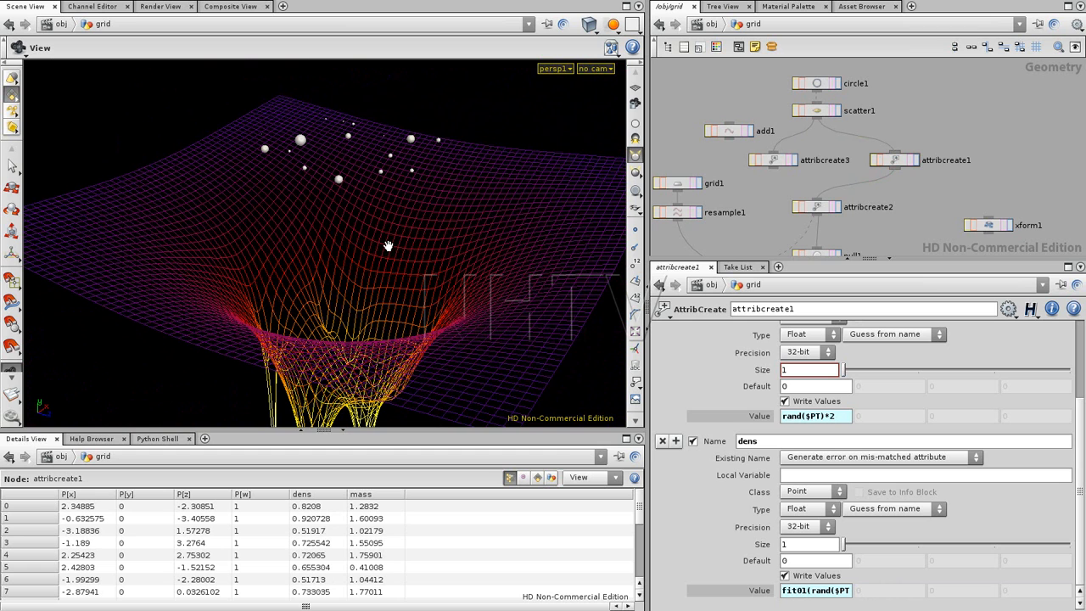